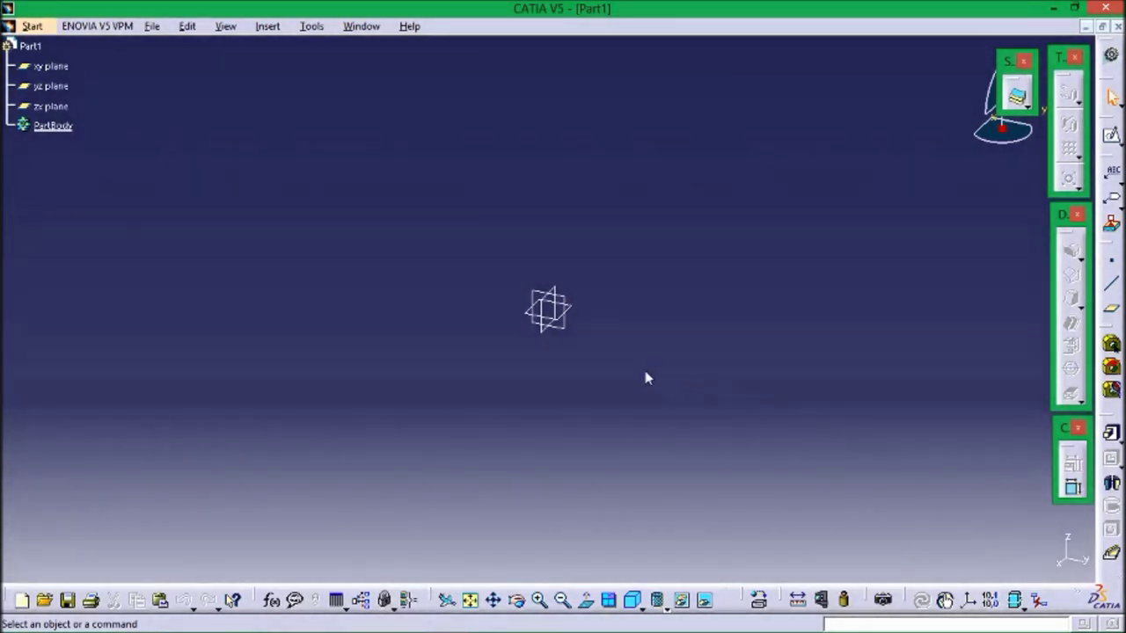
Sketch a rectangle about 123 mm wide and 40 mm high on the yz plane, starting at the origin
click(569, 327)
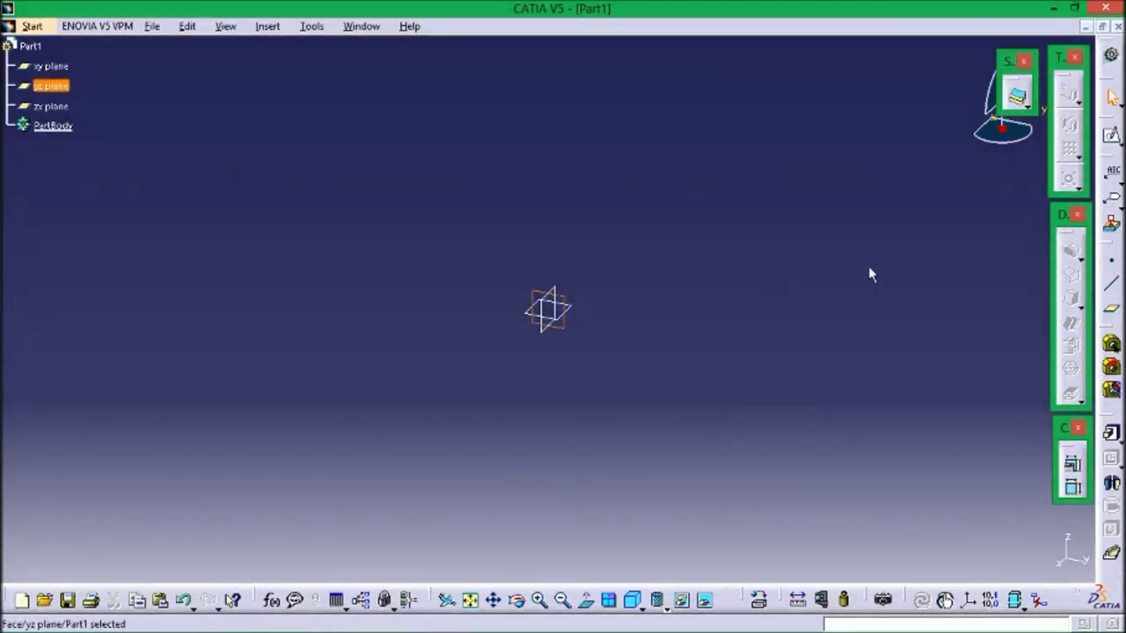
click(1111, 137)
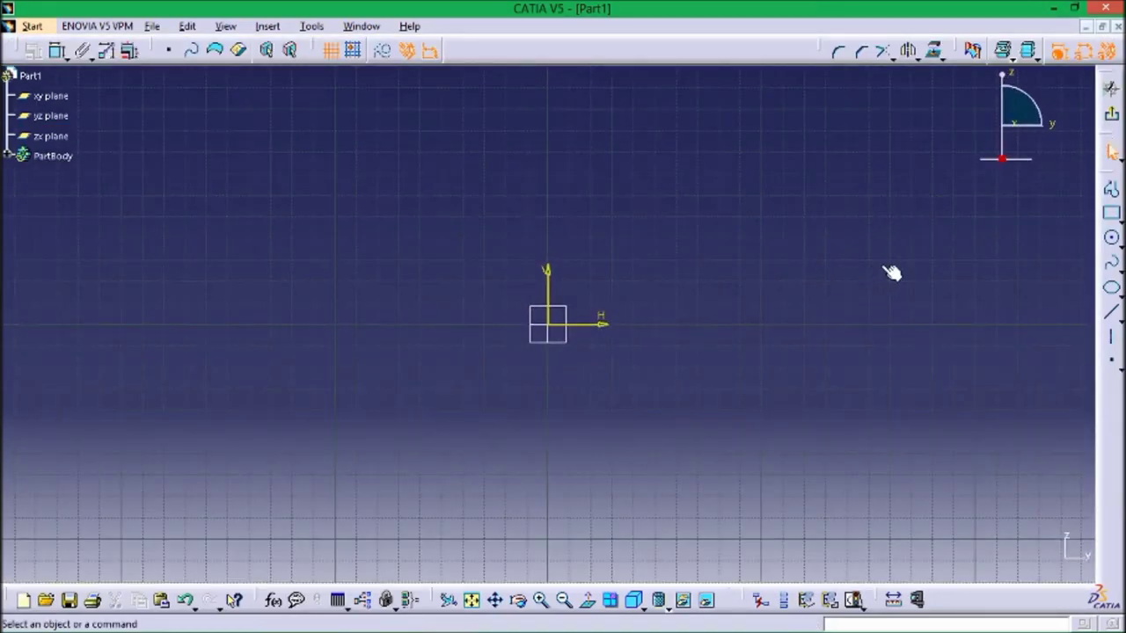
click(1110, 212)
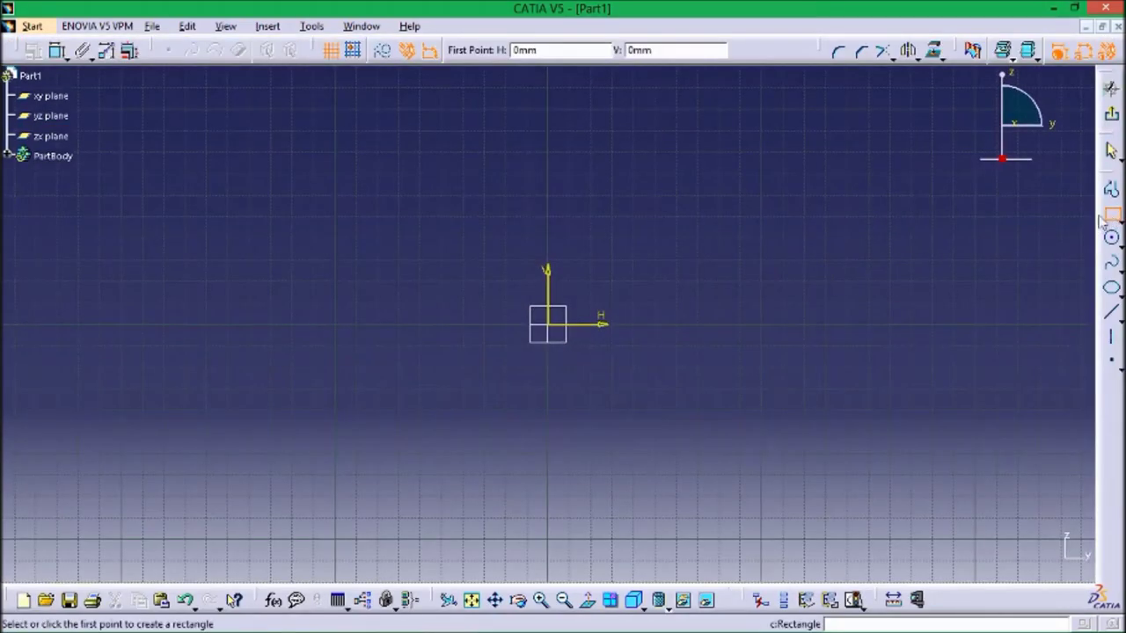
click(553, 325)
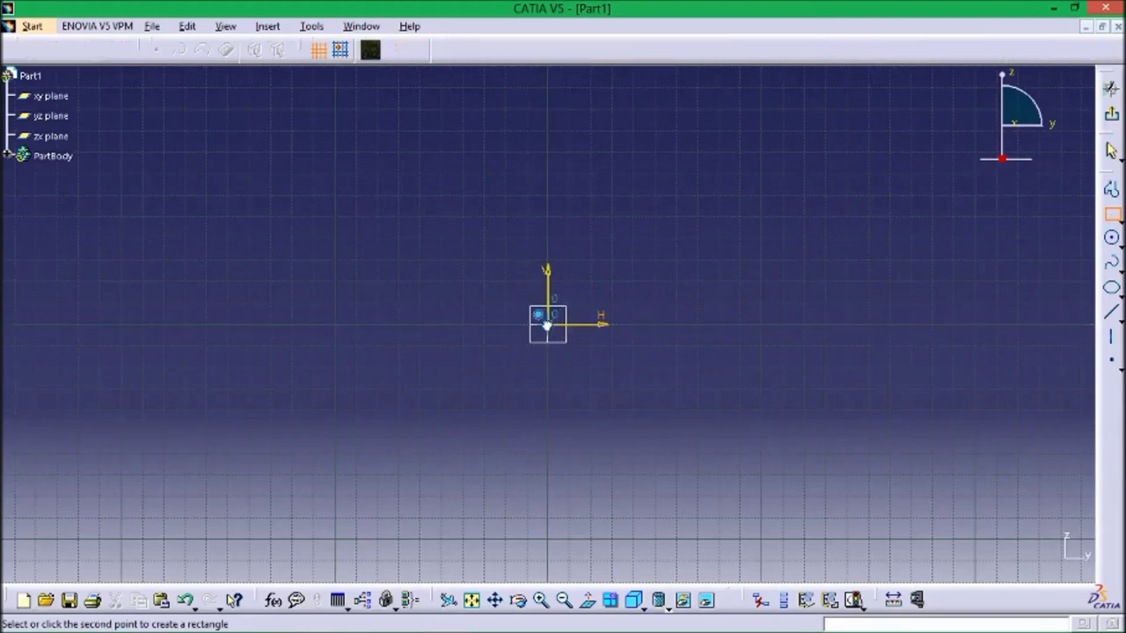
click(808, 238)
middle_drag(871, 226, 736, 249)
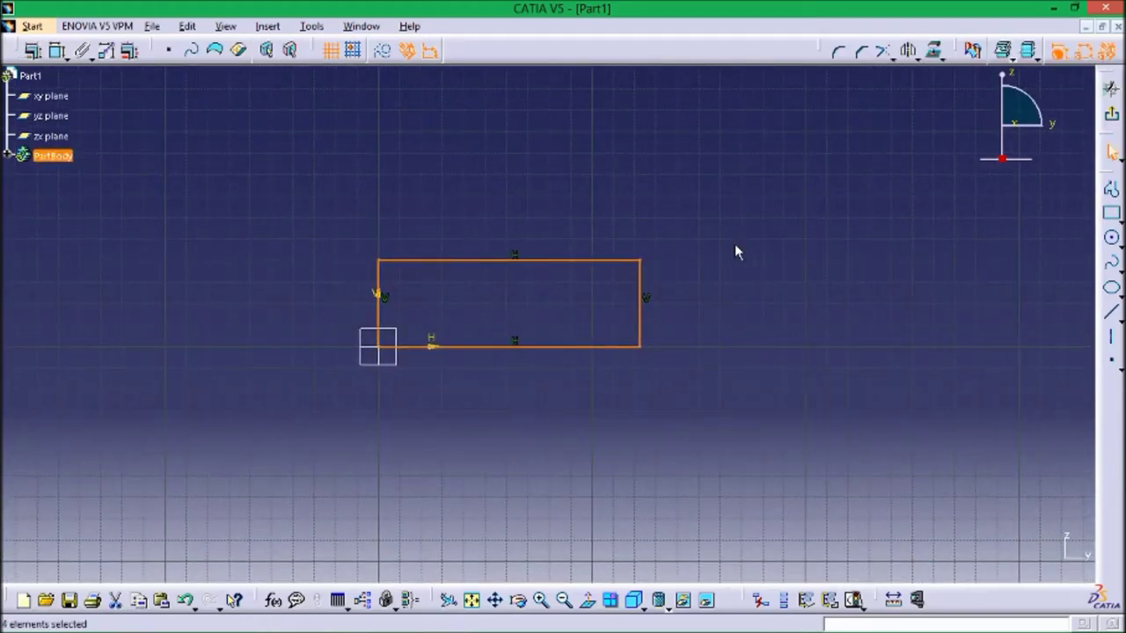
click(735, 247)
Dimension the rectangle's vertical side away from the origin and set its length to 100 mm
click(641, 306)
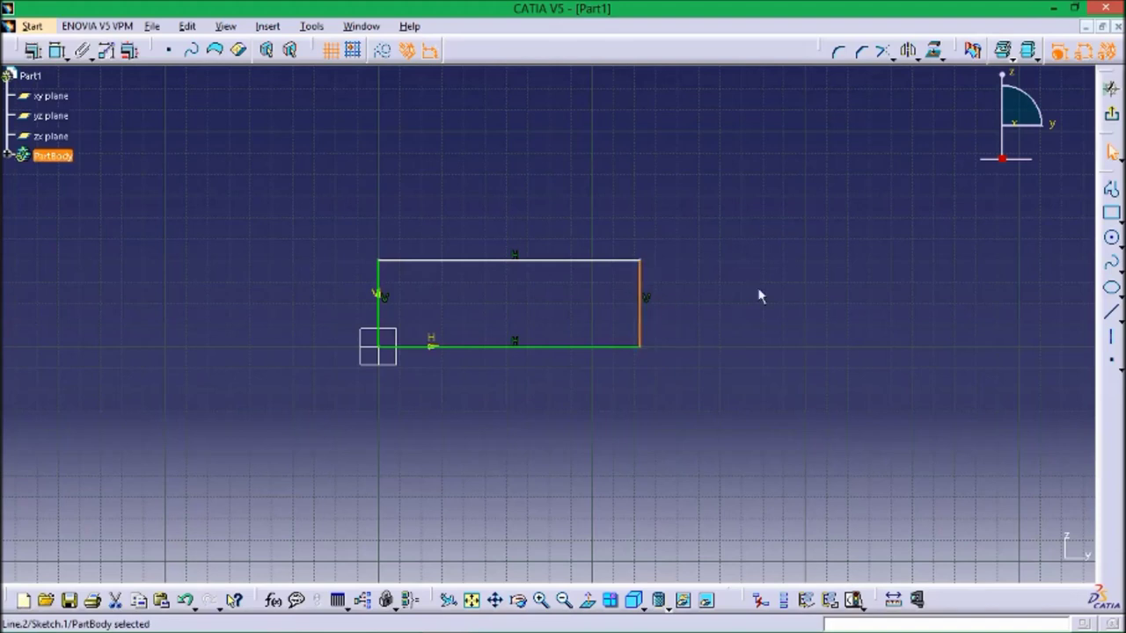
click(55, 50)
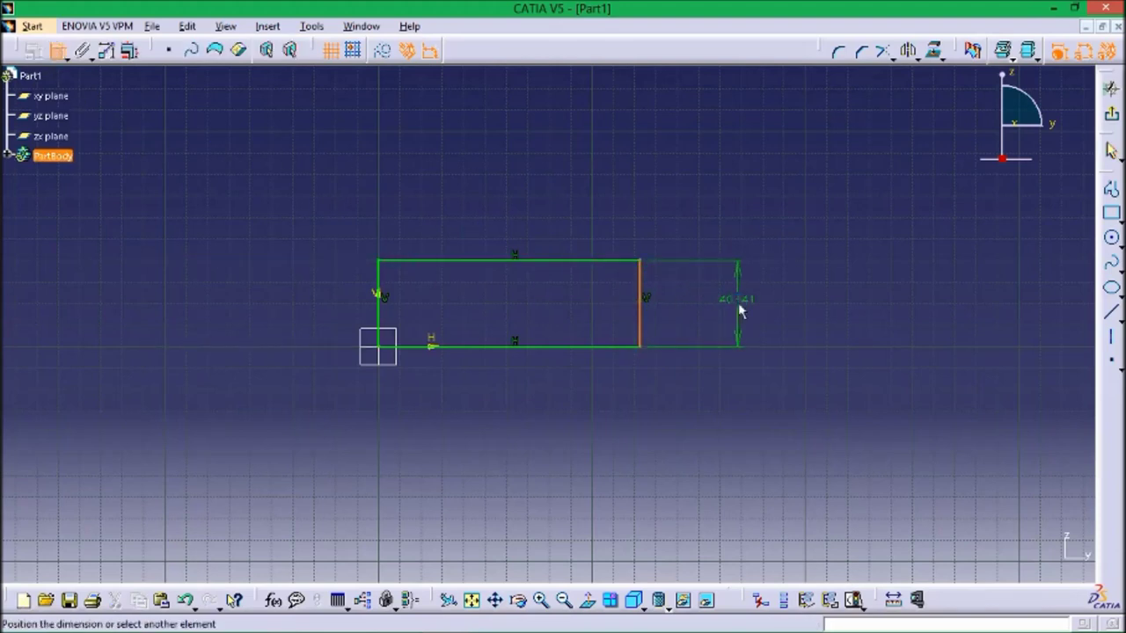
click(740, 314)
double_click(739, 303)
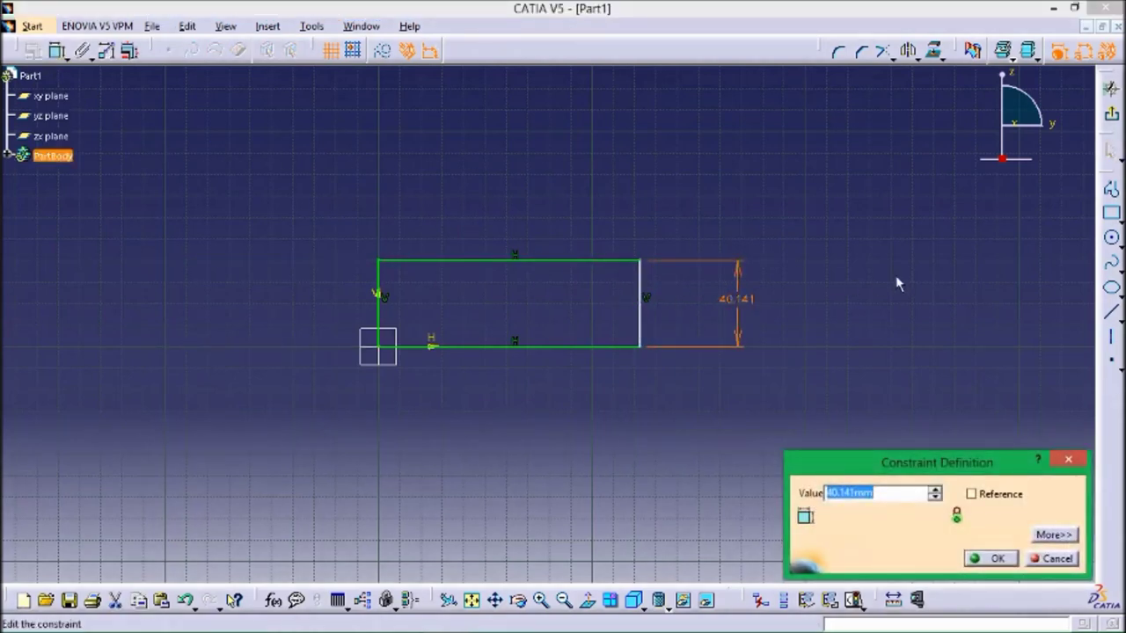
text(100)
key(Return)
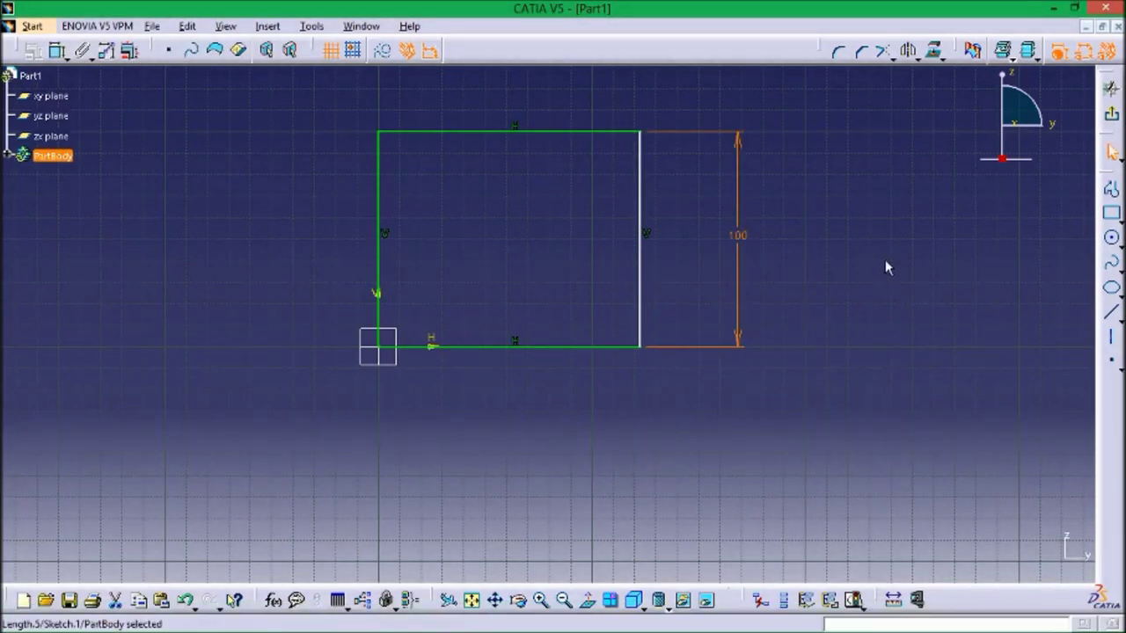
Dimension the rectangle's upper horizontal edge and set its length to 200 mm
middle_drag(885, 259, 877, 332)
click(56, 50)
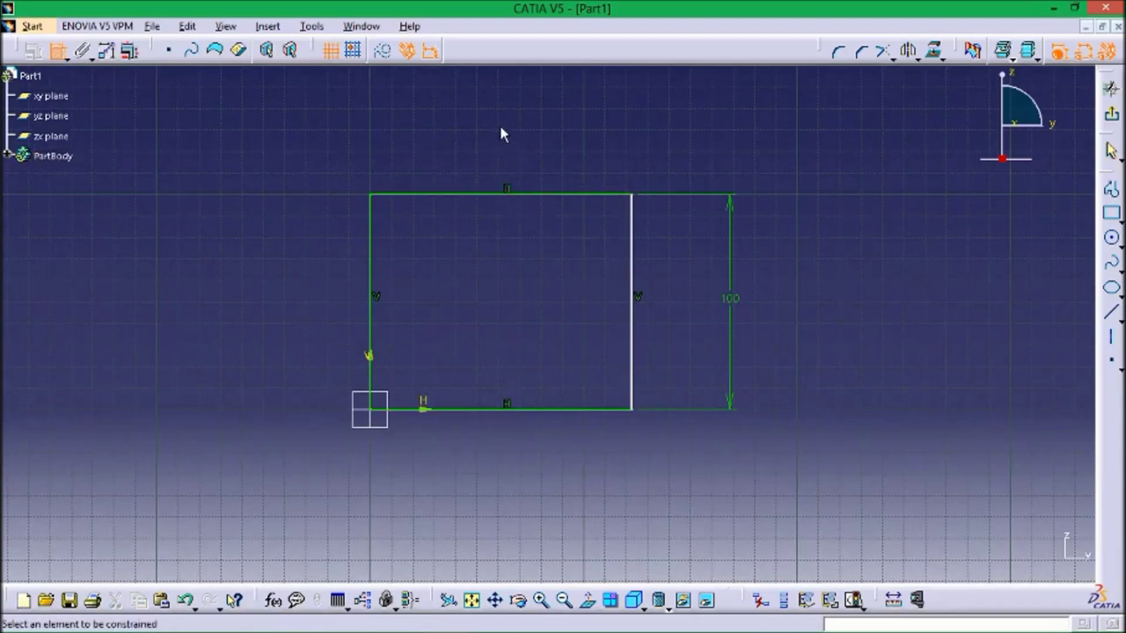
key(Escape)
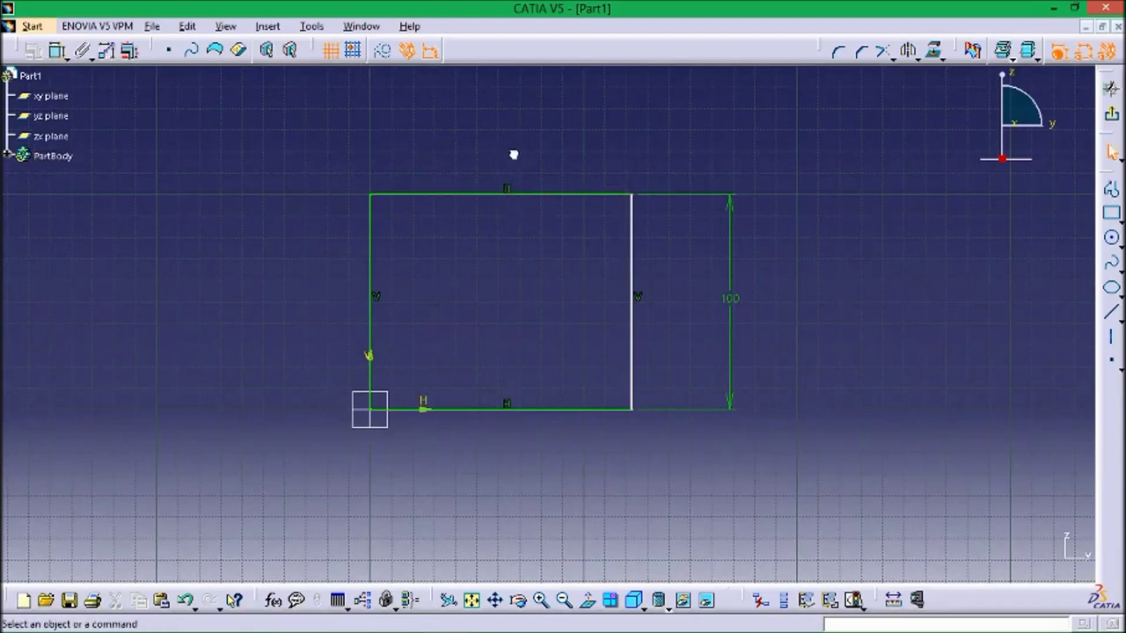
click(533, 194)
click(57, 50)
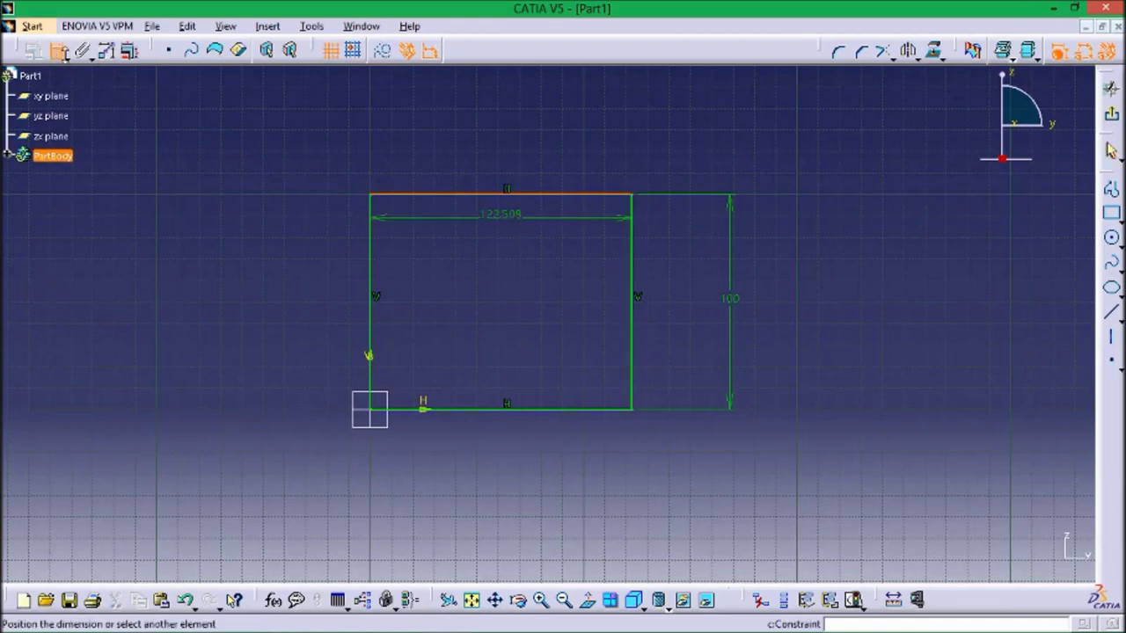
click(516, 147)
double_click(515, 141)
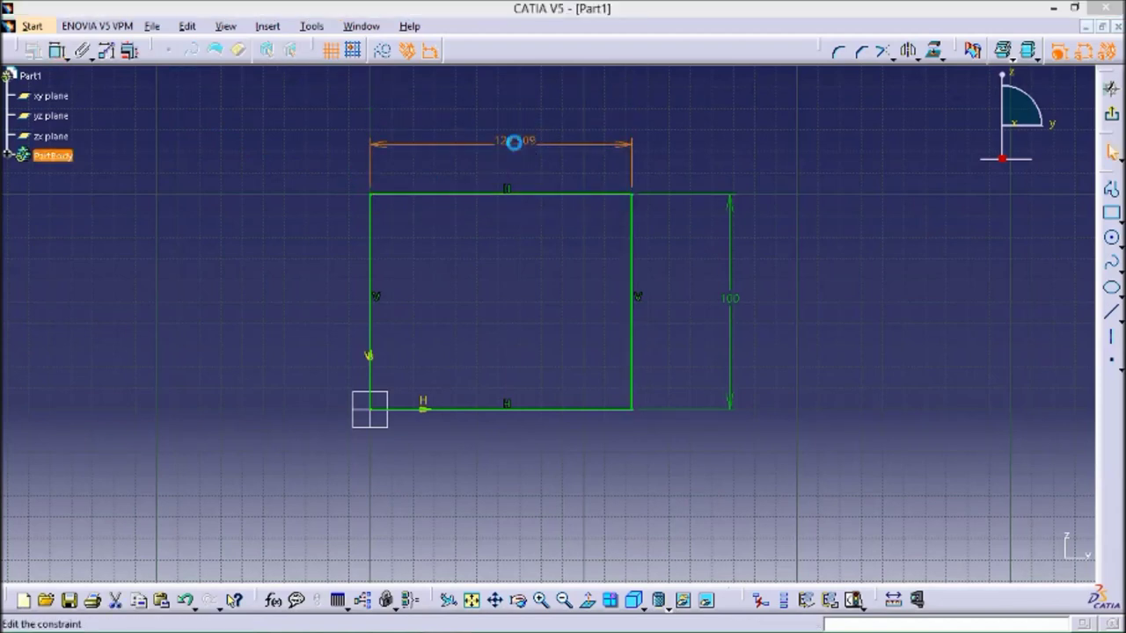
text(200)
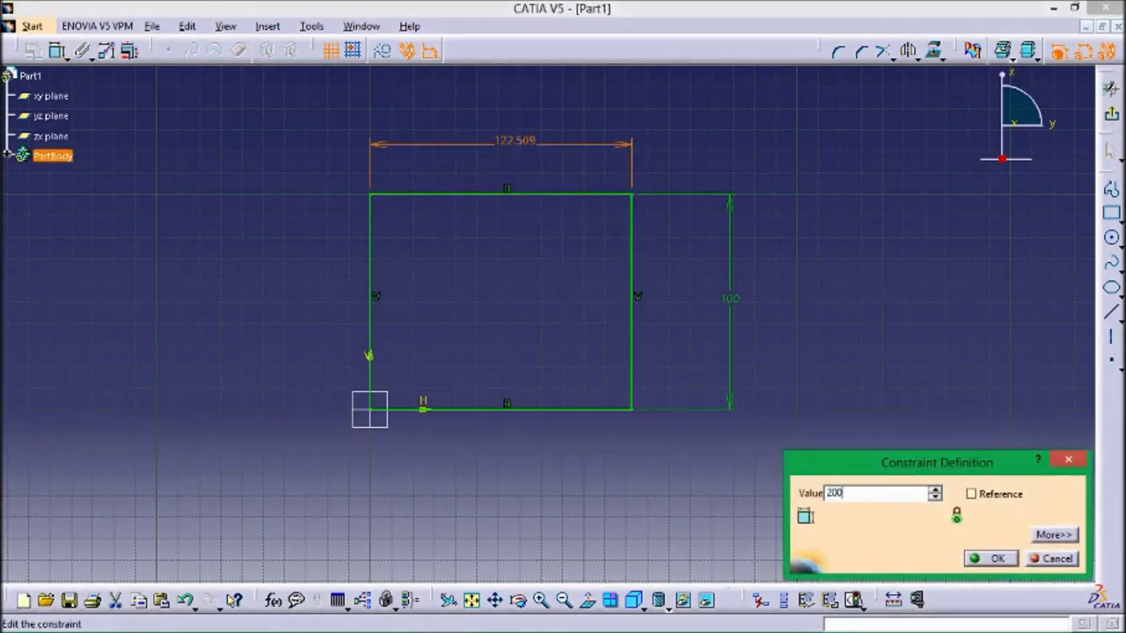
click(991, 559)
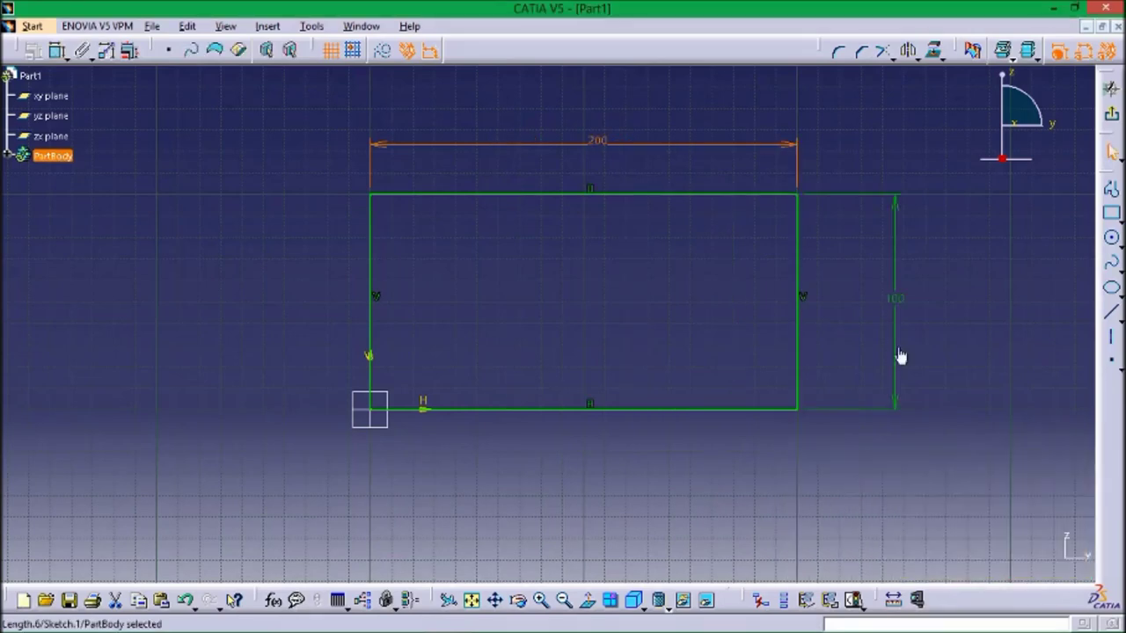
click(998, 280)
Exit the sketch and pad the rectangle to a length of 200 mm
middle_drag(1009, 257, 1050, 199)
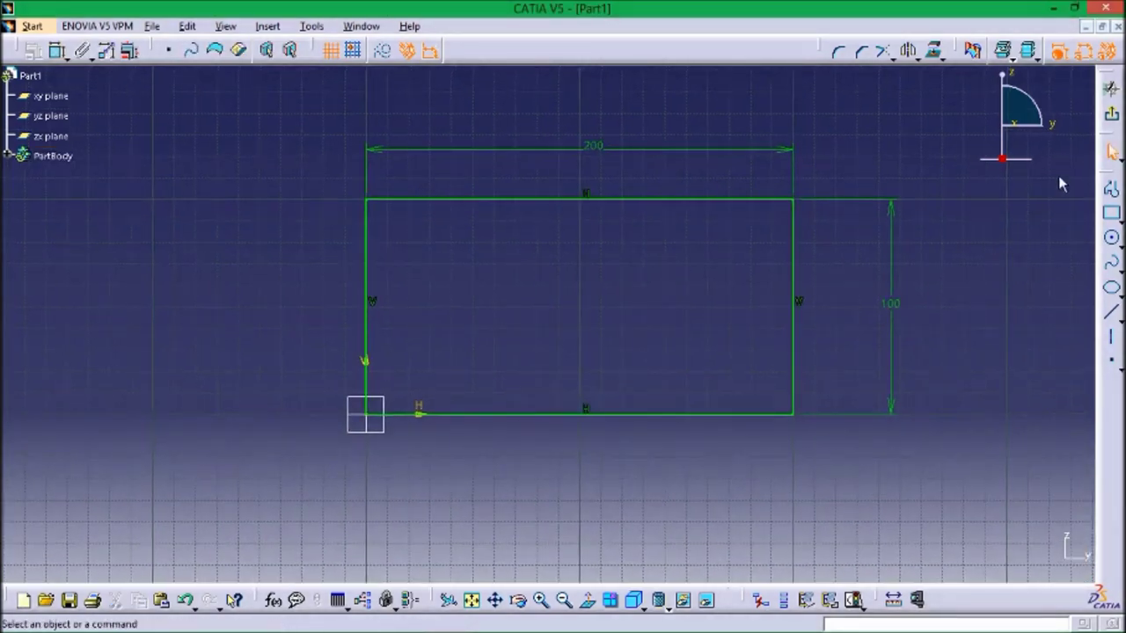
click(1113, 119)
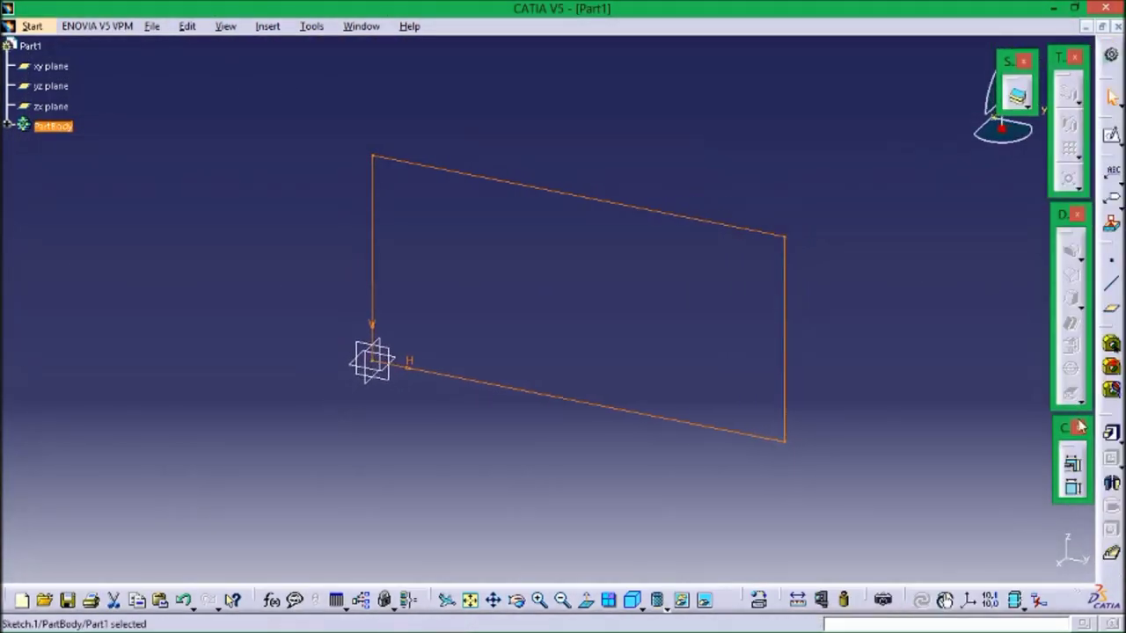
click(1113, 436)
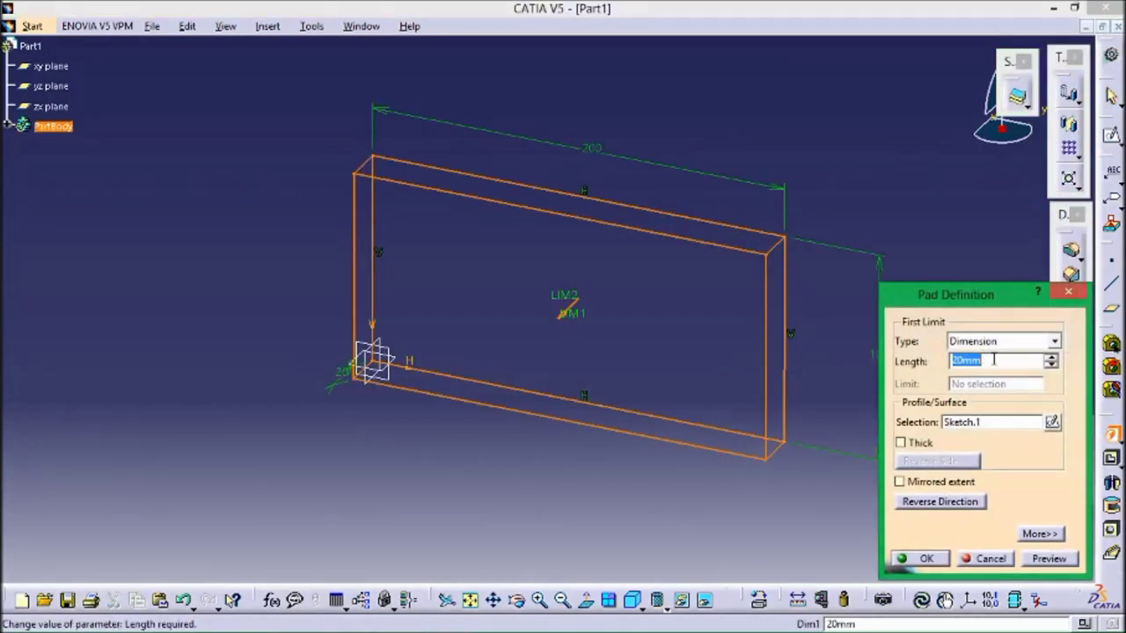
text(200)
key(Return)
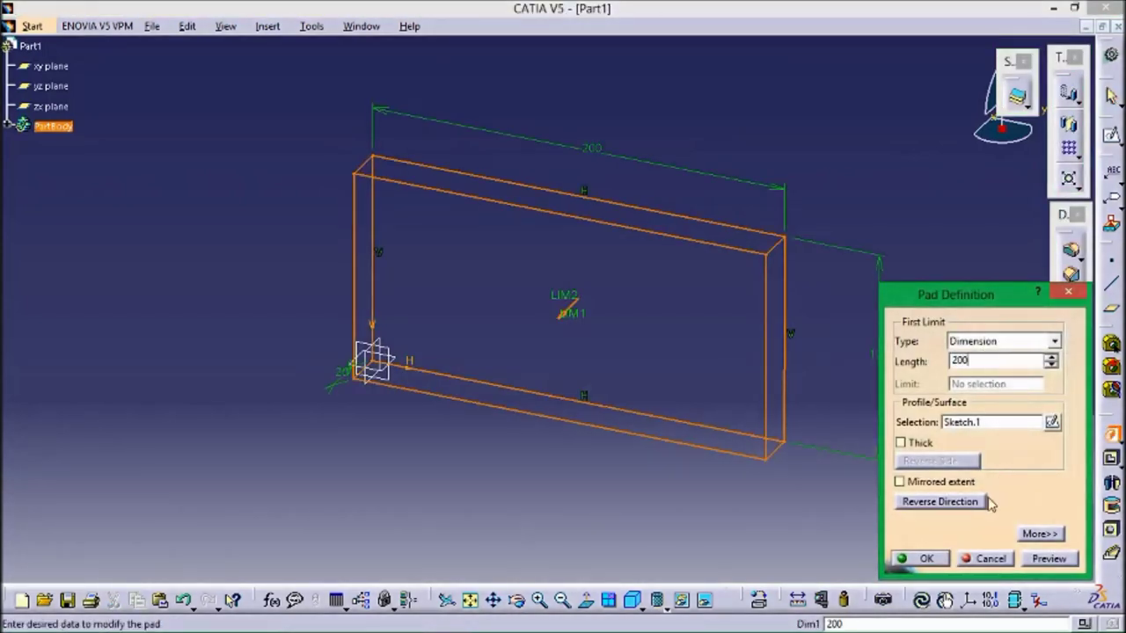
click(1048, 558)
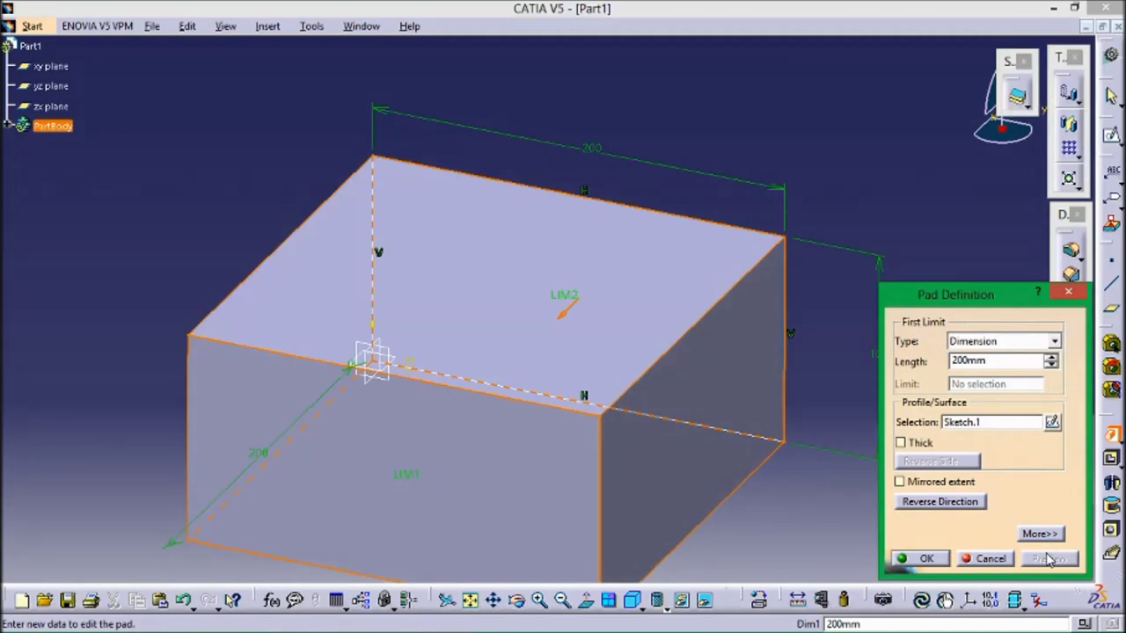
click(919, 559)
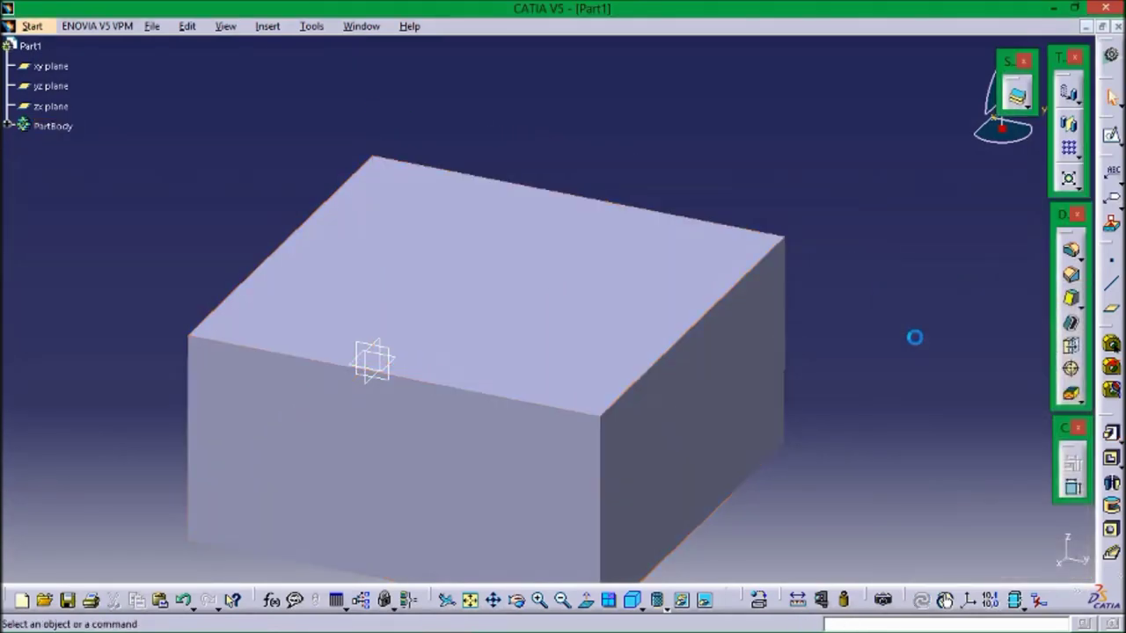
Sketch a rectangle about 25 mm high on the block's top face, from the corner on the V axis along the upper edge
middle_drag(899, 400, 962, 322)
click(645, 213)
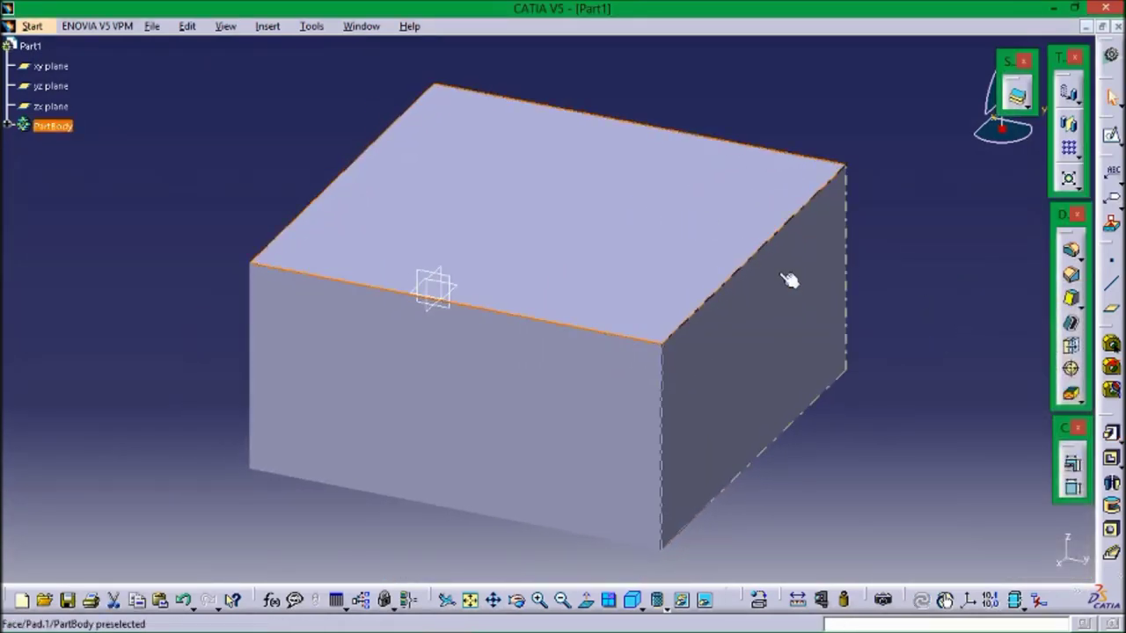
click(1111, 134)
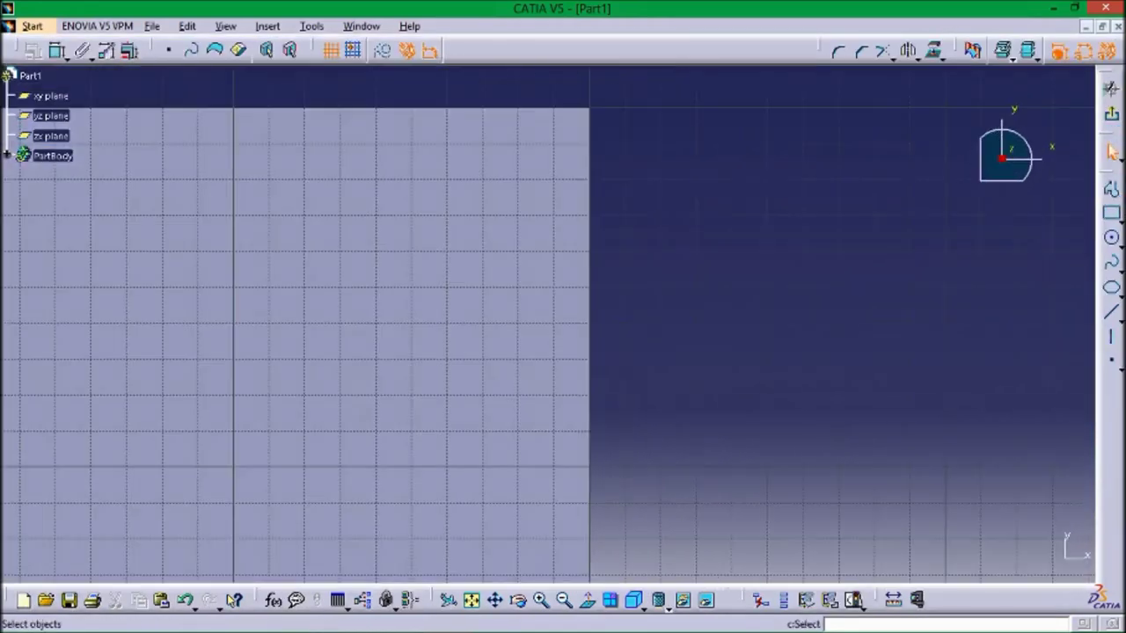
mouse_move(709, 273)
middle_down()
mouse_move(698, 337)
mouse_move(820, 296)
middle_up()
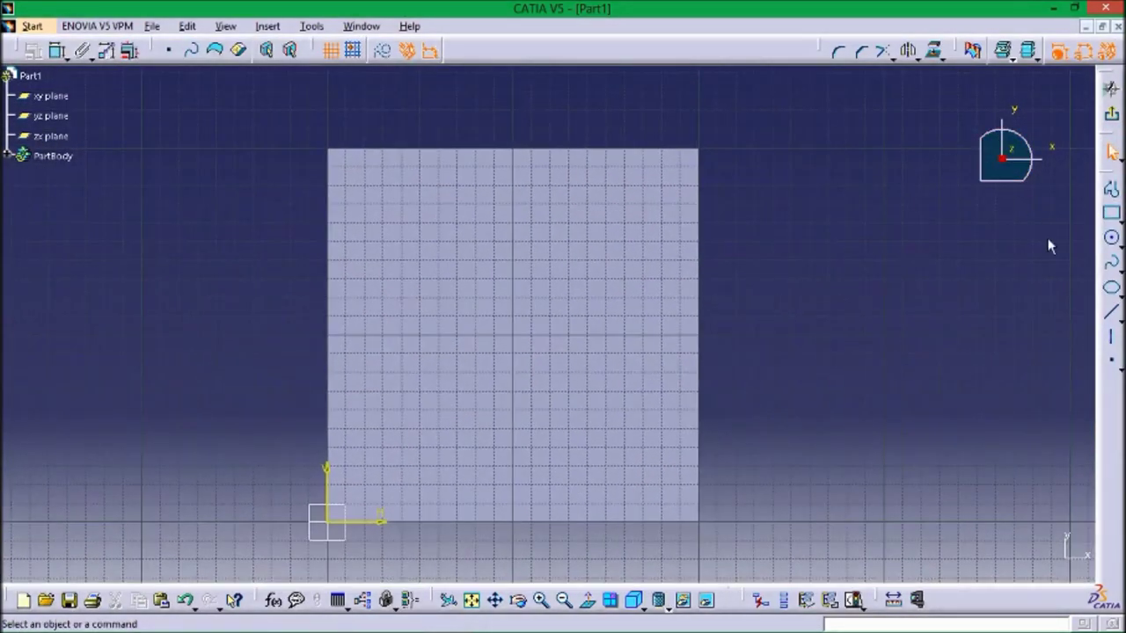
click(1110, 212)
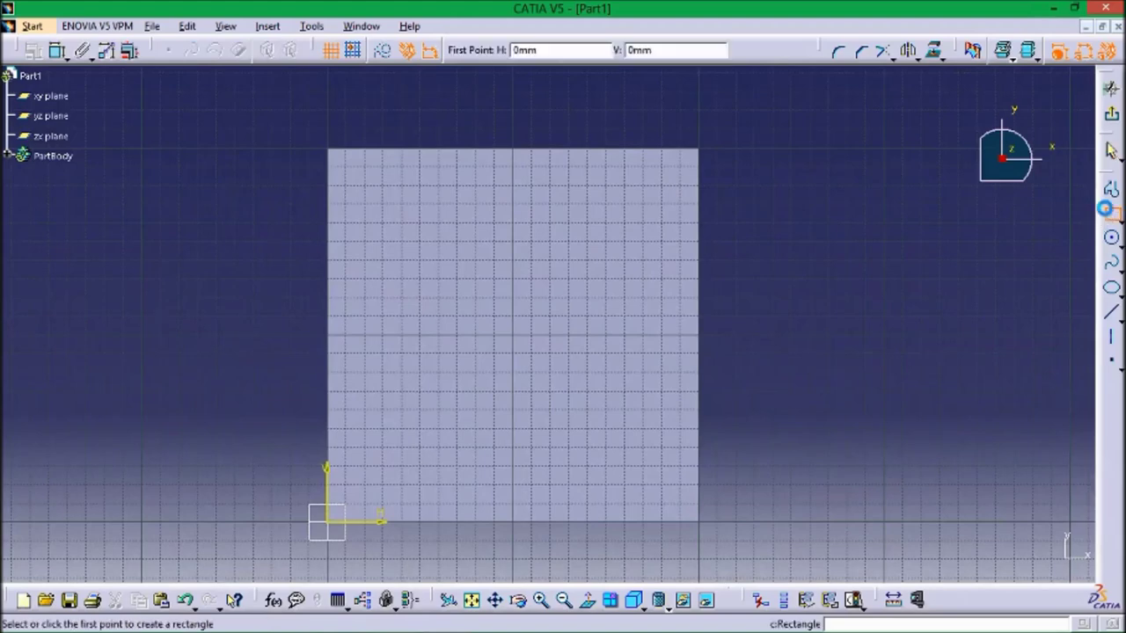
click(330, 147)
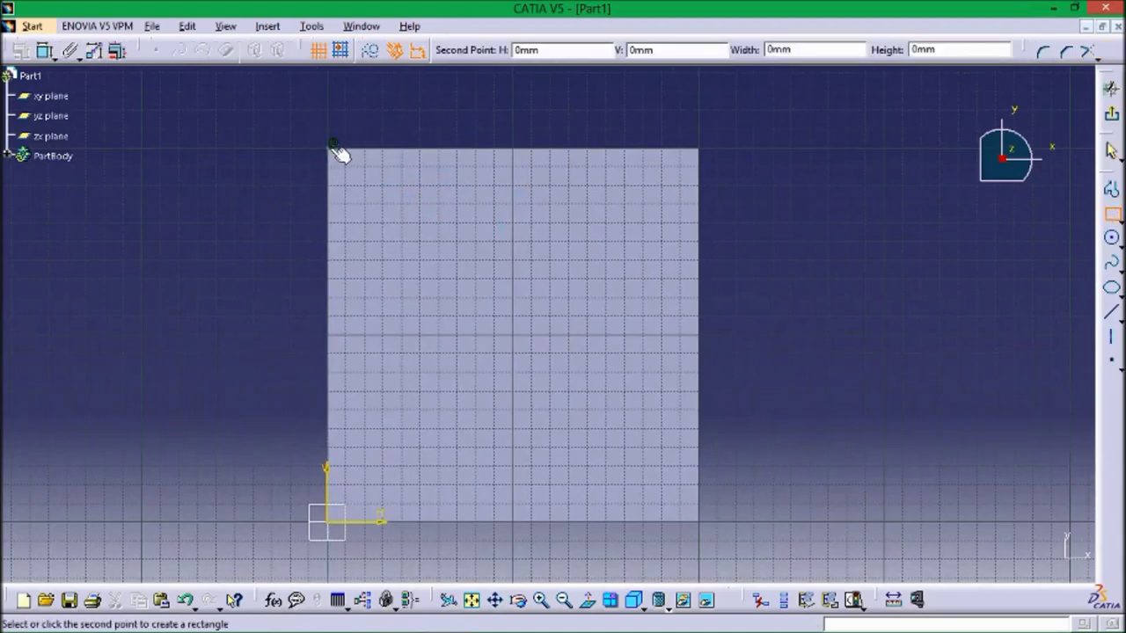
click(553, 192)
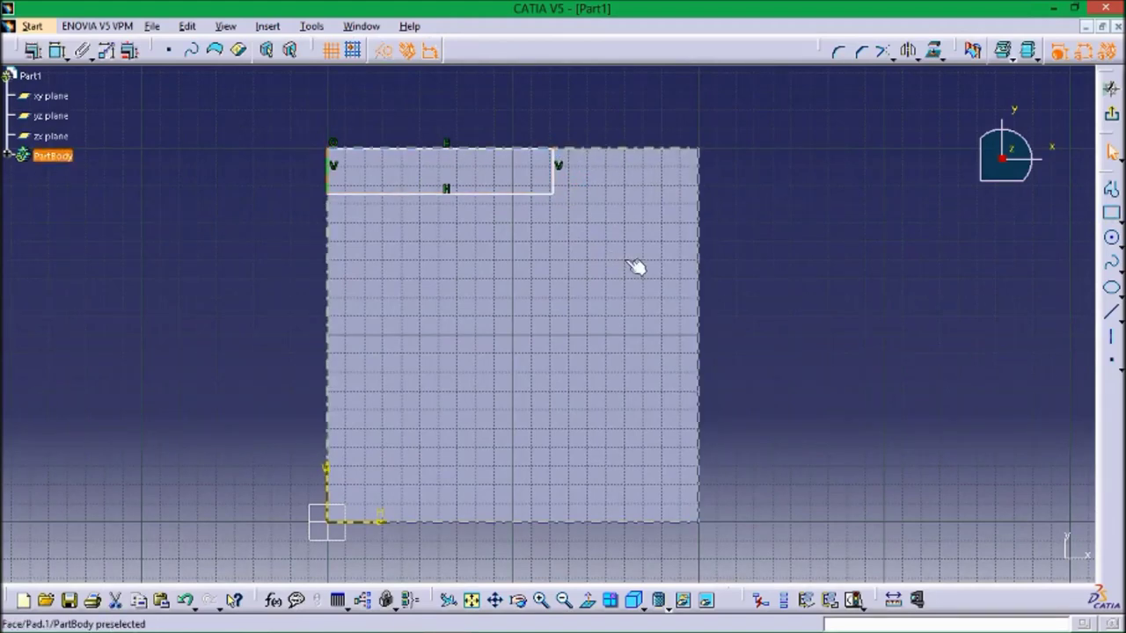
Apply a coincidence constraint between the rectangle's free upper corner and the corresponding corner of the block's top face
click(736, 127)
ctrl+click(402, 166)
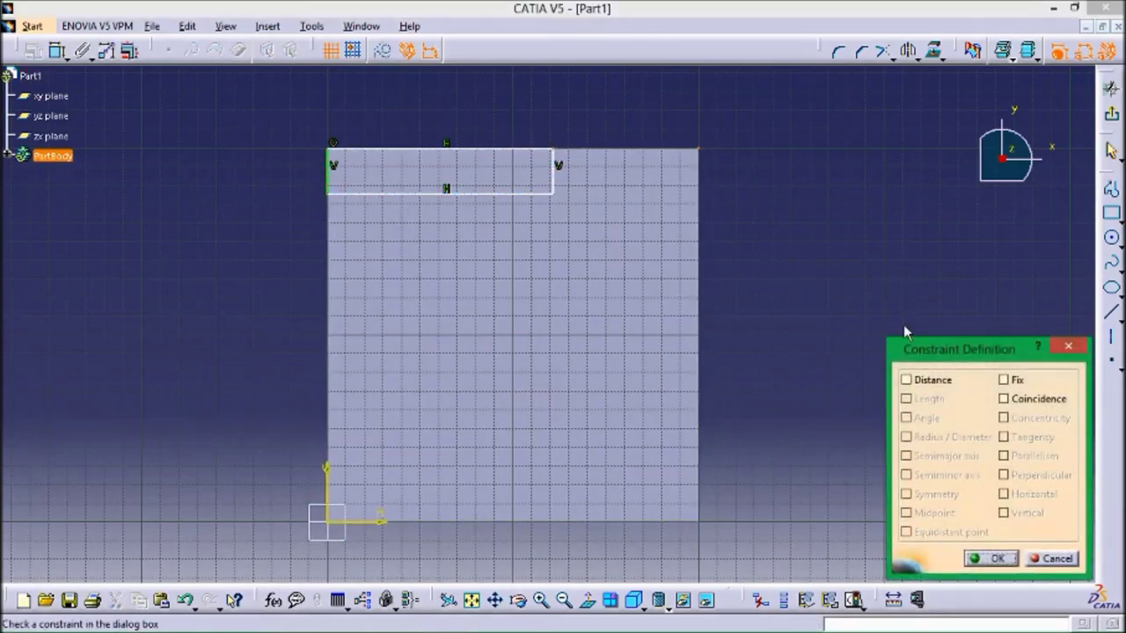
click(1009, 400)
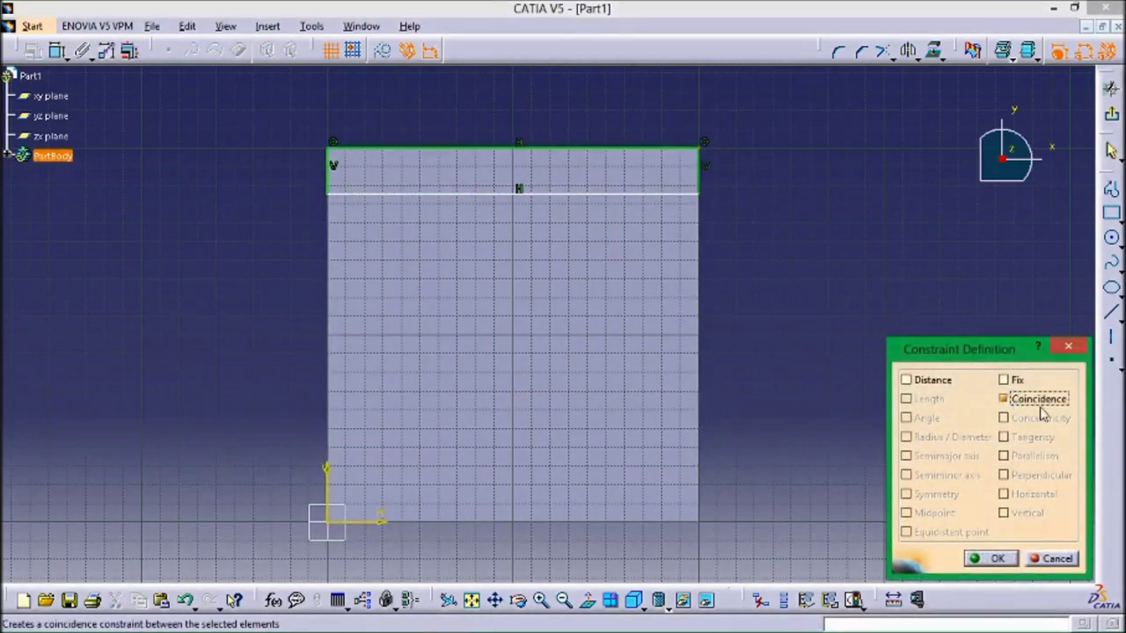
click(996, 559)
Dimension the rectangle's short vertical side, set it to 50 mm, and exit the sketch
click(700, 172)
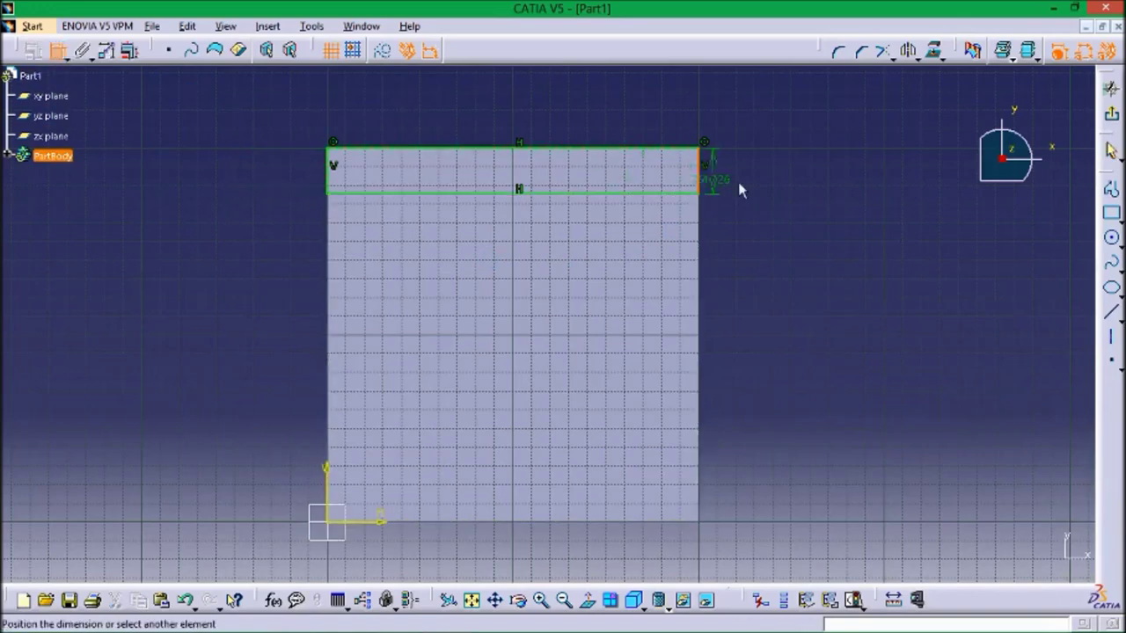
click(794, 176)
double_click(794, 178)
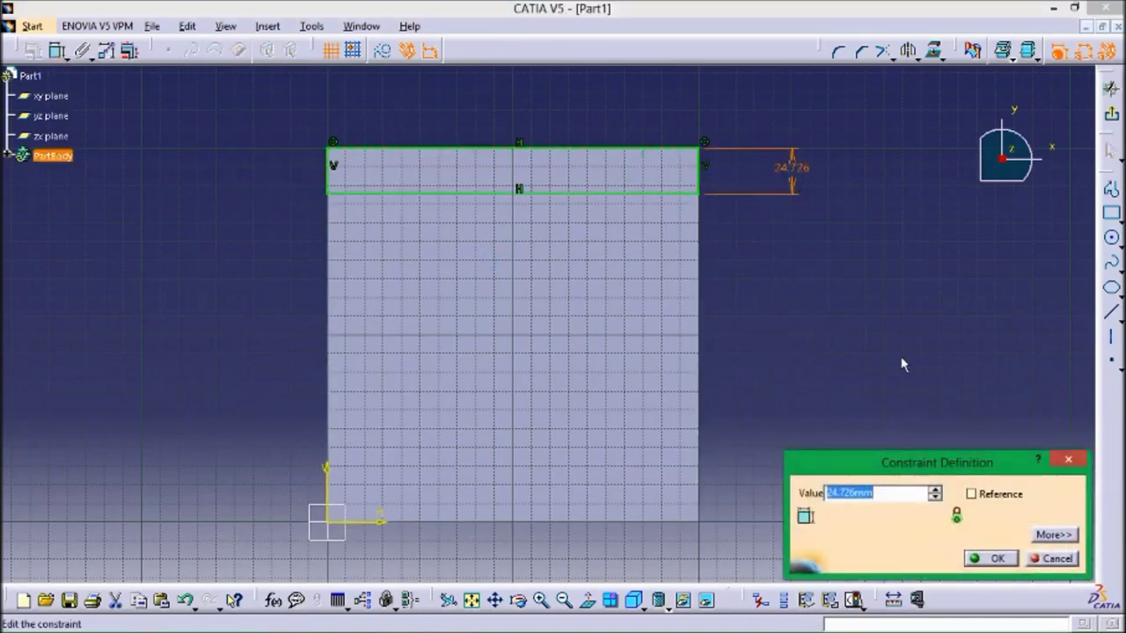
text(50)
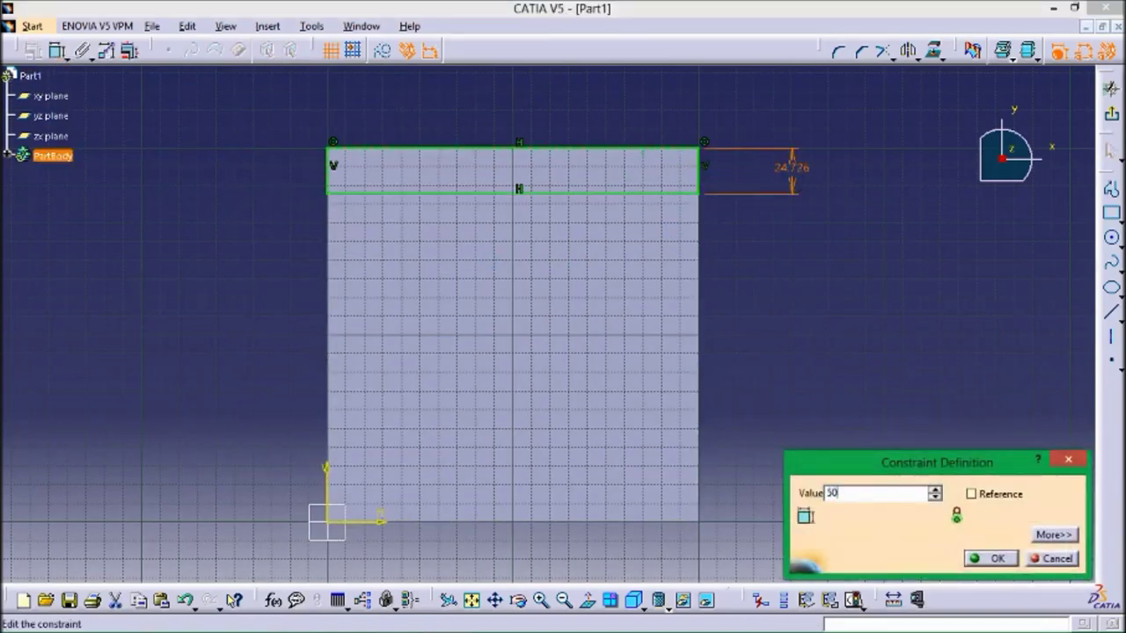
click(994, 558)
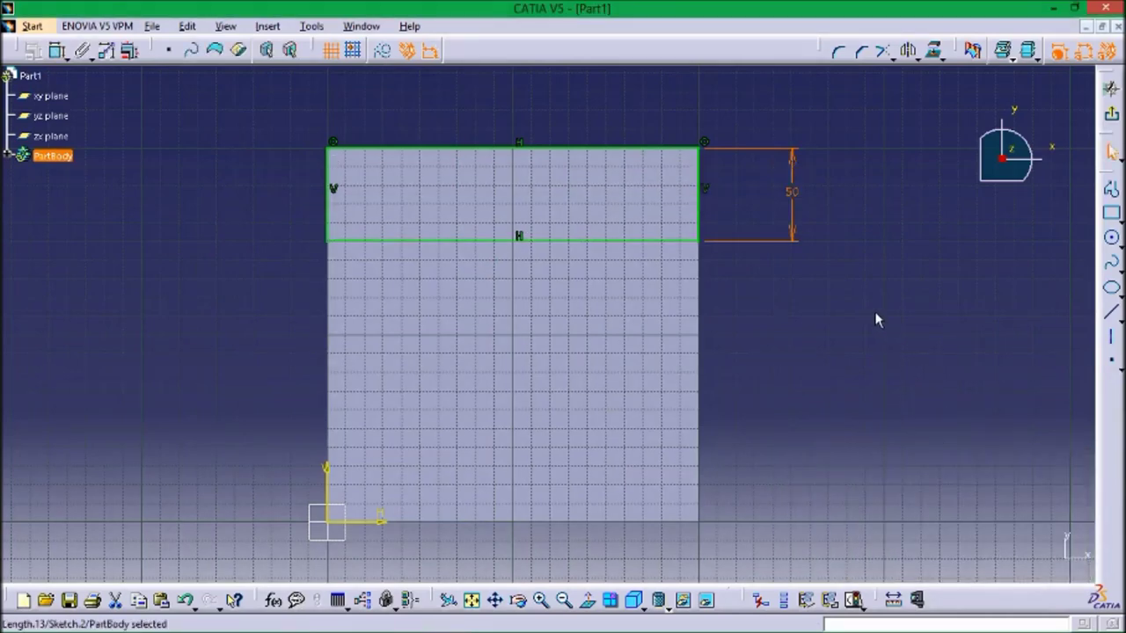
click(898, 315)
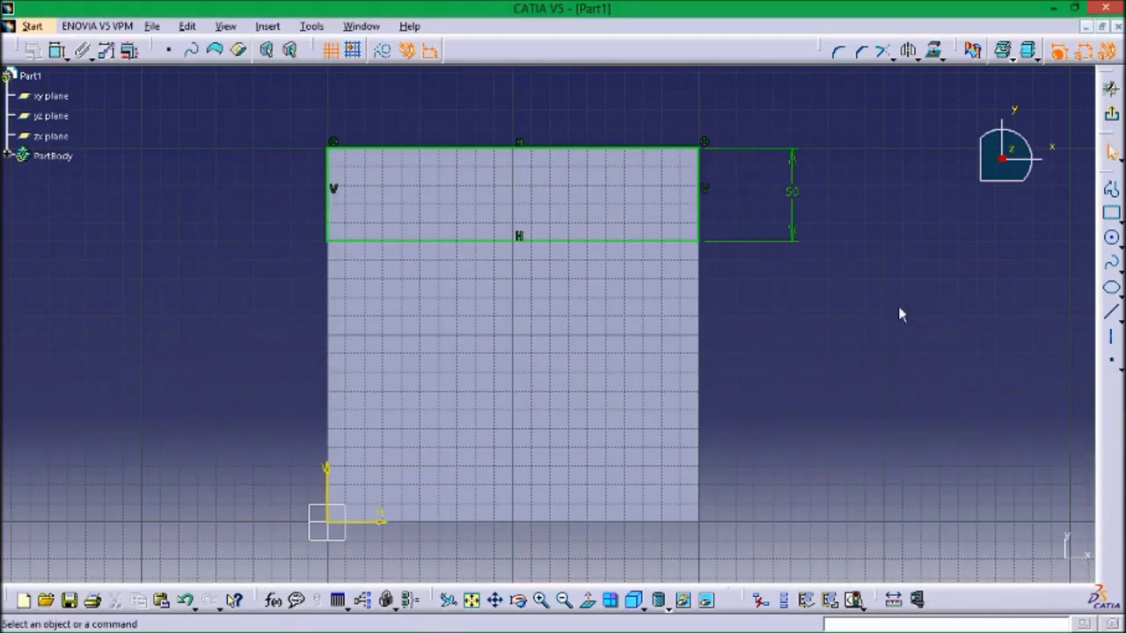
click(1111, 113)
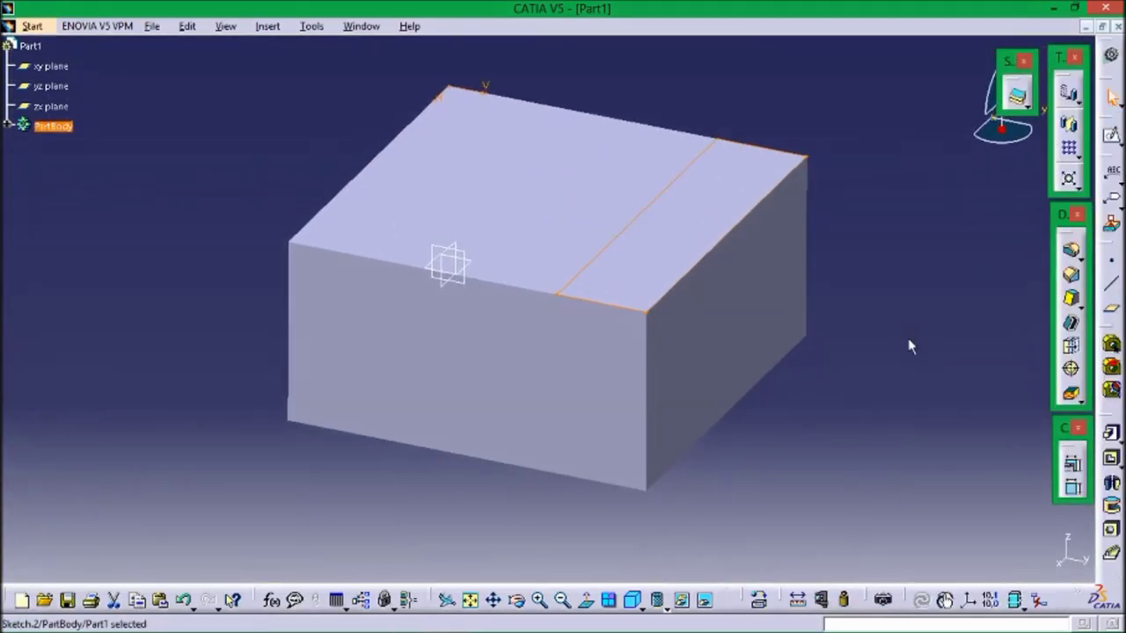
Pocket the 50 mm wide strip sketch on the block's top face to a depth of 75 mm
click(1109, 457)
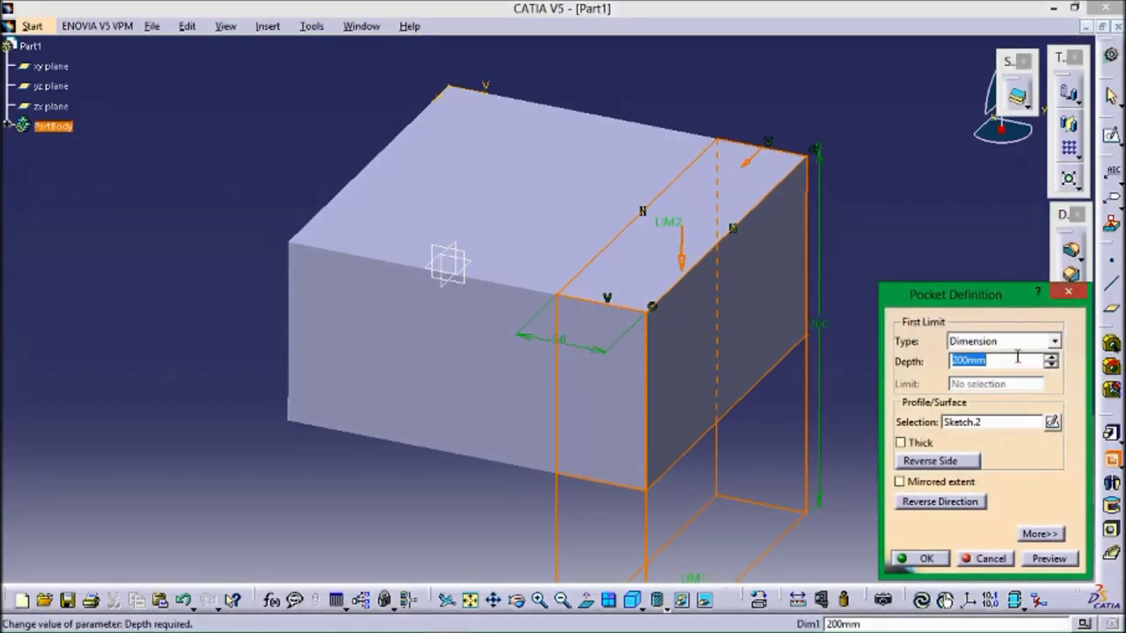
text(75)
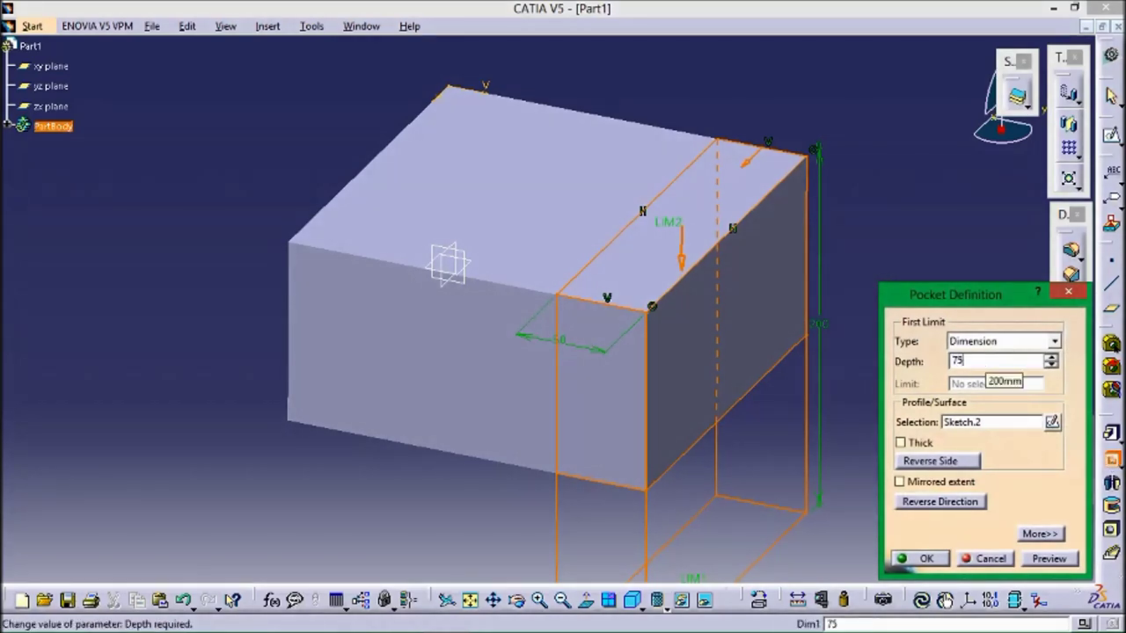
key(Return)
click(1043, 561)
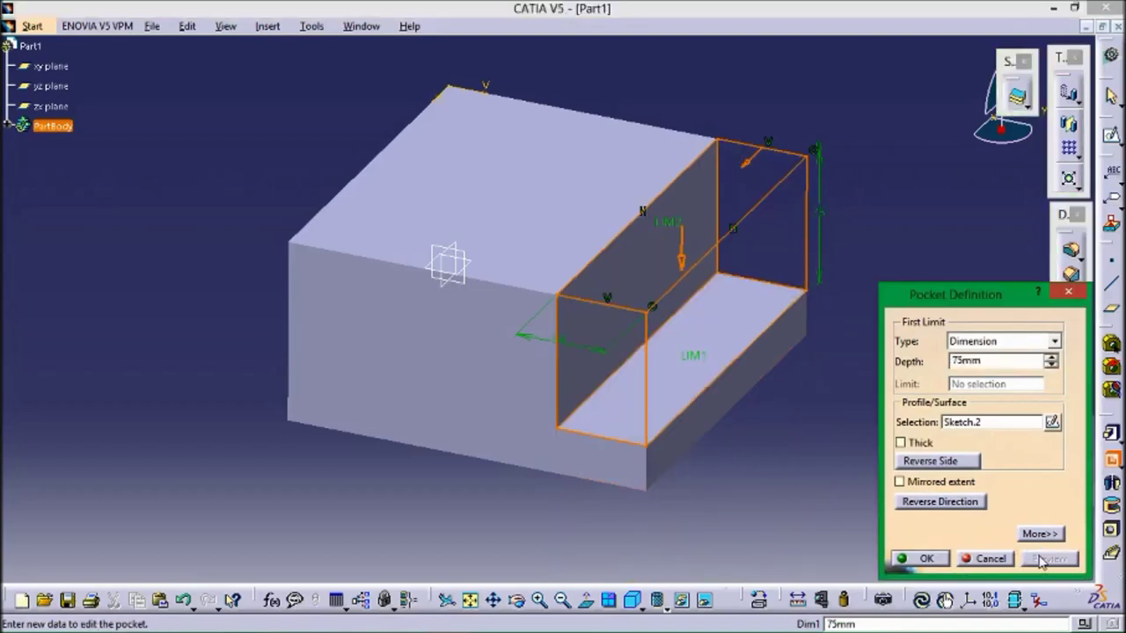
click(937, 561)
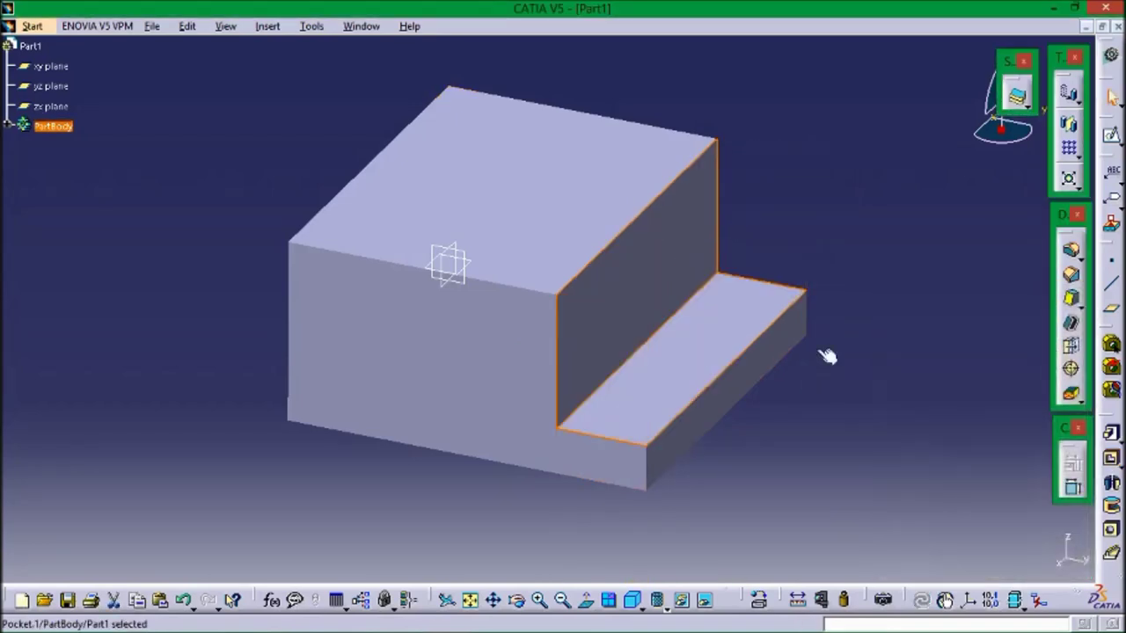
Sketch a rectangle about 39 mm high on the remaining top face, from its corner on the V axis along the upper edge
click(589, 187)
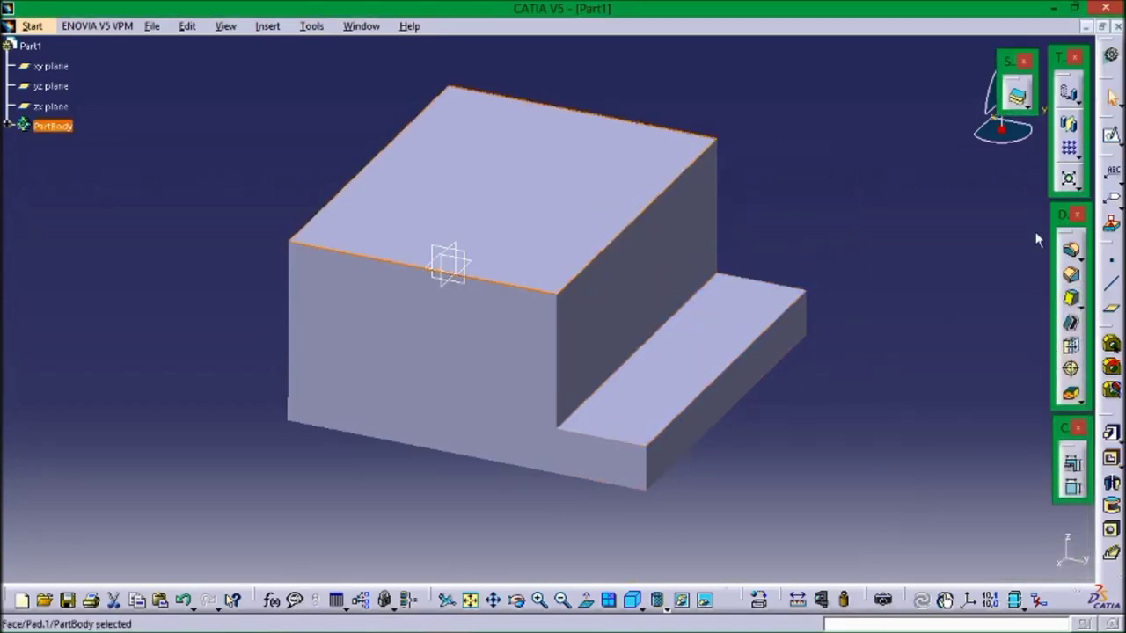
click(1110, 134)
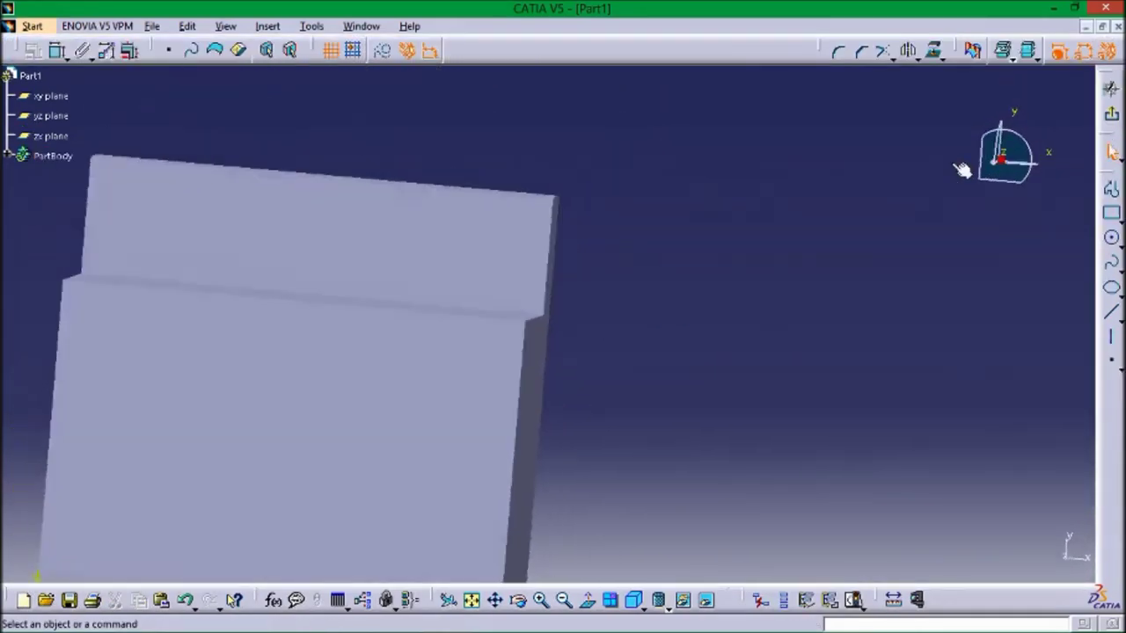
middle_drag(756, 319, 935, 218)
middle_drag(801, 330, 910, 269)
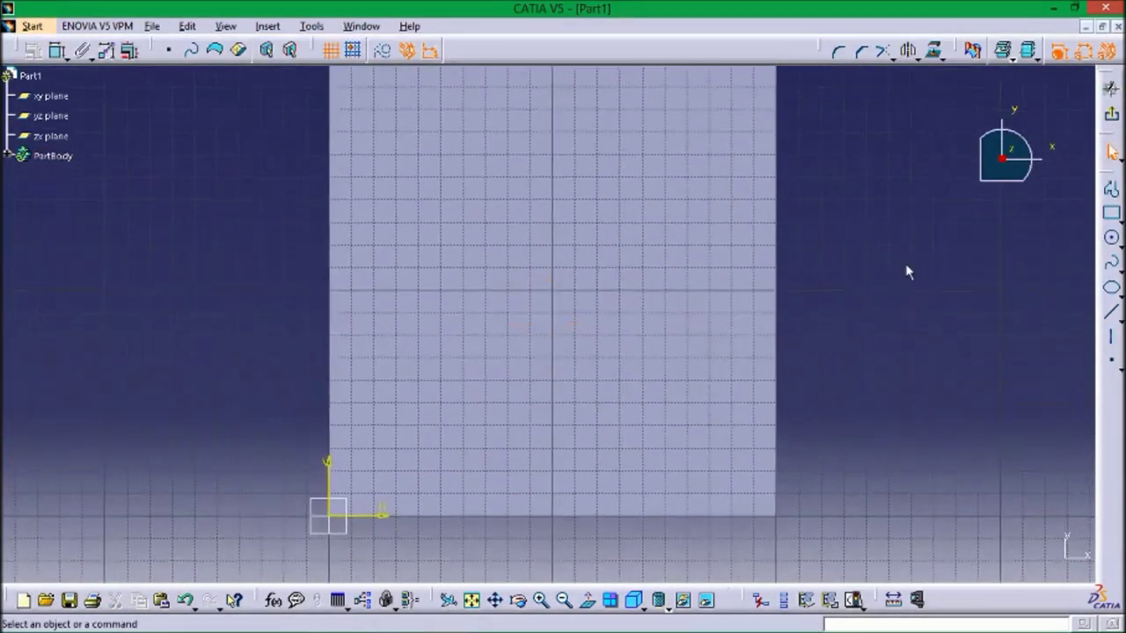
click(530, 279)
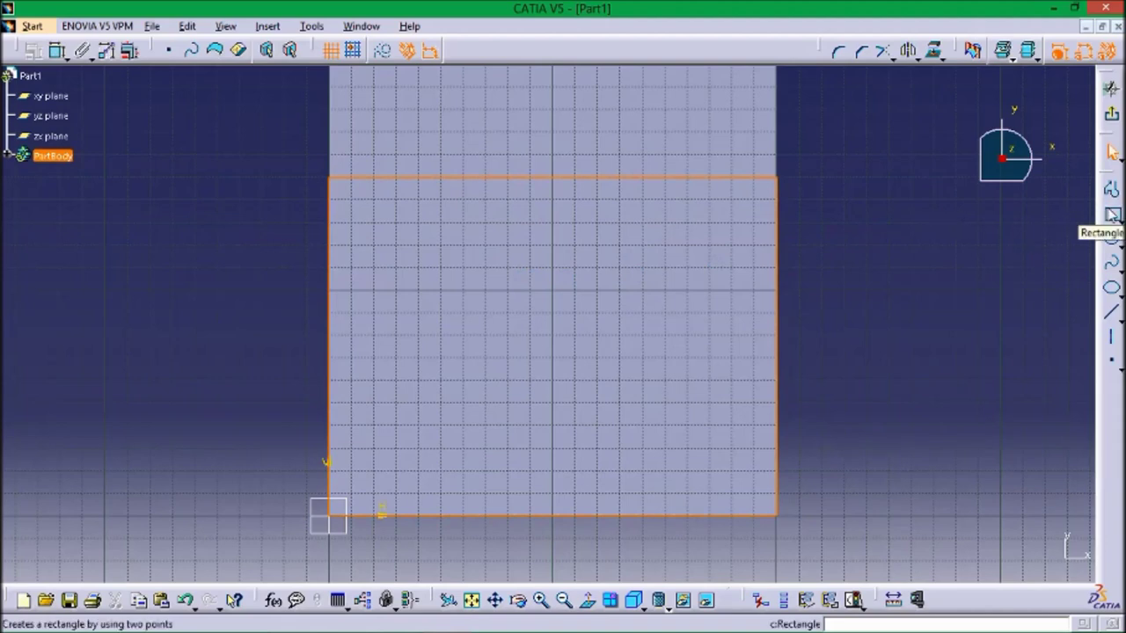
click(1111, 214)
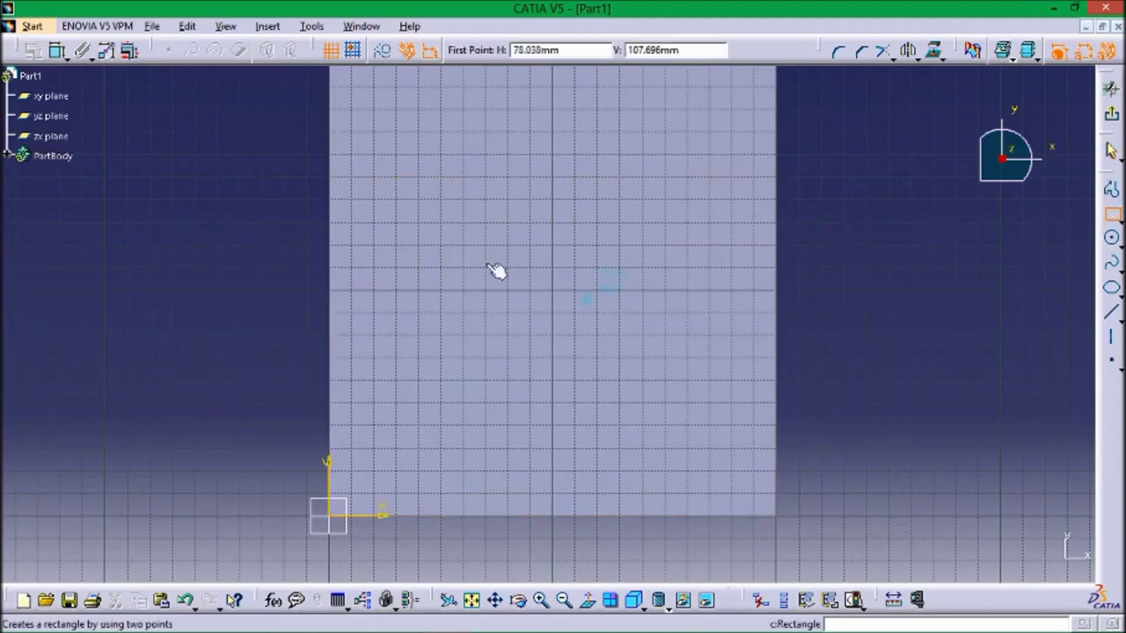
click(335, 172)
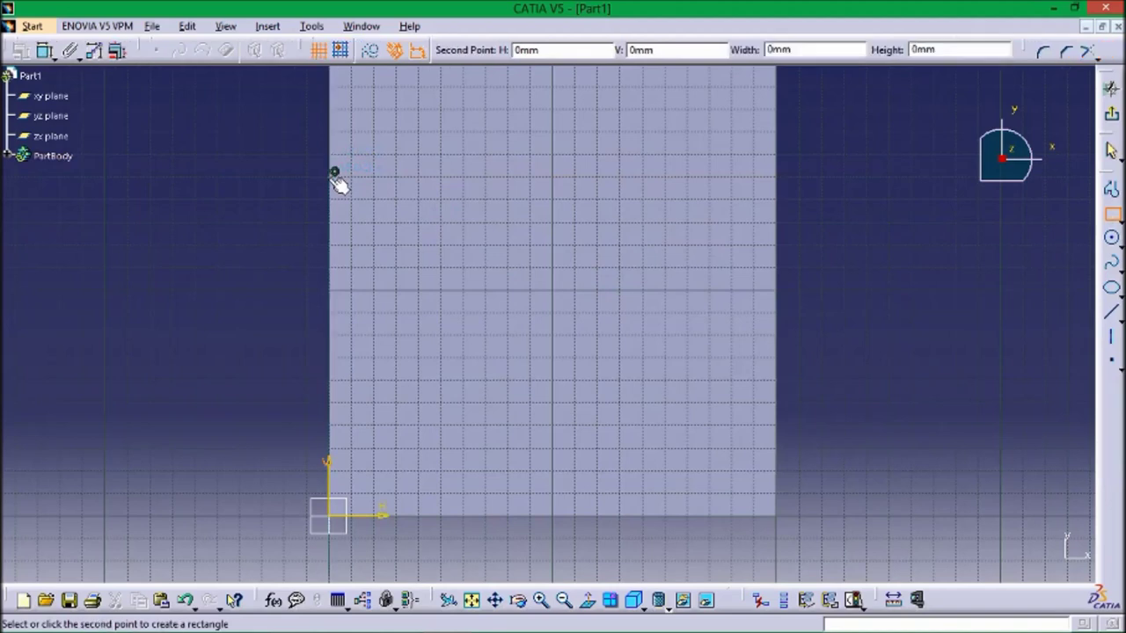
click(579, 264)
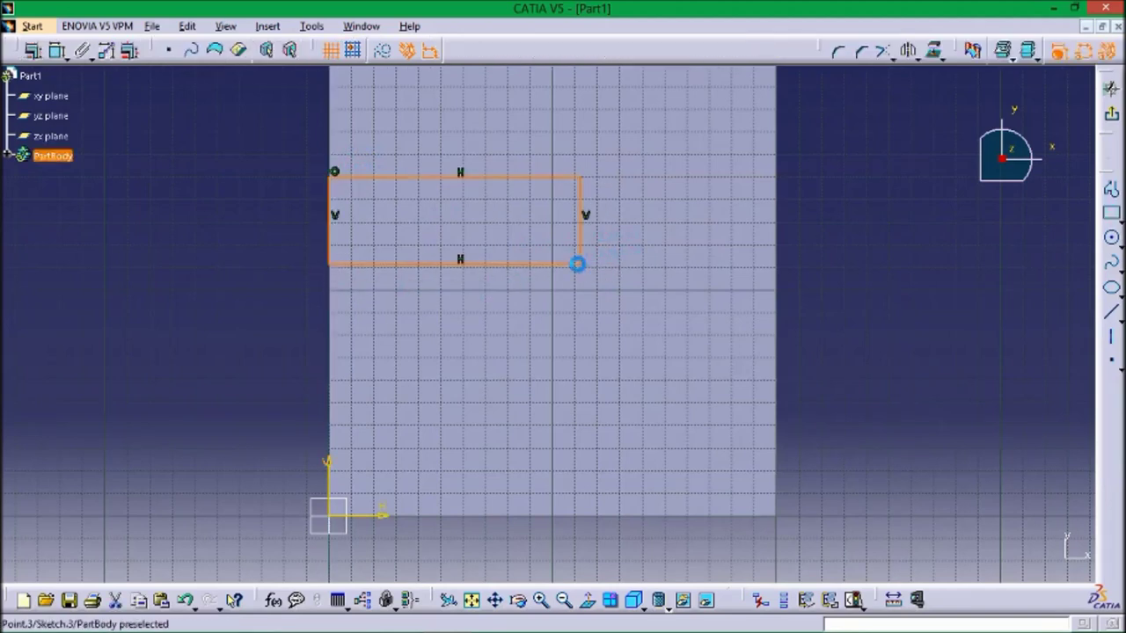
click(369, 233)
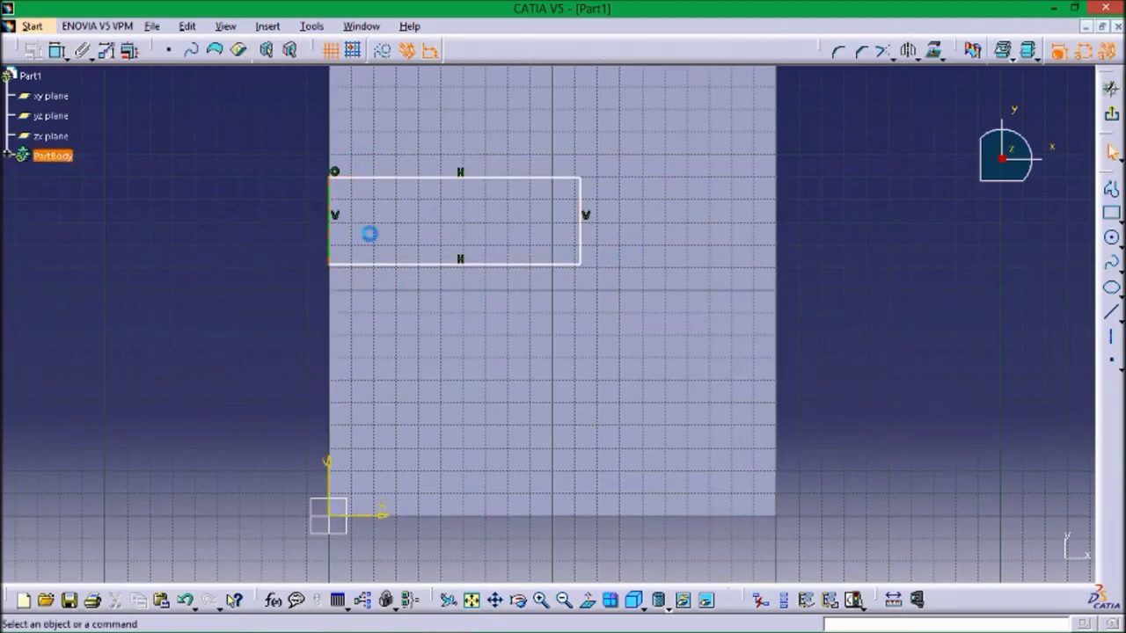
Apply a coincidence constraint between the rectangle's free upper corner and the matching corner of the remaining top face
click(586, 184)
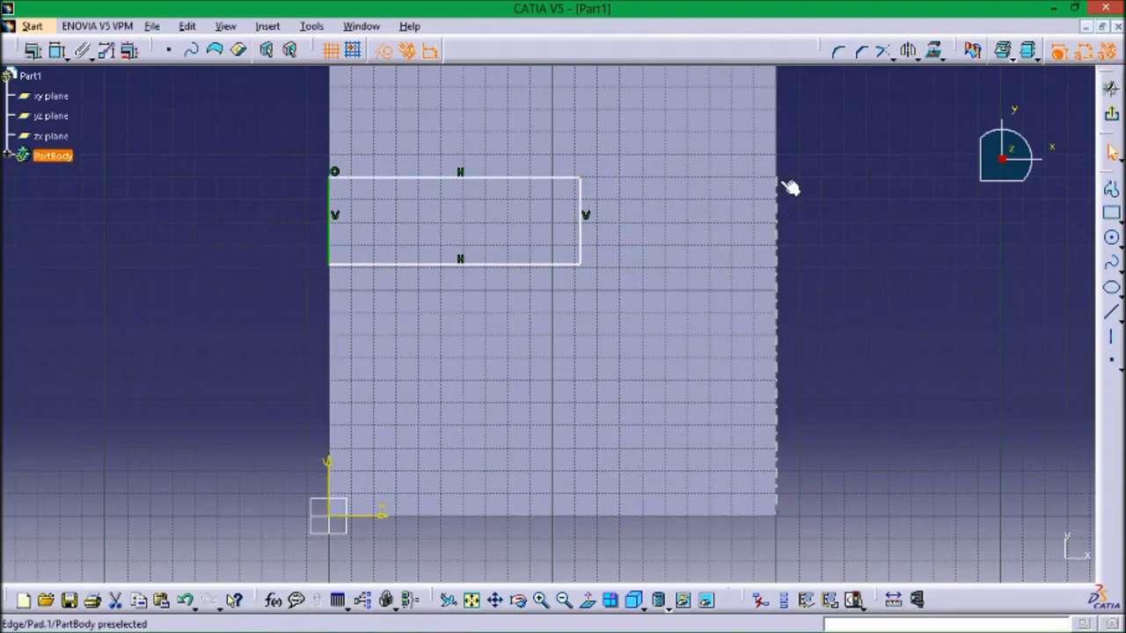
click(841, 231)
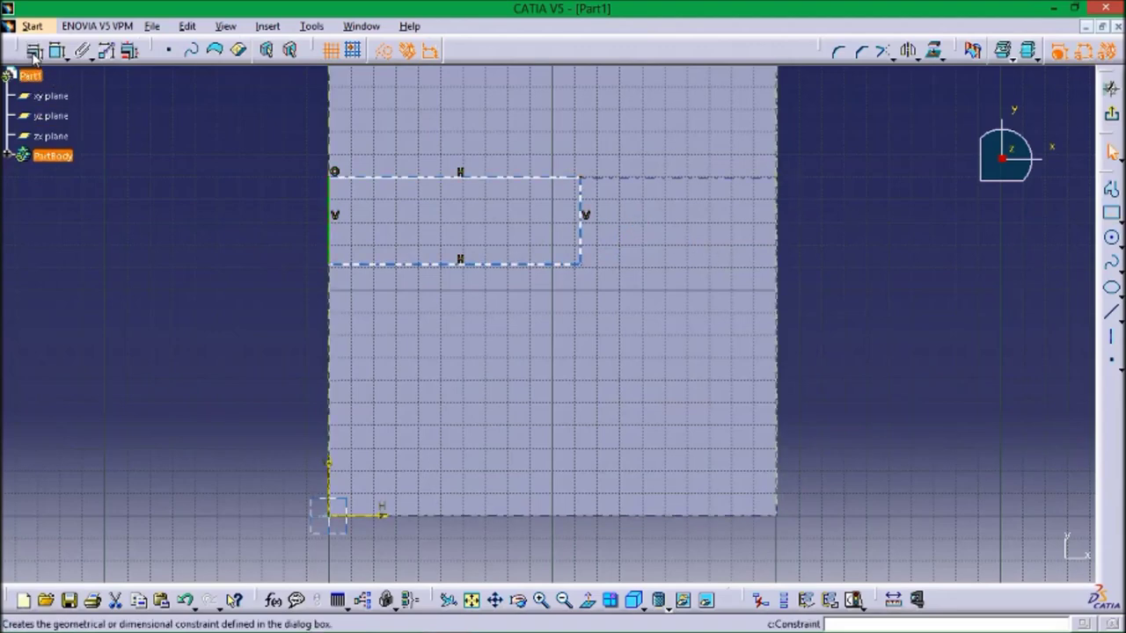
click(908, 50)
click(1020, 401)
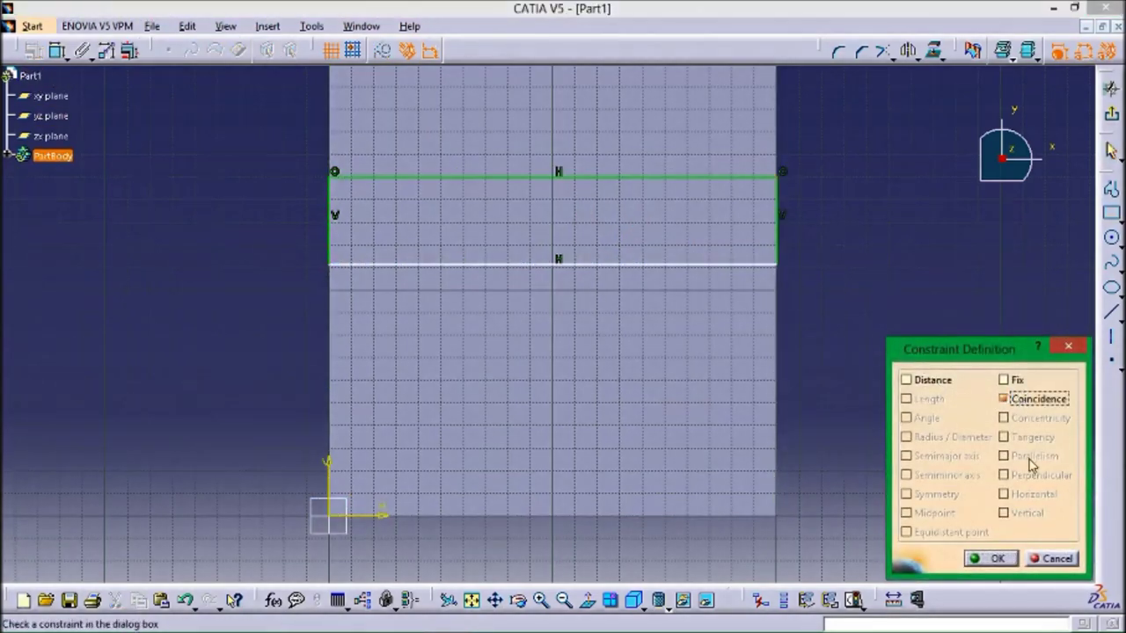
click(994, 558)
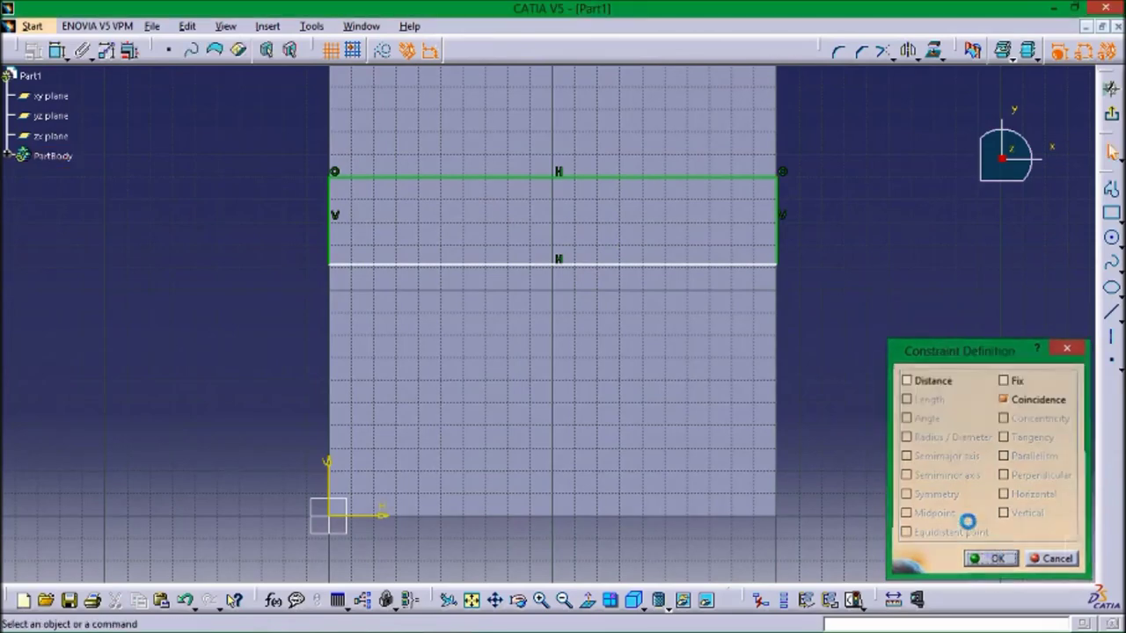
Dimension the rectangle's short vertical side, set it to 50 mm, and exit the sketch
click(777, 242)
click(55, 50)
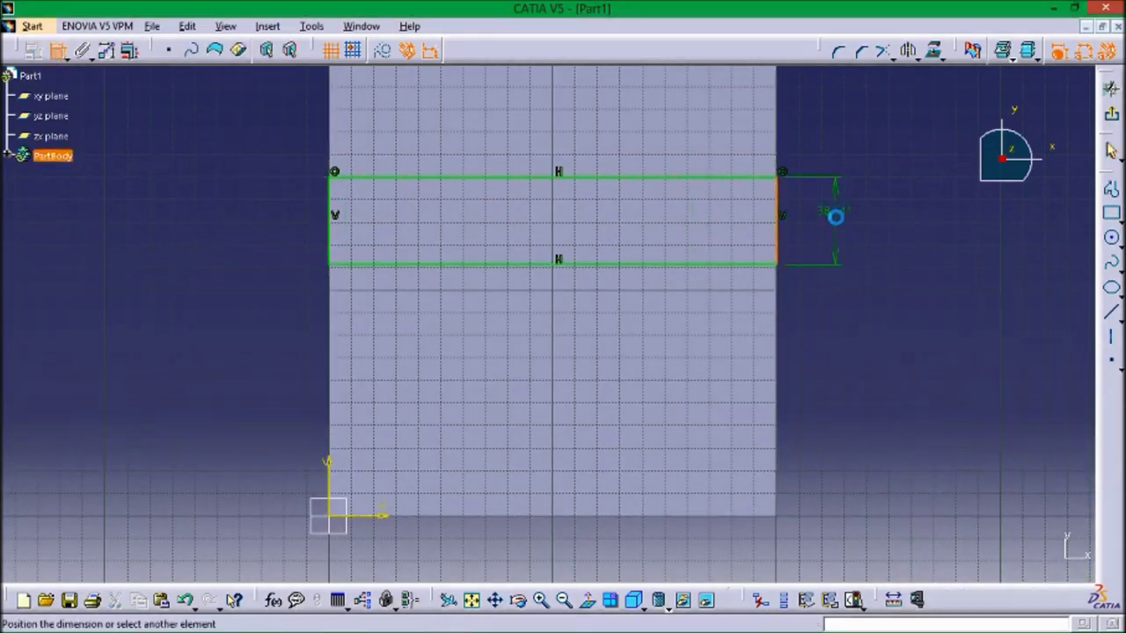
click(834, 216)
double_click(836, 219)
text(50)
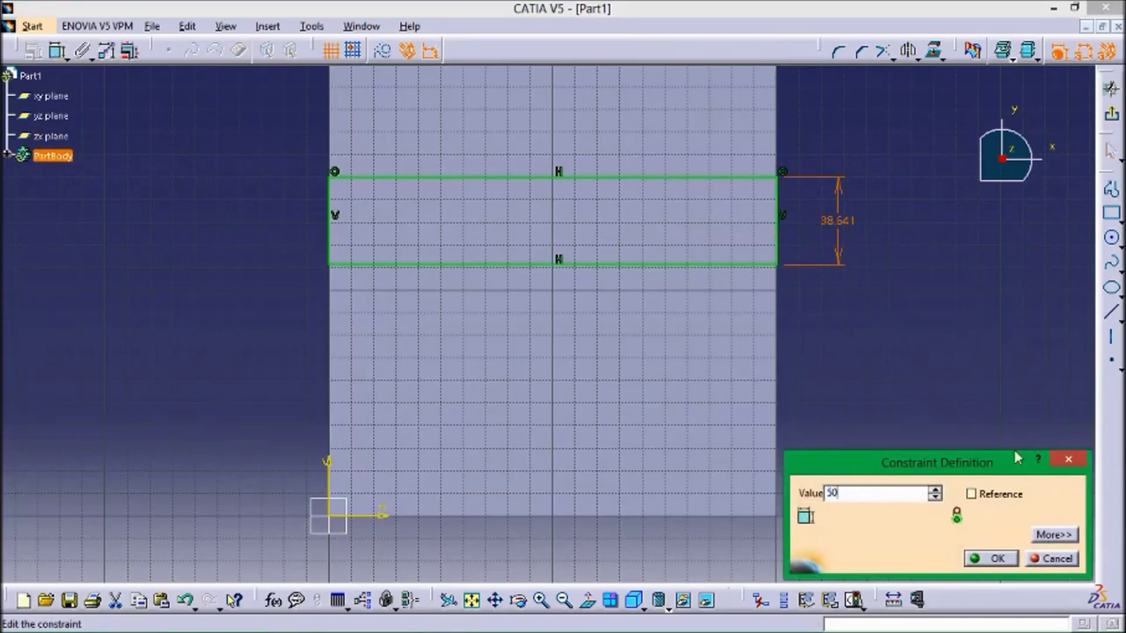
click(991, 559)
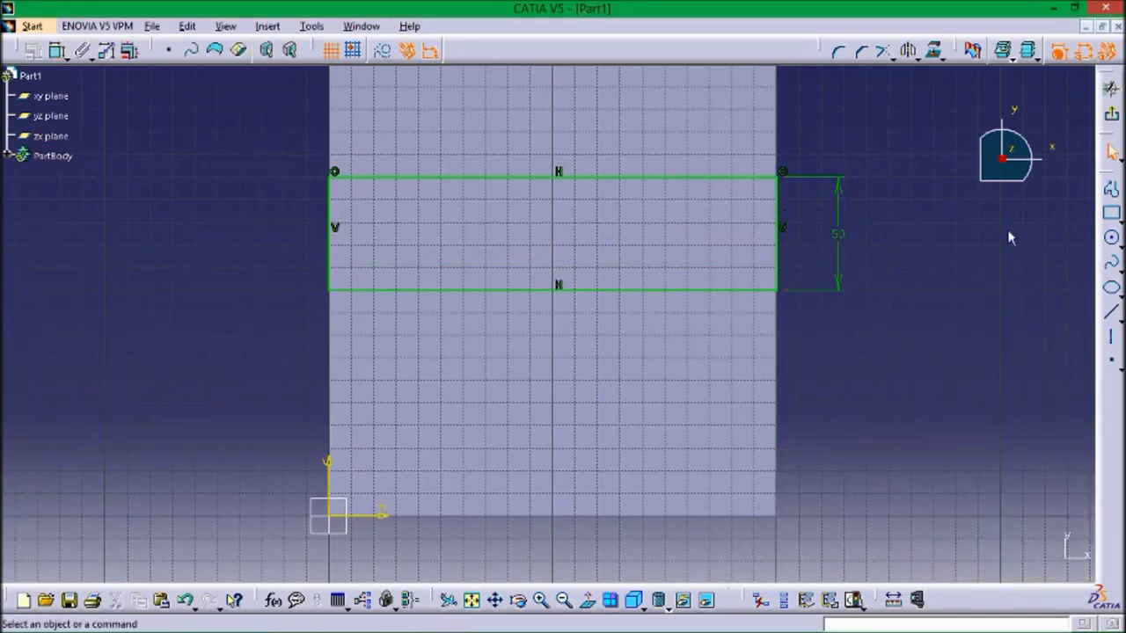
click(1111, 89)
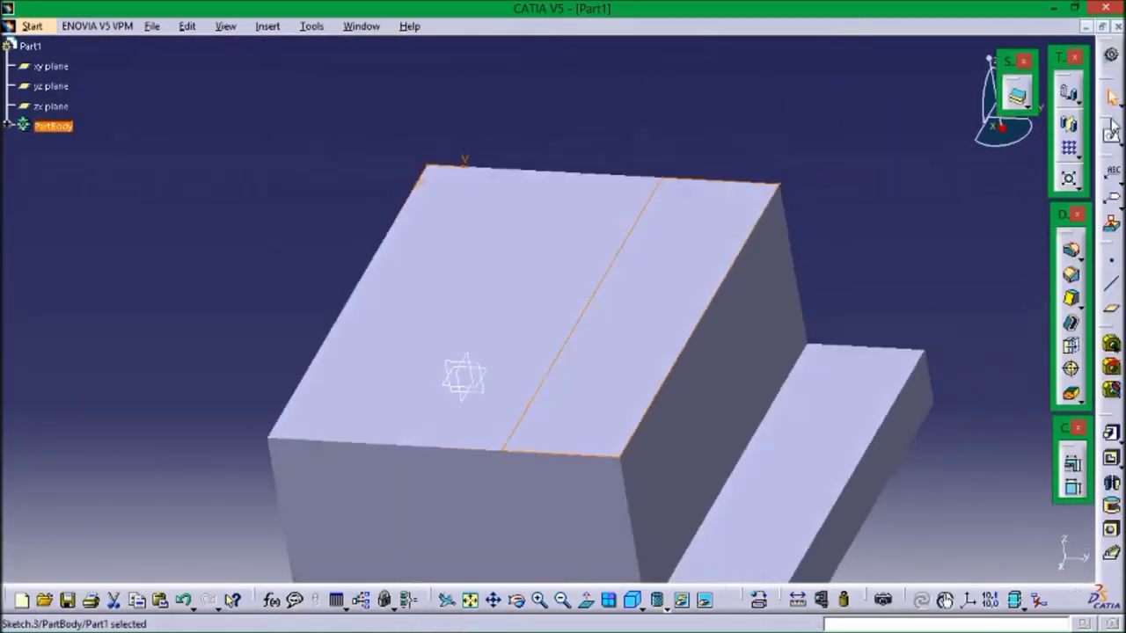
Pocket the second strip sketch to a depth of 50 mm to form the middle step
middle_drag(929, 343, 906, 231)
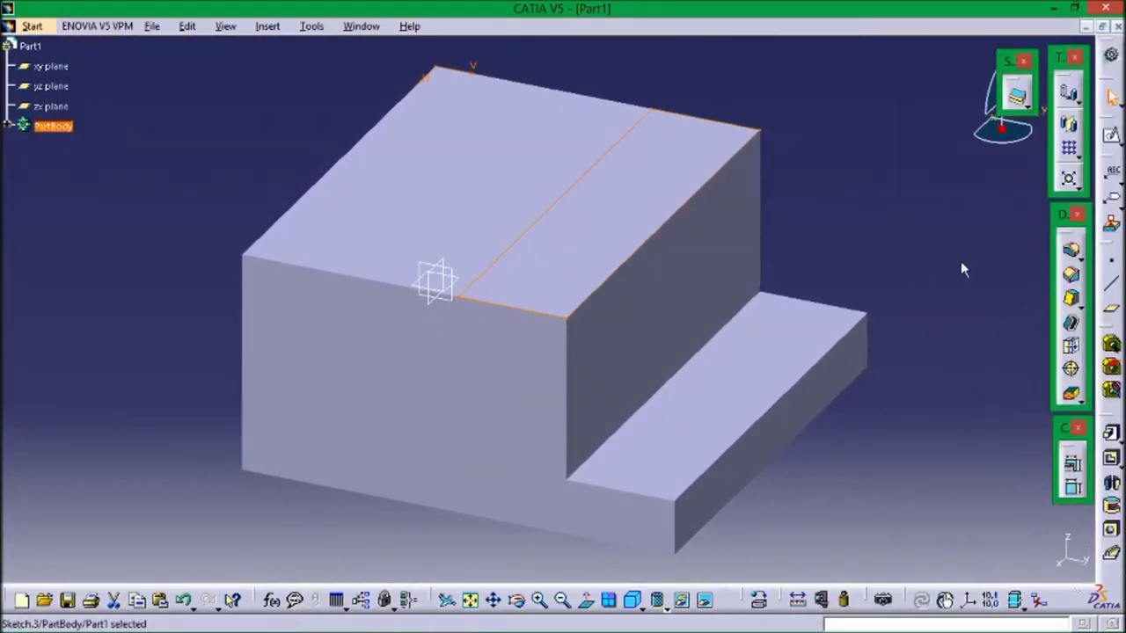
click(1071, 274)
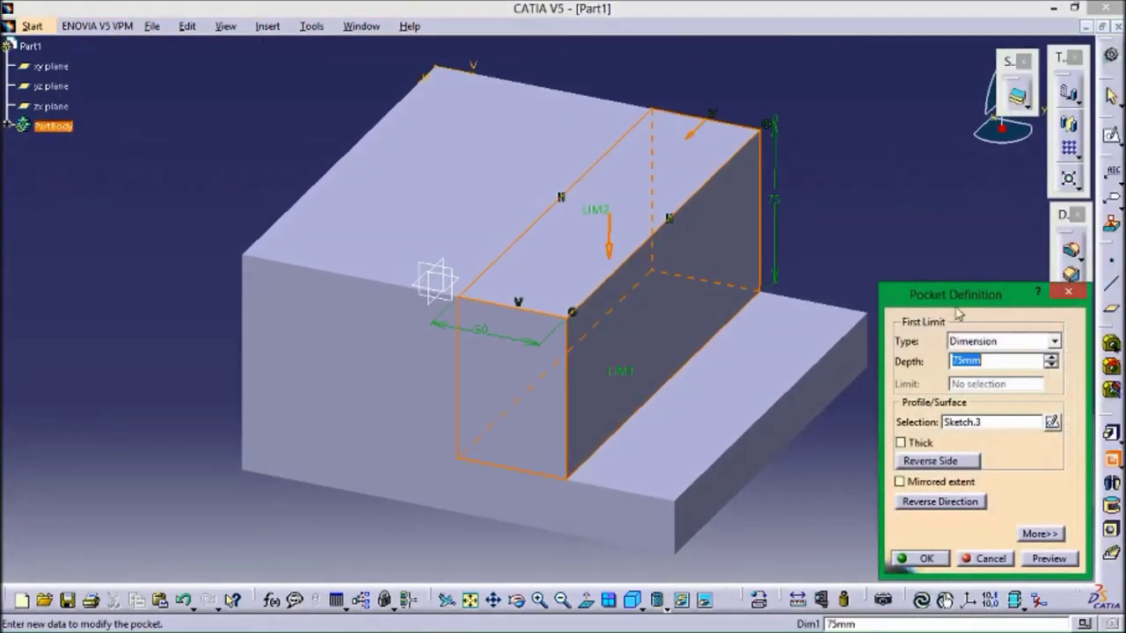
text(50)
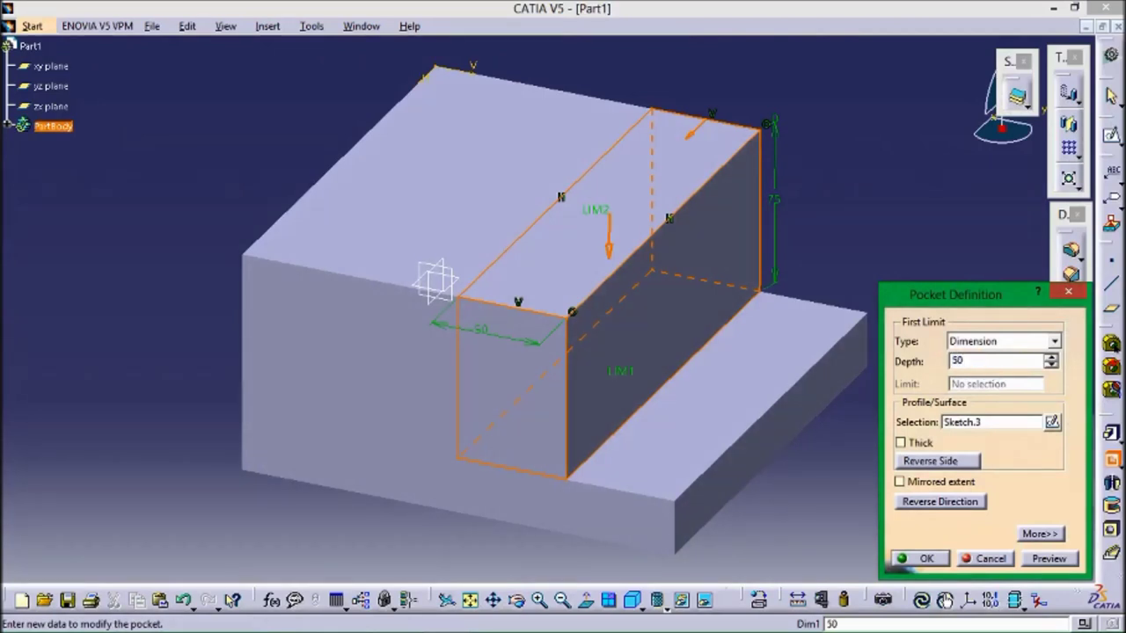
click(1046, 559)
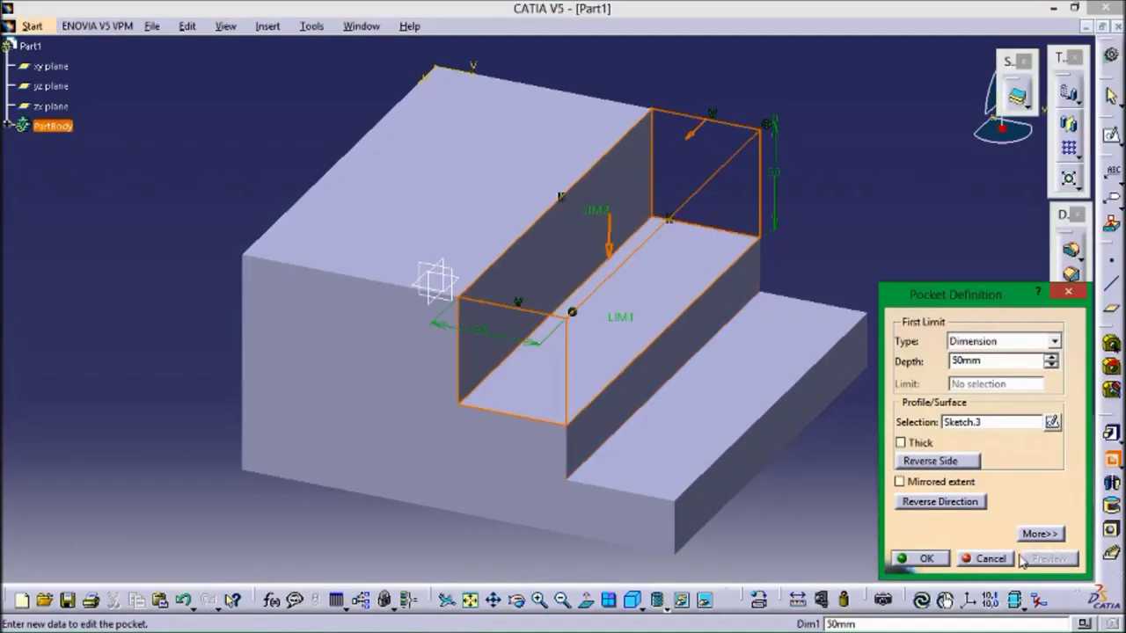
click(926, 559)
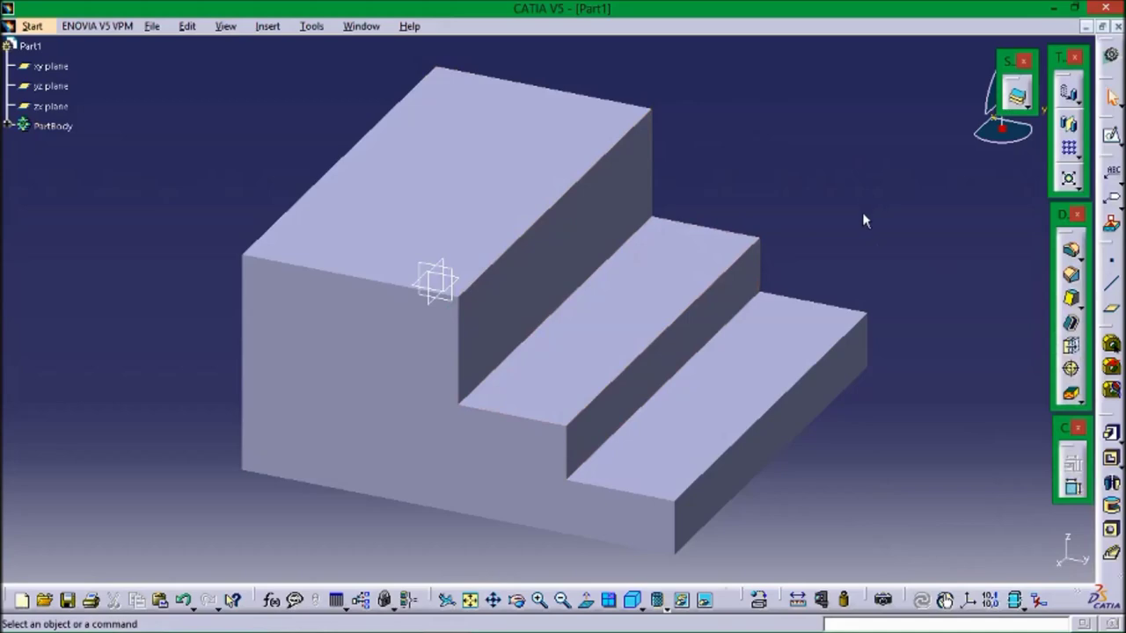
Sketch a rectangle about 76 x 71 mm on the highest face, starting from its lower corner on the H axis opposite the origin
click(460, 158)
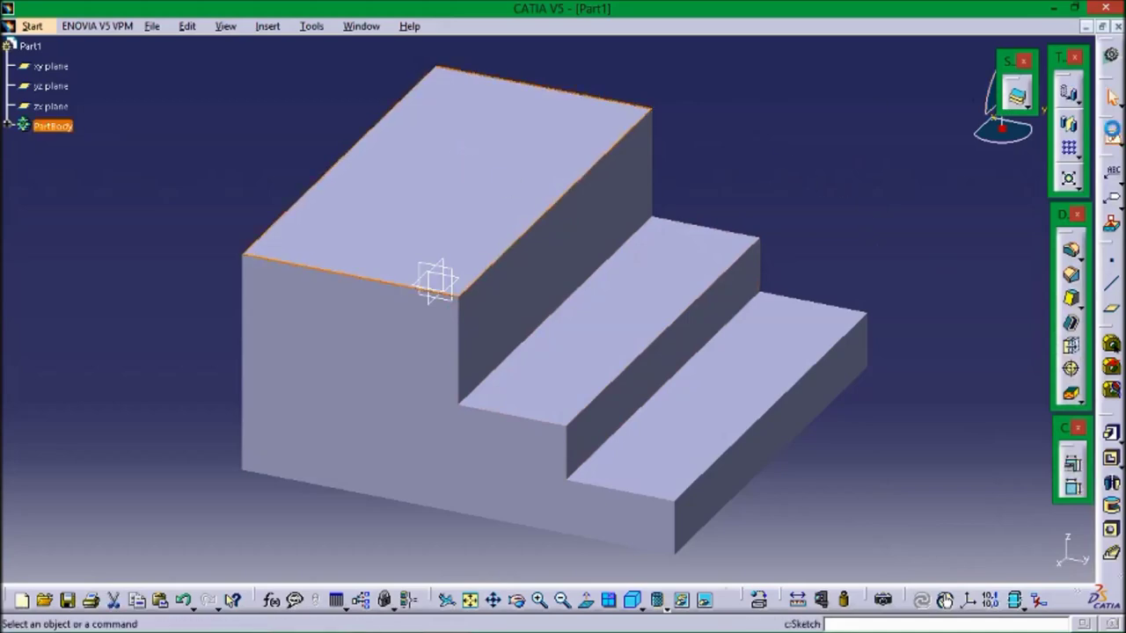
click(437, 281)
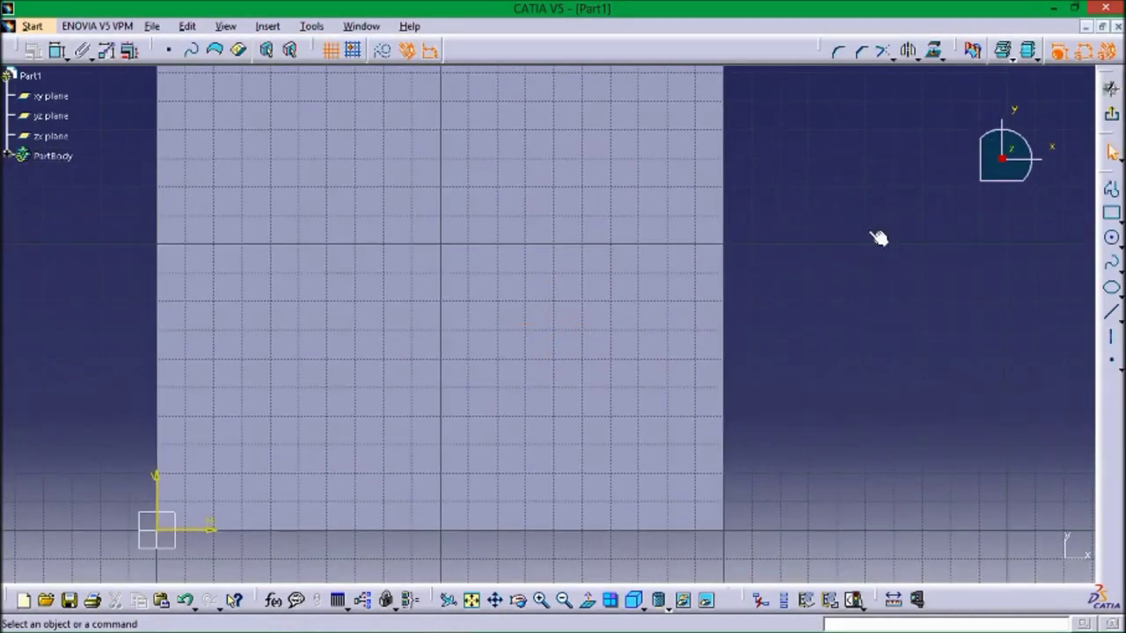
click(592, 377)
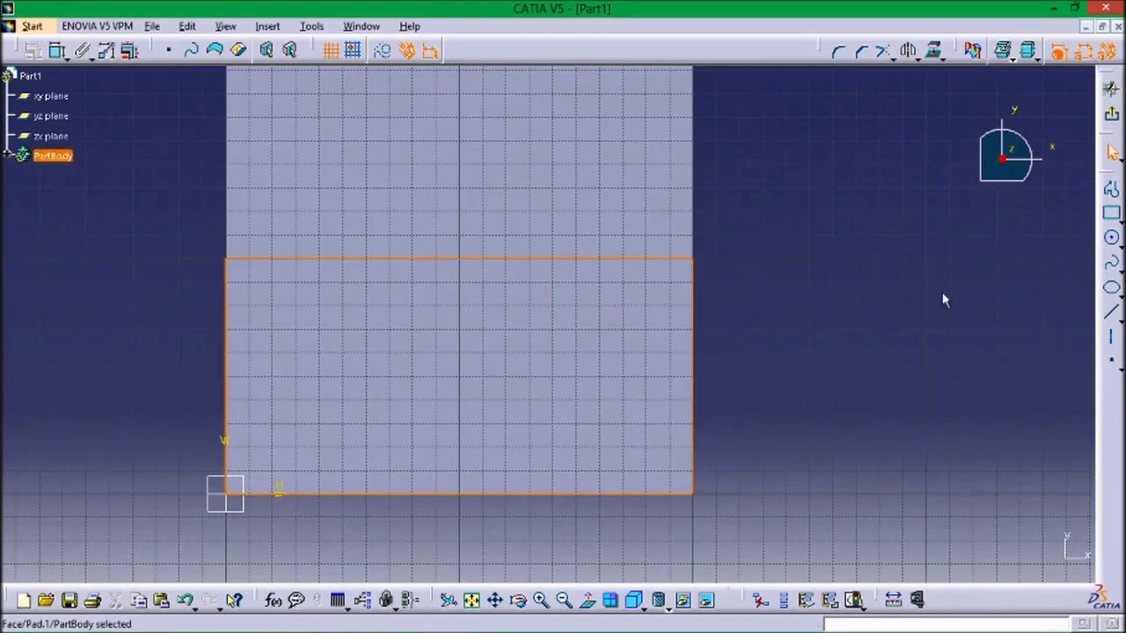
click(1112, 216)
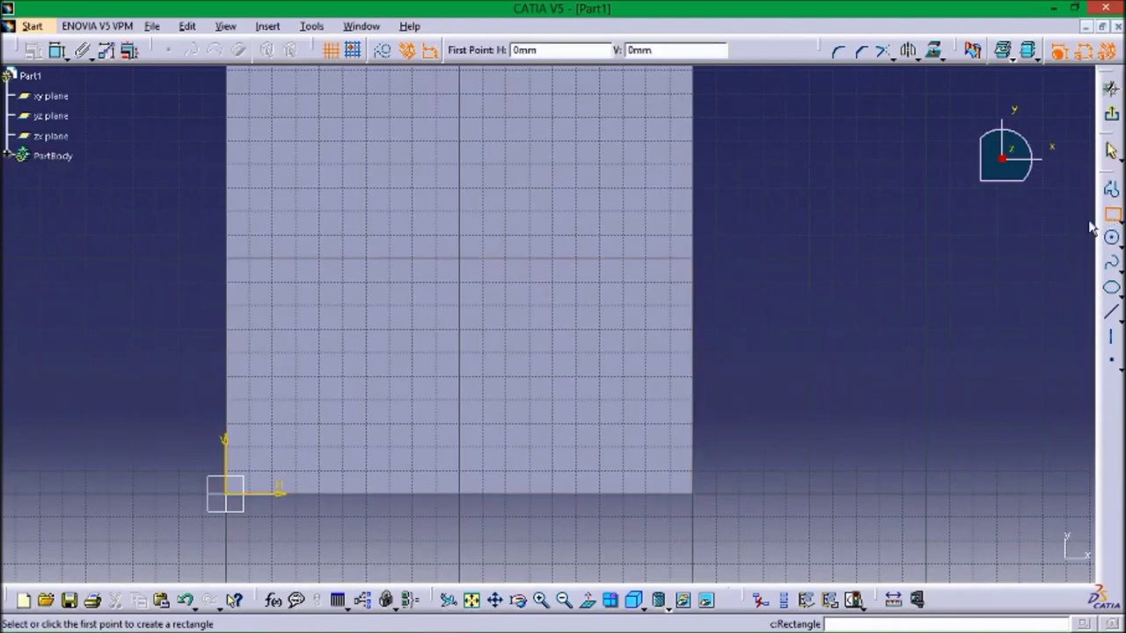
click(695, 490)
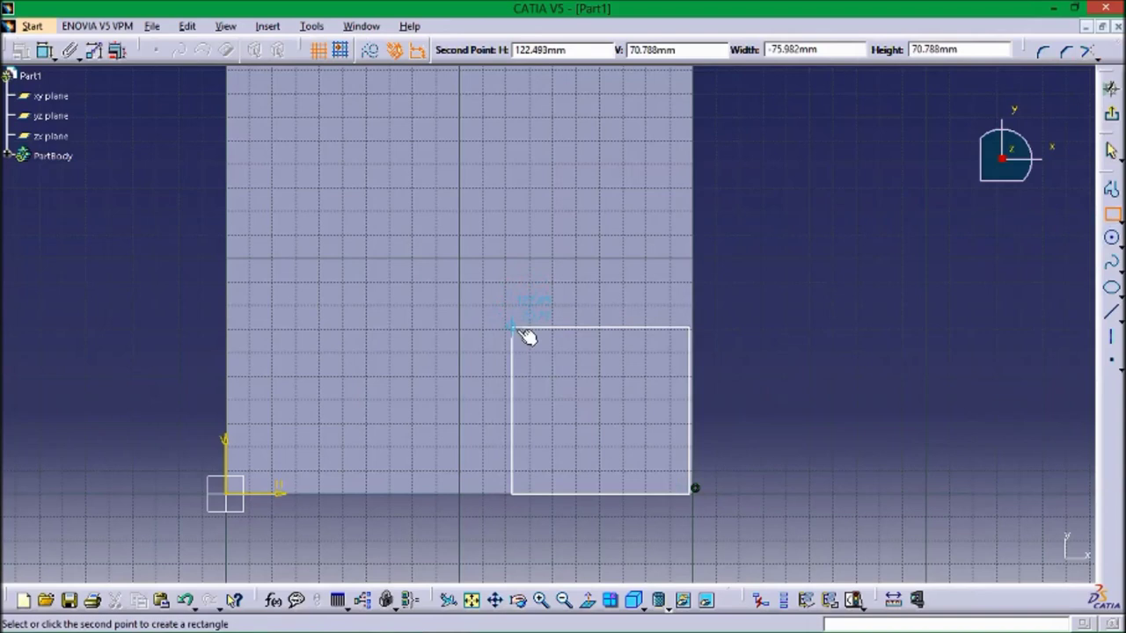
click(519, 334)
click(724, 325)
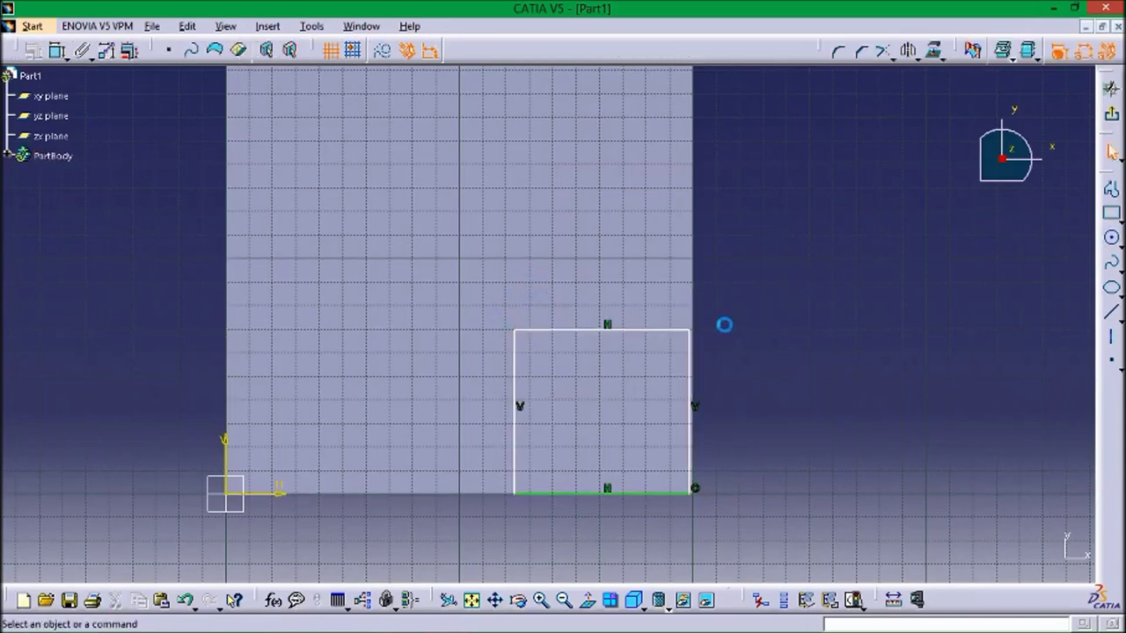
Apply a coincidence constraint between the rectangle's free outer upper corner and the matching corner of the highest face
click(691, 330)
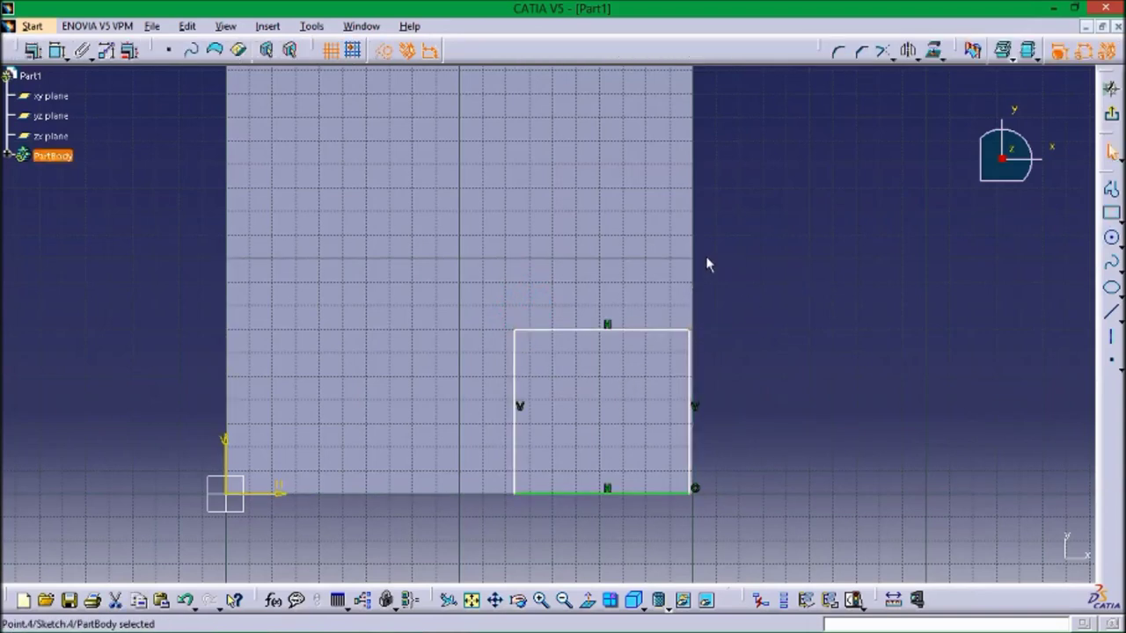
click(57, 50)
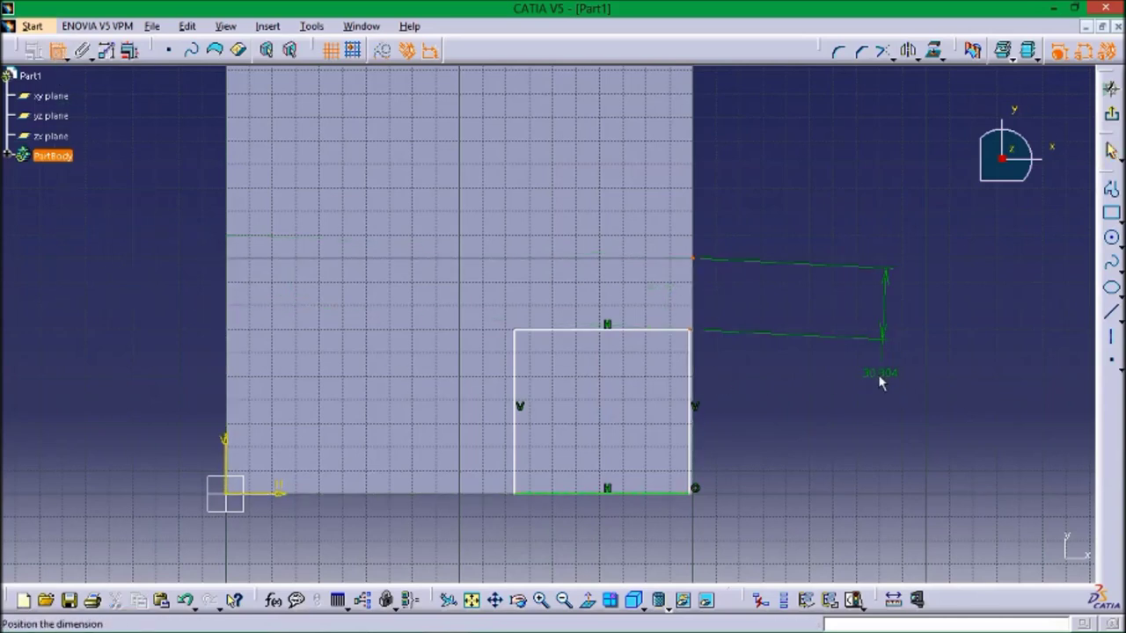
click(879, 376)
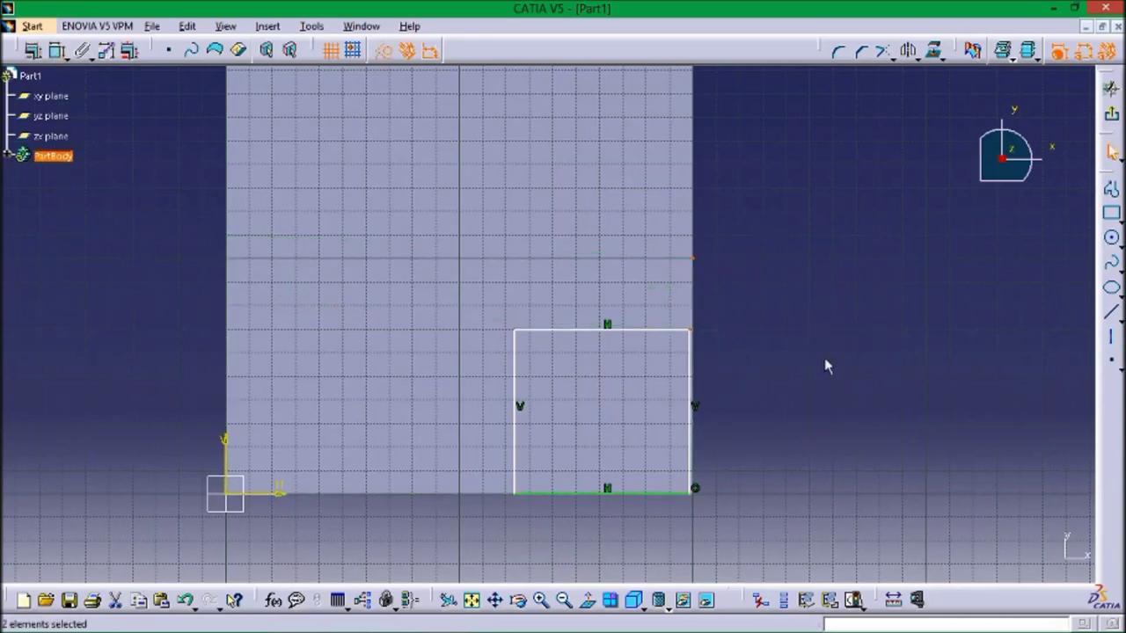
click(31, 51)
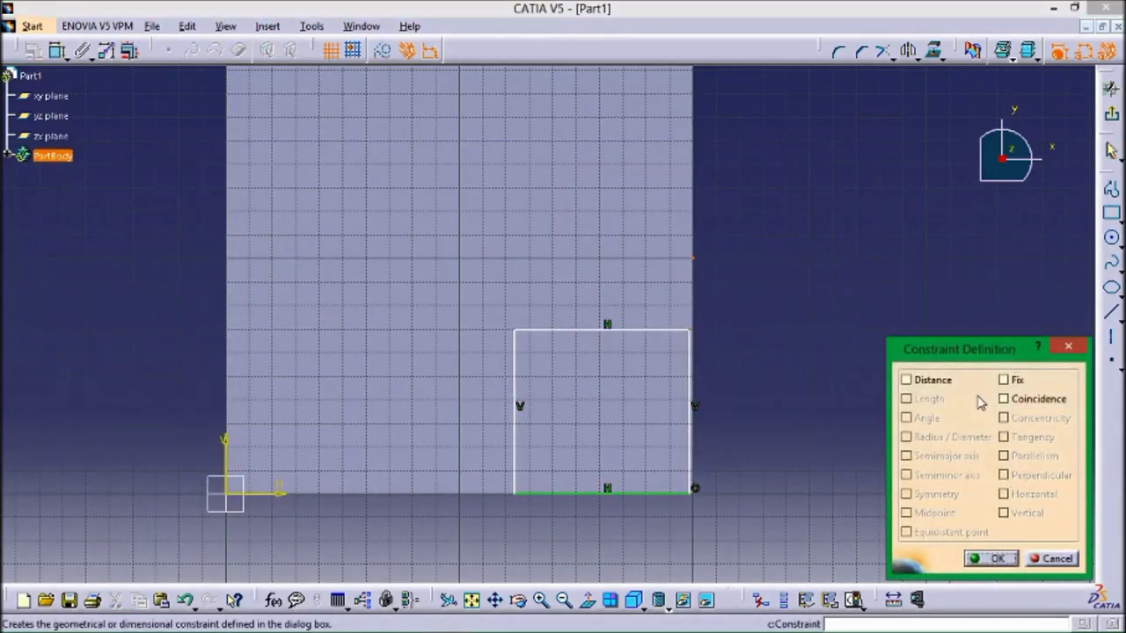
click(1003, 400)
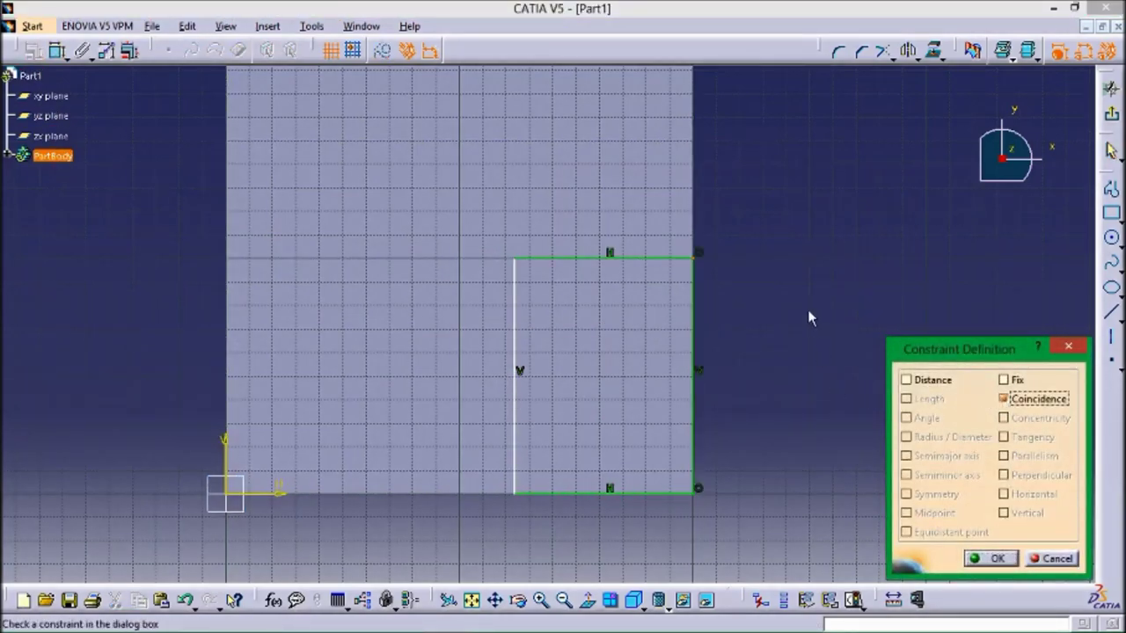
click(996, 559)
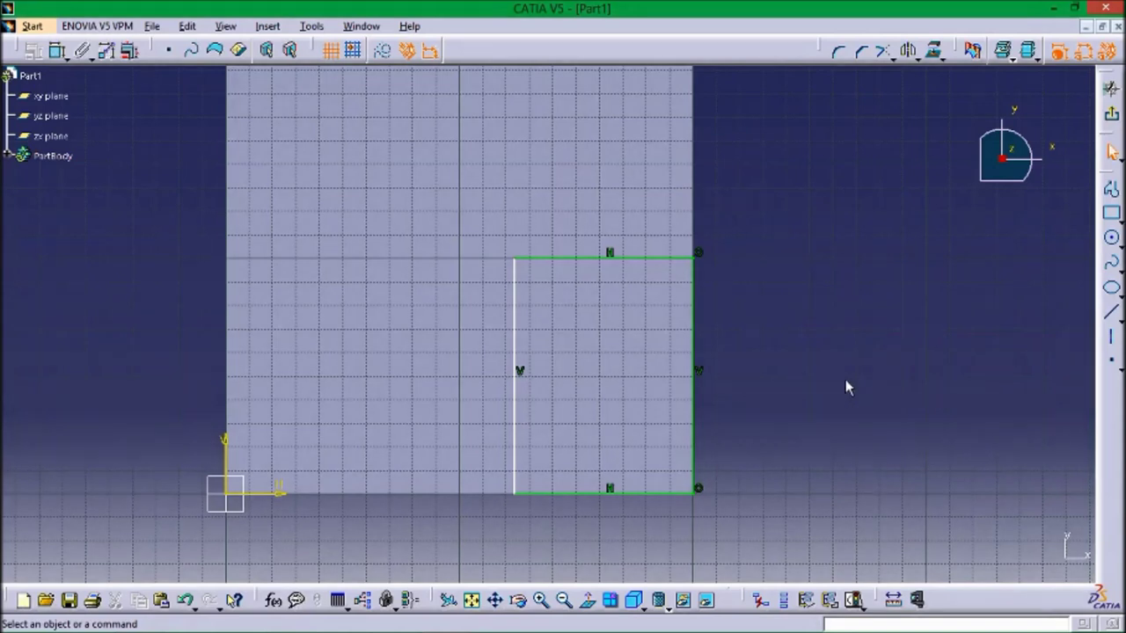
Dimension the rectangle's lower horizontal side, set it to 100 mm, and exit the sketch
click(634, 493)
click(58, 51)
click(608, 531)
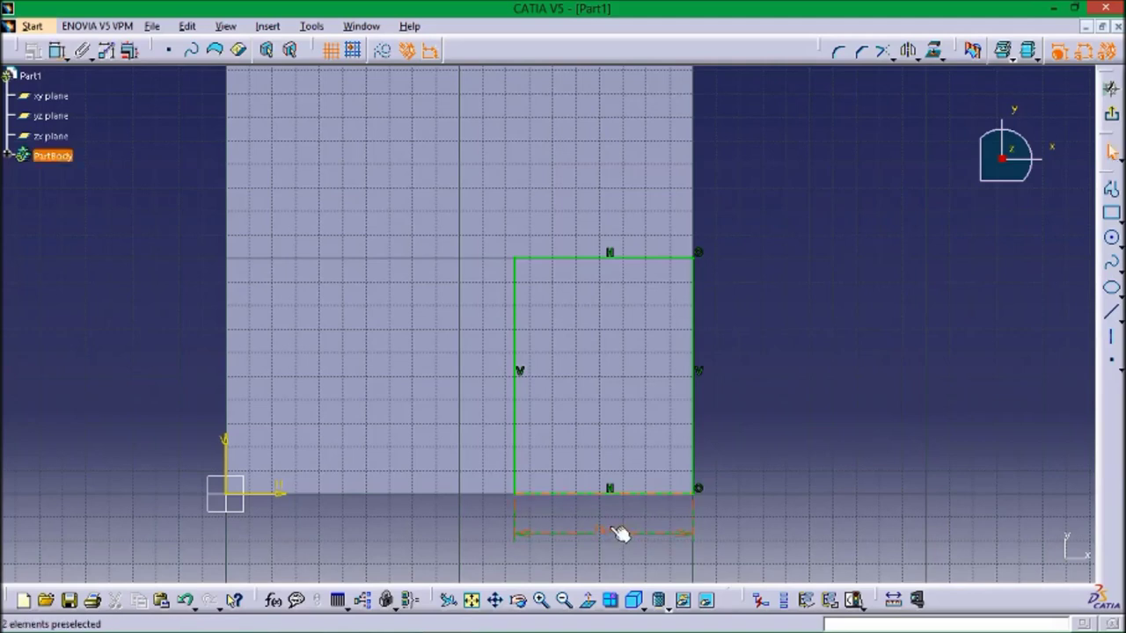
double_click(613, 530)
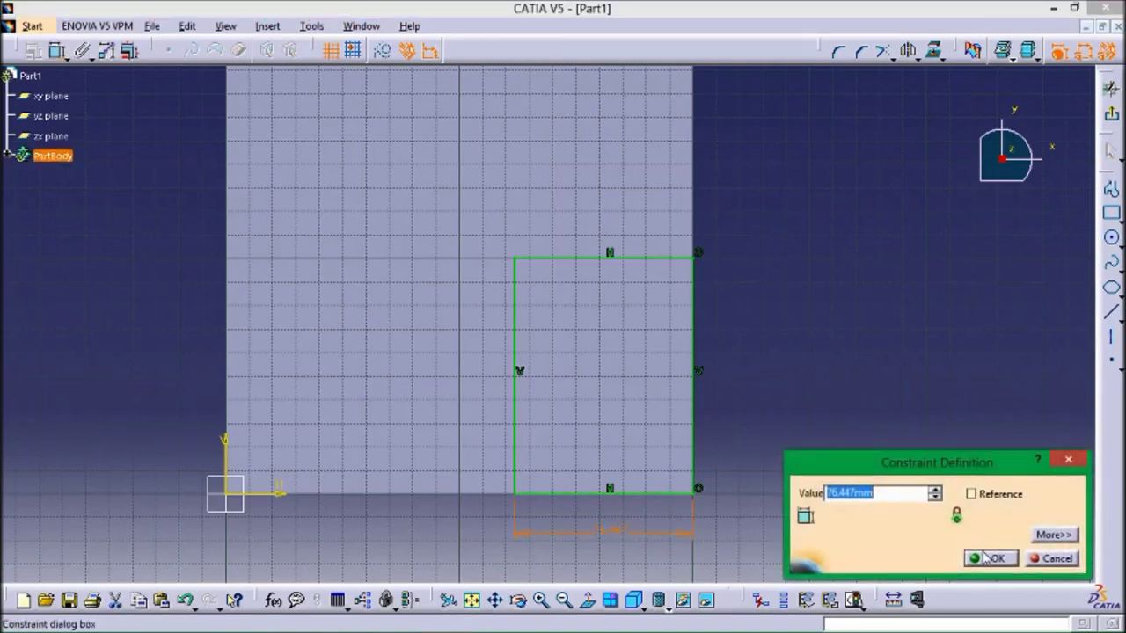
text(100)
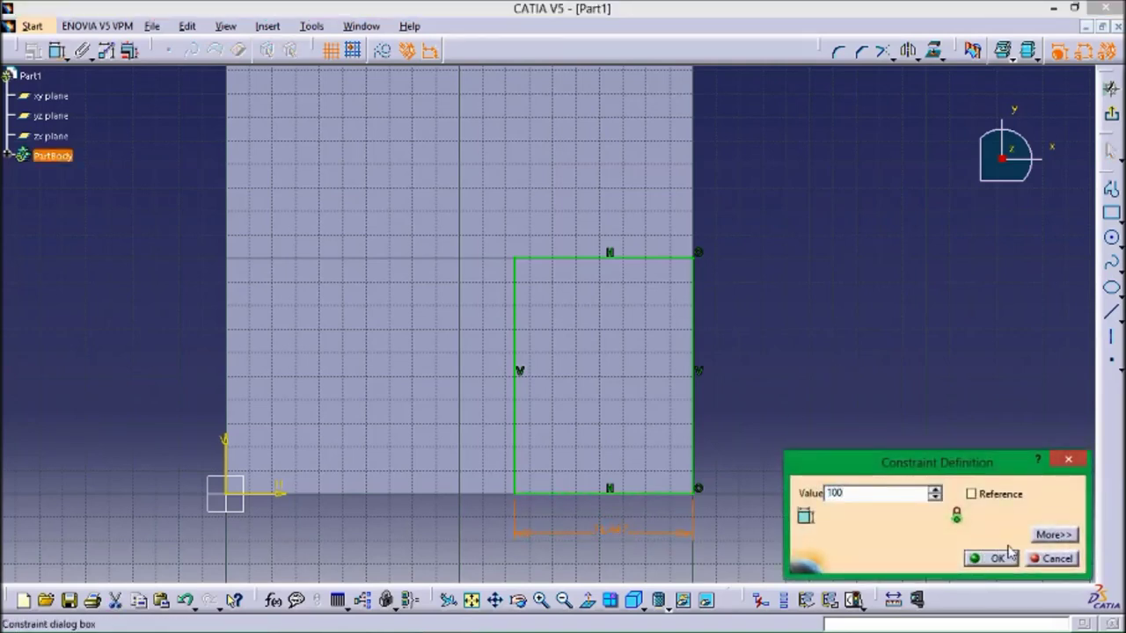
click(997, 559)
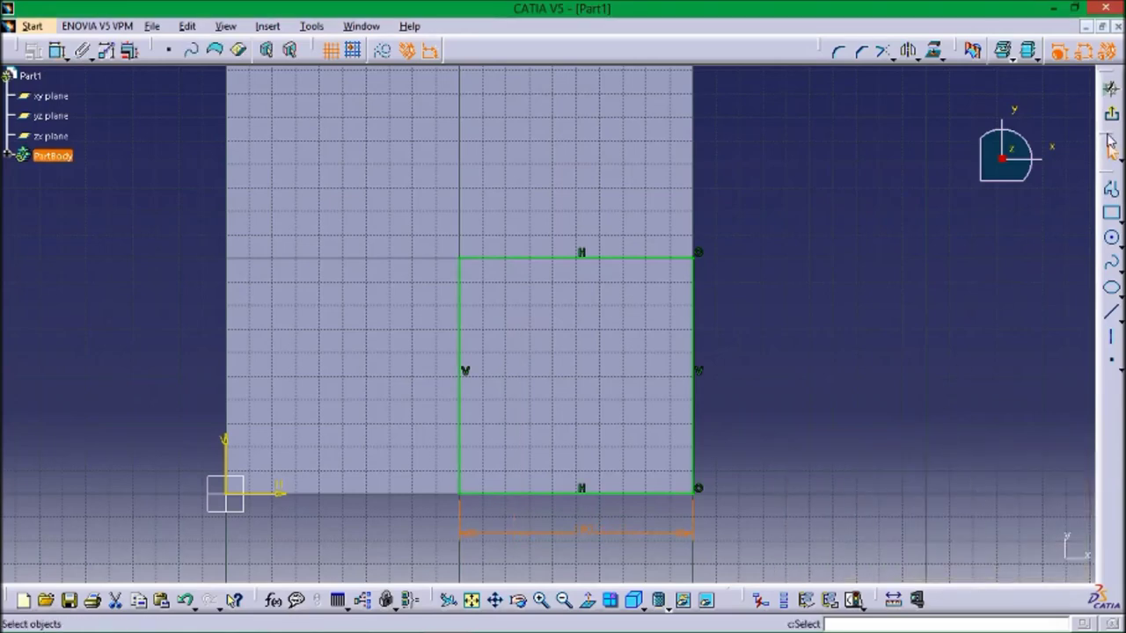
click(1111, 113)
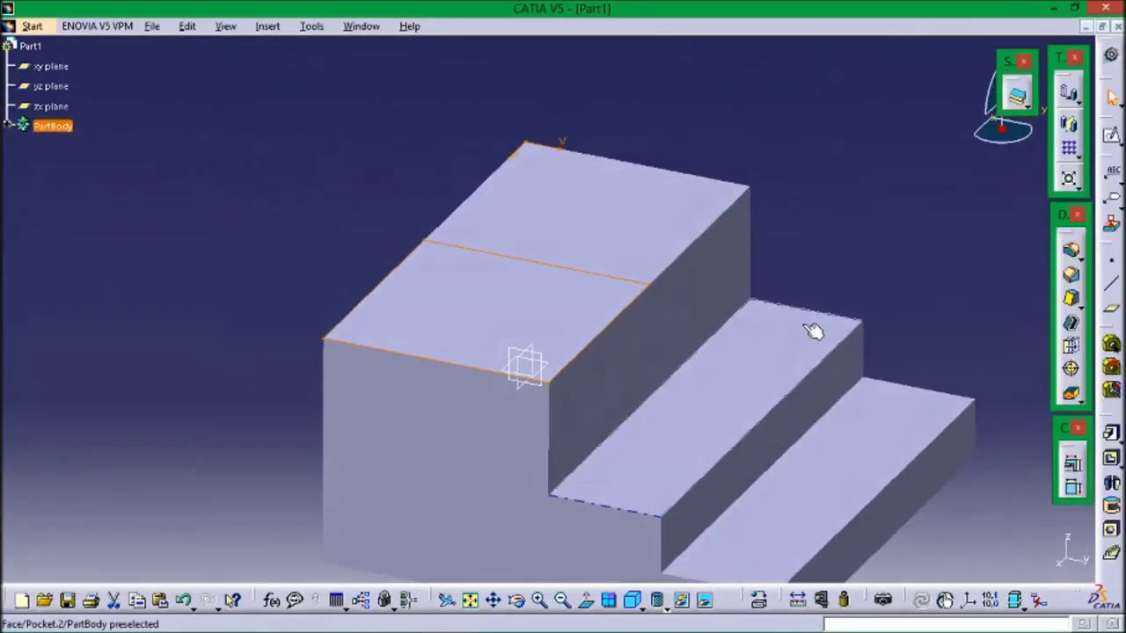
Pocket the rectangle sketch on the highest face to a depth of 50 mm
middle_drag(877, 297, 849, 196)
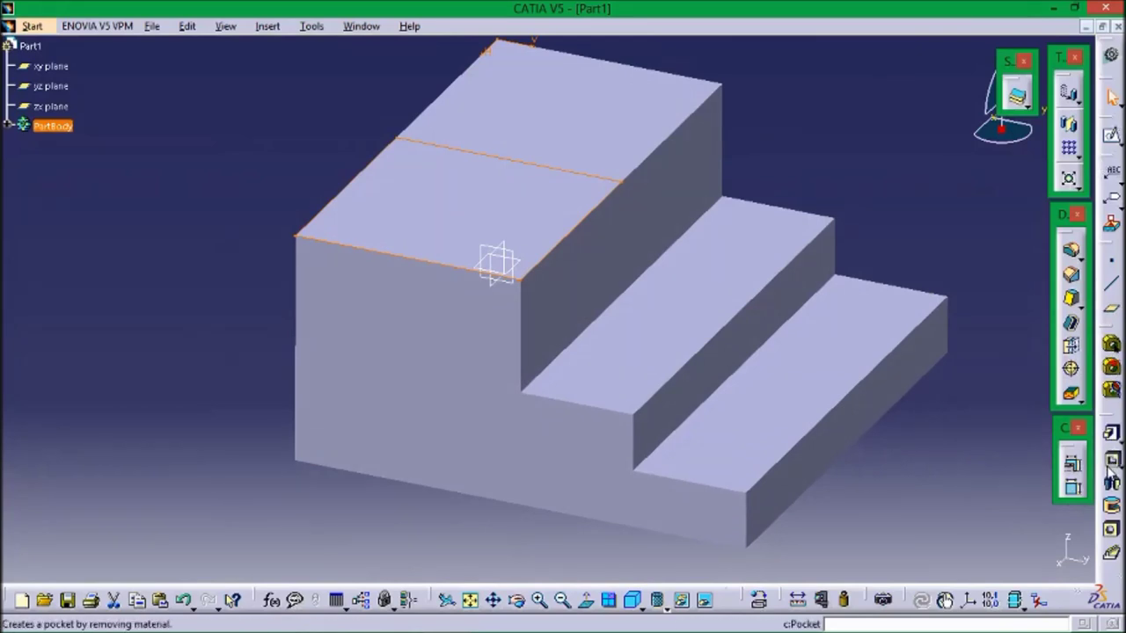
click(1113, 462)
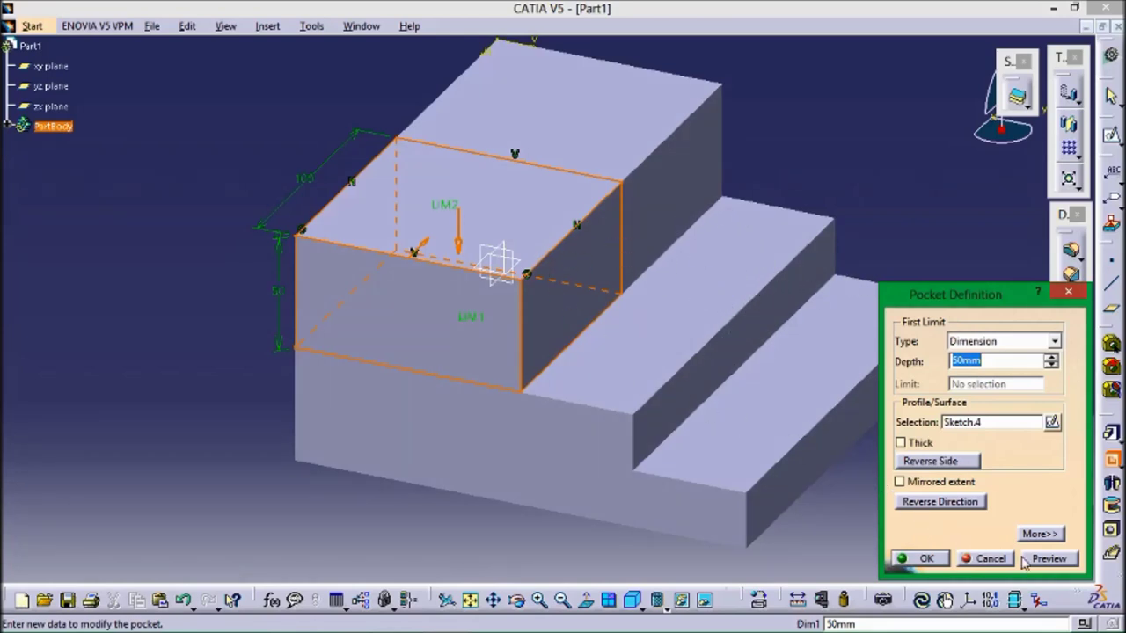
click(1055, 561)
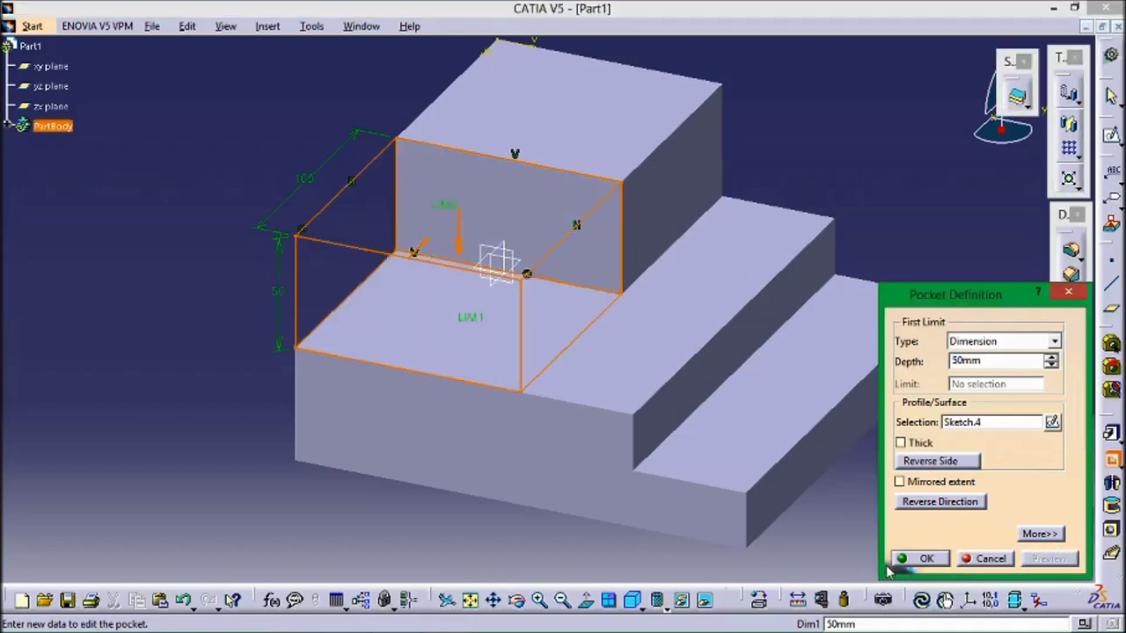
click(925, 559)
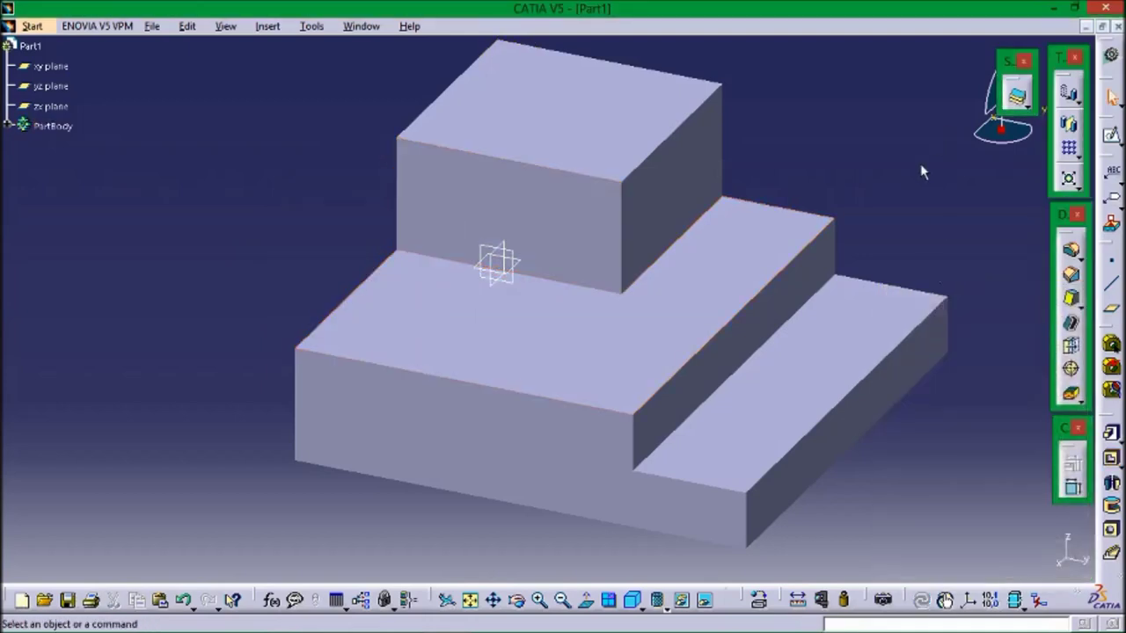
Start a sketch on the lowest step's top face and draw a circle about 26 mm in diameter near the end closest to the V axis
middle_drag(919, 172, 866, 224)
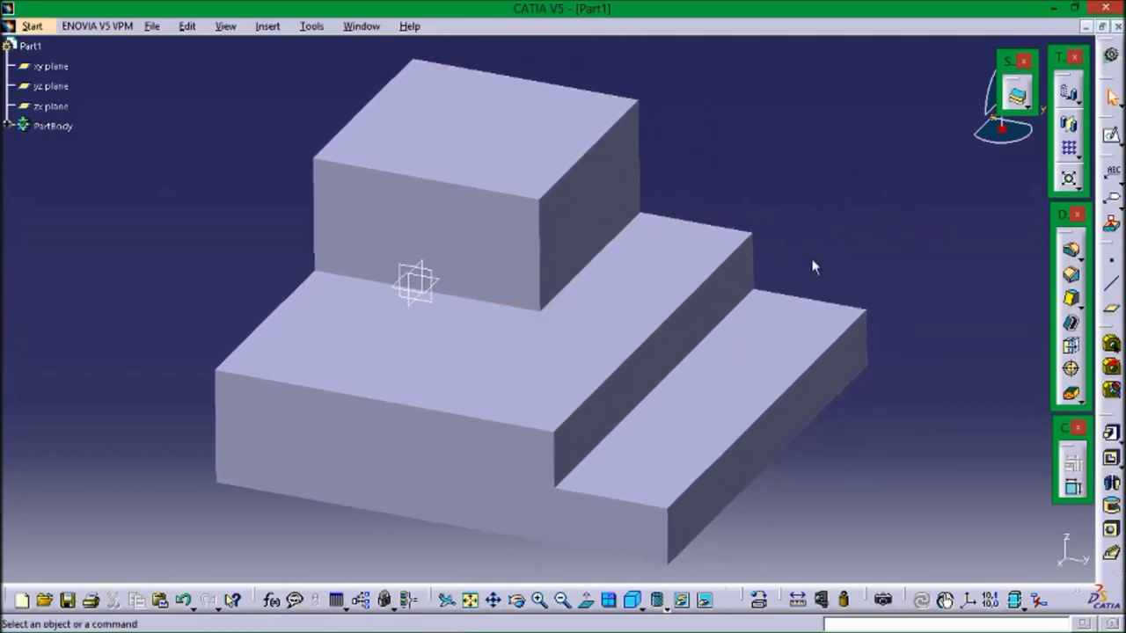
click(767, 398)
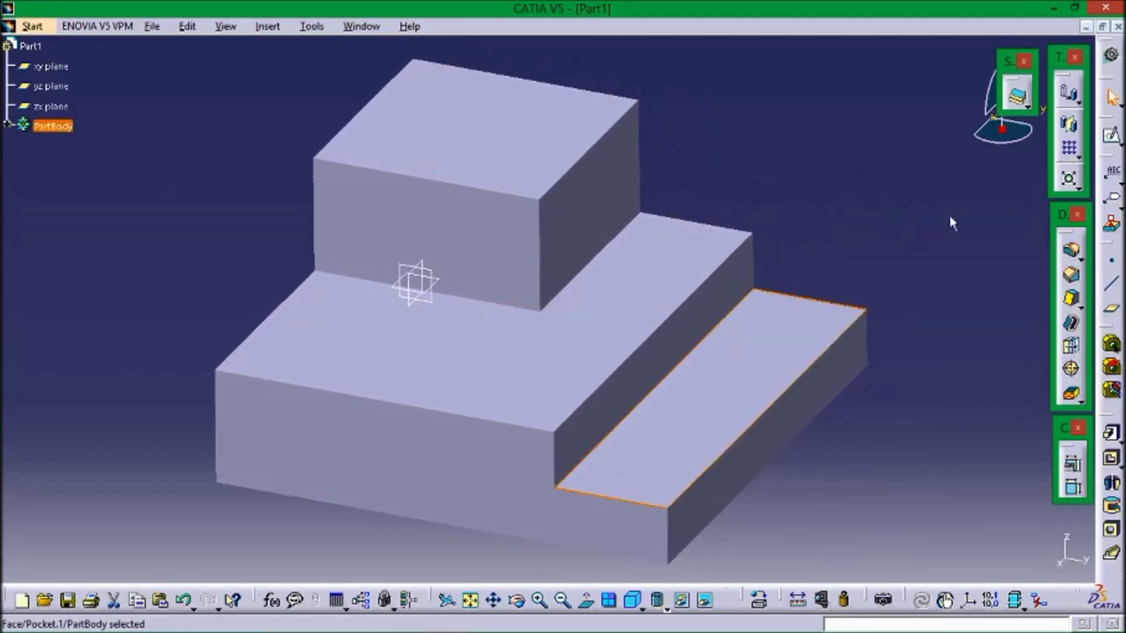
click(1111, 139)
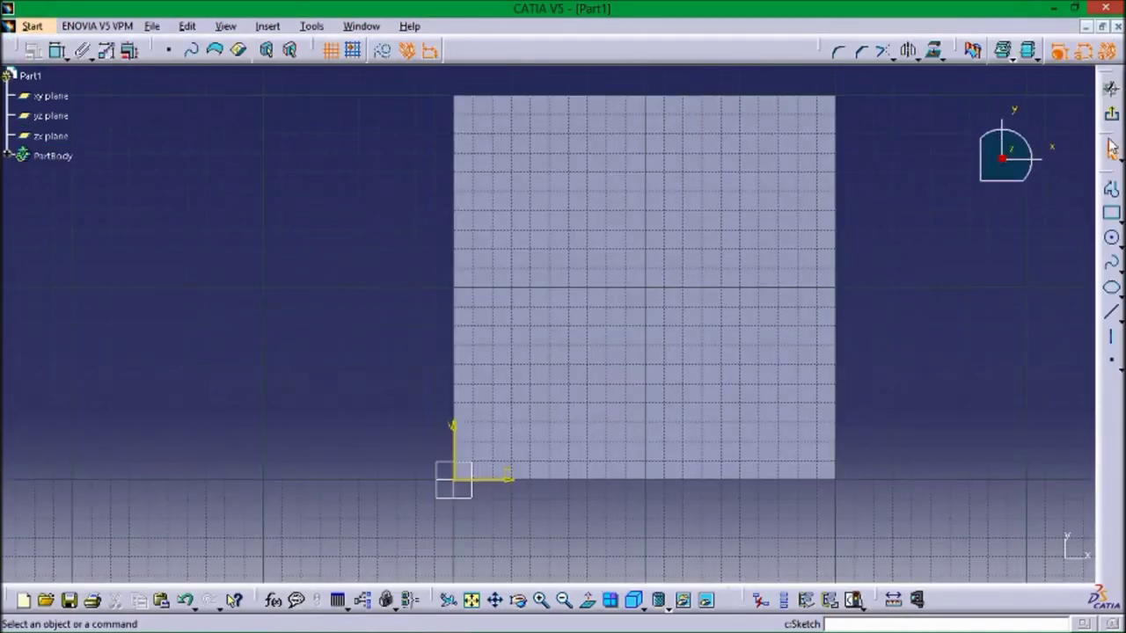
click(575, 202)
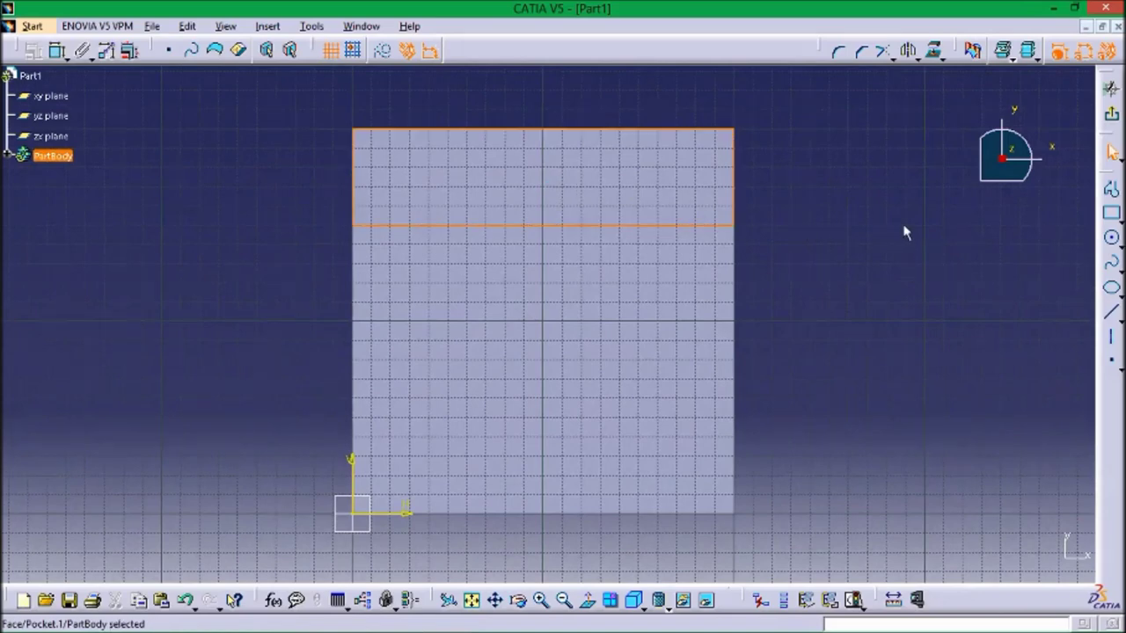
click(1112, 241)
click(433, 180)
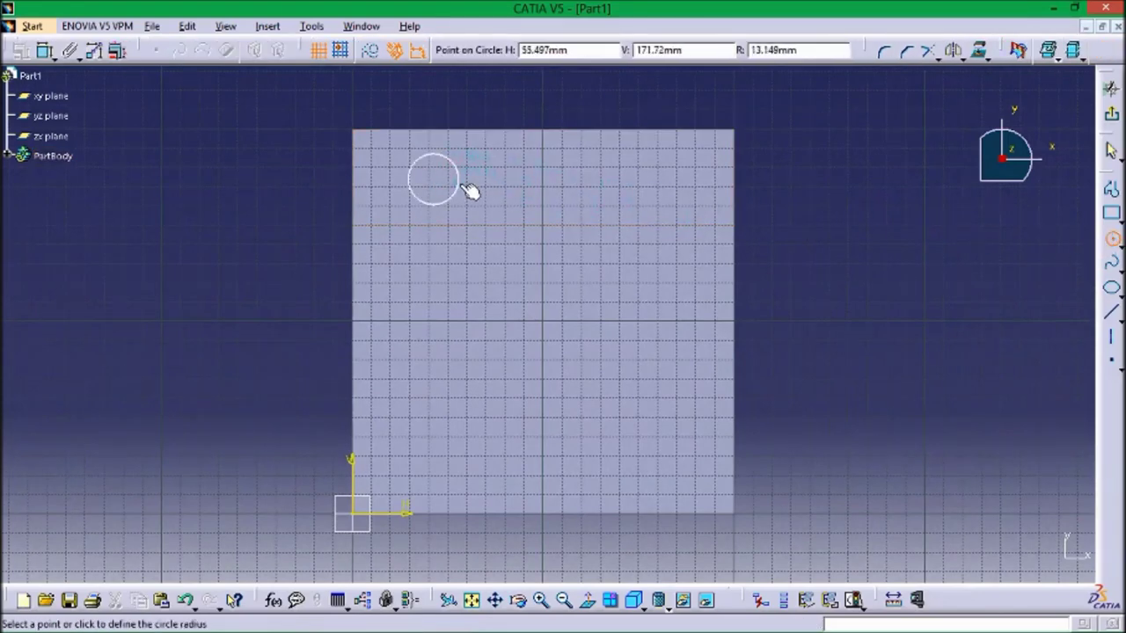
click(470, 192)
Dimension the circle's diameter and set it to 40 mm
click(56, 50)
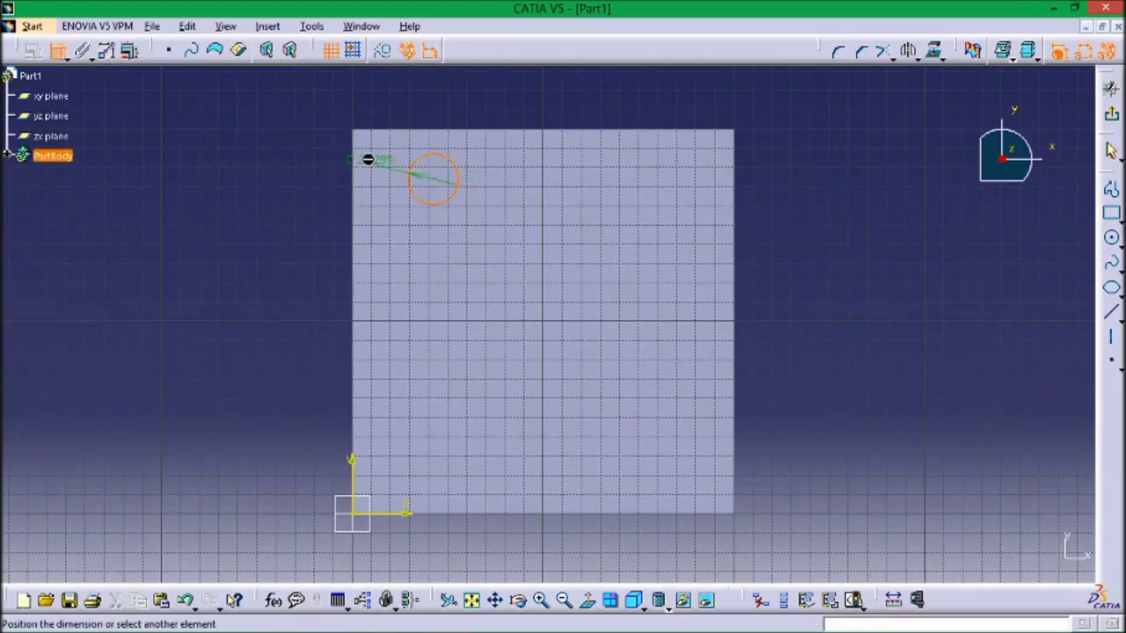
click(315, 134)
double_click(316, 134)
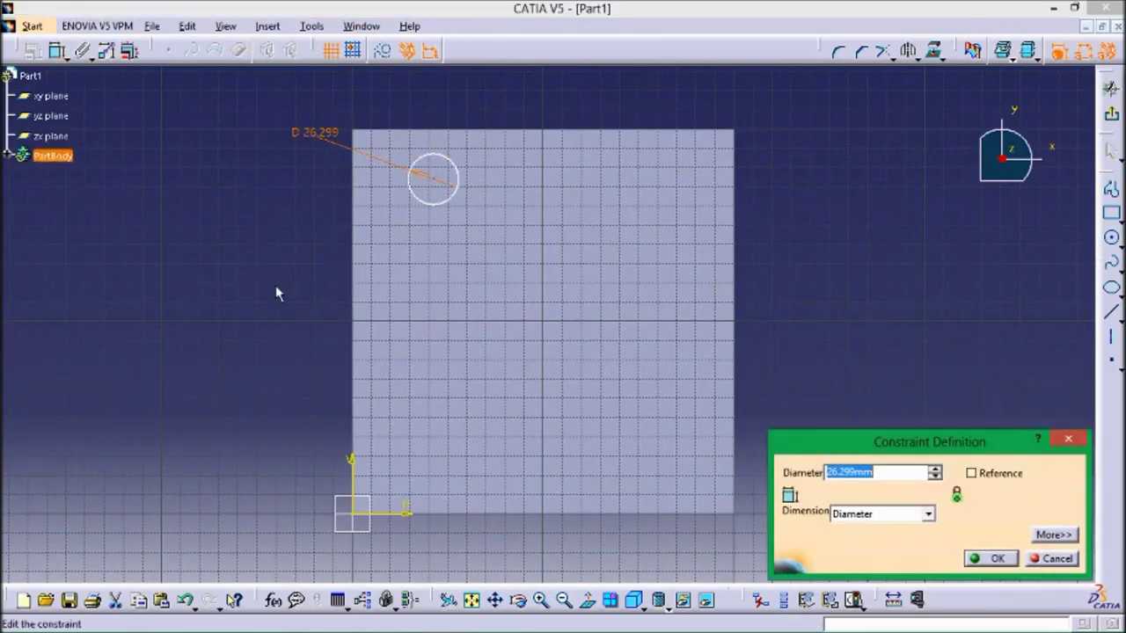
text(40)
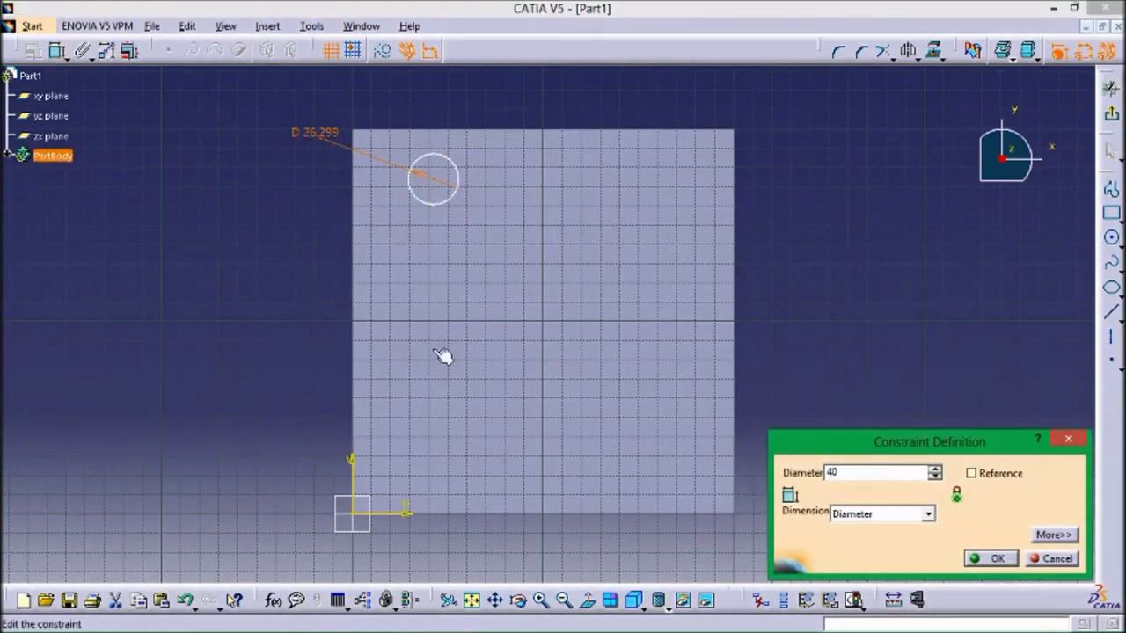
click(991, 557)
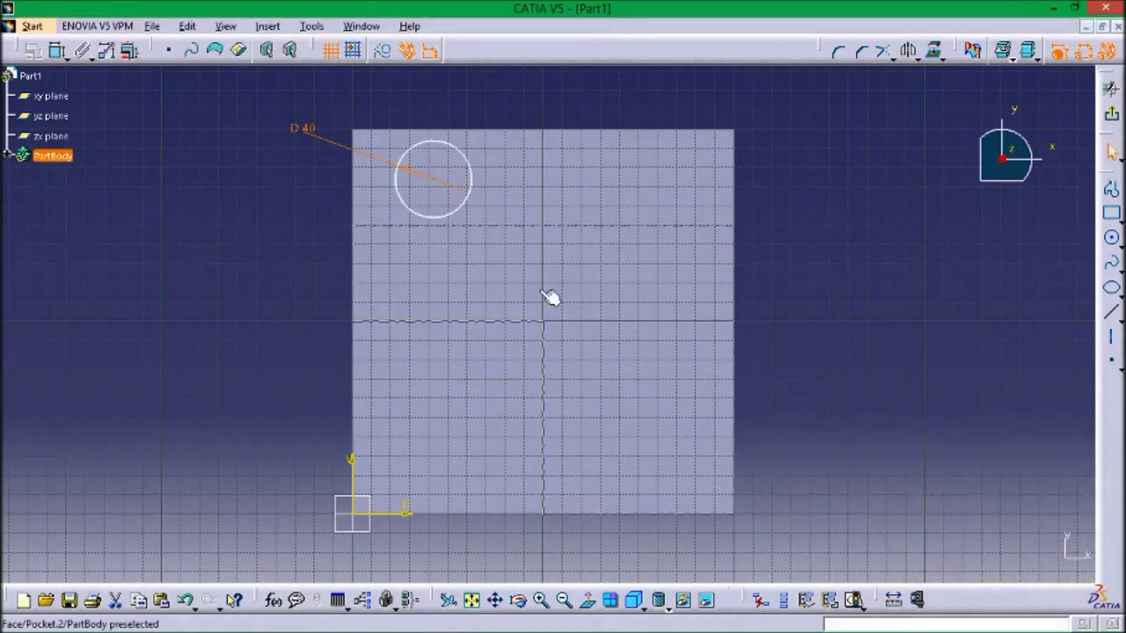
Draw a second circle about 32 mm in diameter on the lowest step, level with the 40 mm circle and toward the opposite end
click(1111, 237)
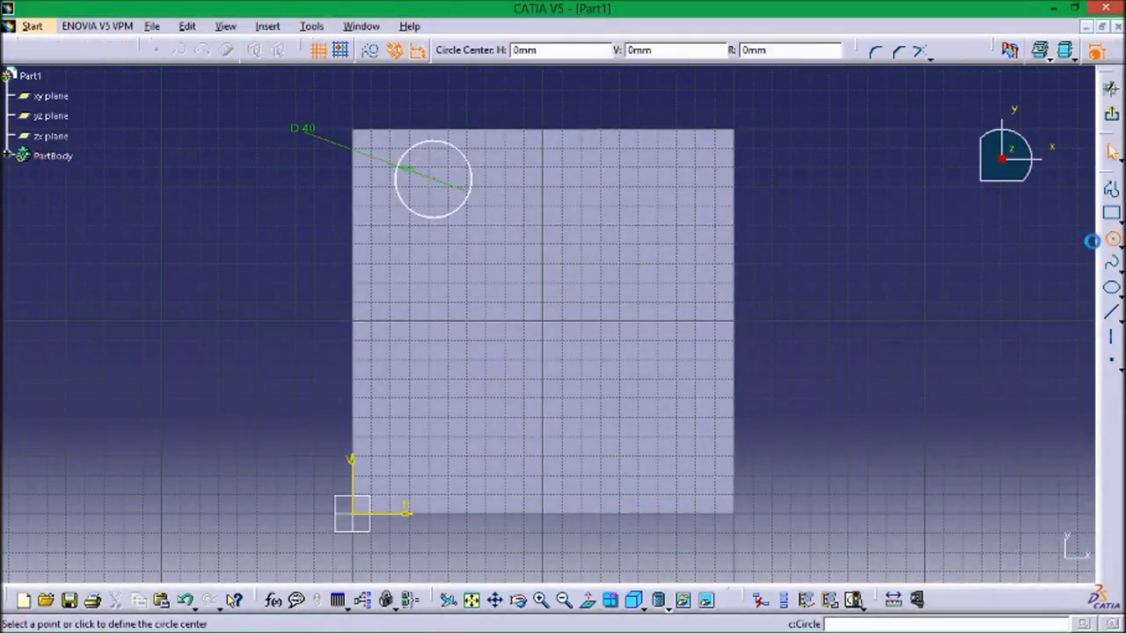
click(624, 179)
click(653, 197)
Dimension the second circle's diameter and set it to 30 mm
click(57, 50)
click(642, 149)
click(813, 155)
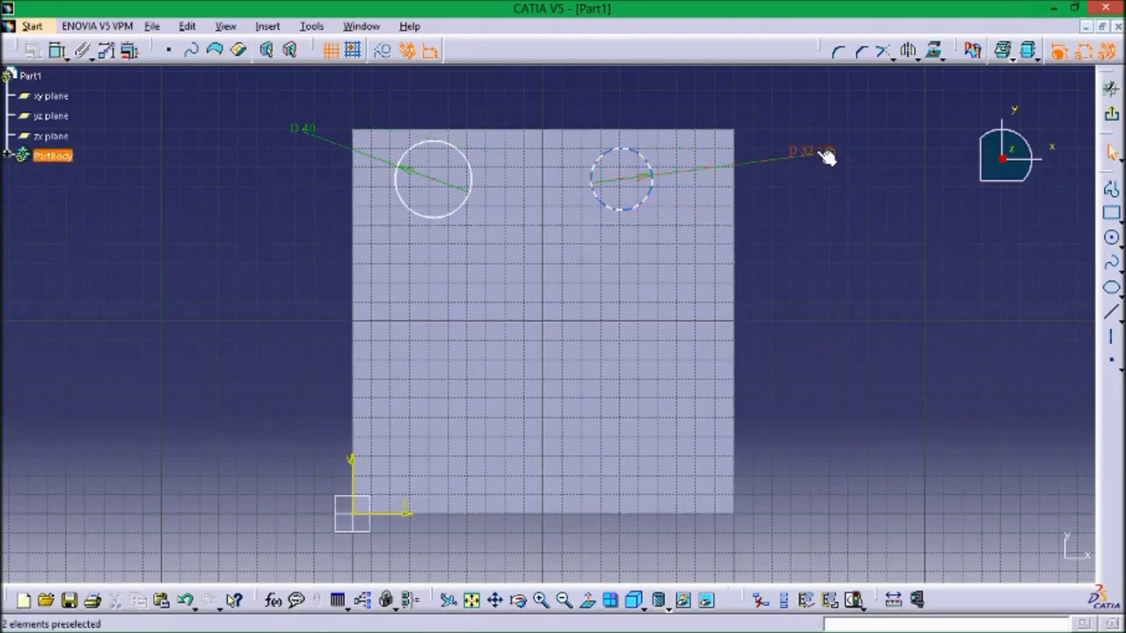
double_click(826, 156)
text(30)
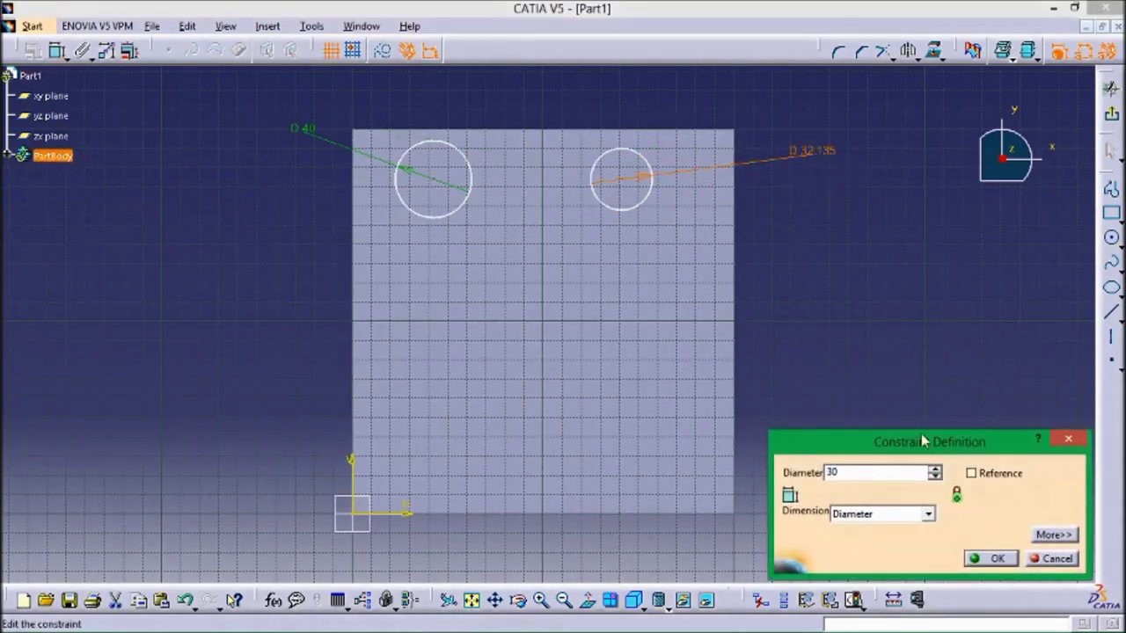
click(990, 559)
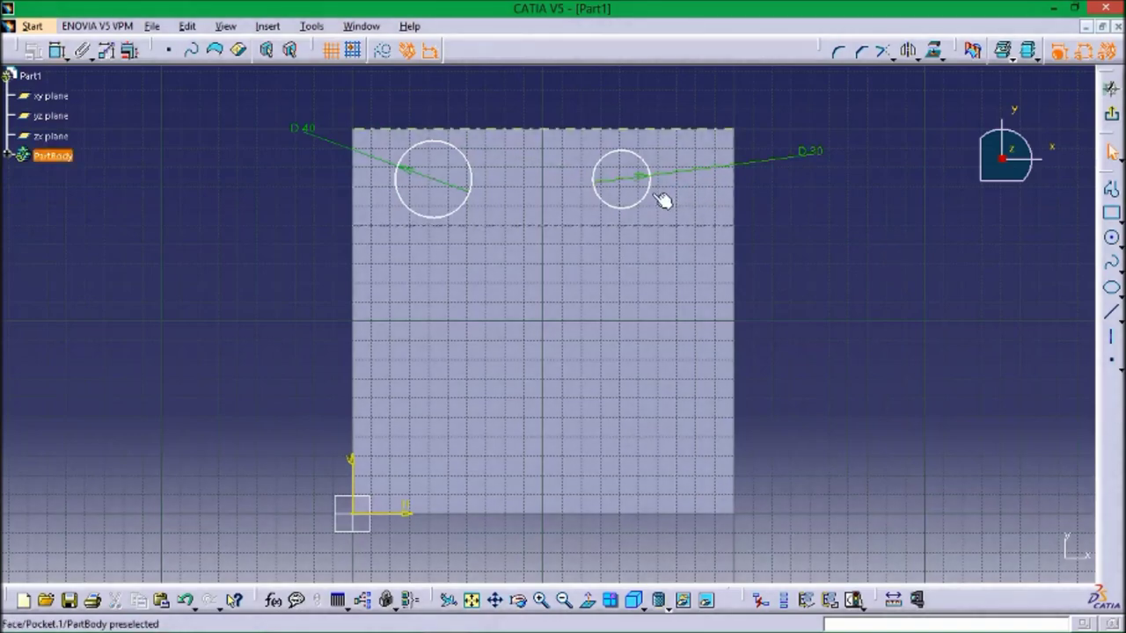
Move the 30 mm circle slightly farther from the 40 mm circle toward the strip's end and exit the sketch
drag(653, 193, 677, 205)
click(882, 229)
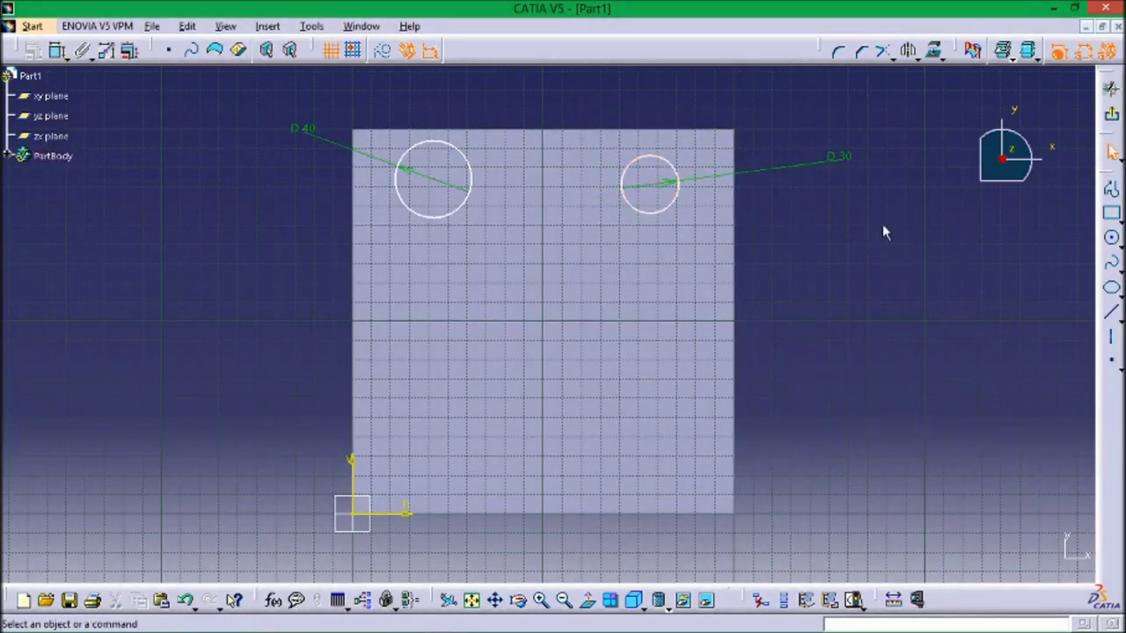
click(1110, 112)
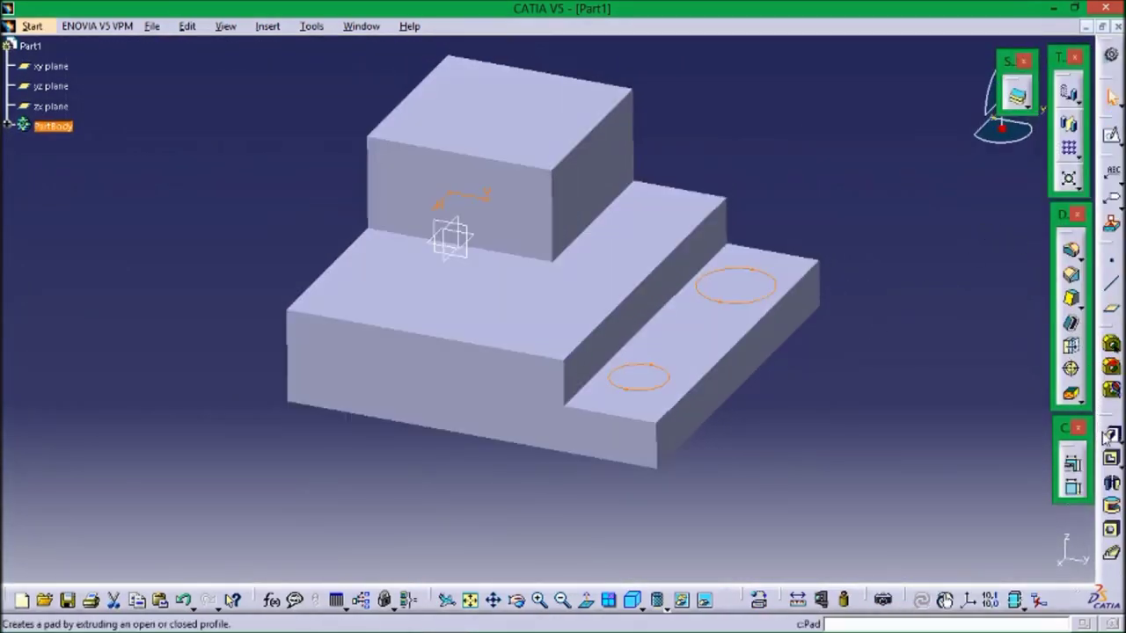
Pocket the sketched 40 mm and 30 mm circles 25 mm deep, reversing the direction so the cut goes down into the lowest step
click(1110, 464)
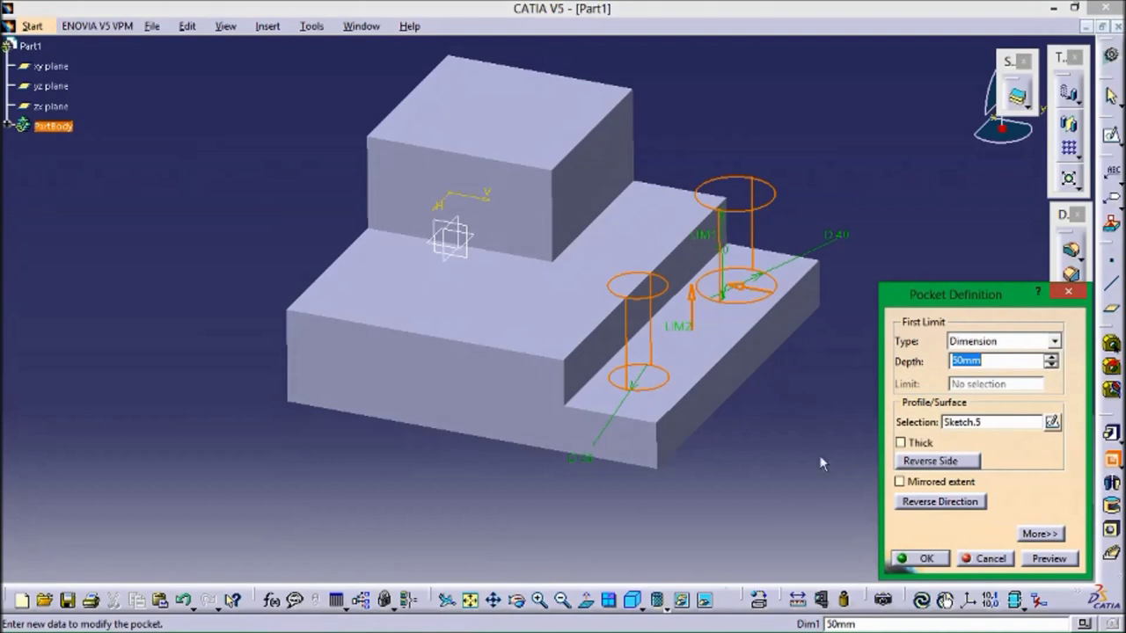
click(950, 503)
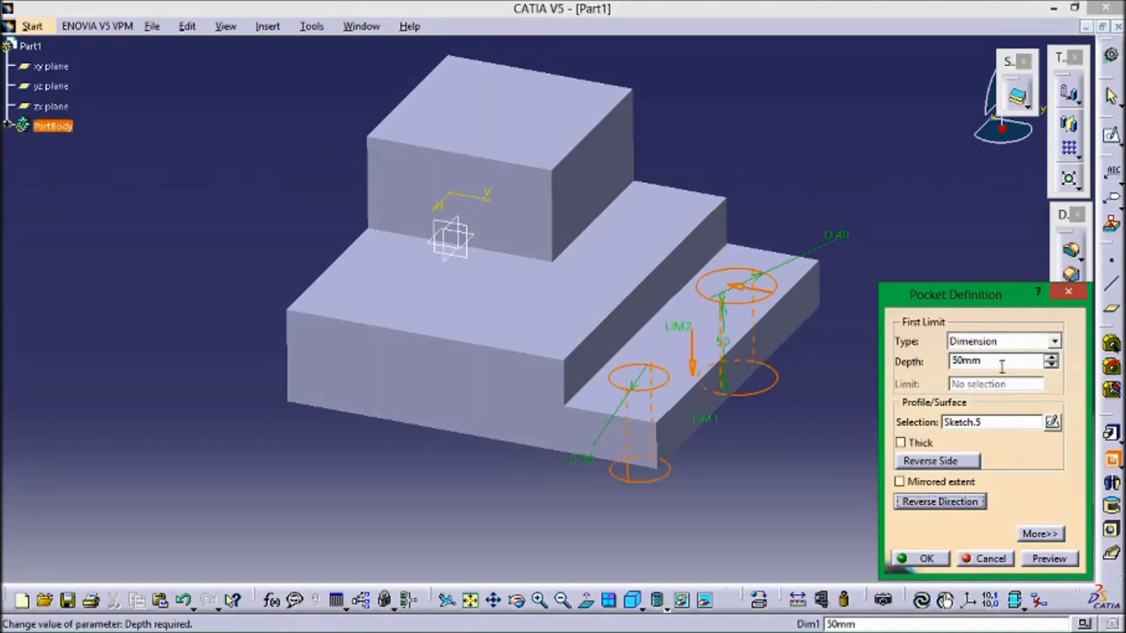
text(2)
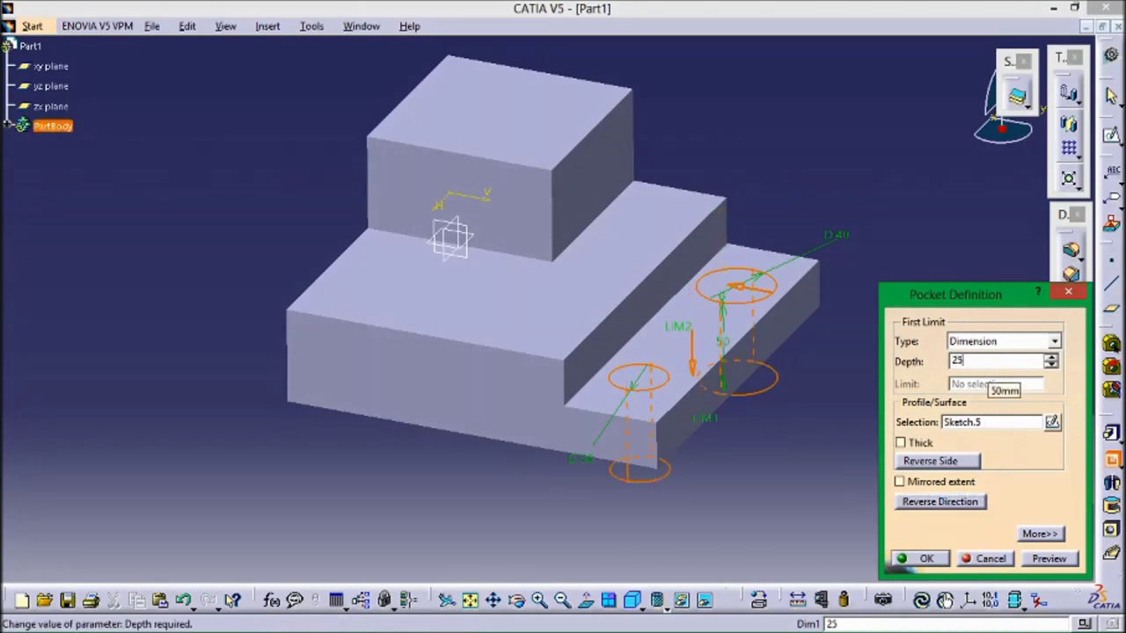
text(5)
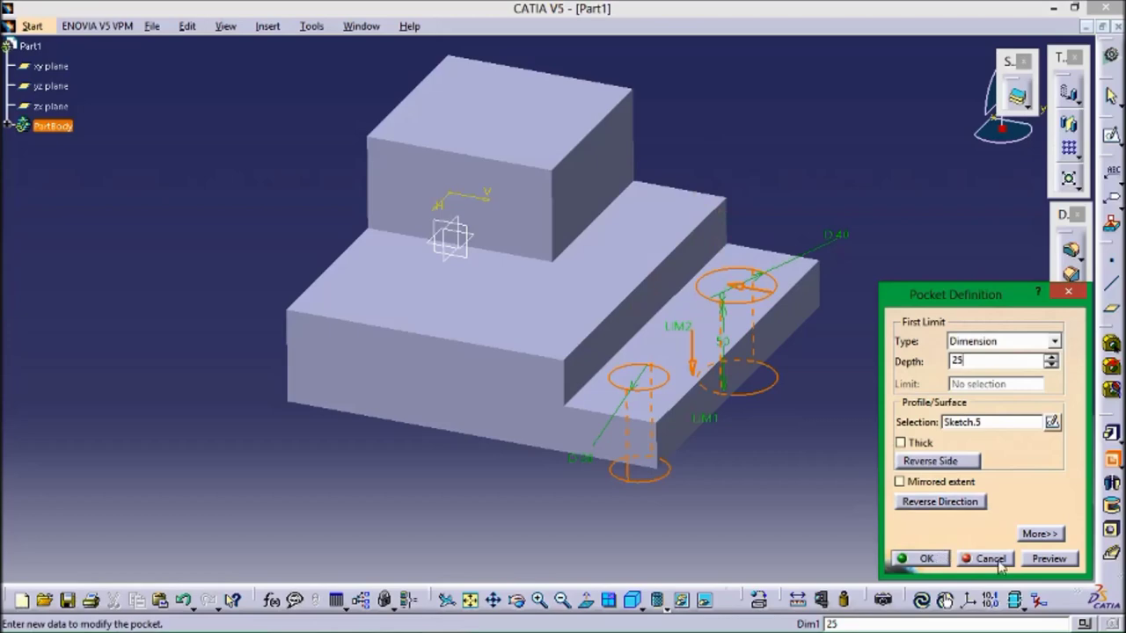
click(1052, 559)
middle_drag(754, 455, 796, 538)
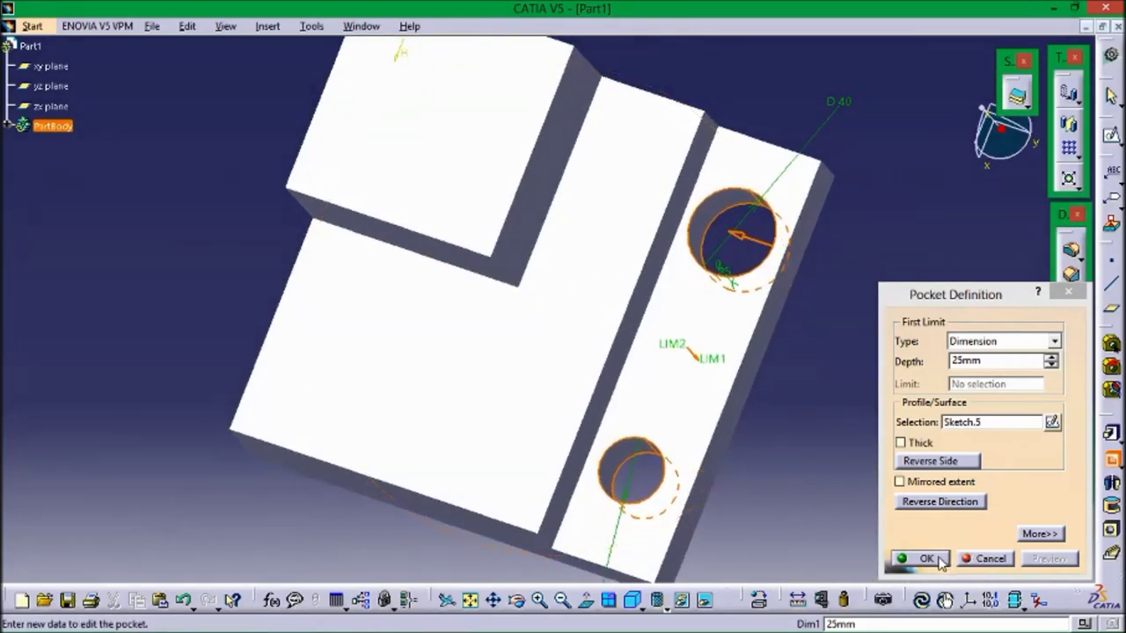
click(937, 560)
Start a sketch on the middle step's top face and draw a circle about 31 mm in diameter midway along the strip beside the lowest step
middle_drag(819, 377, 486, 339)
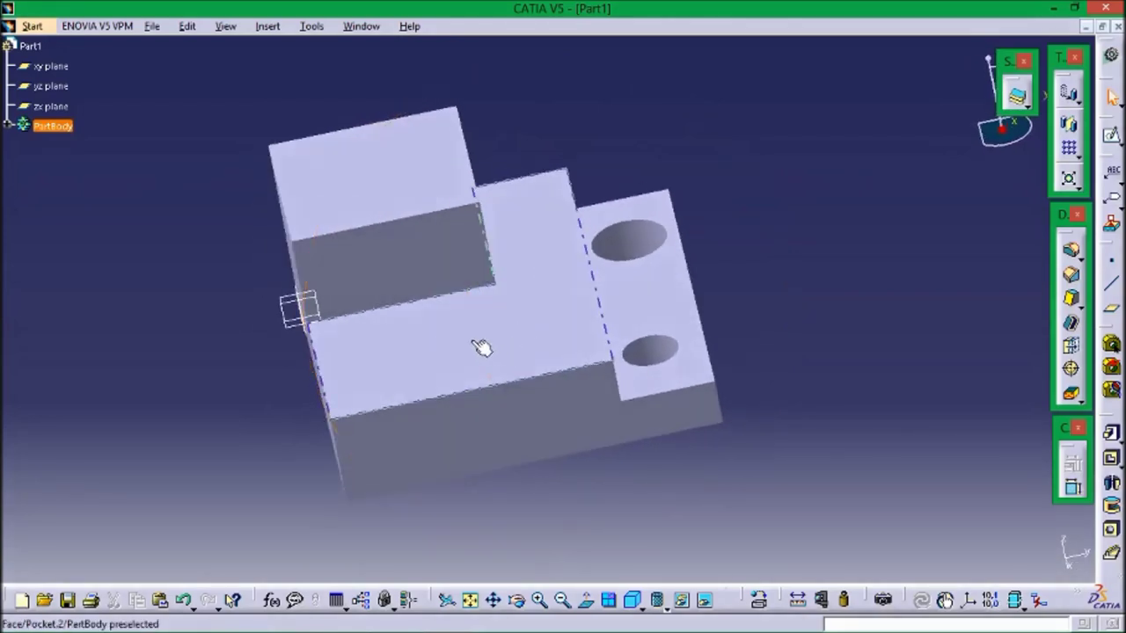
click(483, 345)
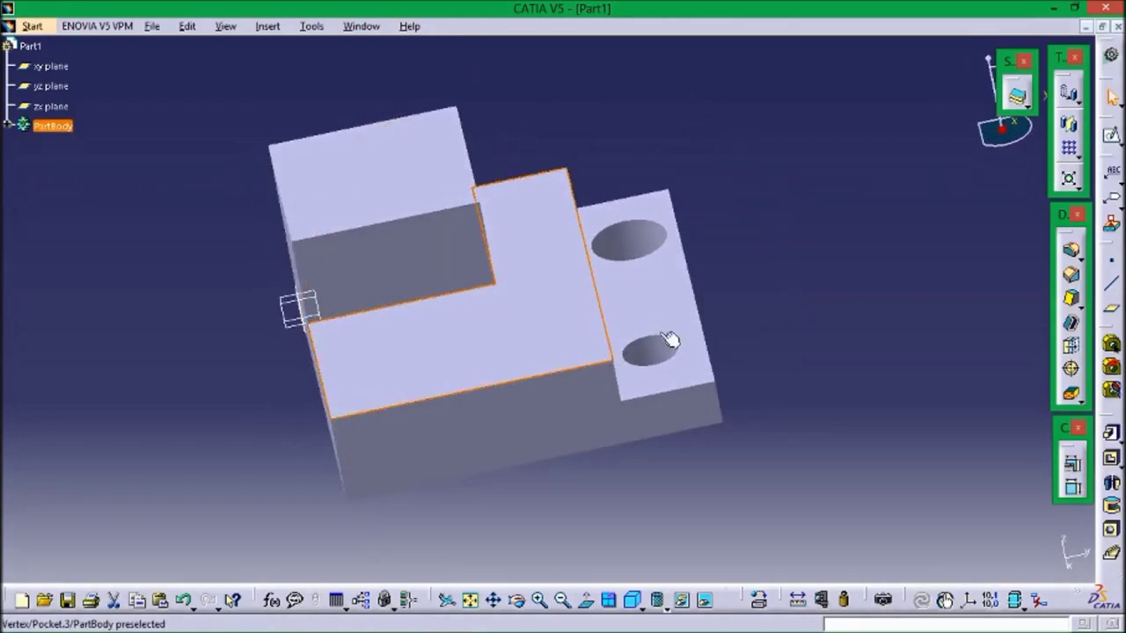
click(1108, 134)
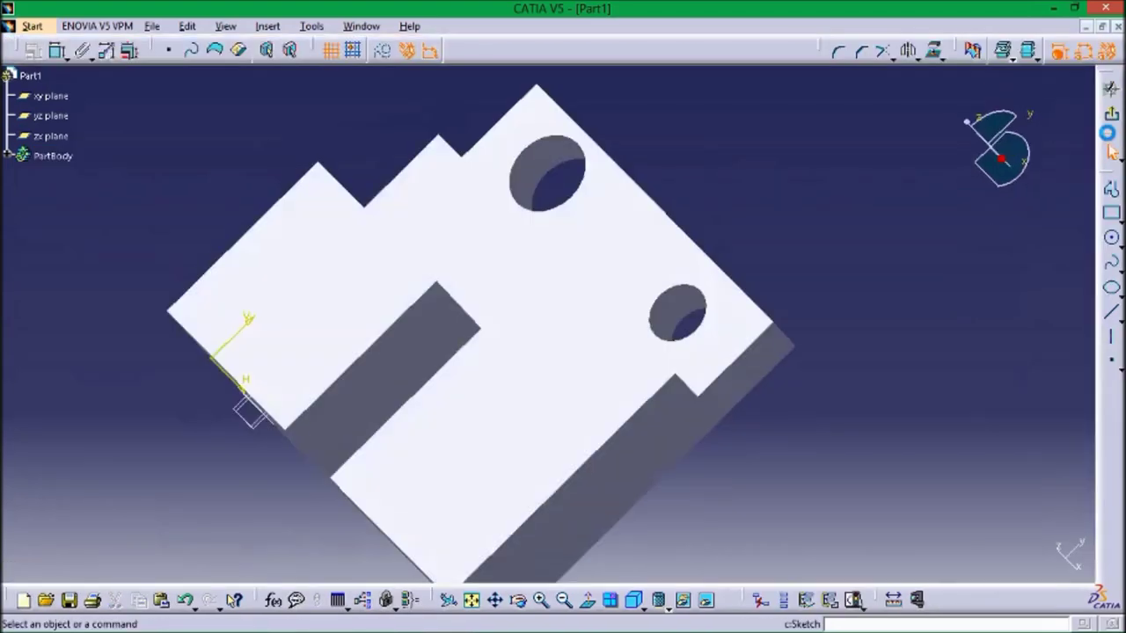
click(603, 347)
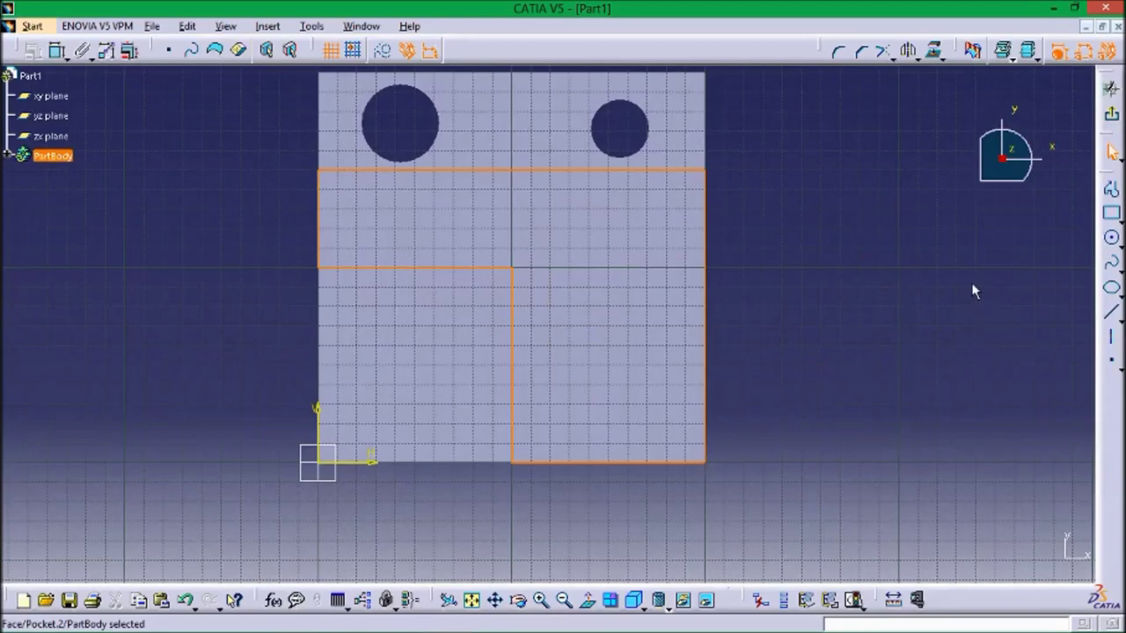
click(1111, 238)
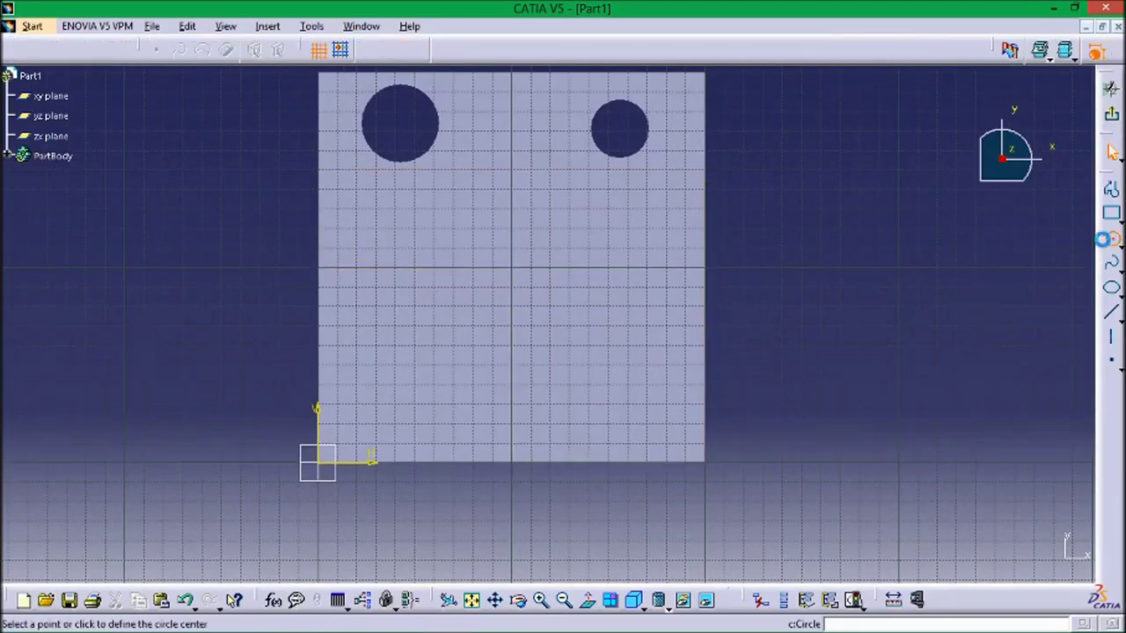
click(511, 217)
click(546, 224)
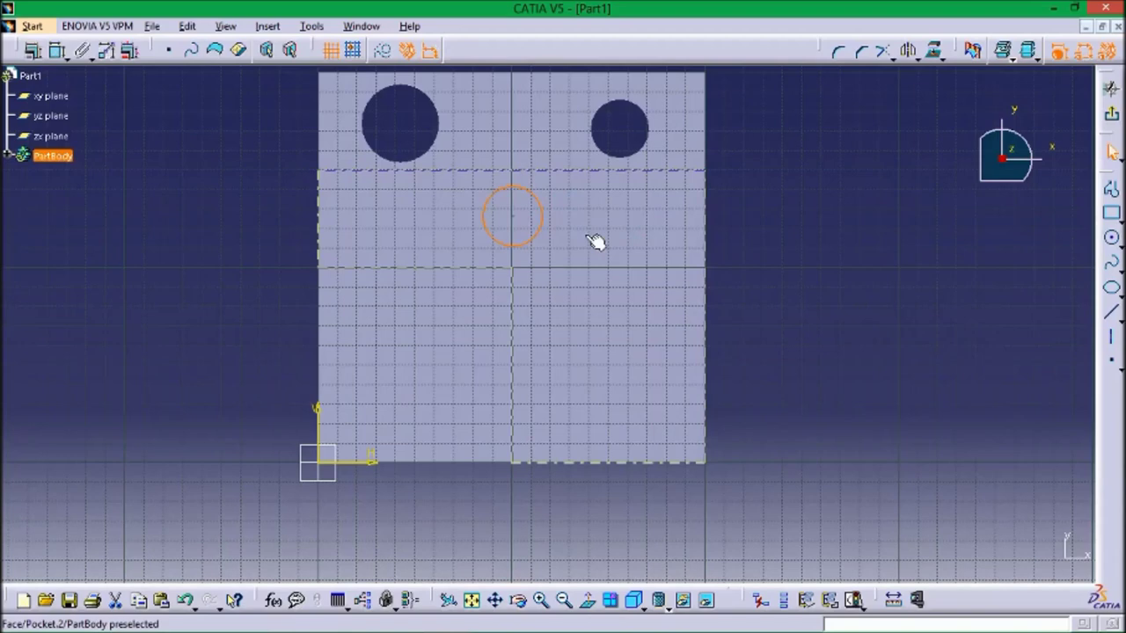
Dimension the diameter of the circle on the middle step and set it to 40 mm
click(57, 50)
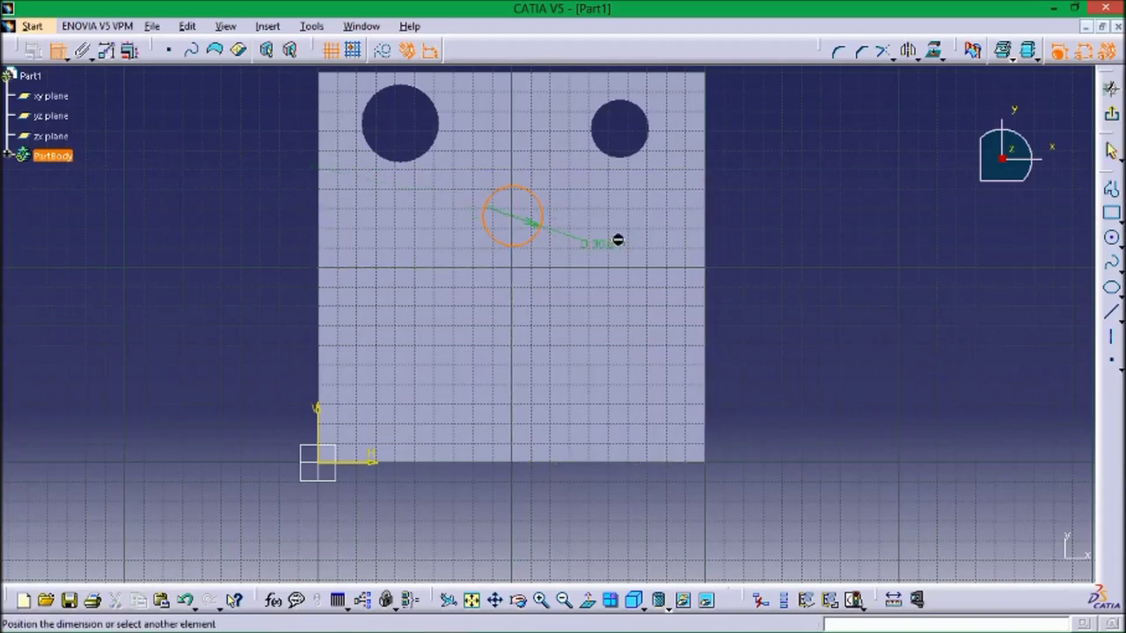
click(741, 206)
double_click(747, 198)
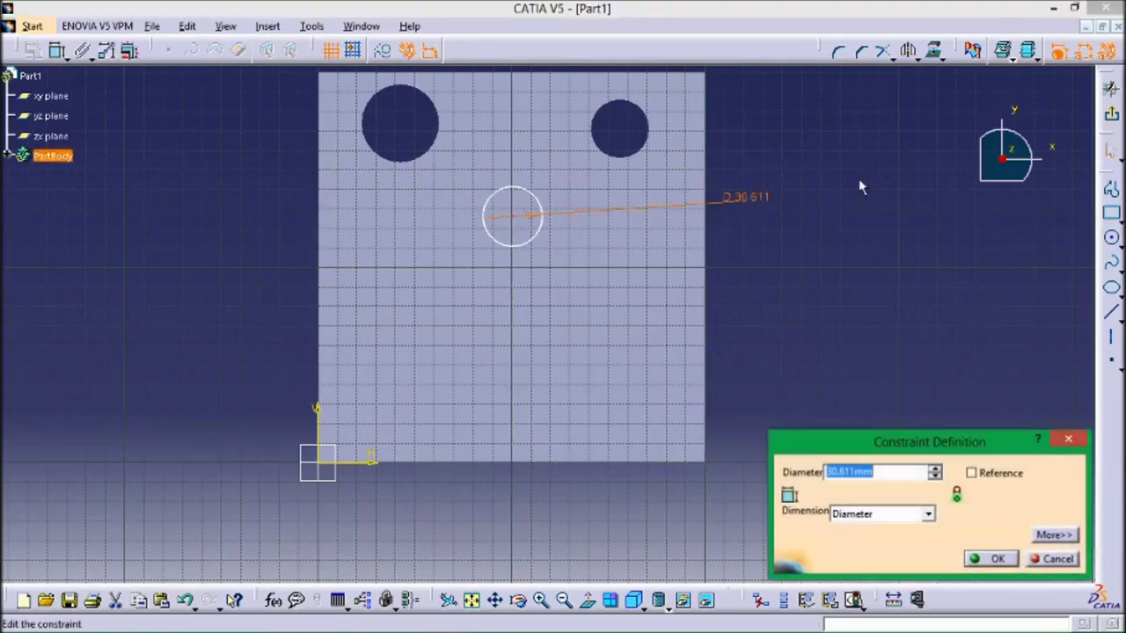
text(40)
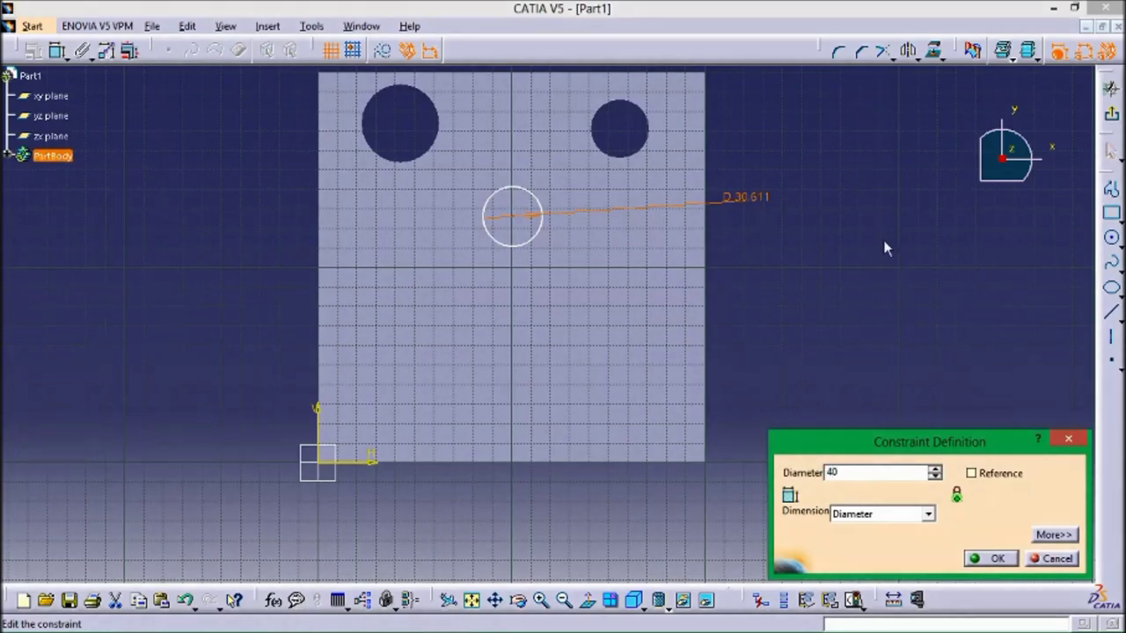
key(Return)
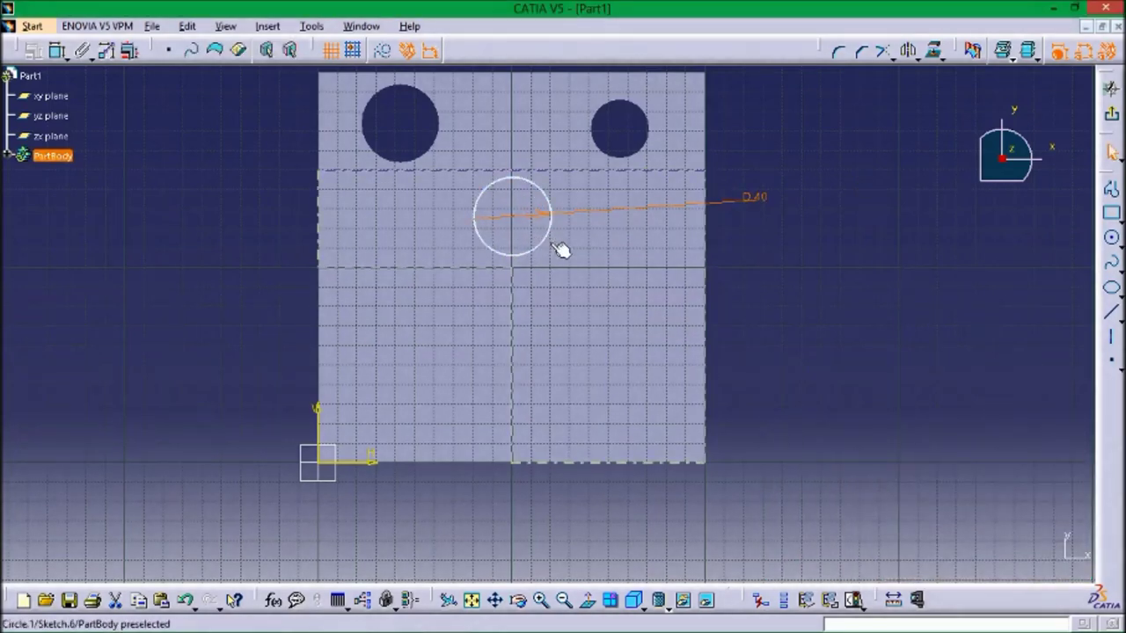
click(911, 313)
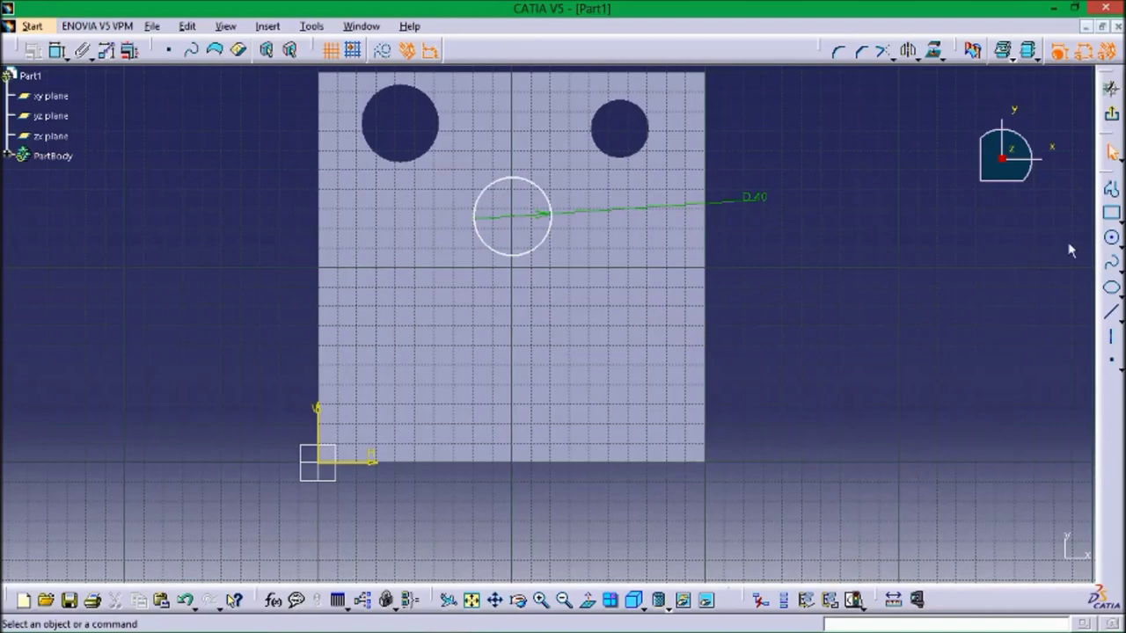
click(1112, 287)
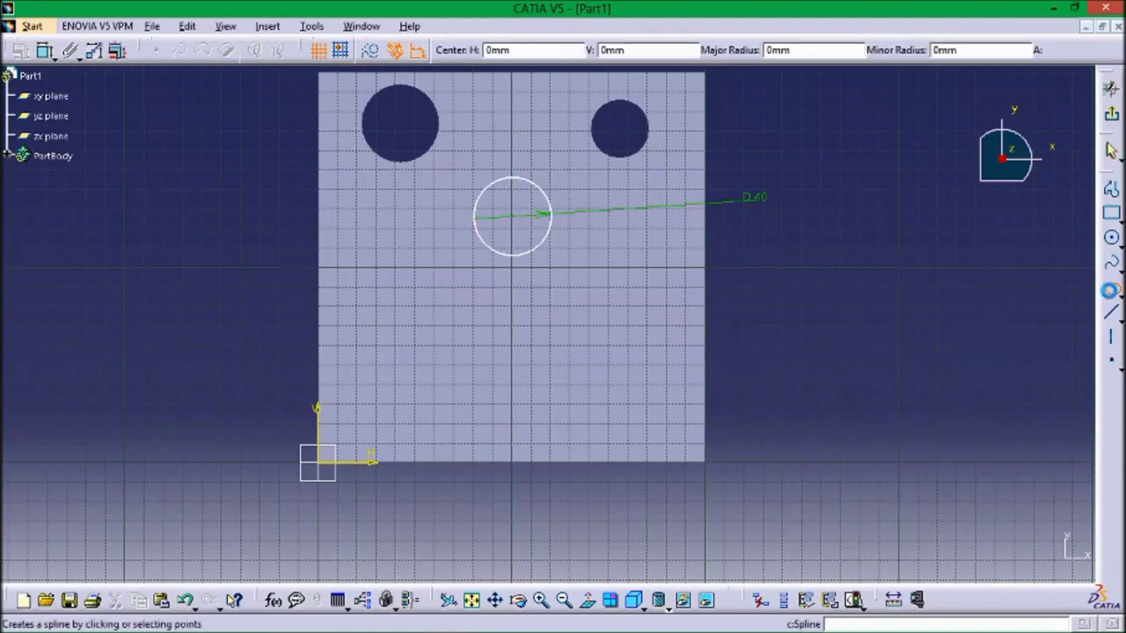
click(602, 409)
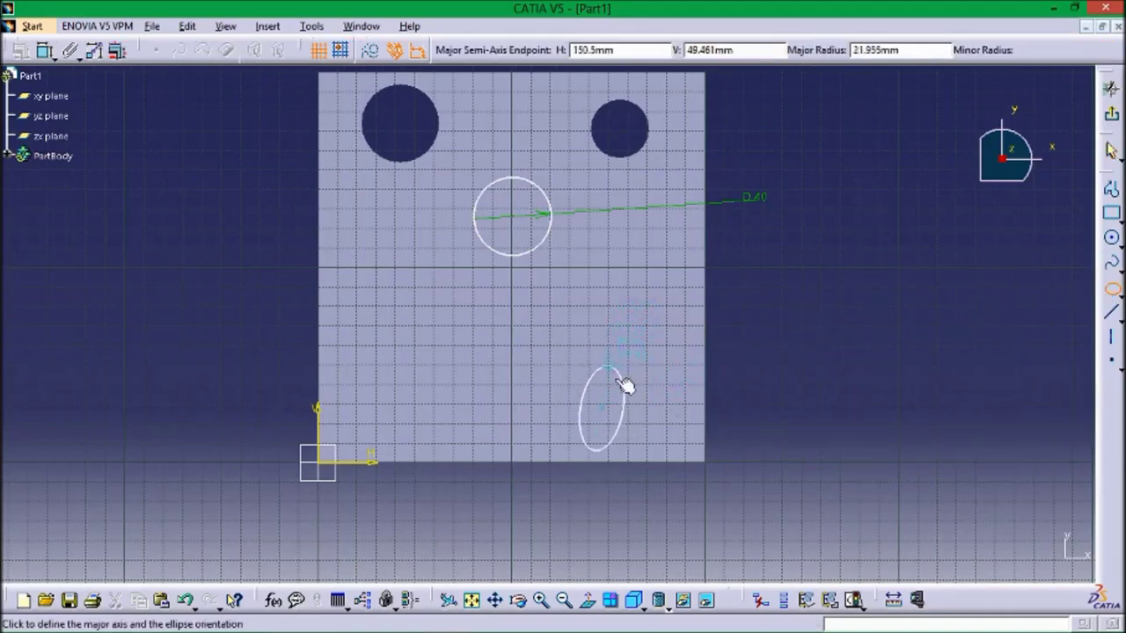
key(Escape)
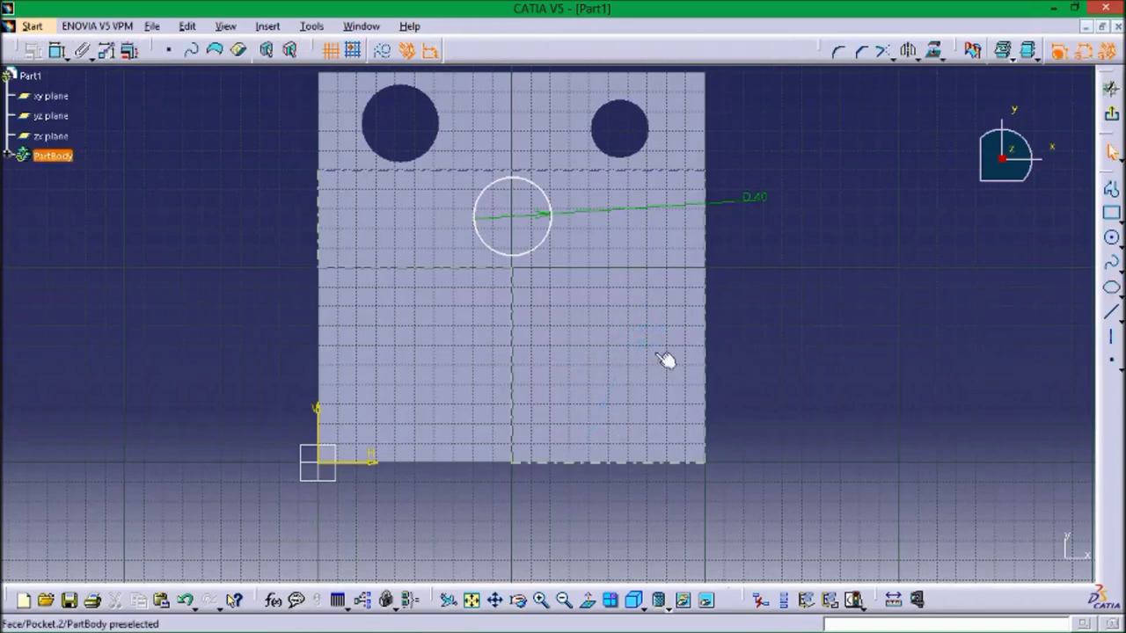
Draw an ellipse with a major radius of about 40 mm on the middle step's wide area beside the raised block, and exit the sketch
click(1111, 288)
click(602, 322)
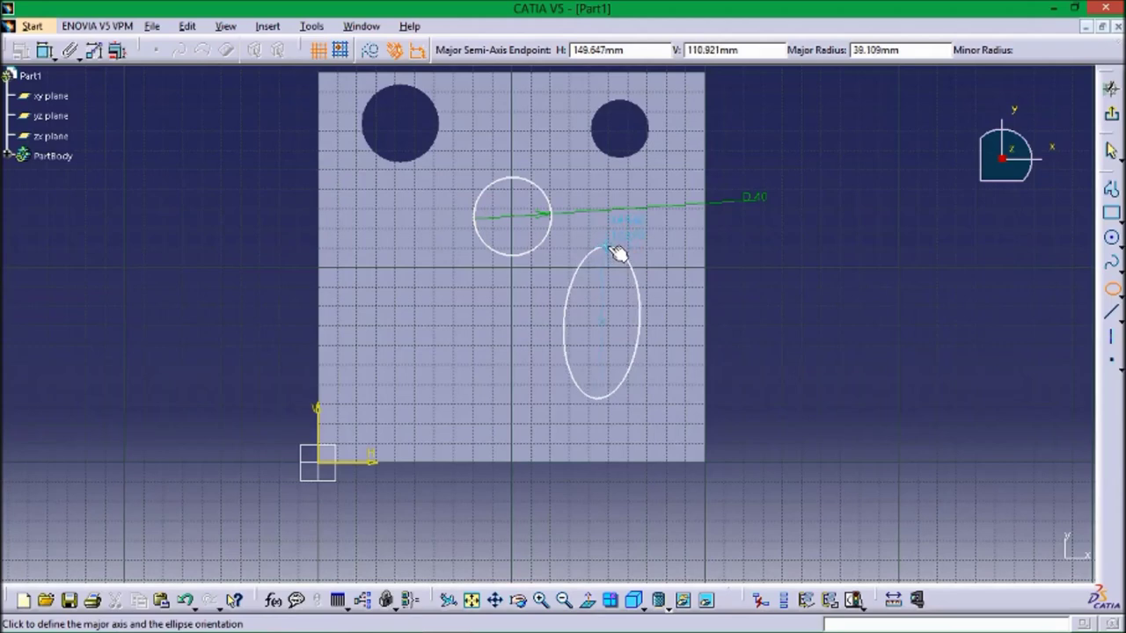
click(611, 247)
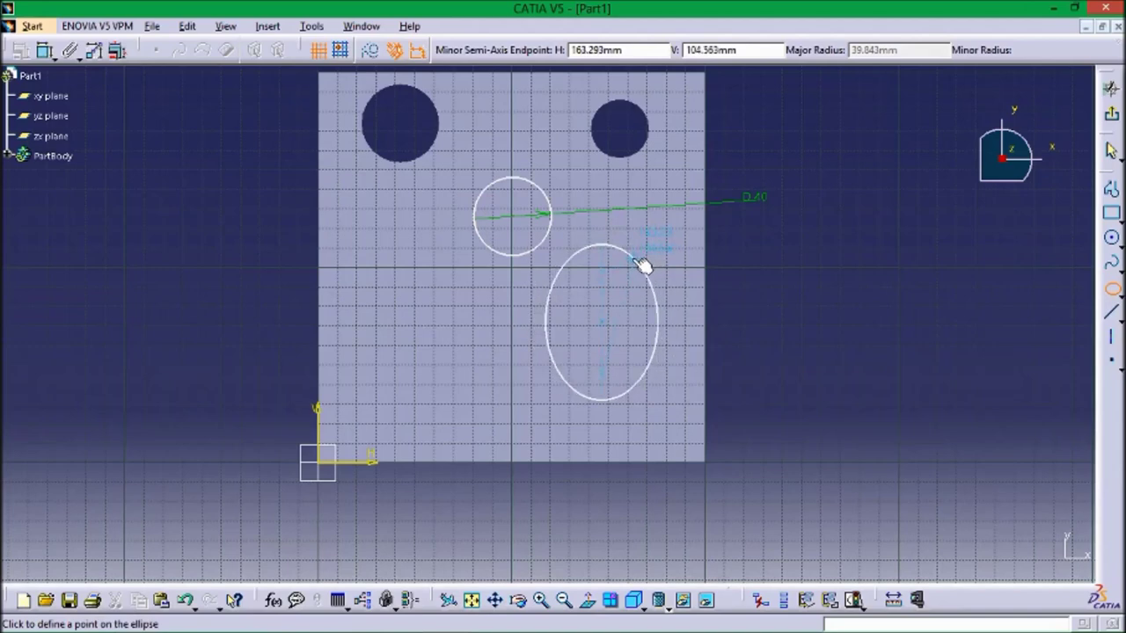
click(643, 265)
key(Escape)
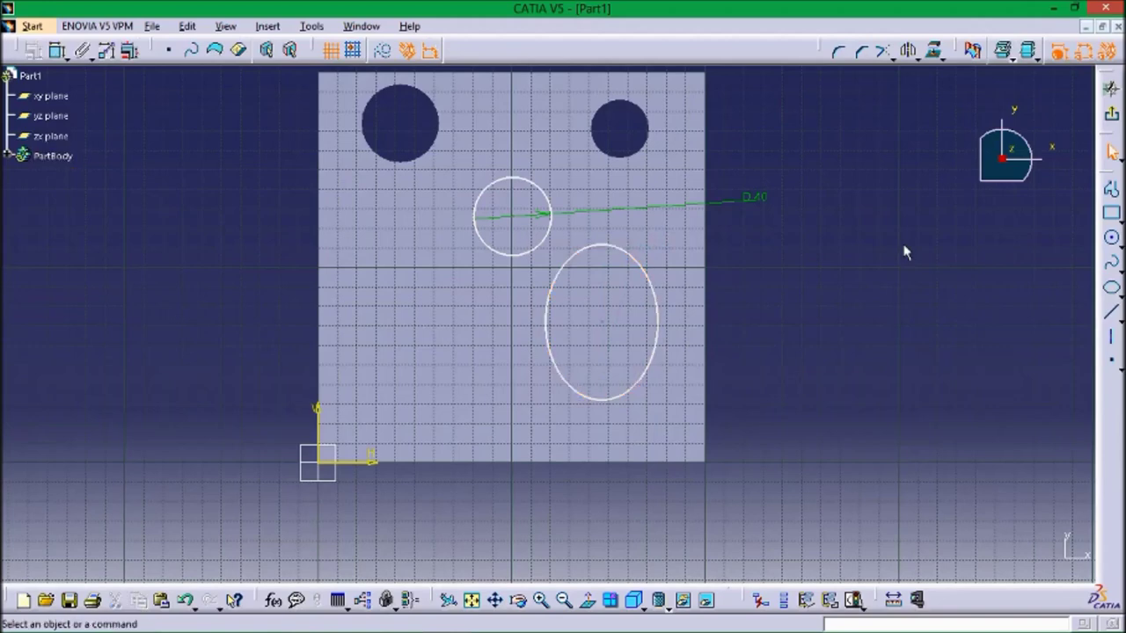
click(1112, 113)
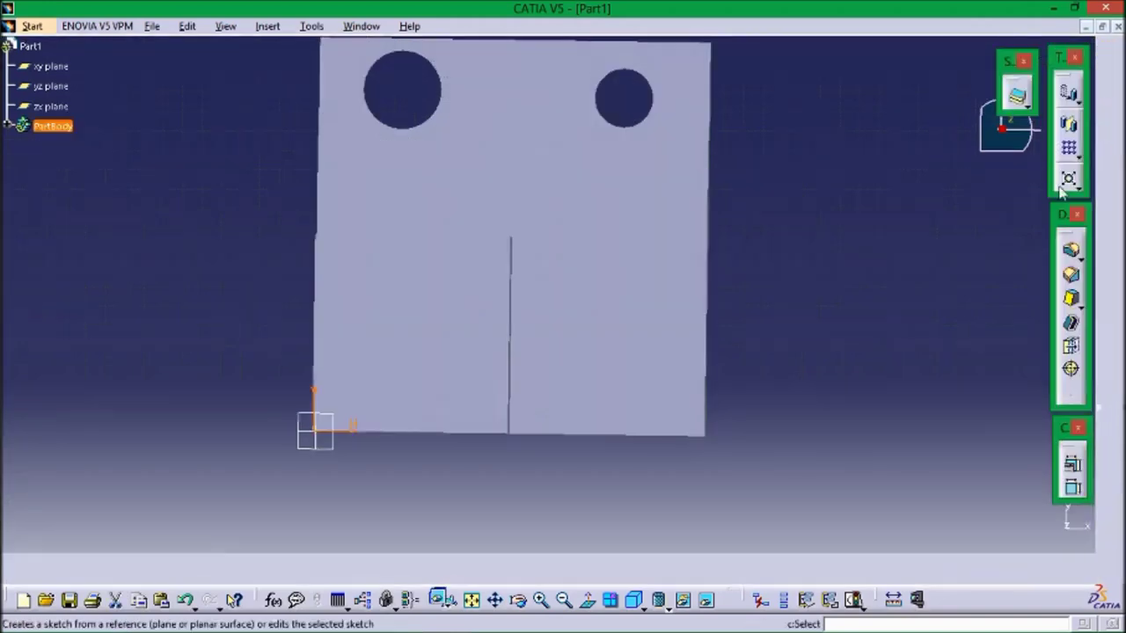
Pocket the sketched circle and ellipse 75 mm deep with the direction reversed down into the middle step
middle_drag(871, 281, 711, 381)
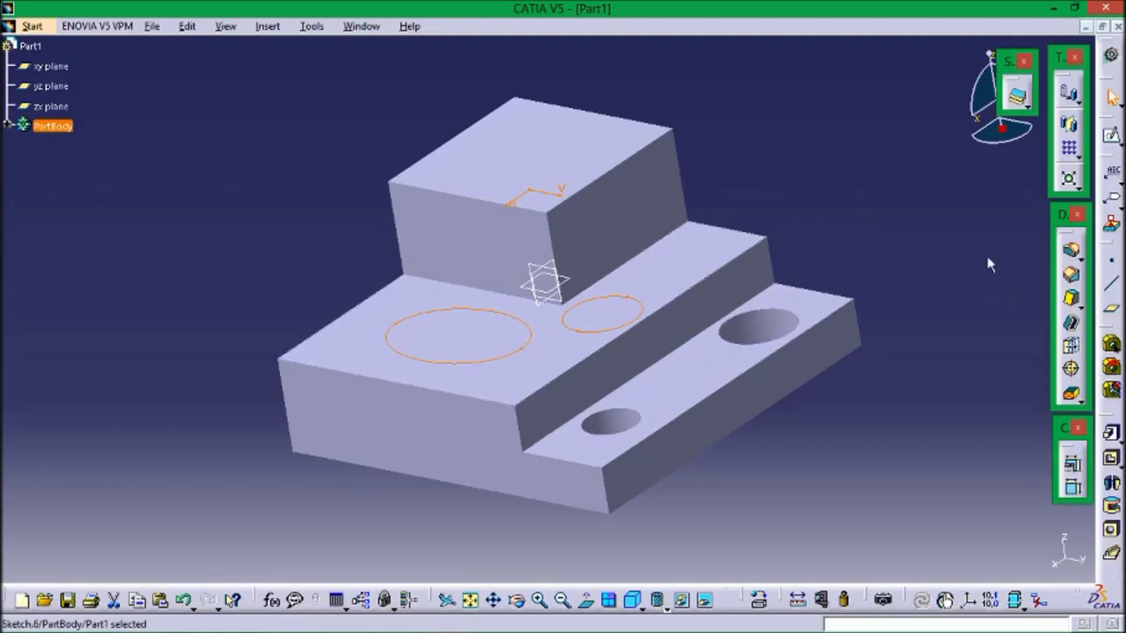
click(1111, 465)
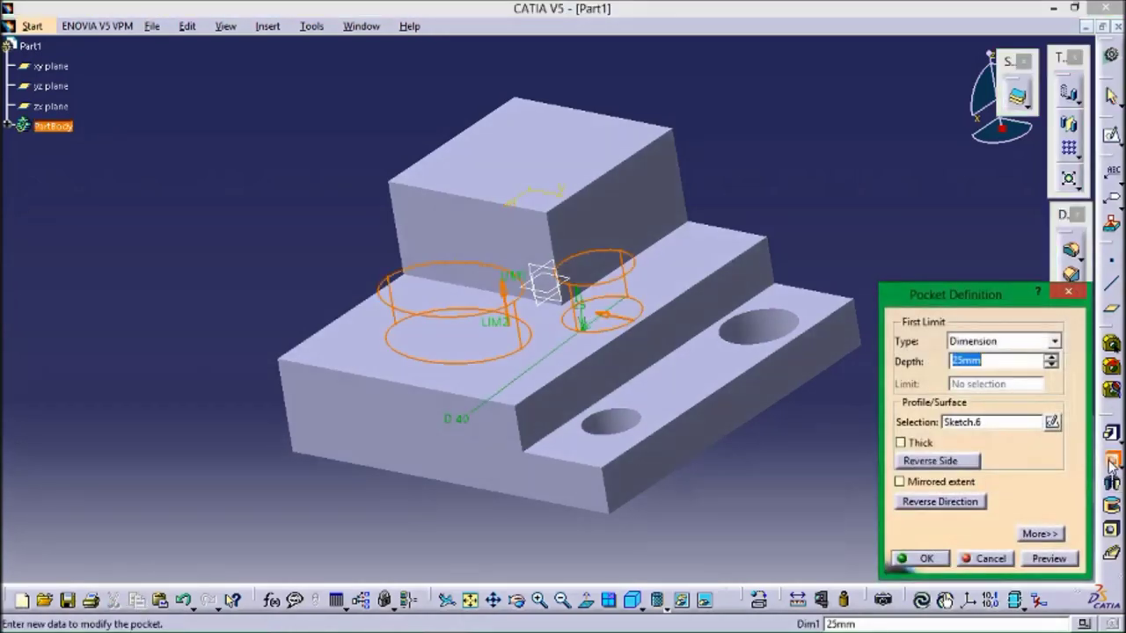
click(978, 501)
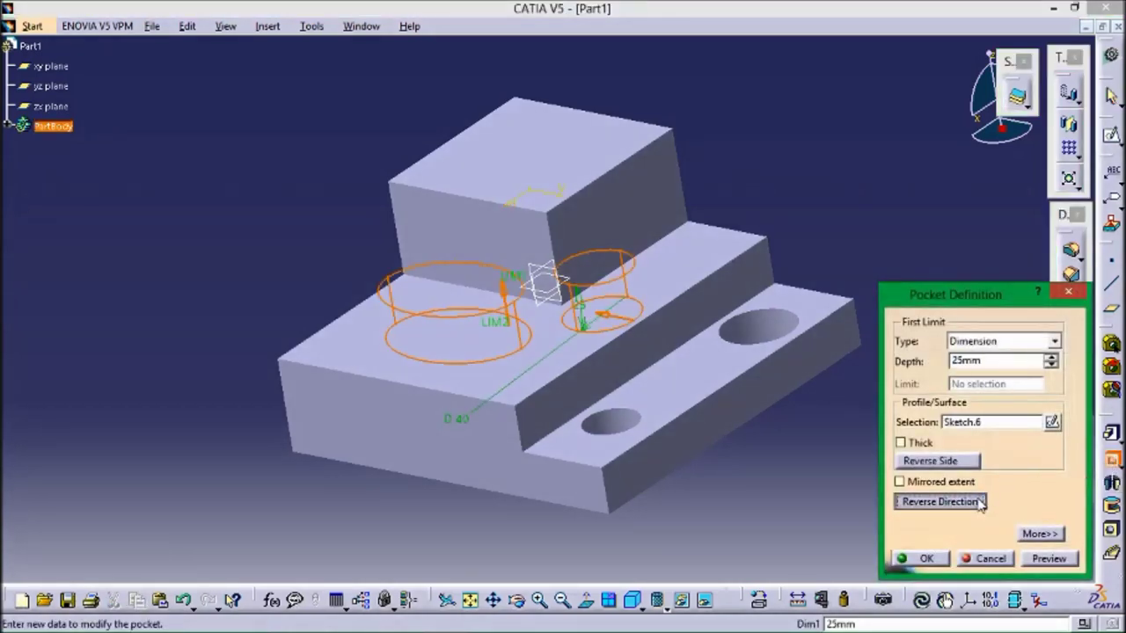
double_click(986, 360)
text(7)
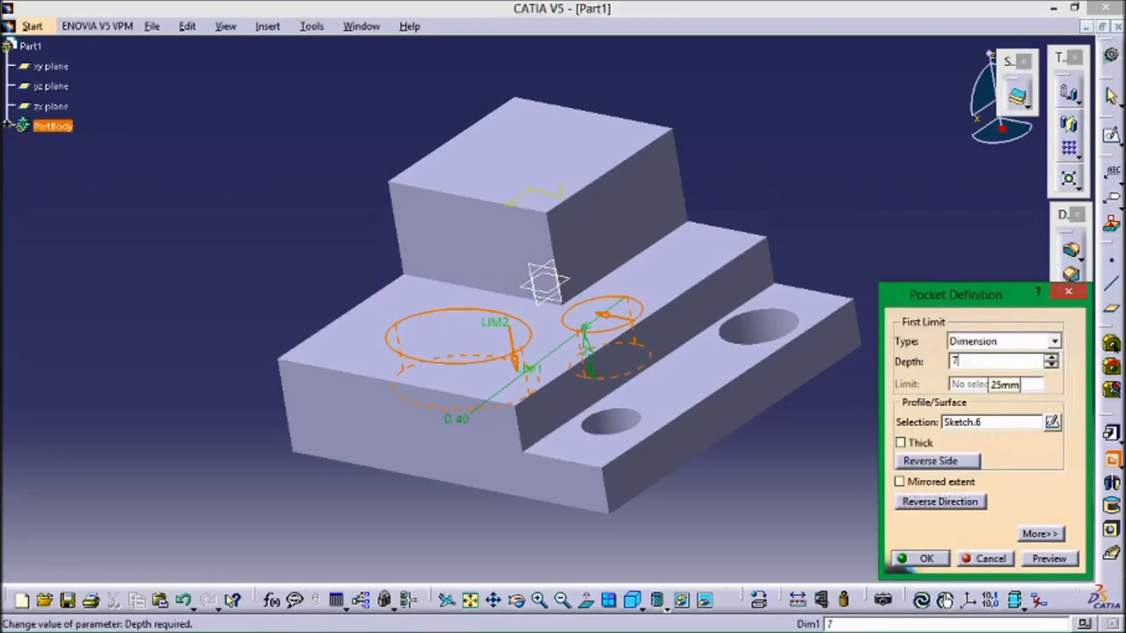
text(5)
key(Return)
click(1056, 561)
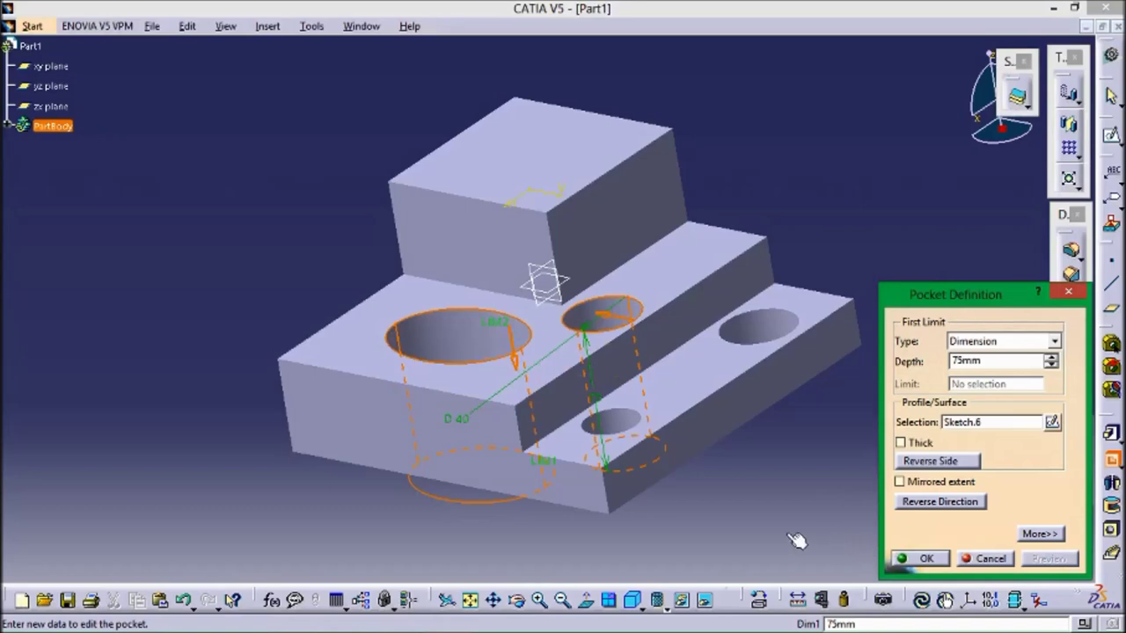
click(933, 558)
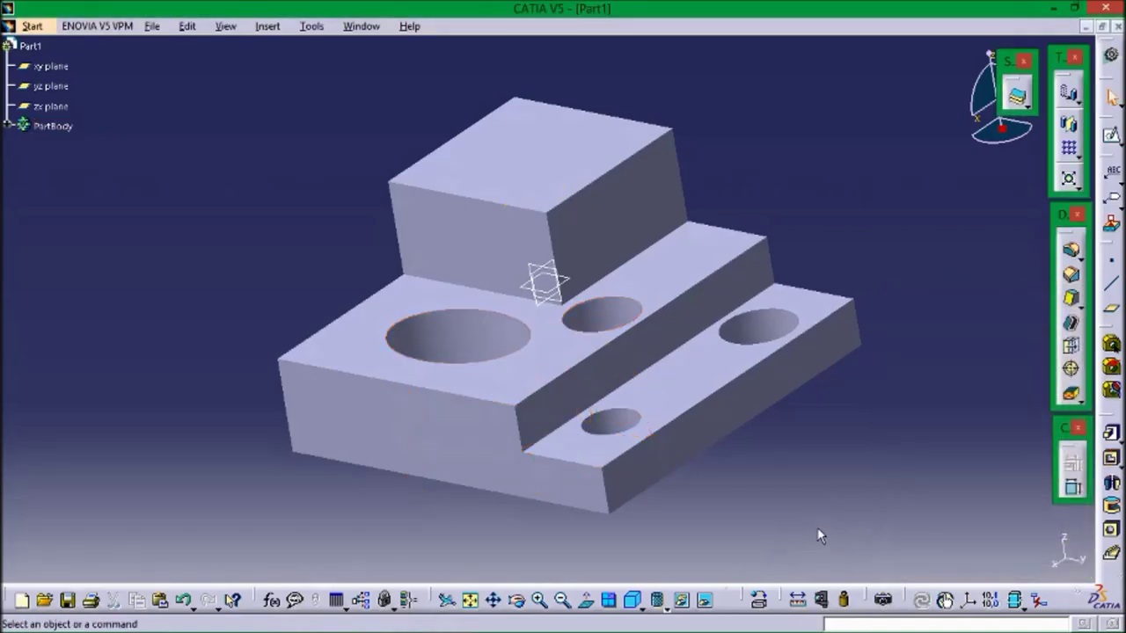
Start a sketch on the raised block's top face and draw a rectangle about 80 x 80 mm inside its edges
scroll(726, 447, up, 6)
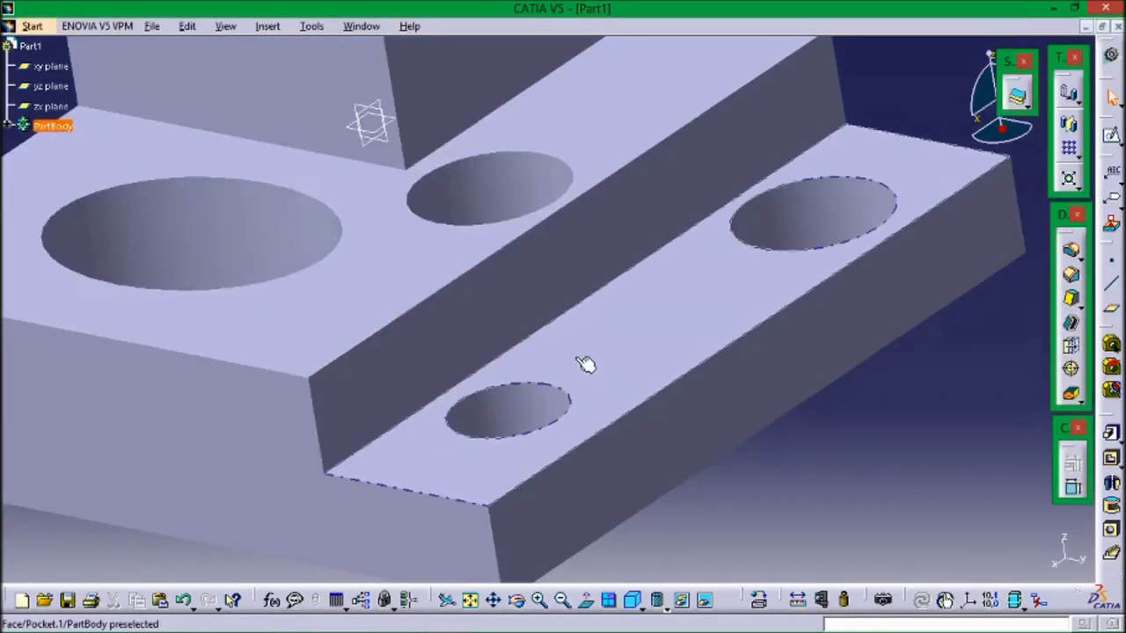
middle_drag(585, 365, 638, 452)
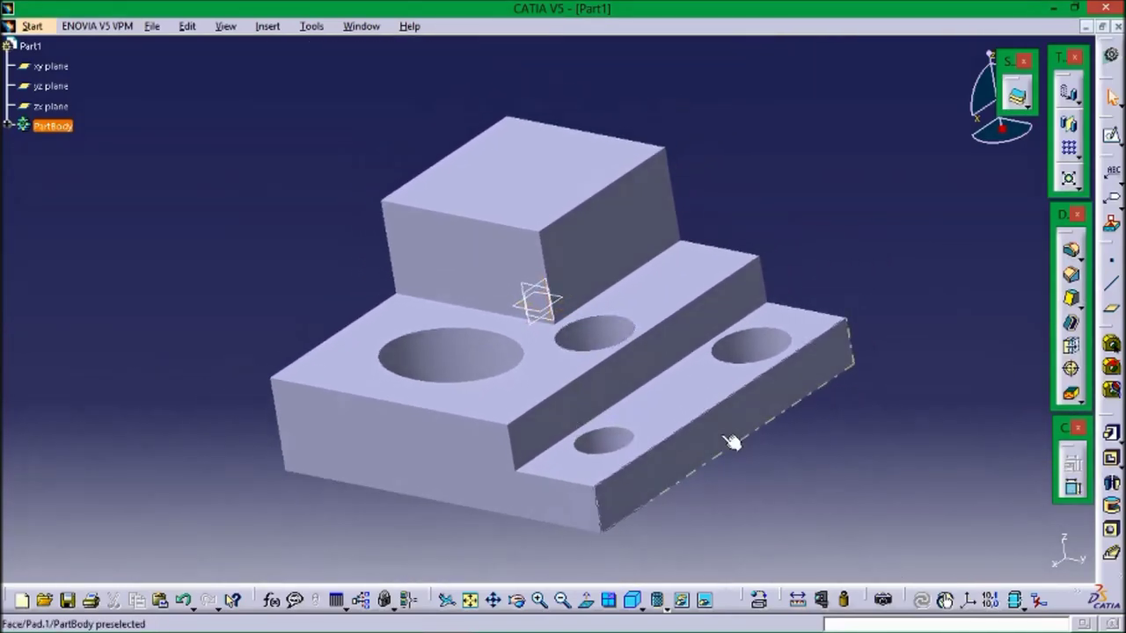
middle_drag(733, 442, 684, 397)
middle_drag(551, 325, 755, 355)
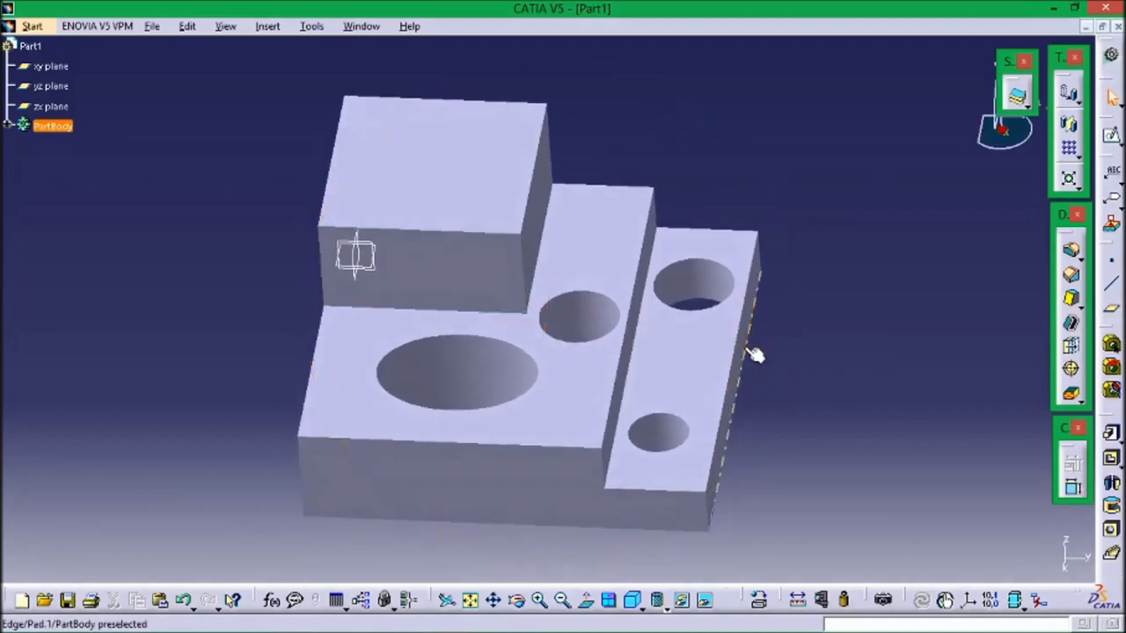
click(457, 160)
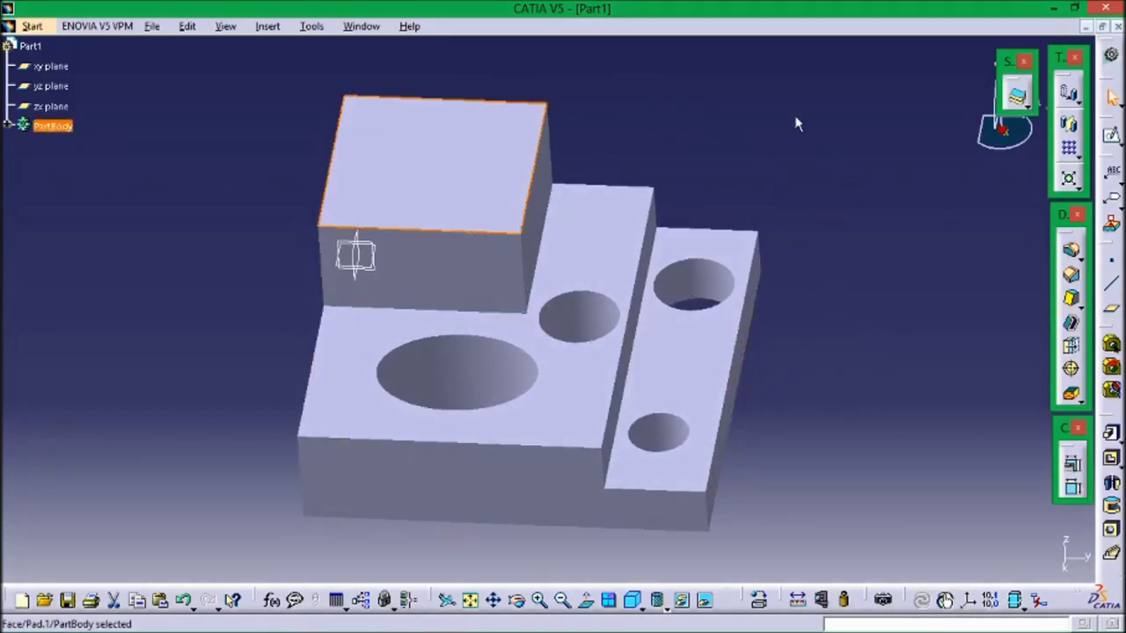
click(1111, 141)
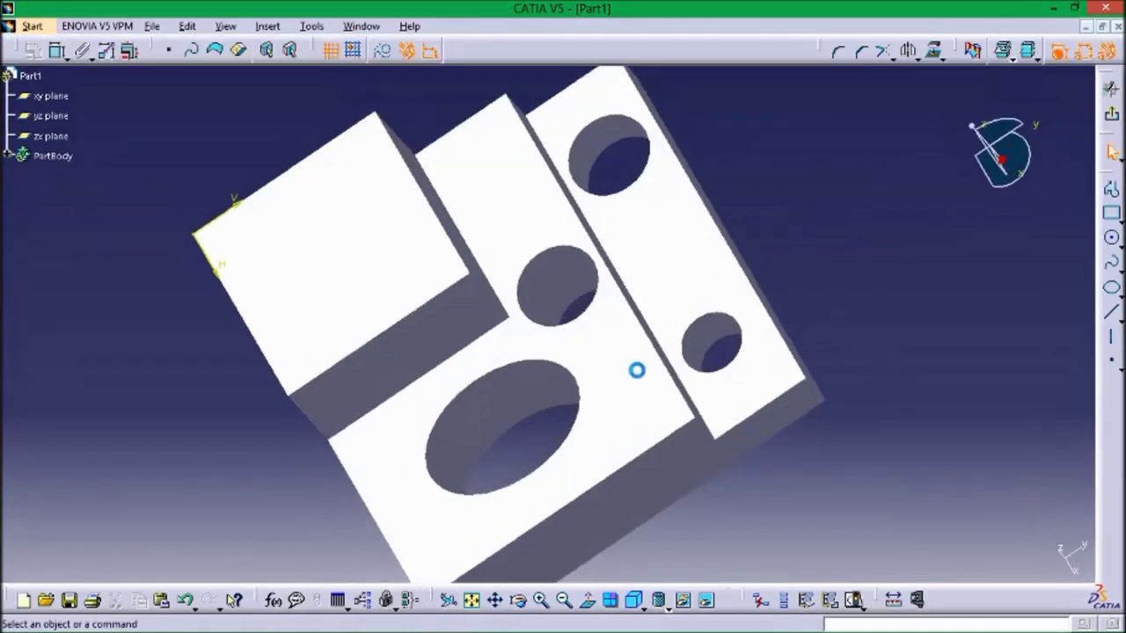
mouse_move(770, 391)
middle_down()
mouse_move(907, 279)
mouse_move(920, 294)
middle_up()
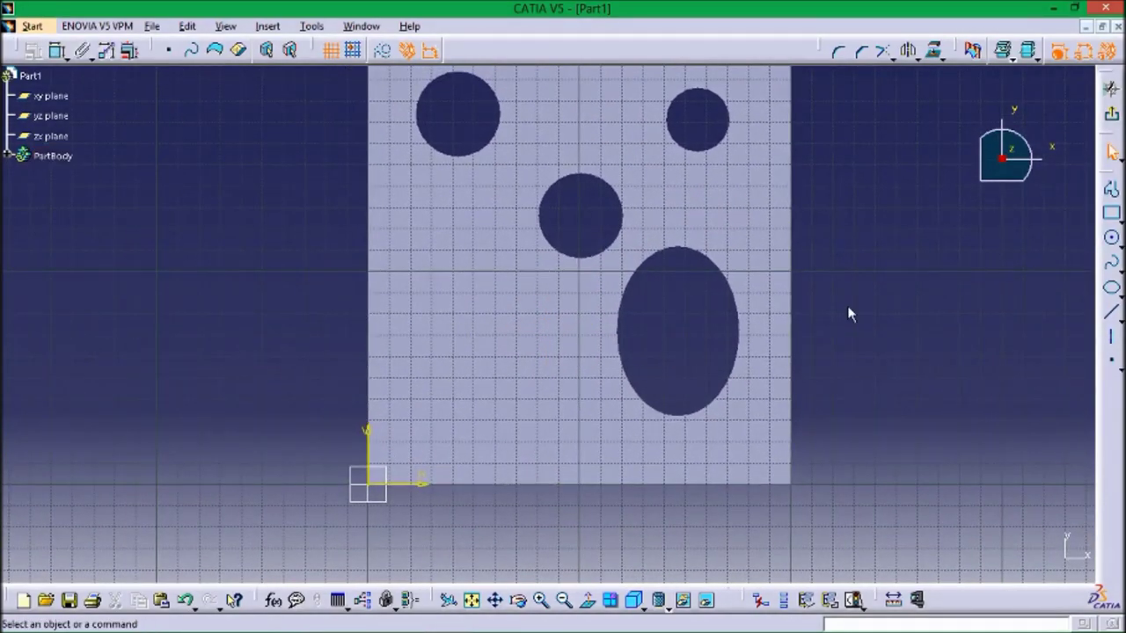
click(1113, 215)
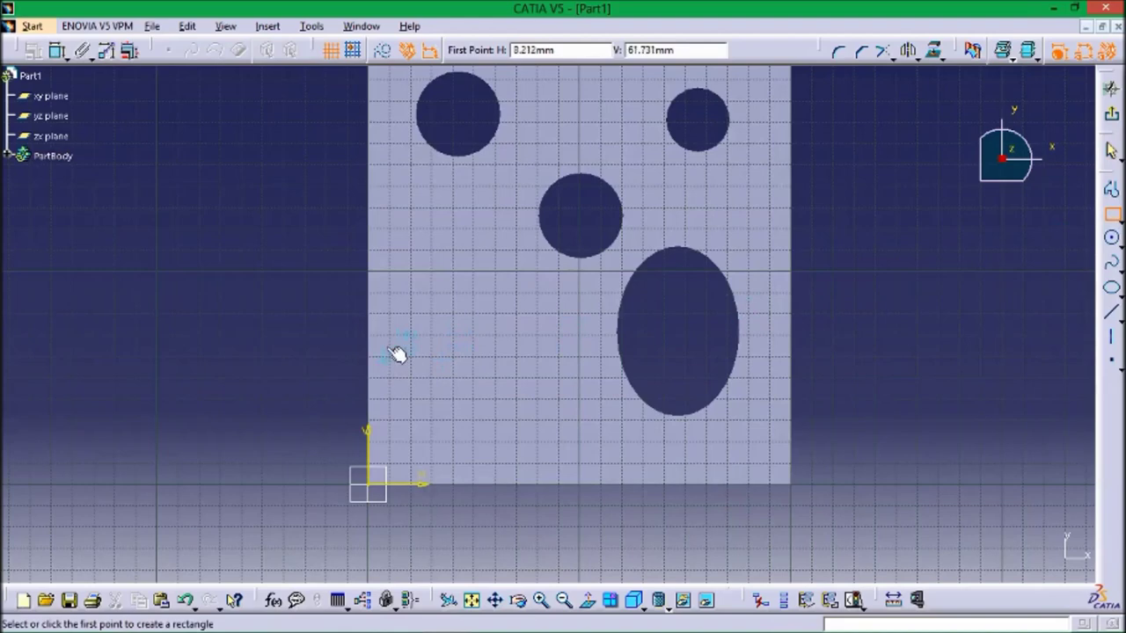
click(389, 293)
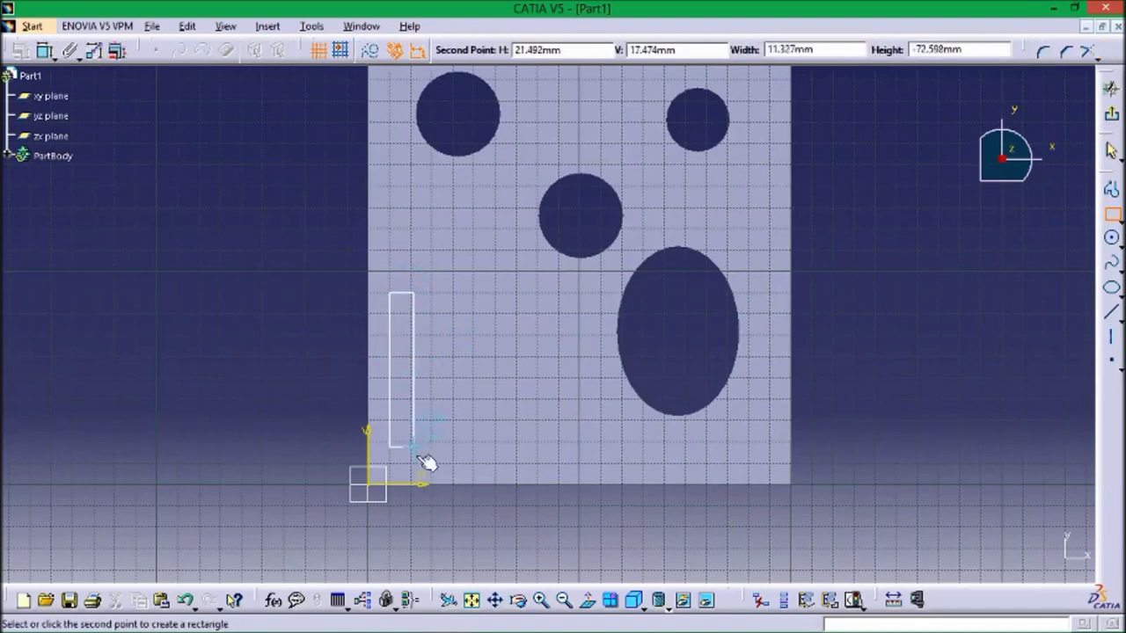
click(561, 462)
click(1020, 336)
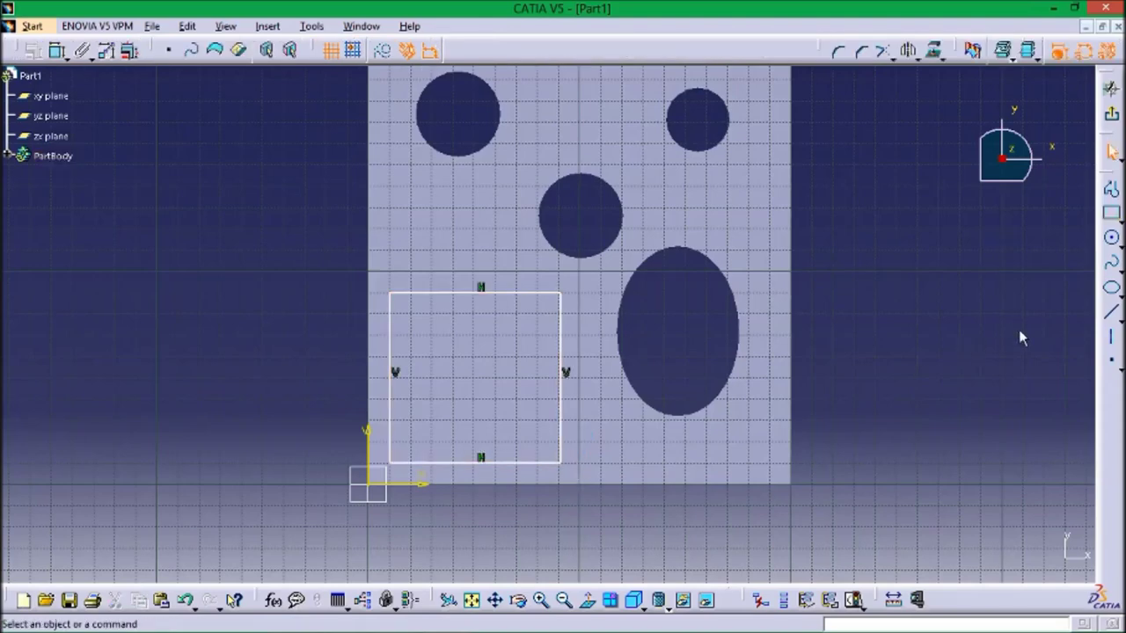
Dimension the rectangle's vertical side nearest the sketch origin and set it to 80 mm
click(390, 354)
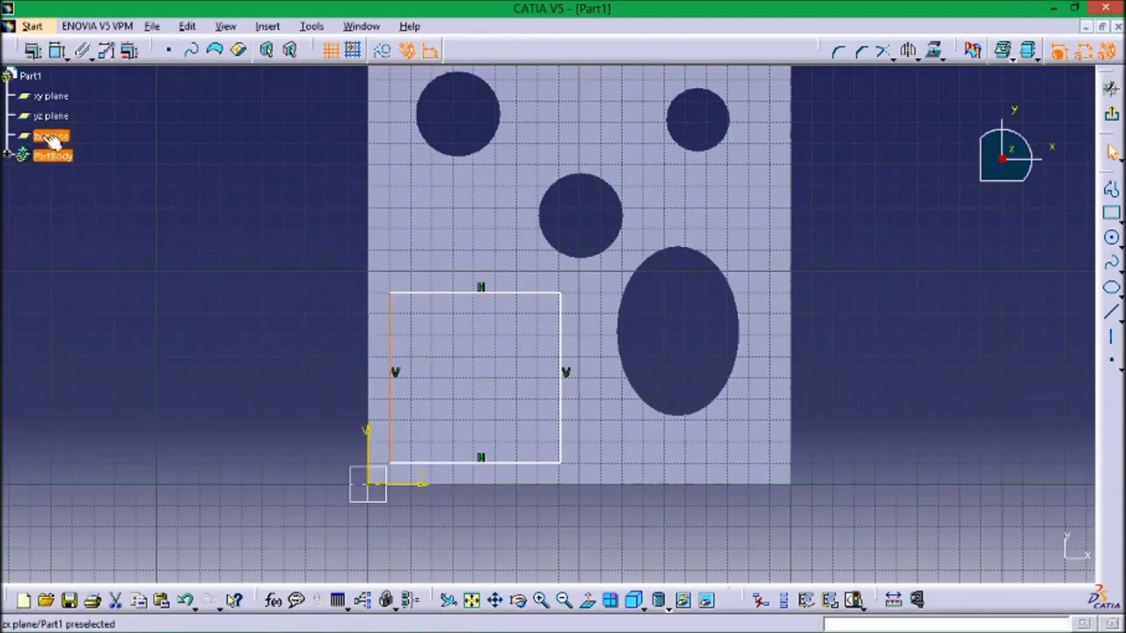
click(57, 50)
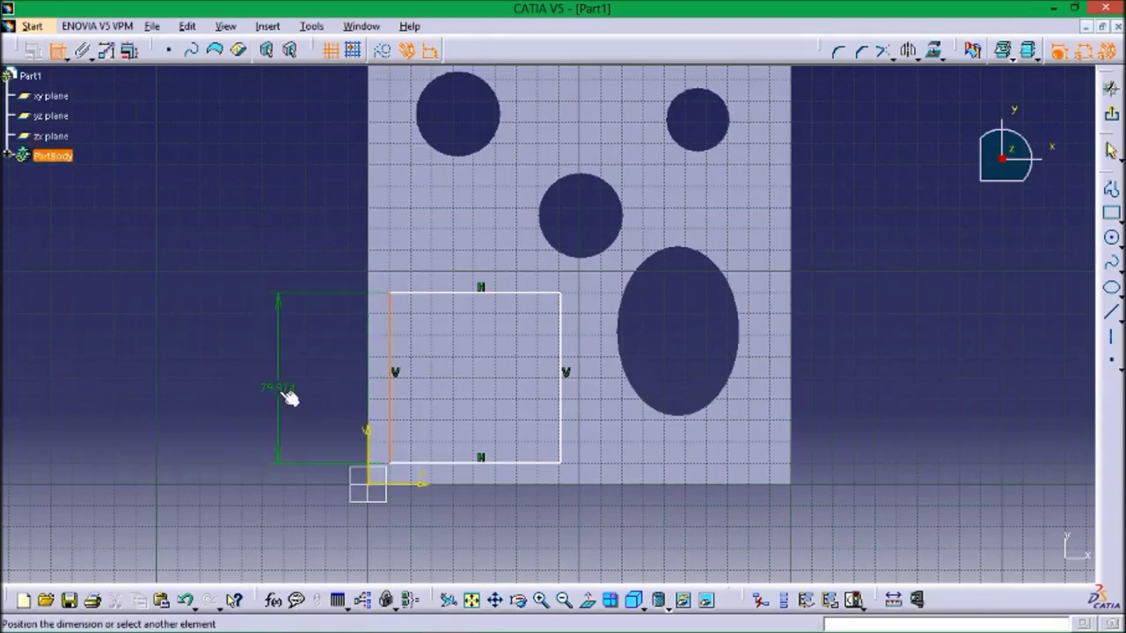
double_click(282, 395)
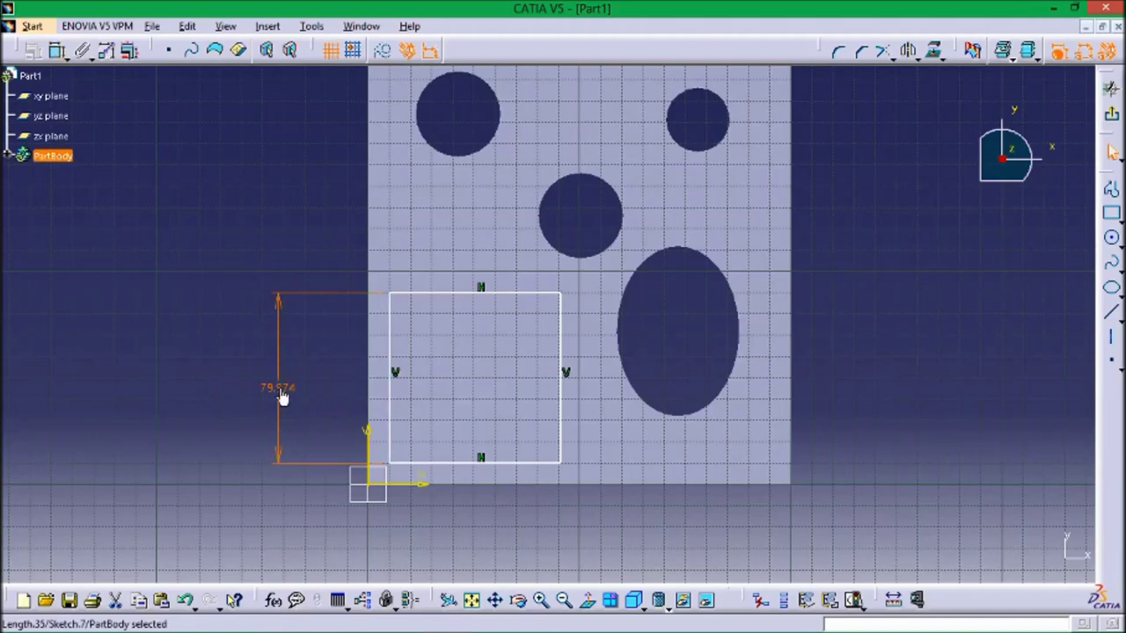
text(80mm)
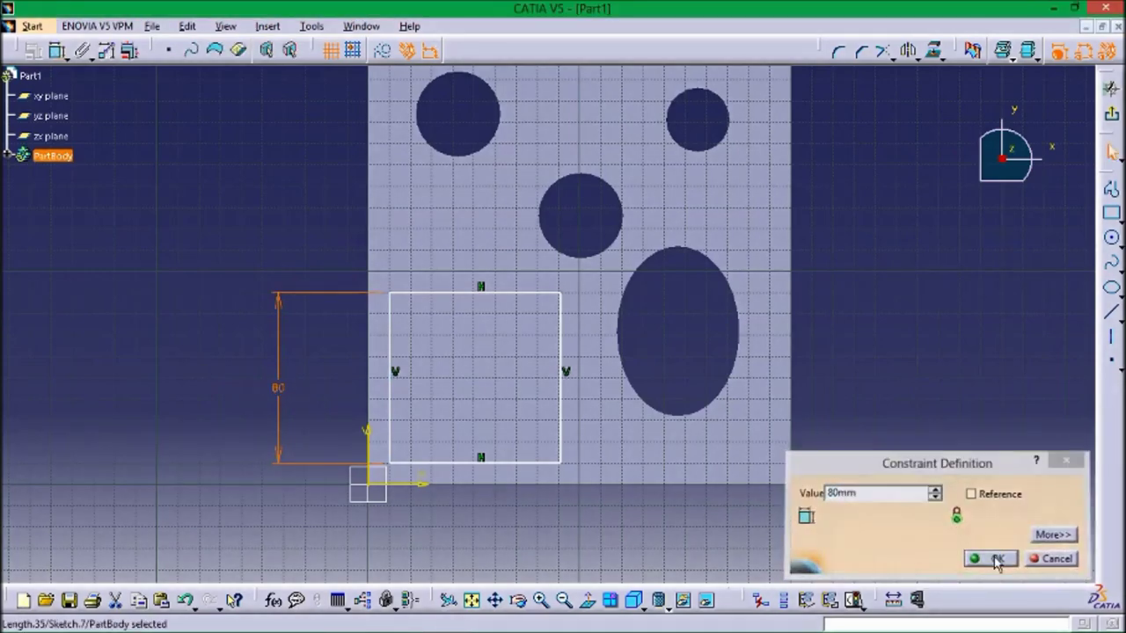
click(997, 557)
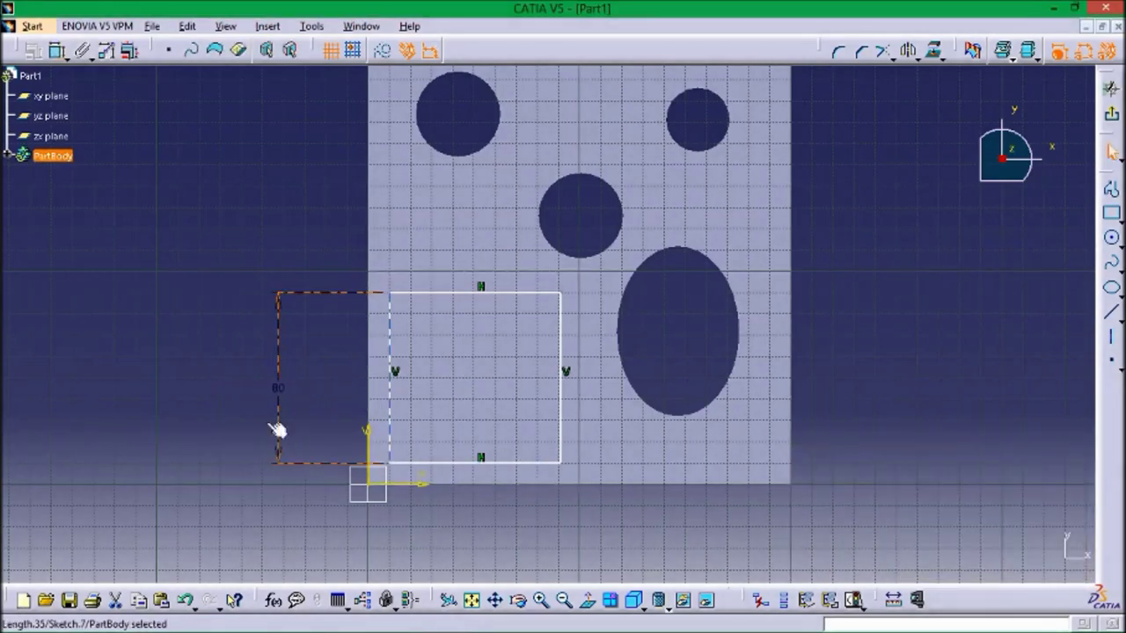
Dimension the rectangle's lower horizontal side, set it to 80 mm, and exit the sketch
click(492, 458)
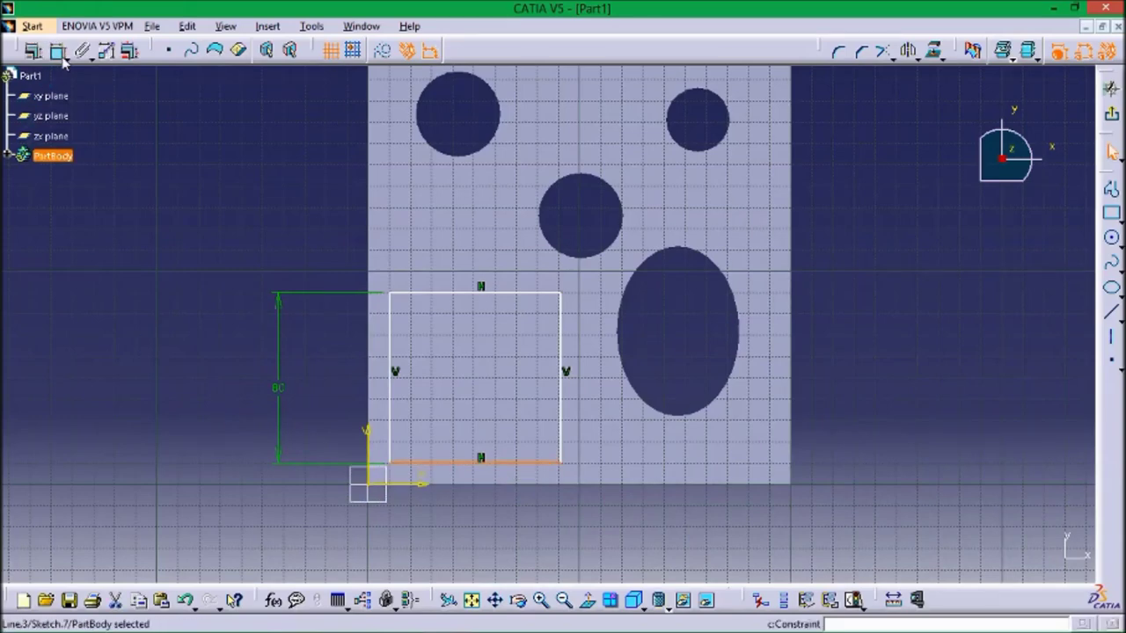
click(472, 522)
double_click(473, 518)
text(80)
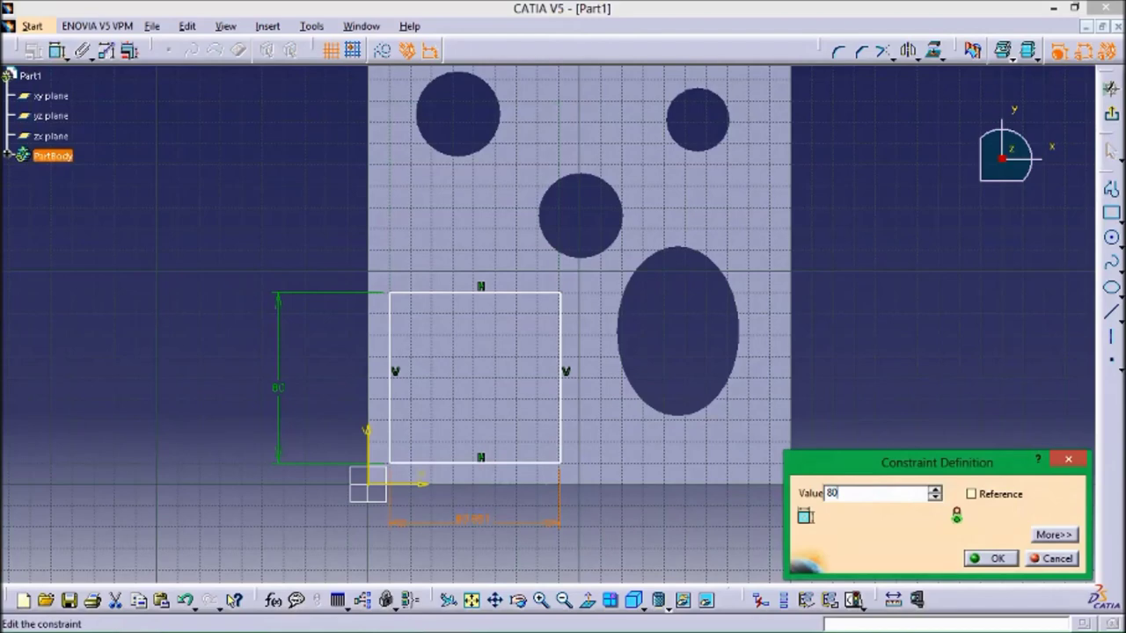
click(990, 558)
click(1110, 115)
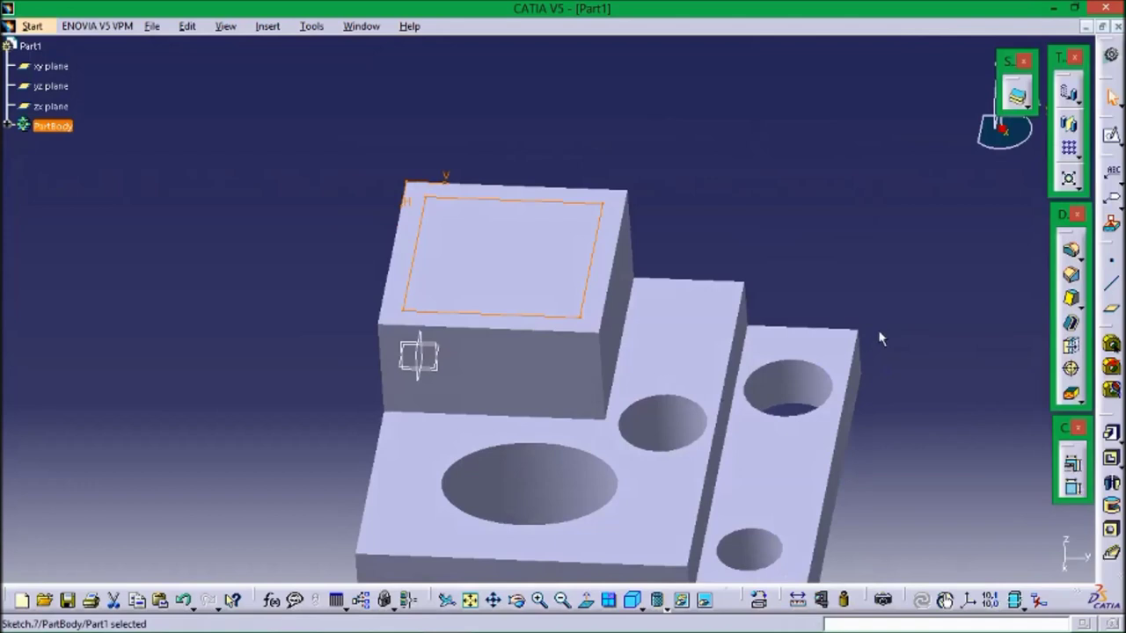
Pocket the square sketch 10 mm deep into the top of the raised block
click(1110, 344)
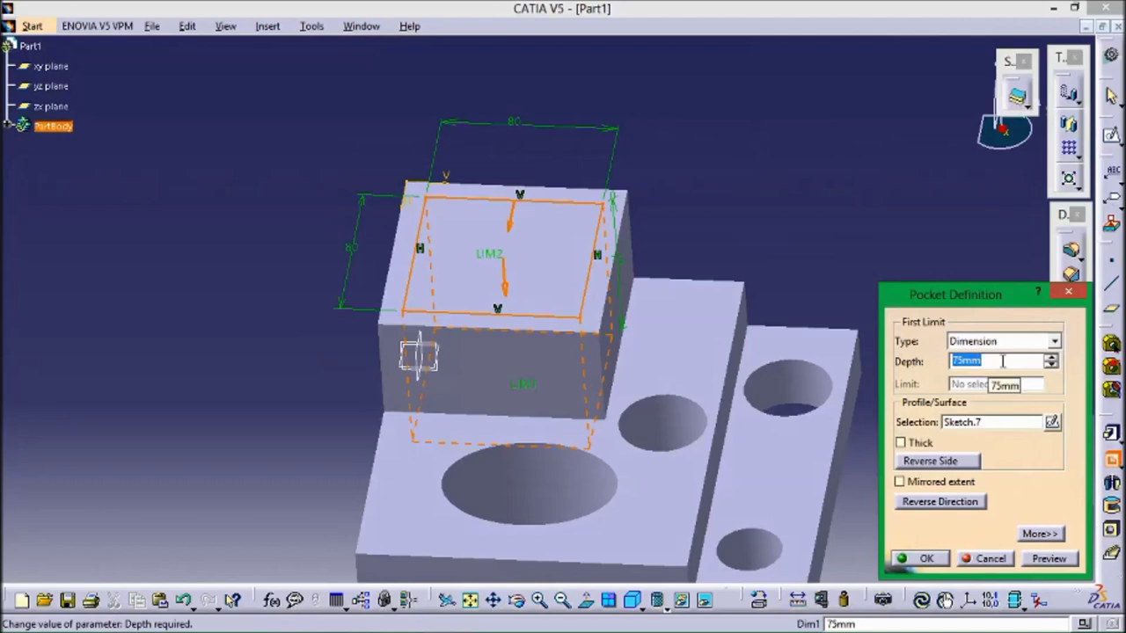
text(10)
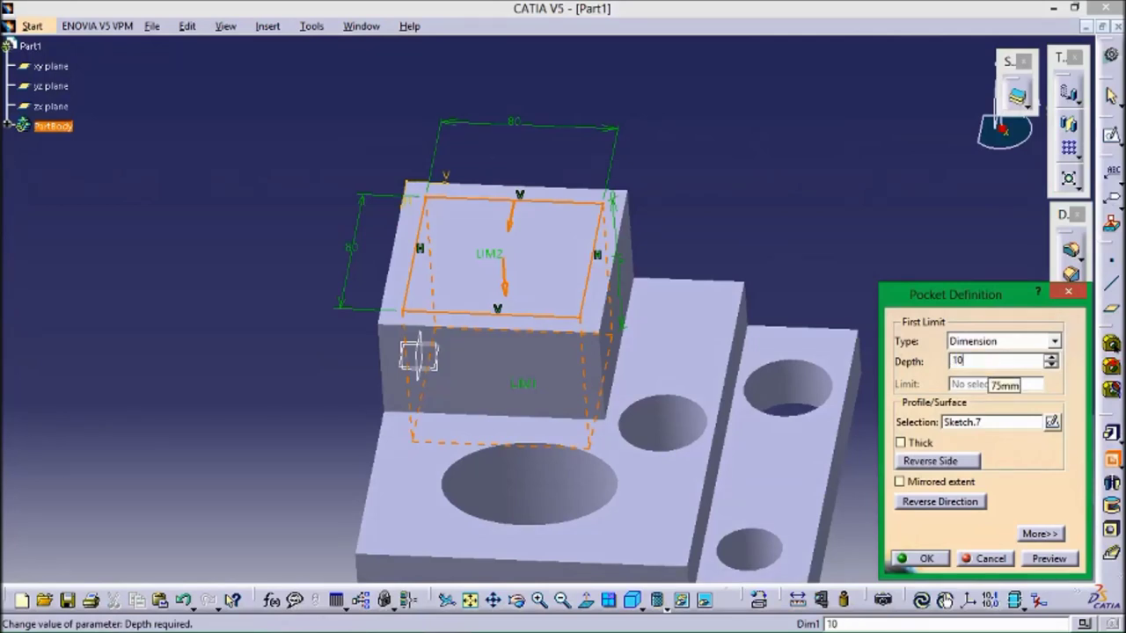
click(1051, 561)
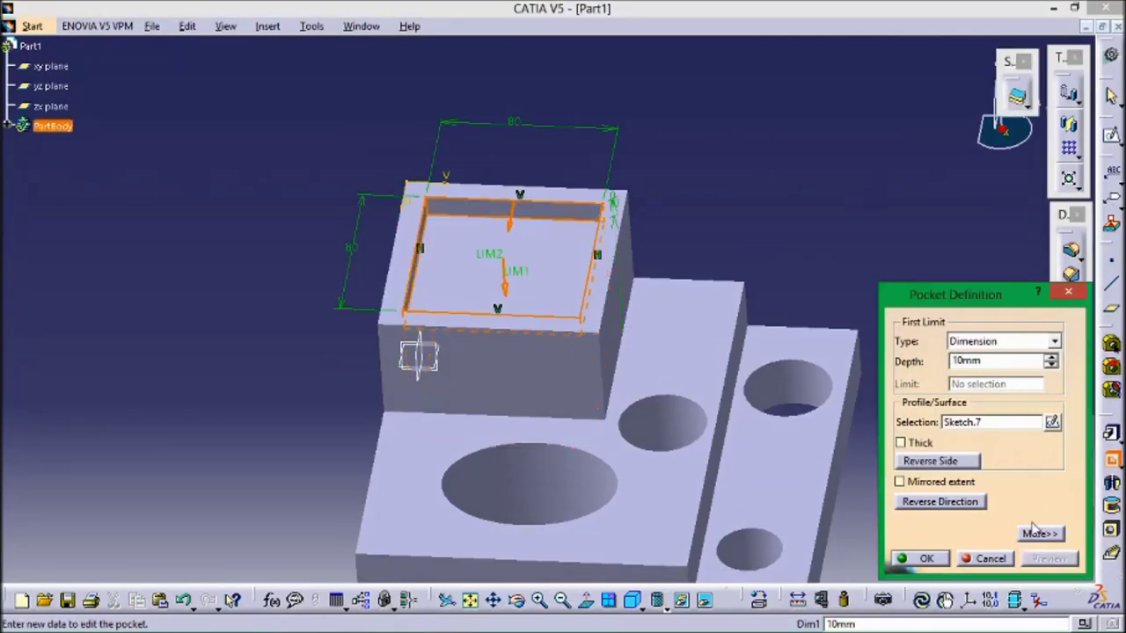
click(924, 559)
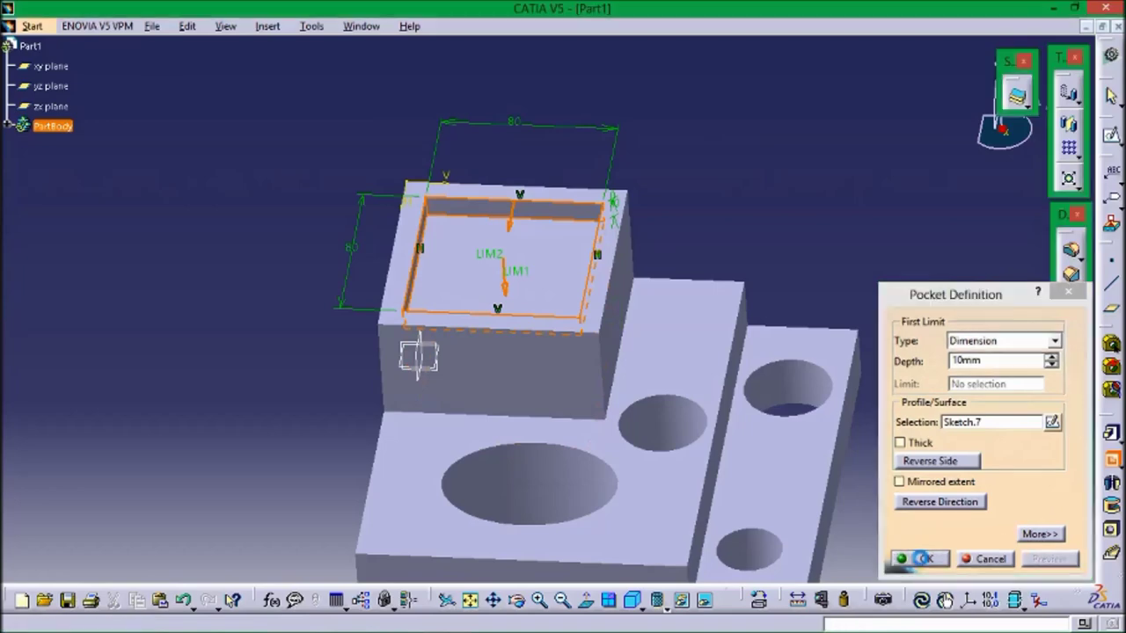
Start a sketch on the block's underside and draw a shallow rectangle from the origin corner to about halfway along the horizontal edge
middle_drag(942, 429, 643, 353)
middle_drag(888, 179, 812, 216)
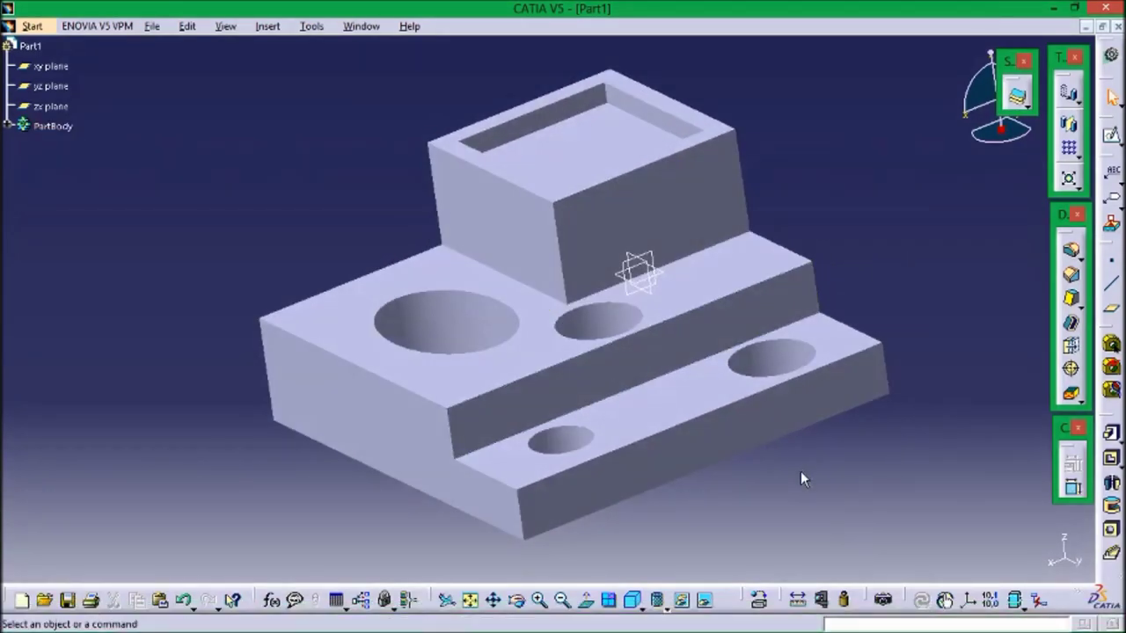
middle_drag(806, 467, 726, 322)
click(726, 321)
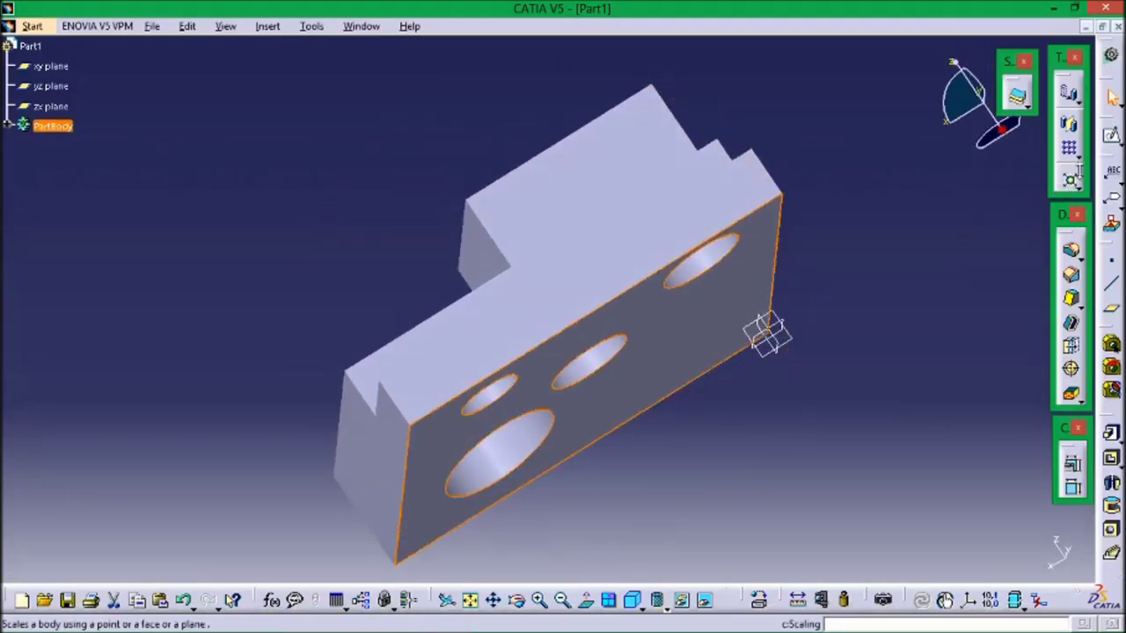
click(1112, 139)
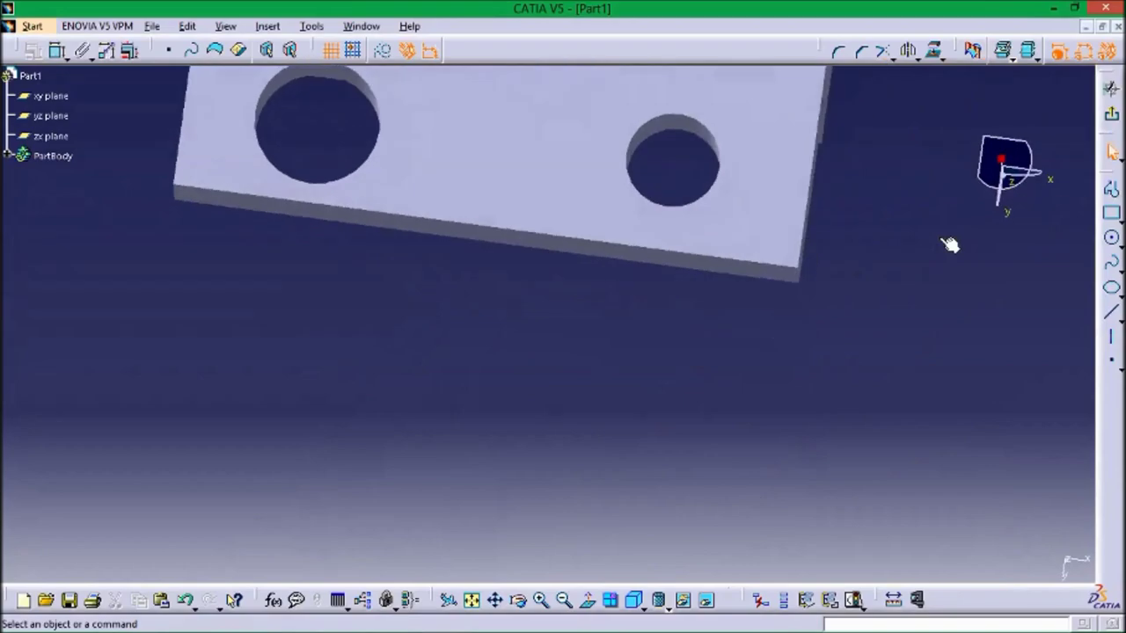
mouse_move(559, 174)
middle_down()
mouse_move(653, 437)
mouse_move(648, 502)
middle_up()
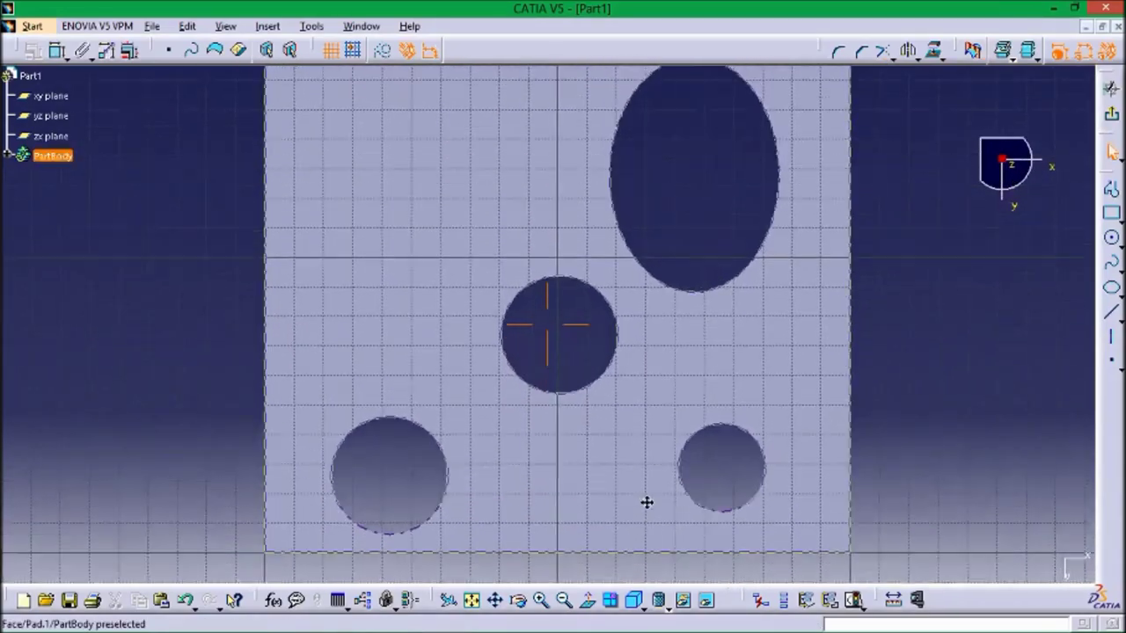
middle_drag(636, 422, 633, 452)
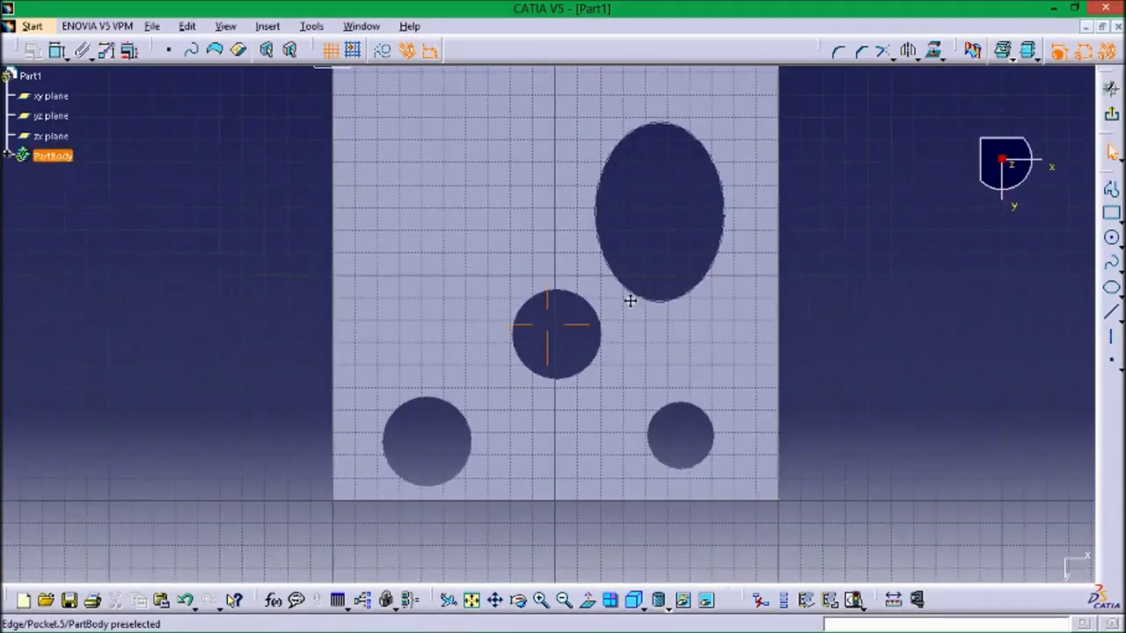
middle_drag(628, 299, 636, 360)
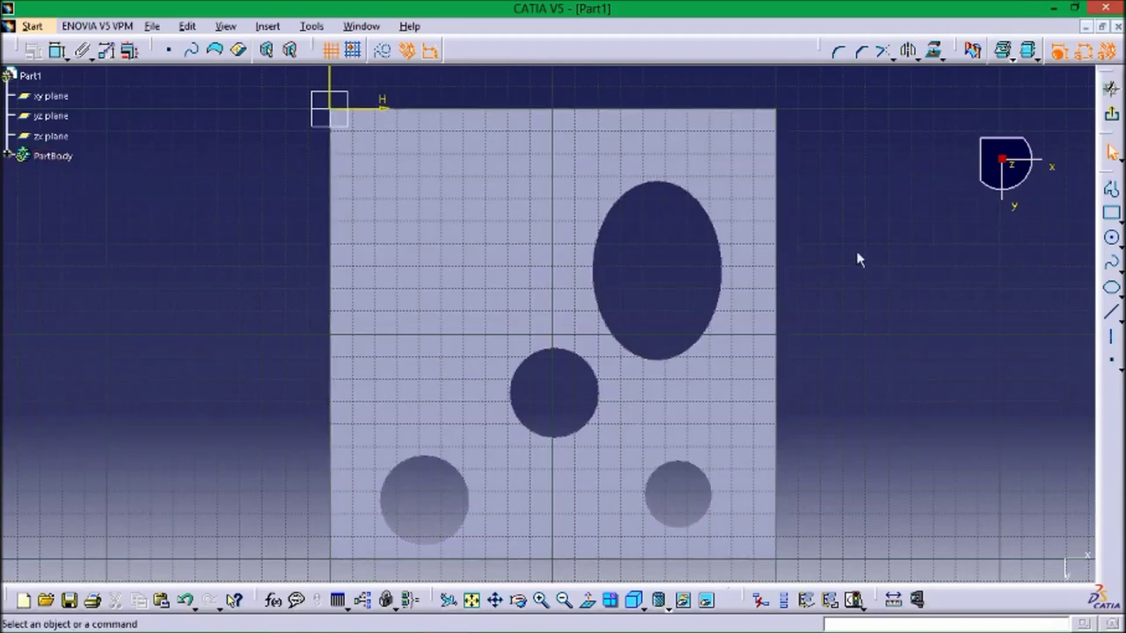
click(1111, 213)
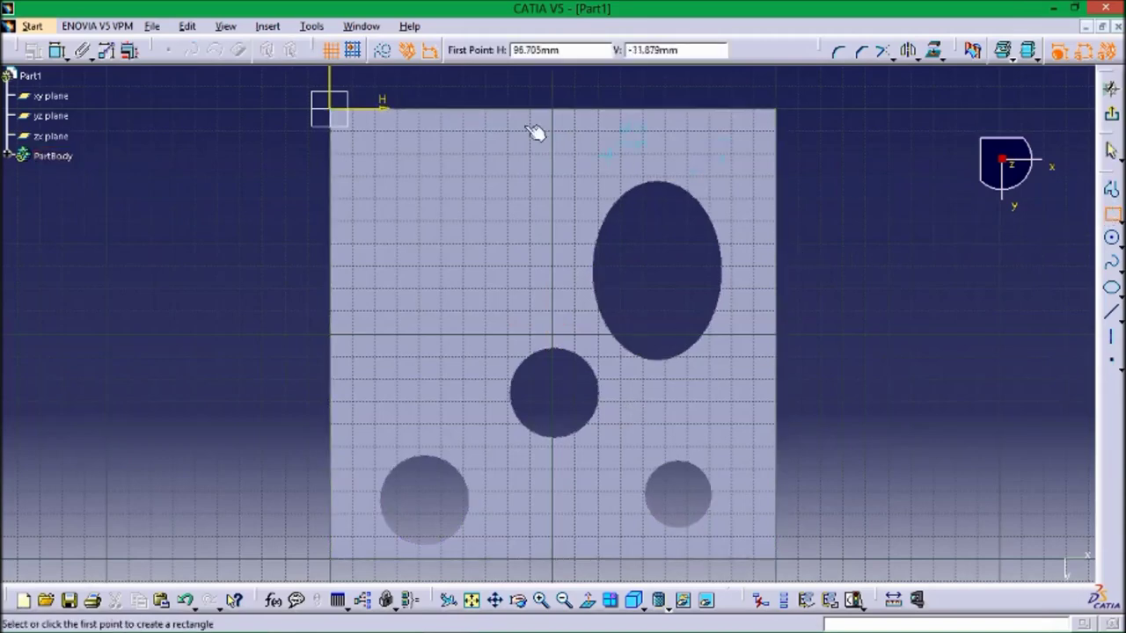
click(333, 111)
click(551, 185)
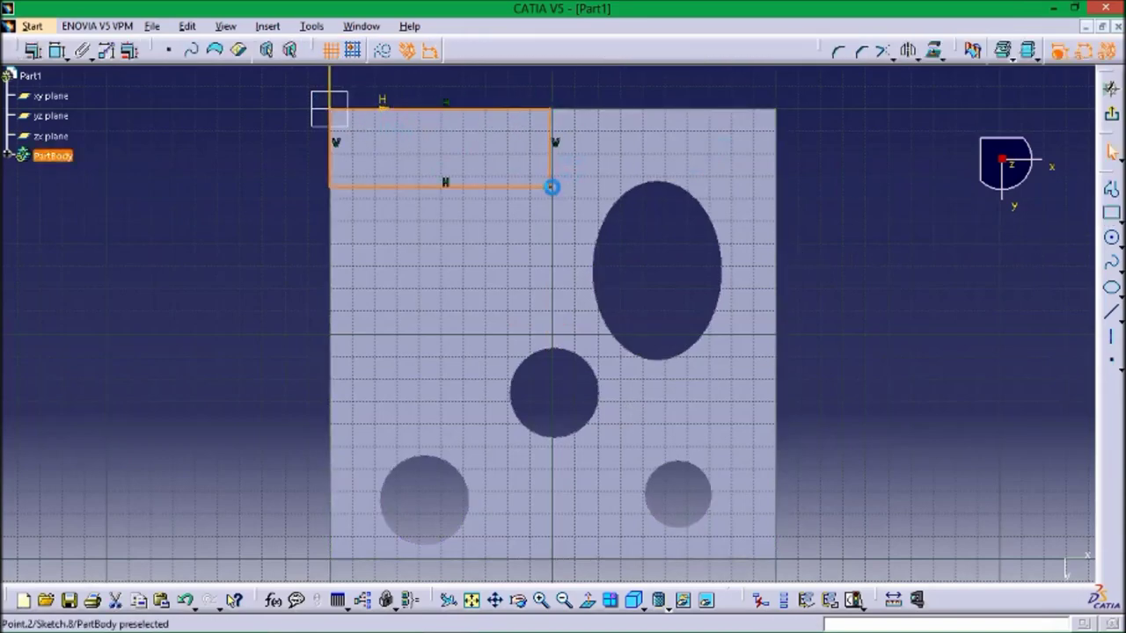
click(213, 166)
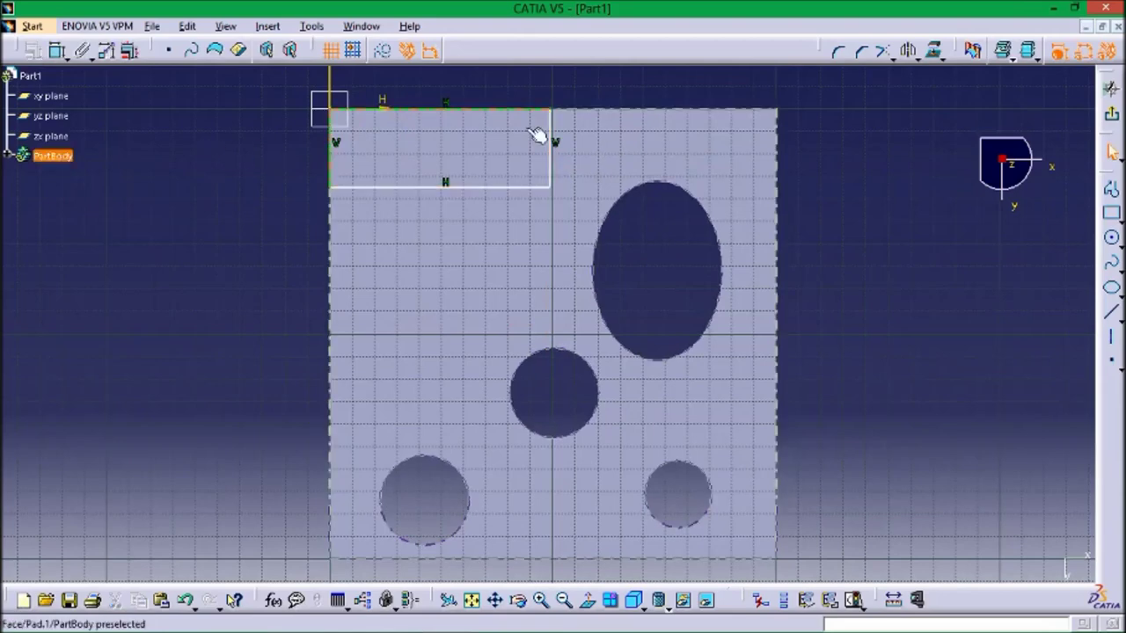
Constrain the rectangle's free corner on the horizontal edge to coincide with the far corner of the block's underside
click(556, 112)
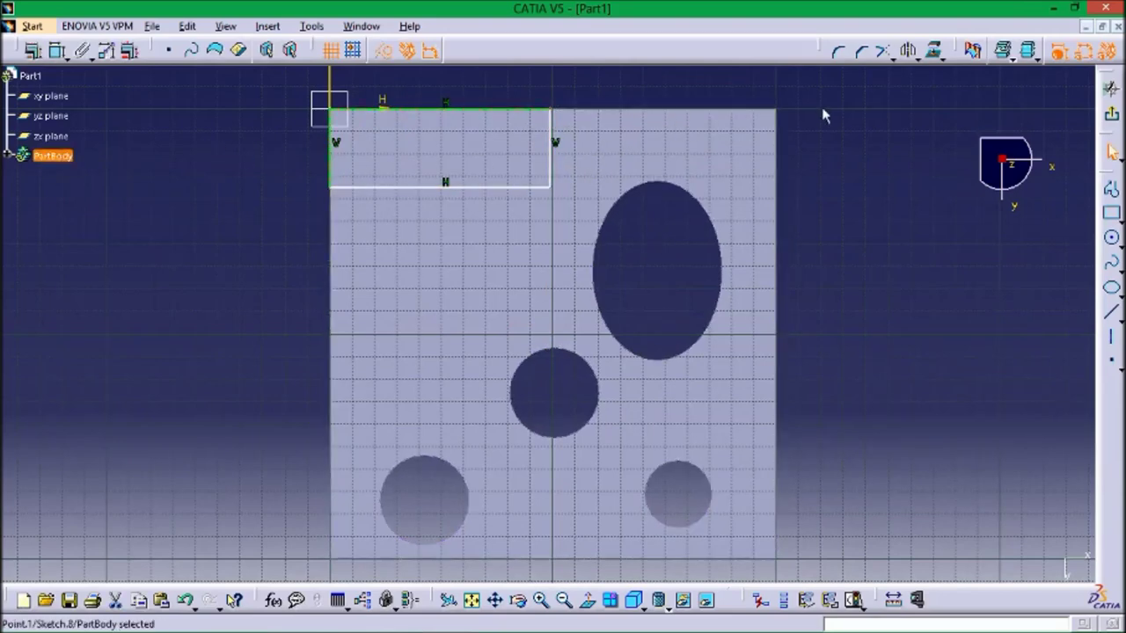
ctrl+click(777, 109)
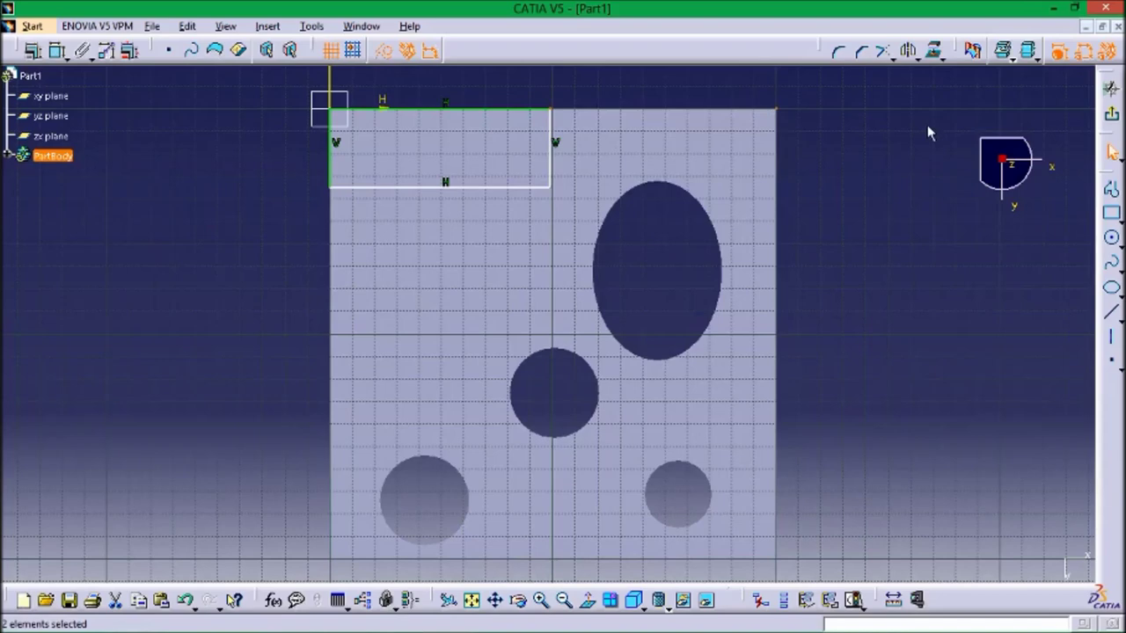
click(33, 50)
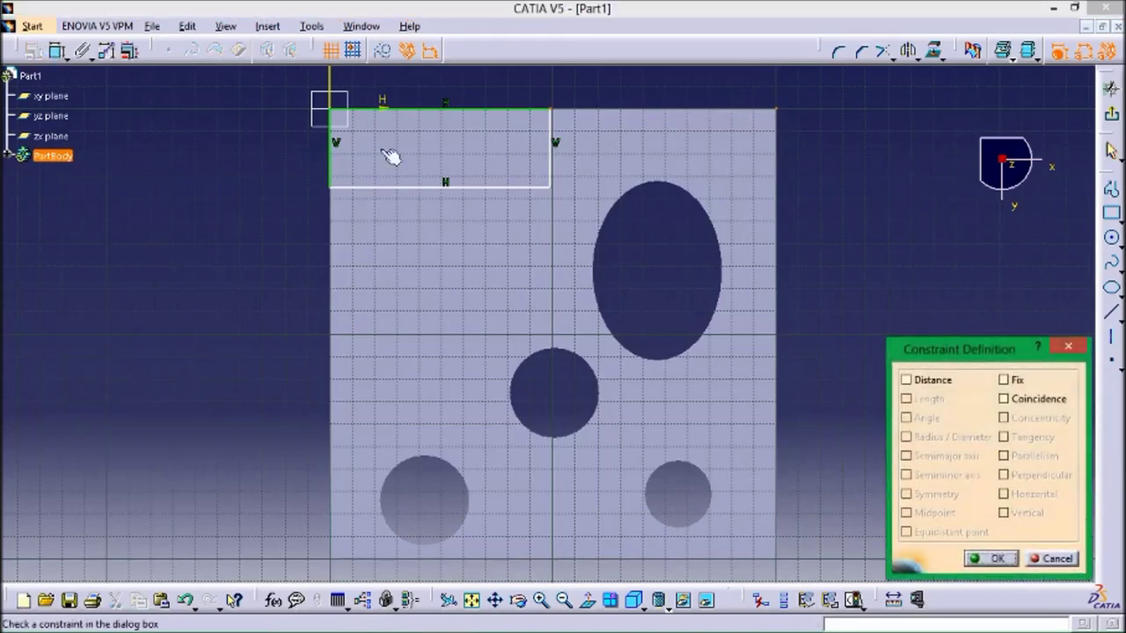
click(1031, 400)
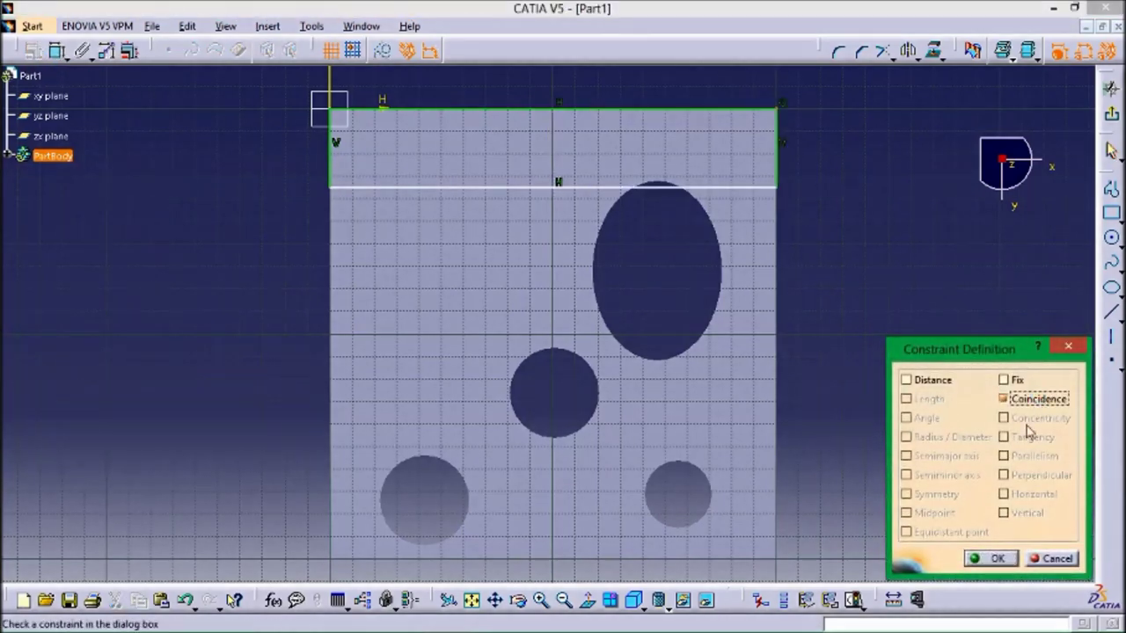
click(996, 560)
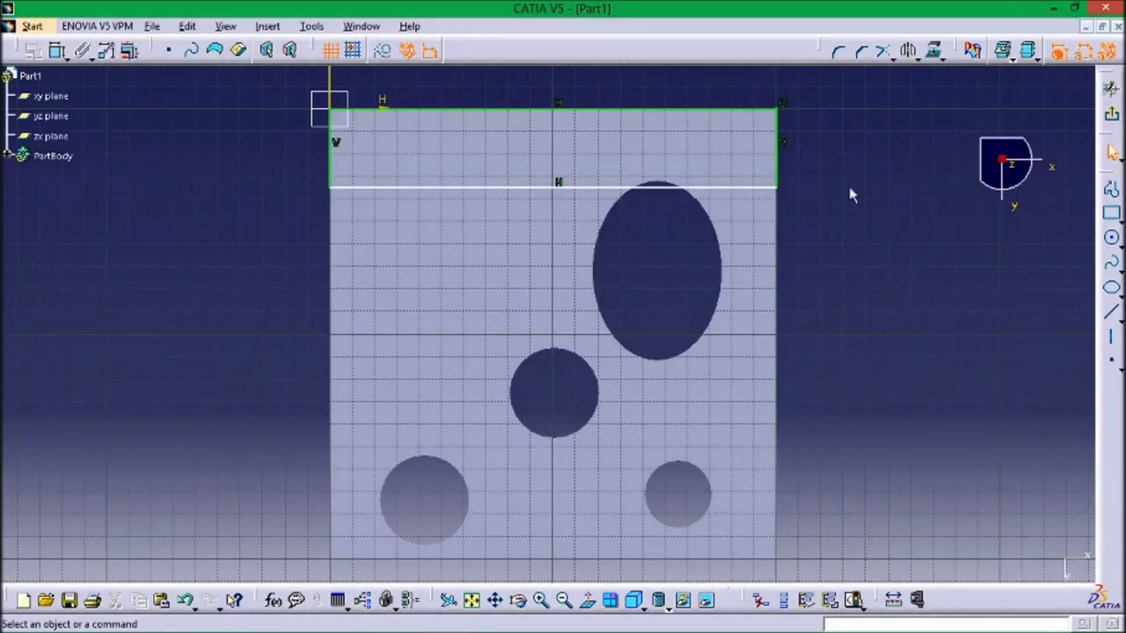
Dimension the rectangle's right vertical side and set its length to 100 mm
click(779, 148)
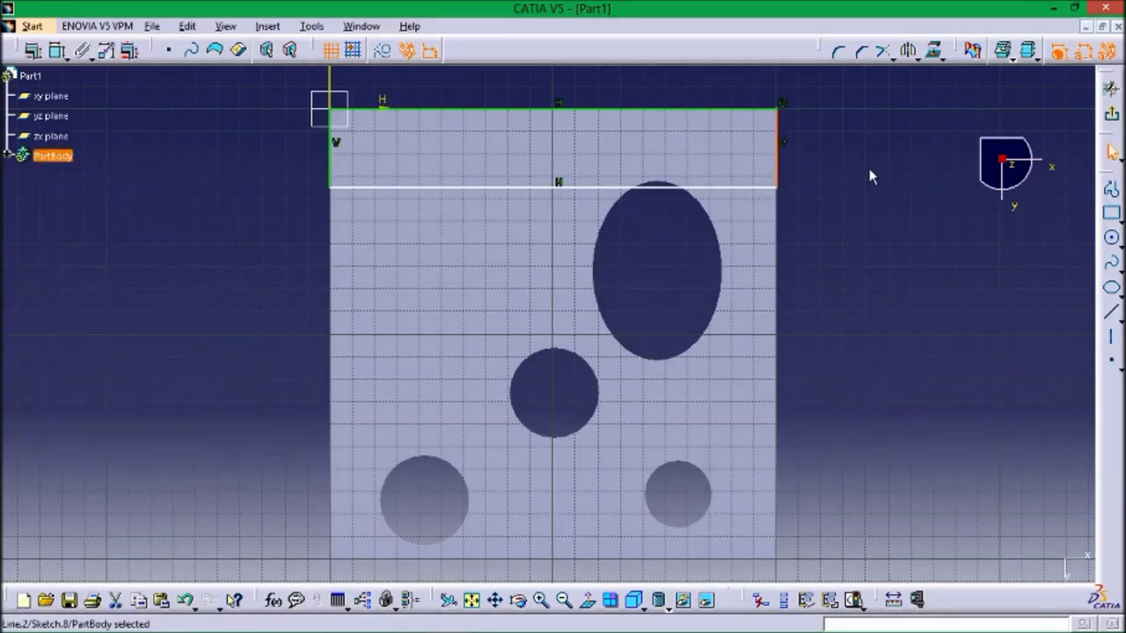
click(57, 50)
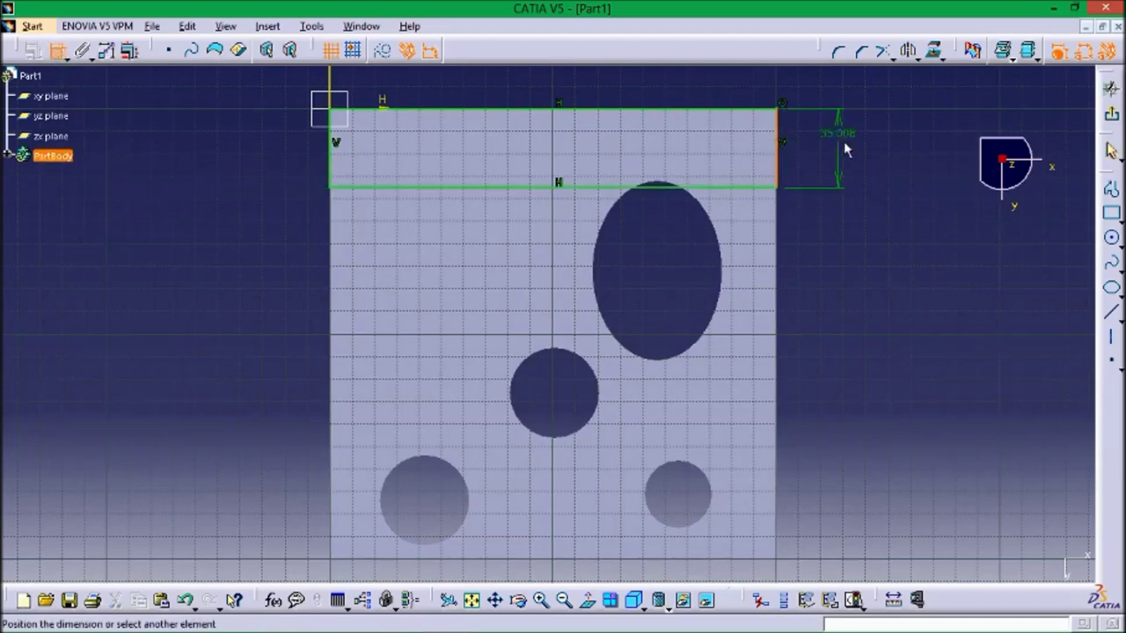
click(846, 149)
double_click(846, 149)
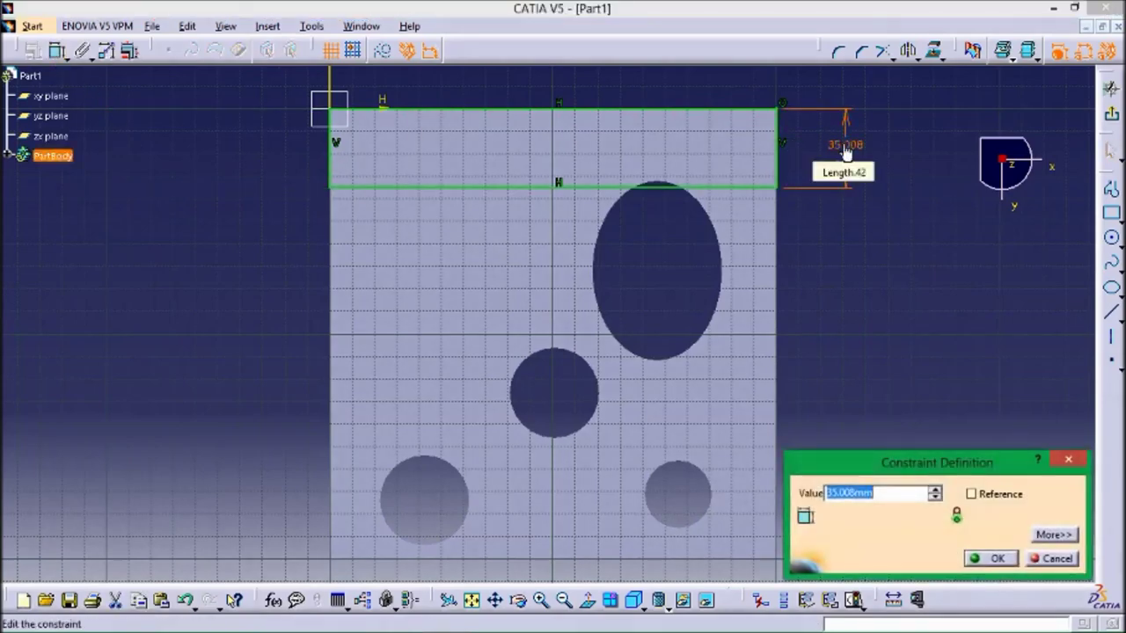
text(100)
key(Return)
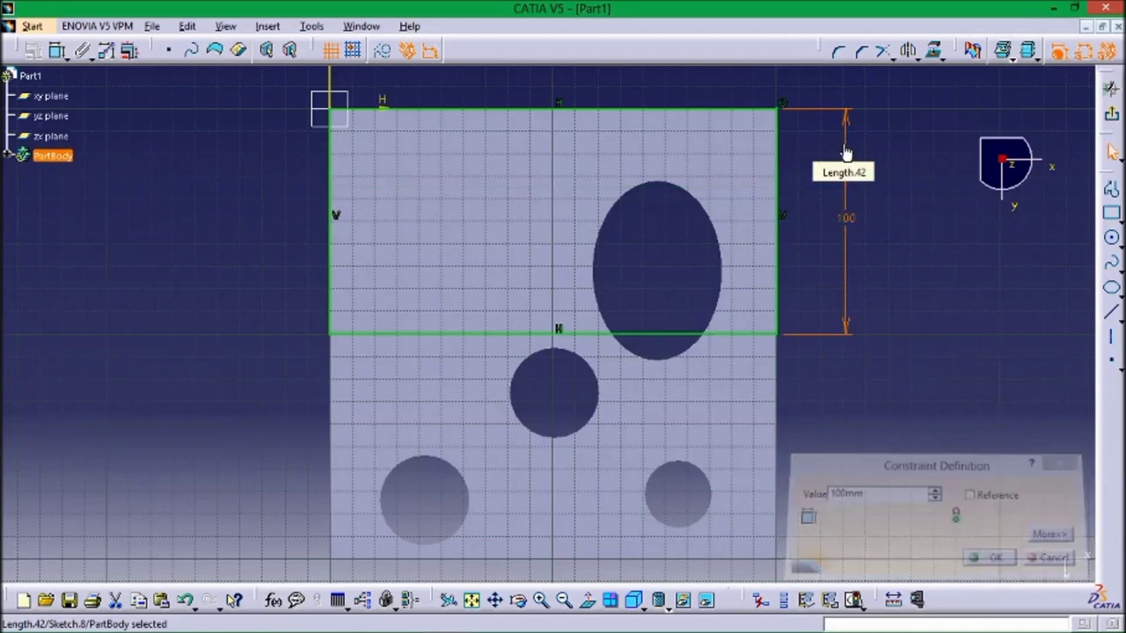
Set the vertical side's length to 200 mm and exit the sketch
double_click(850, 221)
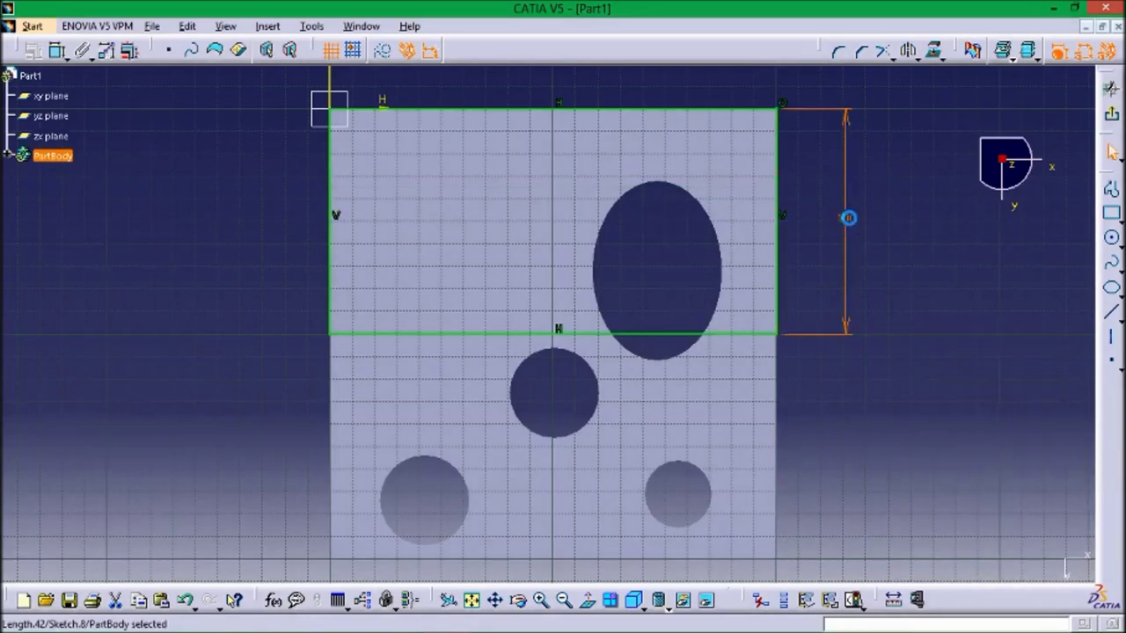
text(200)
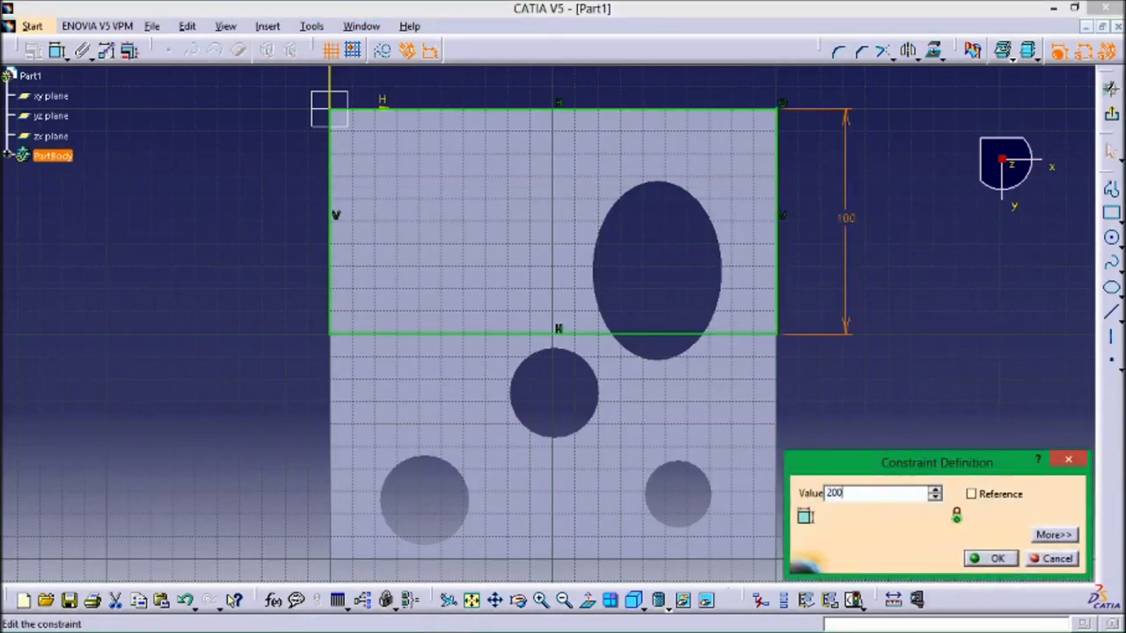
click(992, 558)
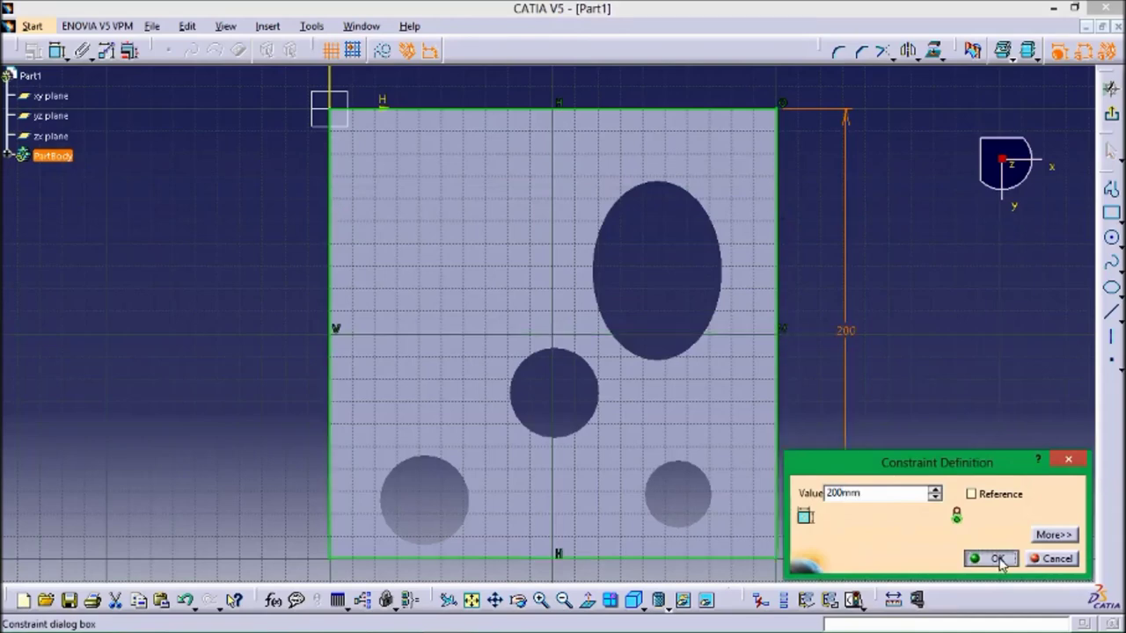
click(988, 381)
click(1110, 114)
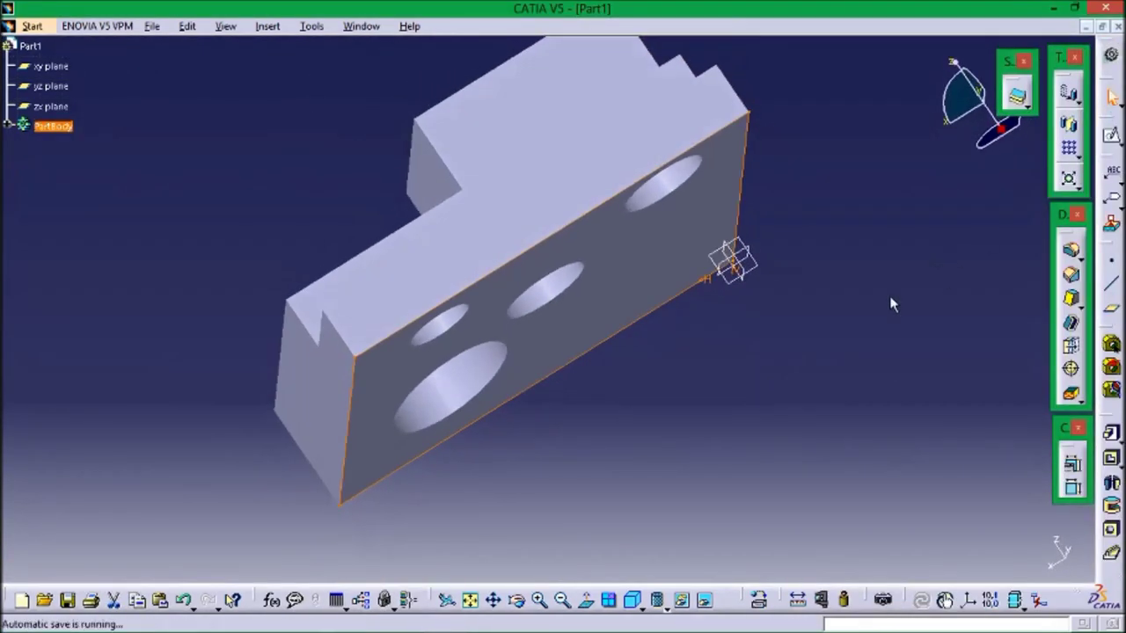
Insert a new empty body into the part
middle_drag(836, 204, 862, 231)
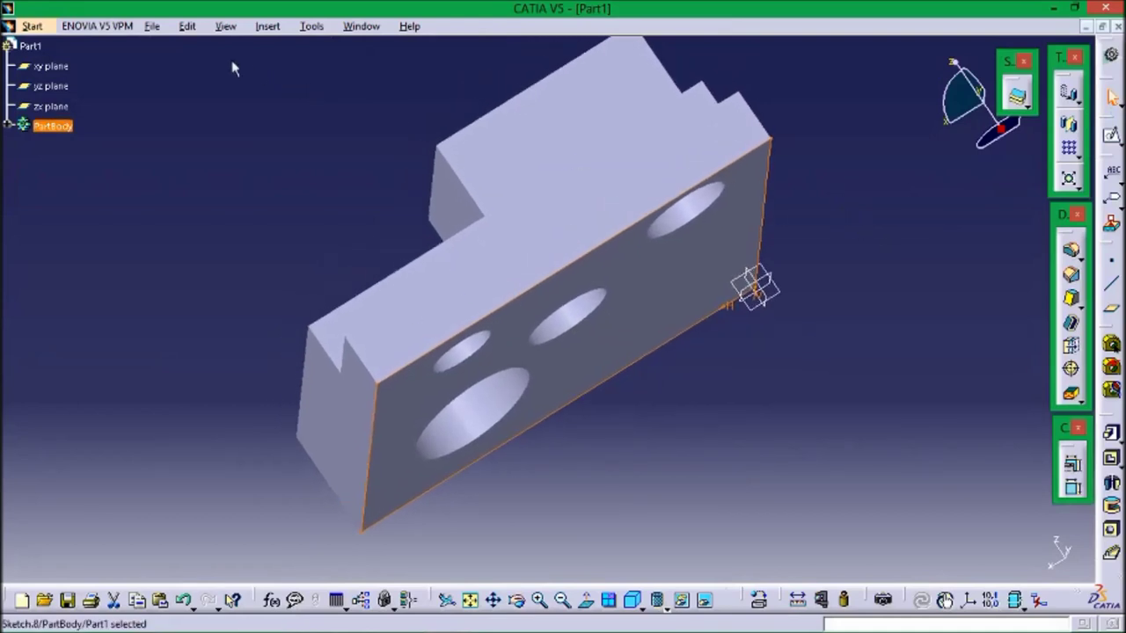
click(267, 27)
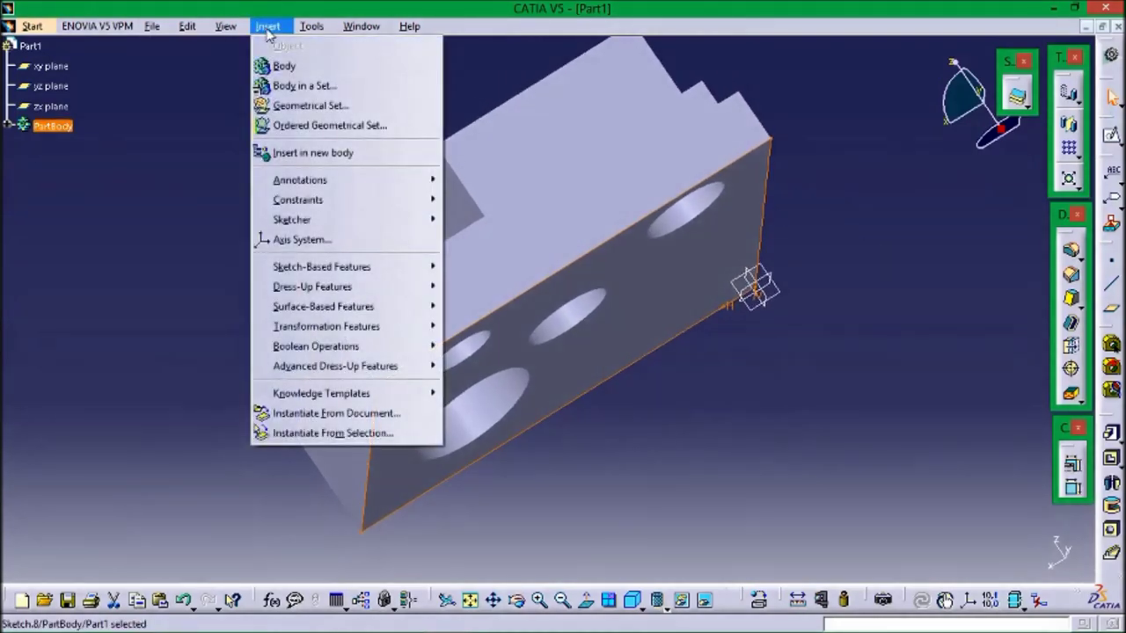
click(345, 72)
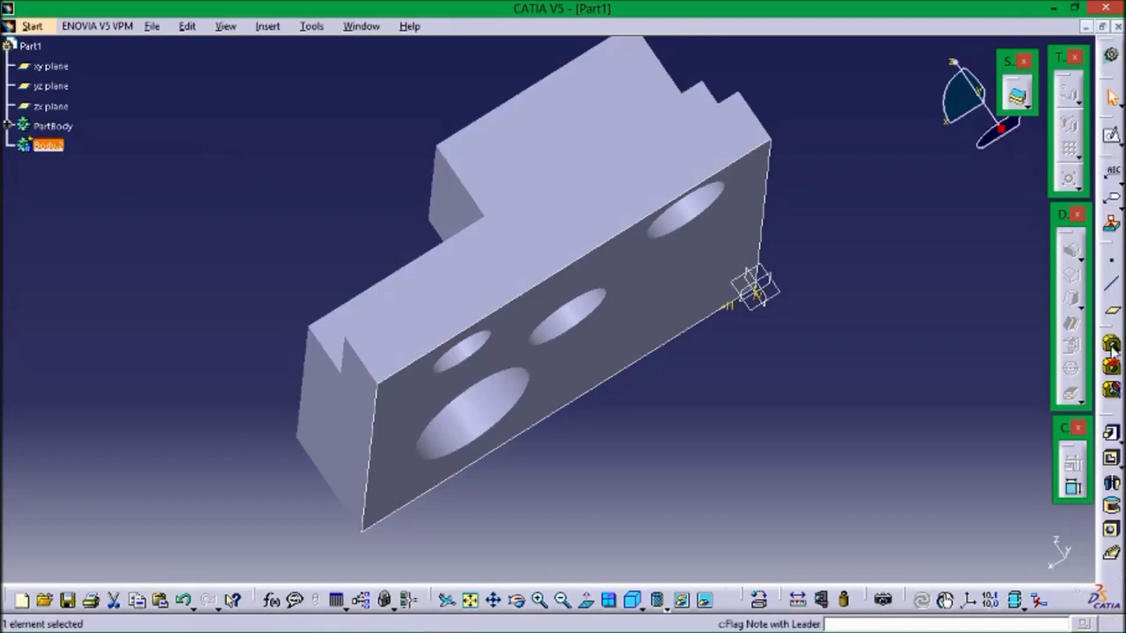
Pad the square underside sketch 100 mm in the reversed direction so the new body encloses the stepped block
click(1112, 436)
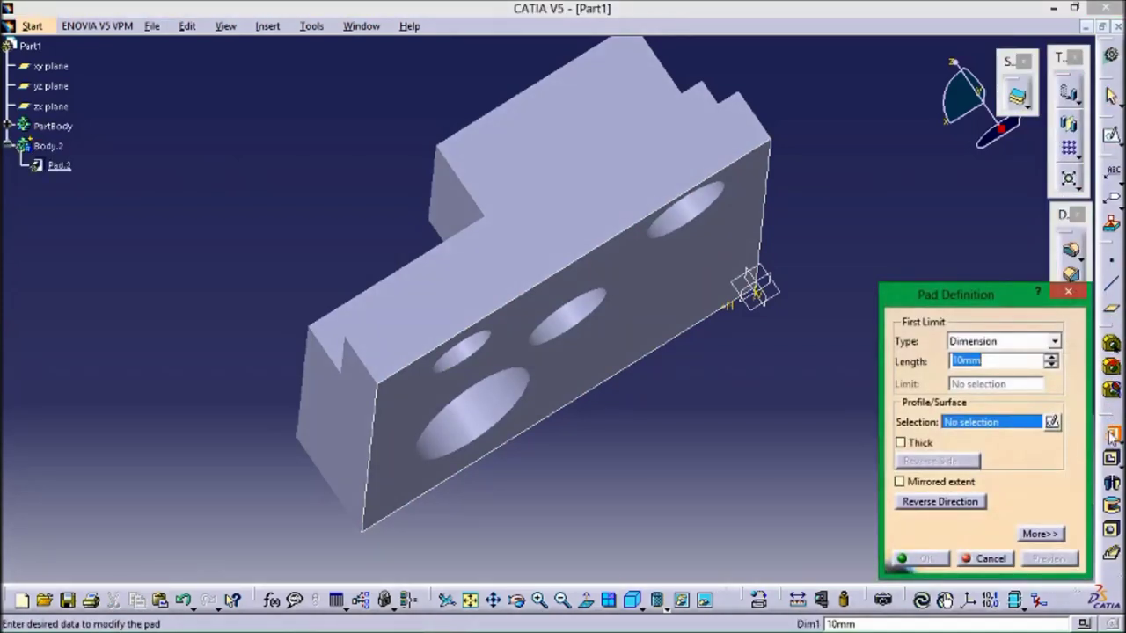
click(1008, 359)
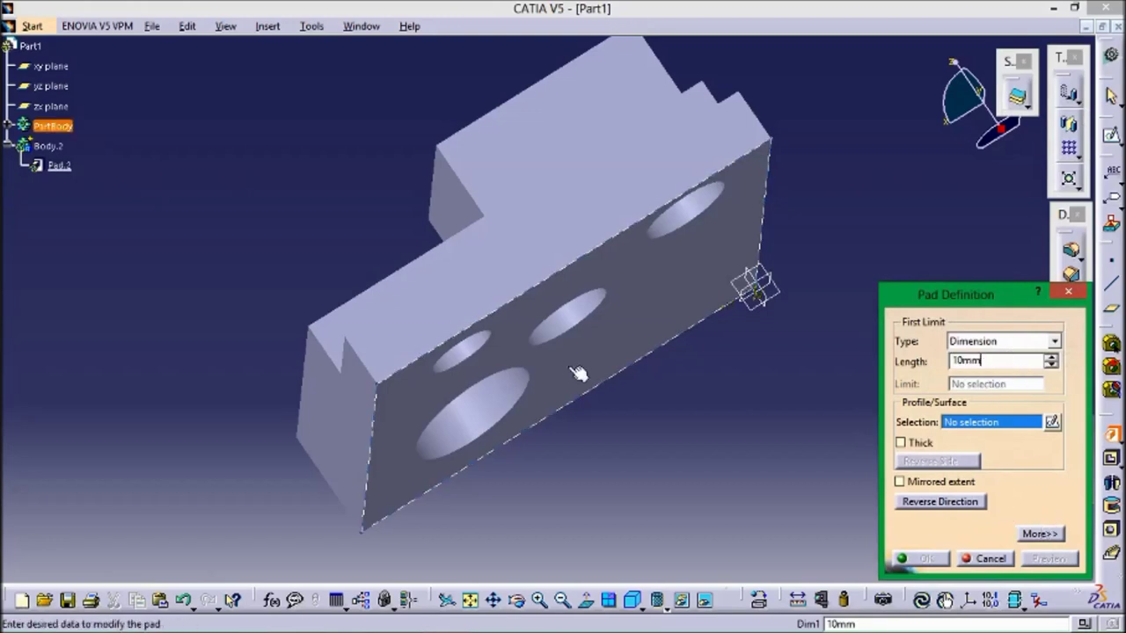
click(630, 382)
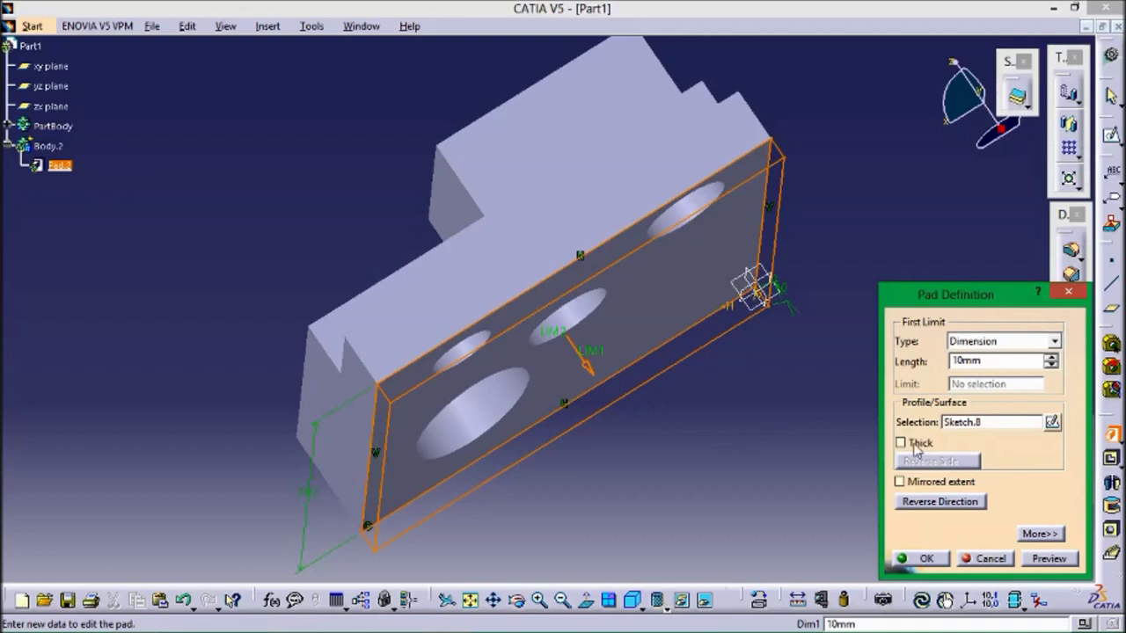
click(959, 507)
click(1002, 361)
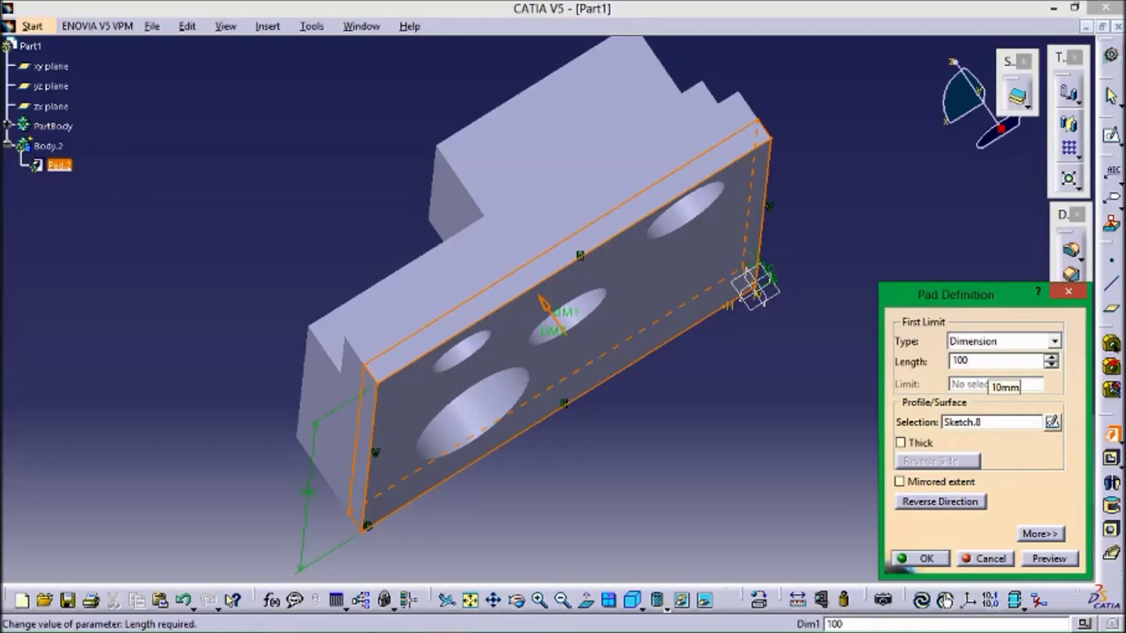
click(1050, 559)
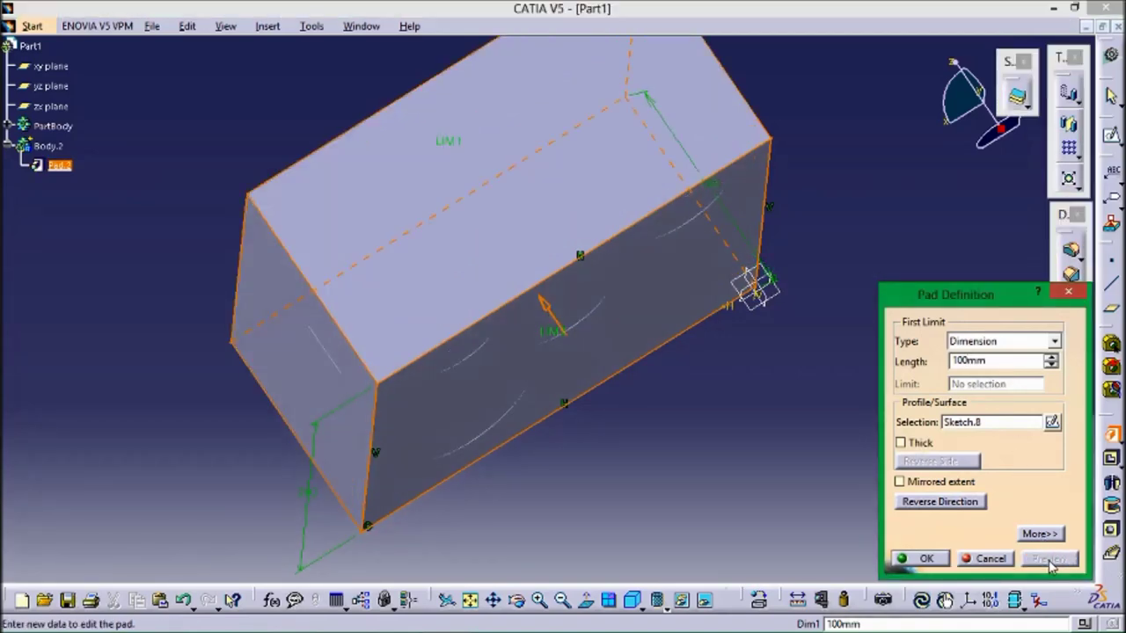
click(923, 559)
Set the new pad's fill colour to blue with a transparency of 50 in its graphic properties
middle_drag(917, 299, 965, 329)
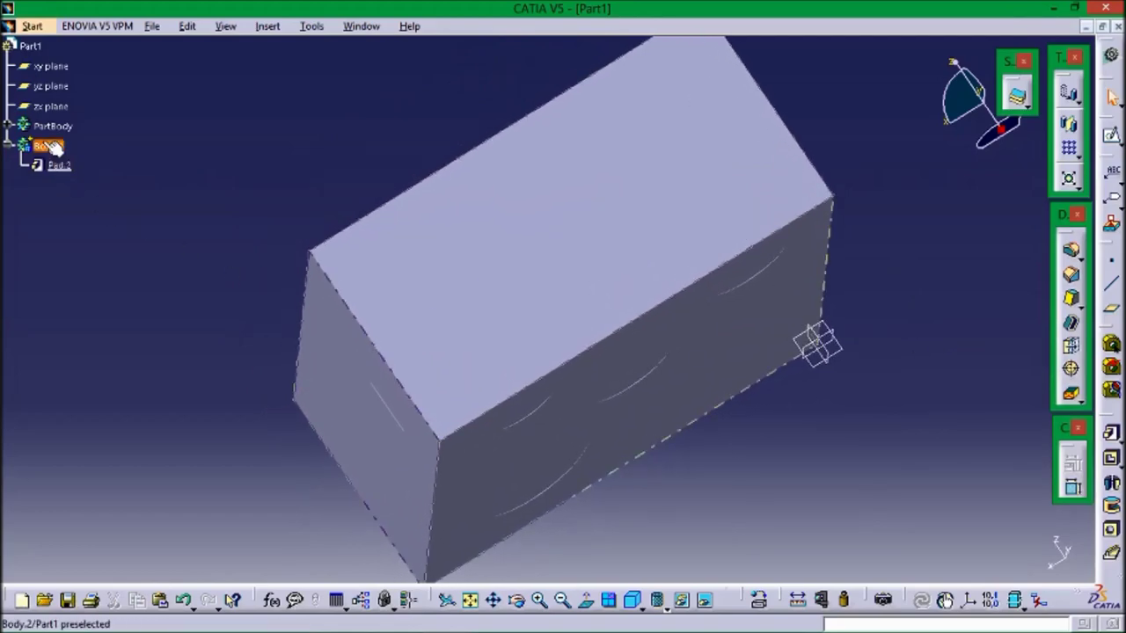
right_click(55, 168)
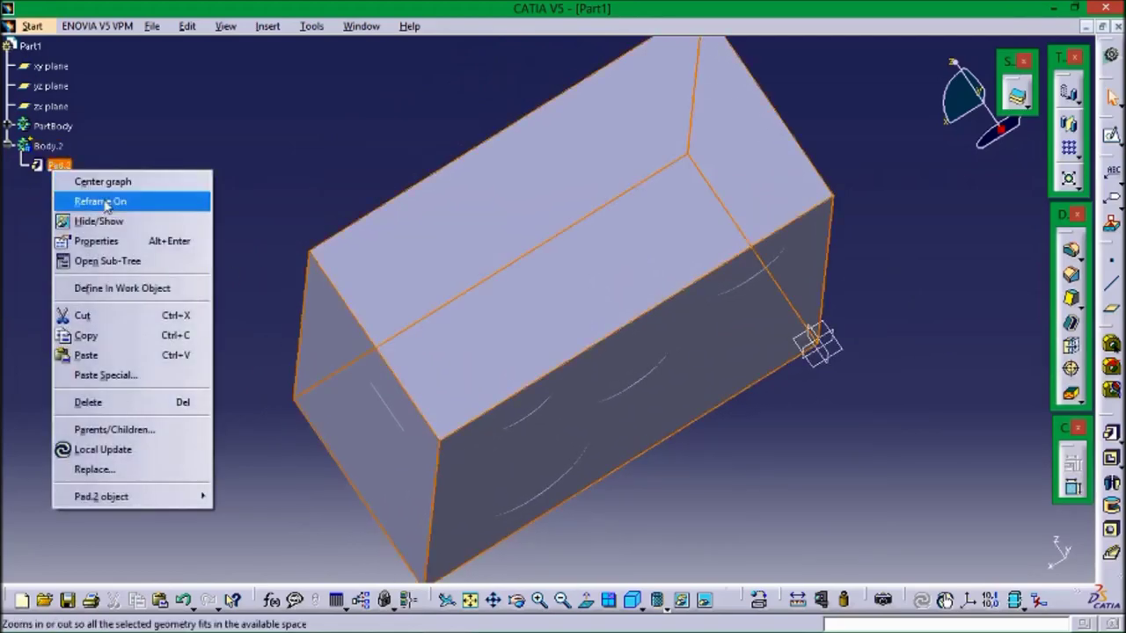
click(128, 244)
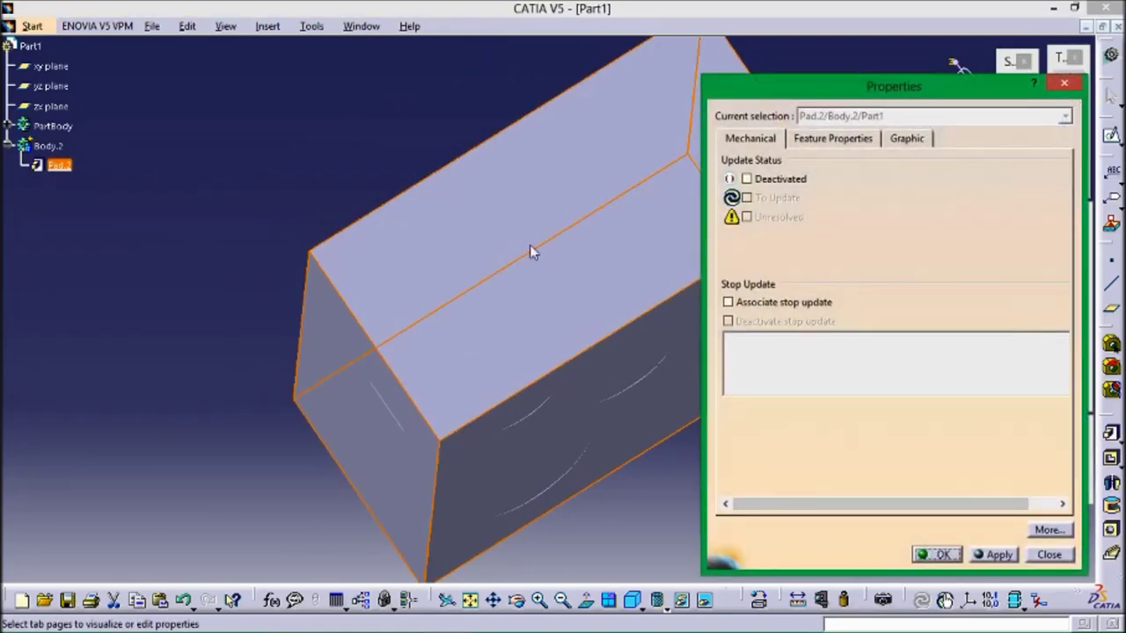
click(923, 141)
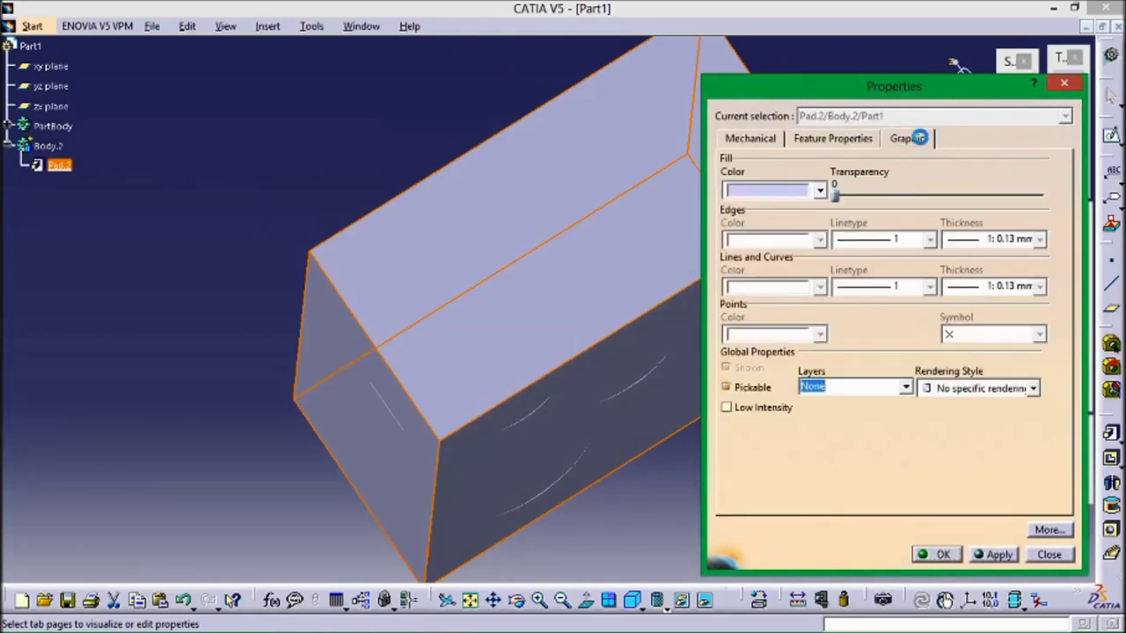
click(819, 191)
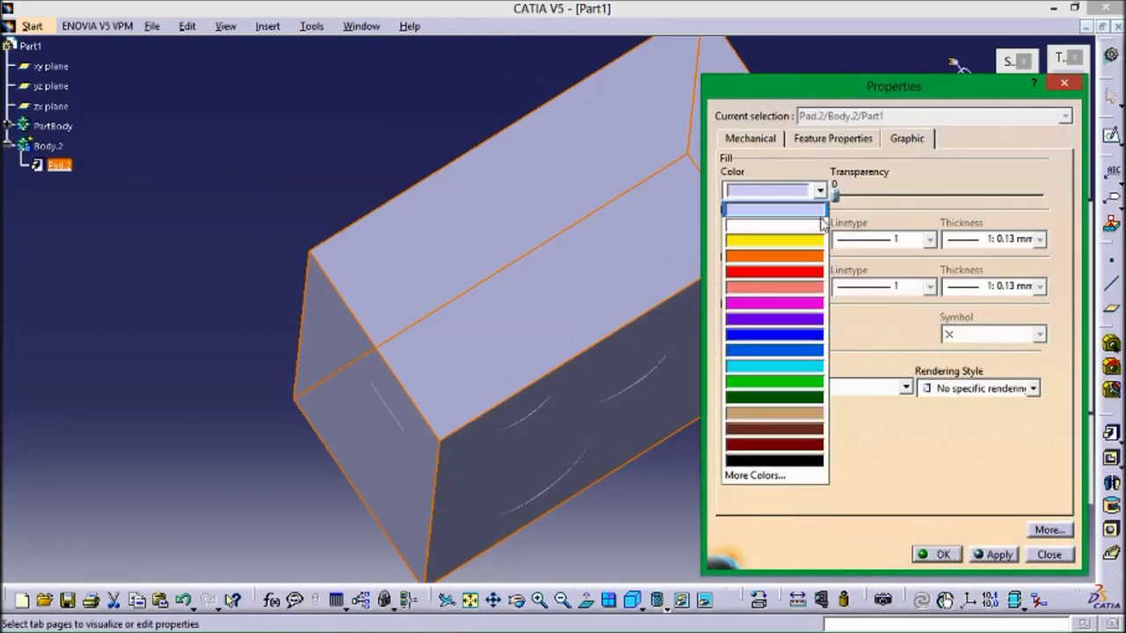
click(813, 336)
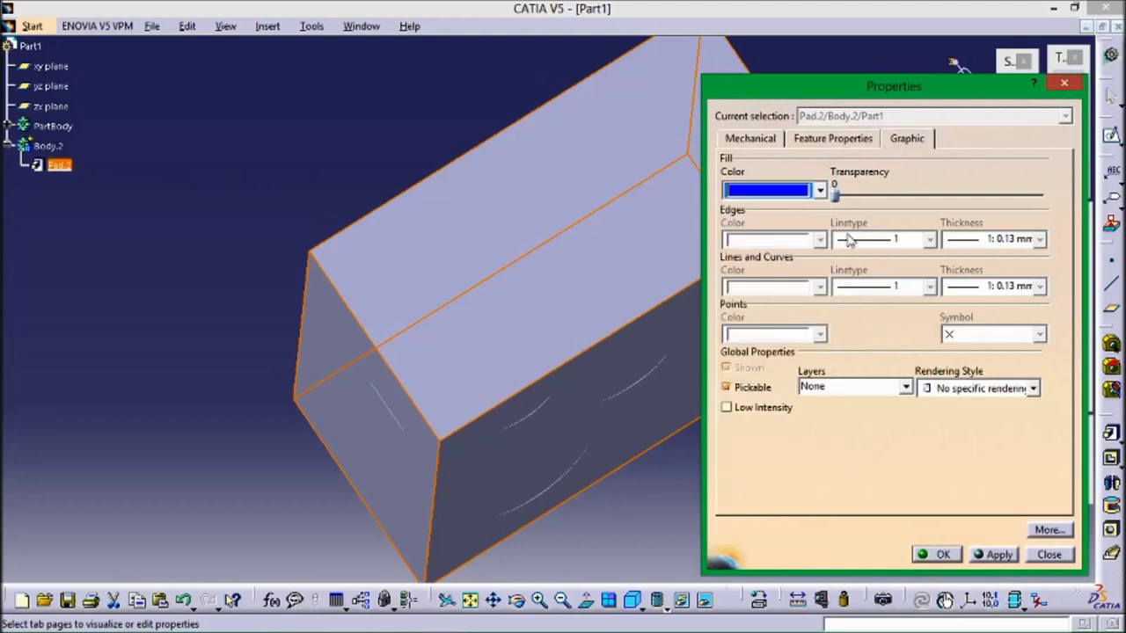
drag(837, 201, 877, 206)
click(997, 555)
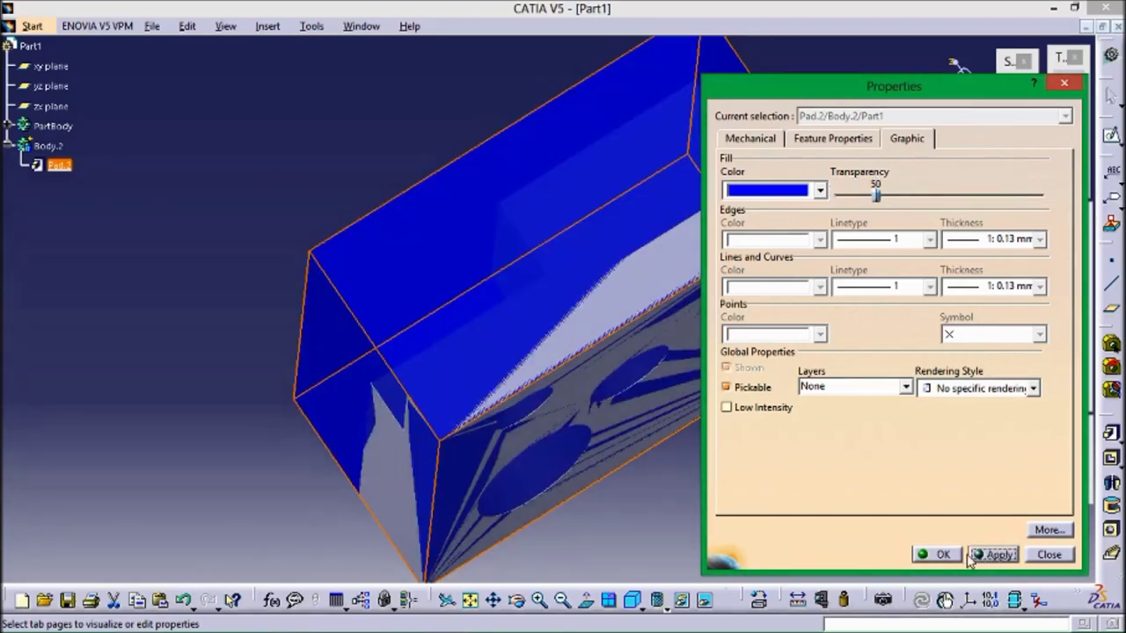
click(935, 555)
click(861, 505)
Show the model from above in isometric orientation and switch to the Advanced Machining workbench
middle_drag(862, 505, 844, 299)
click(467, 254)
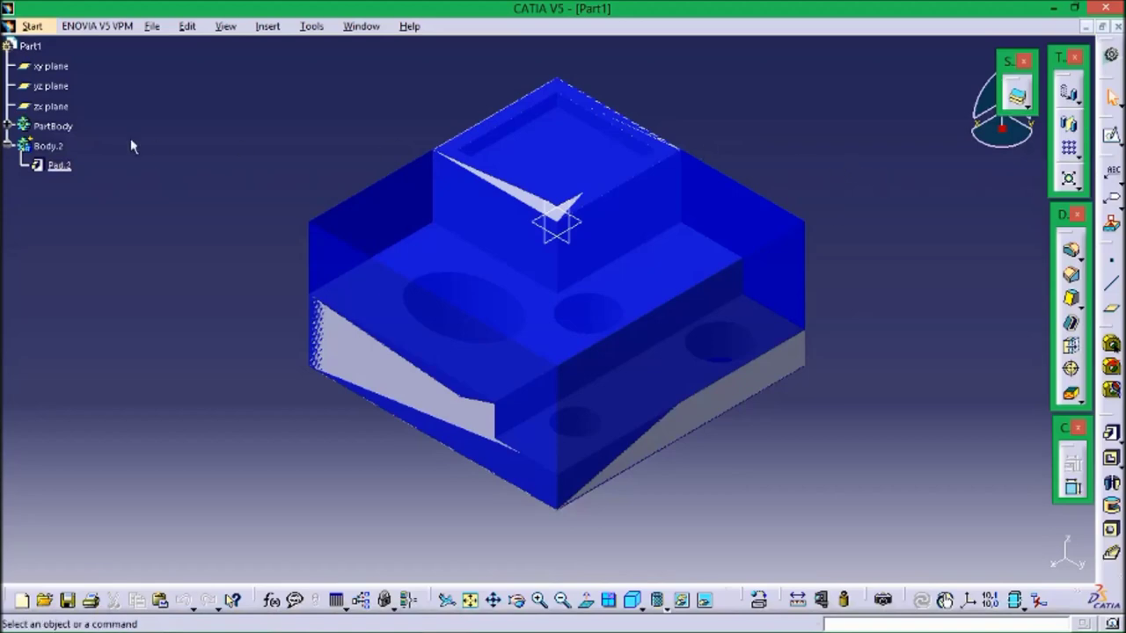
click(31, 26)
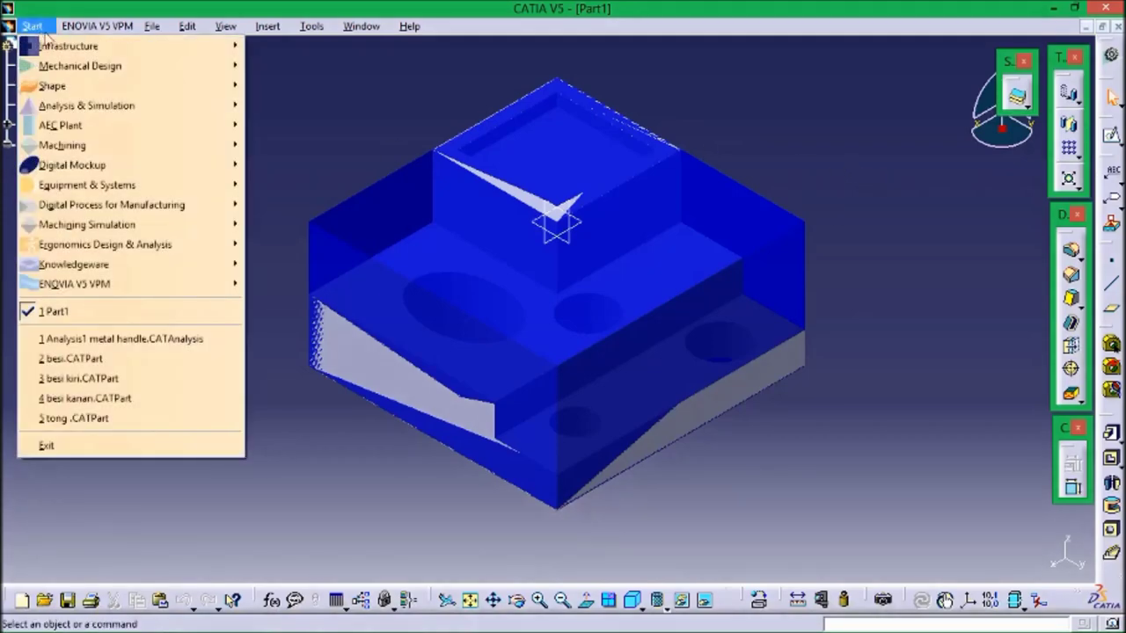
mouse_move(131, 146)
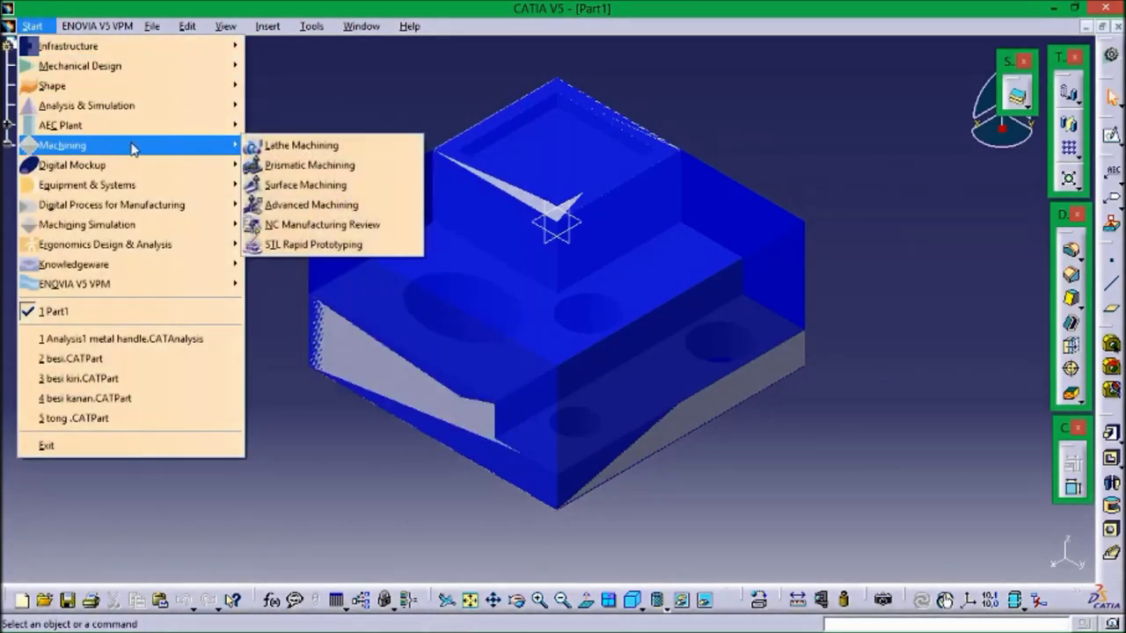
click(298, 204)
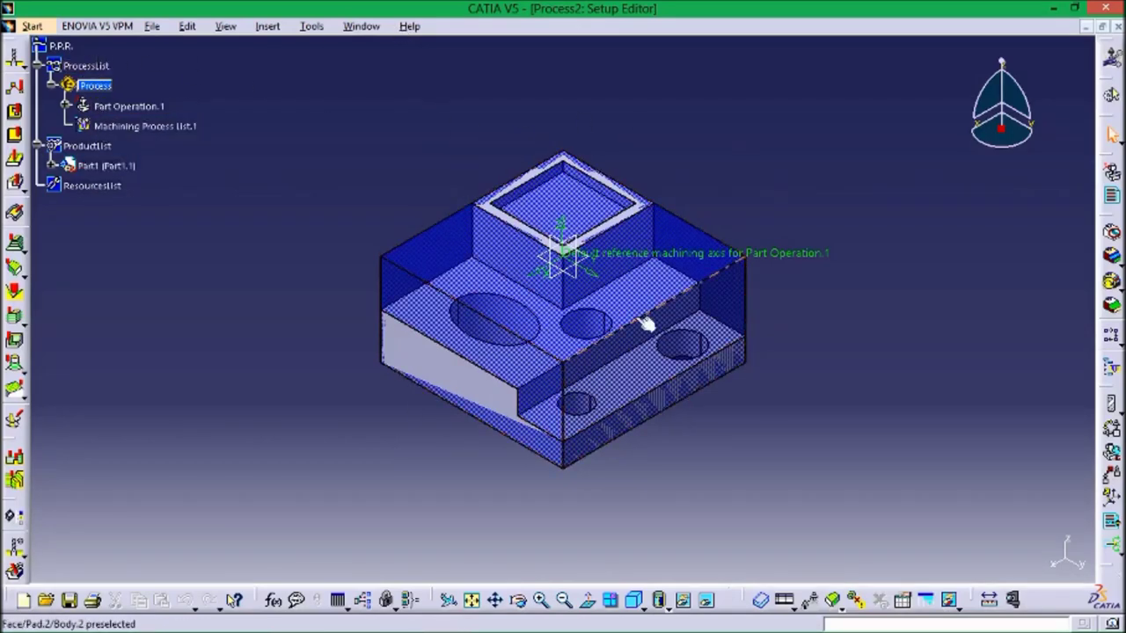
Rename the part operation as Product 1 and assign the 3-axis machine with its default settings
double_click(126, 106)
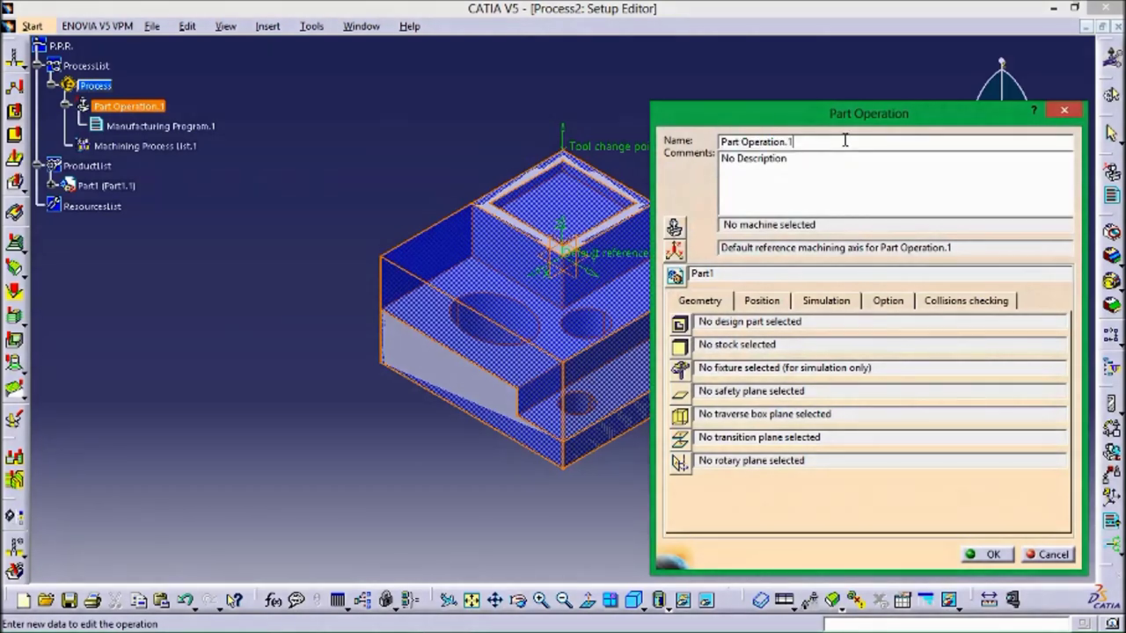
double_click(845, 141)
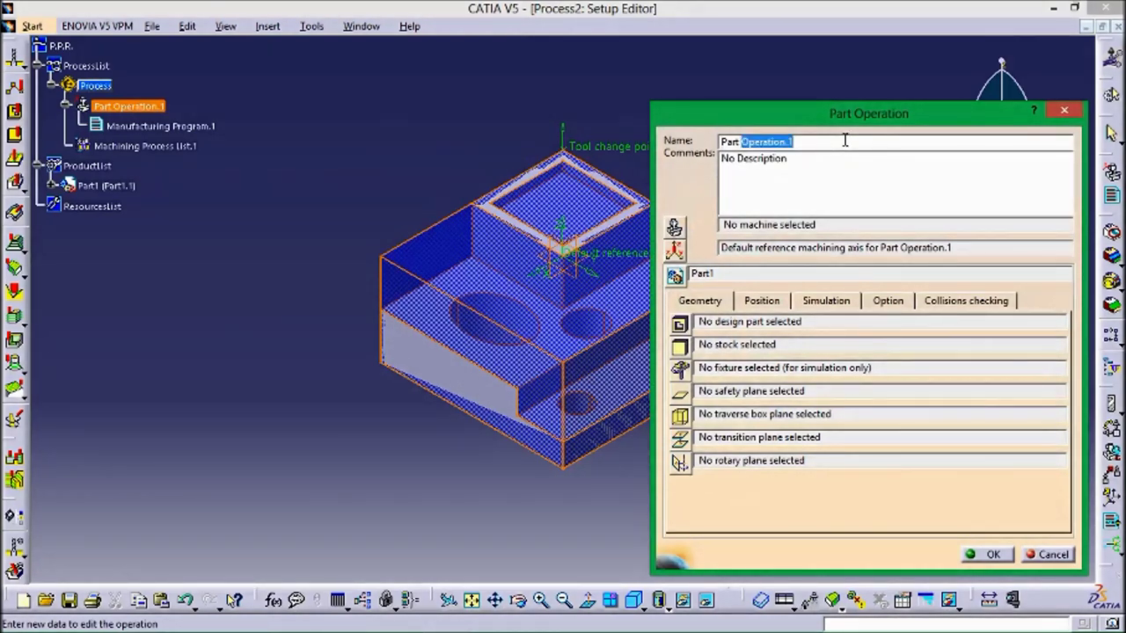
key(BackSpace)
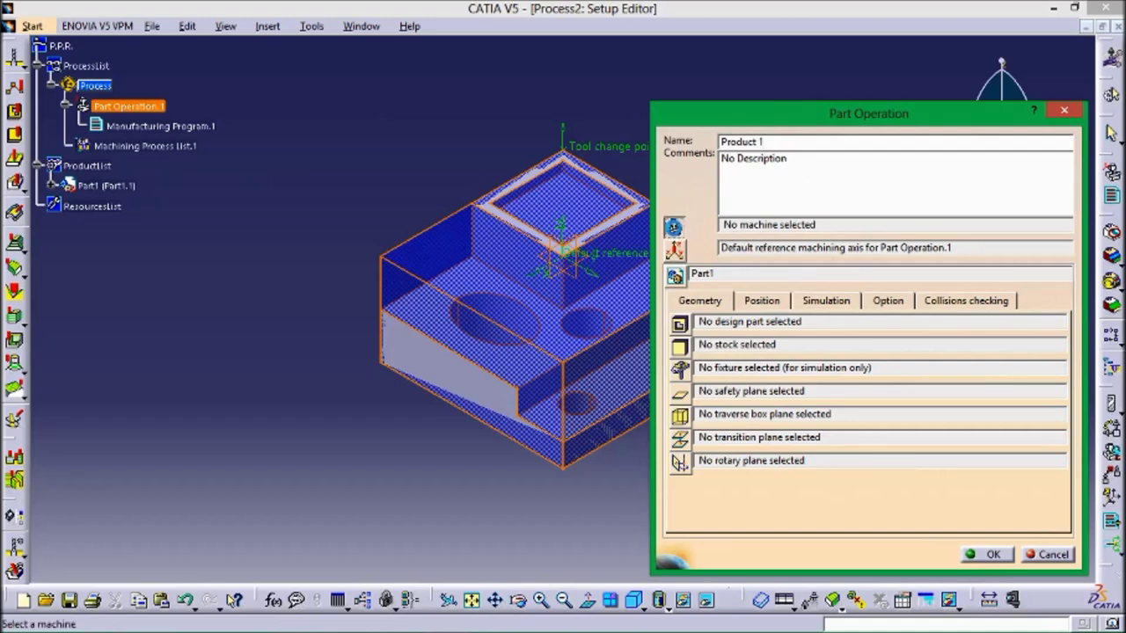
click(673, 228)
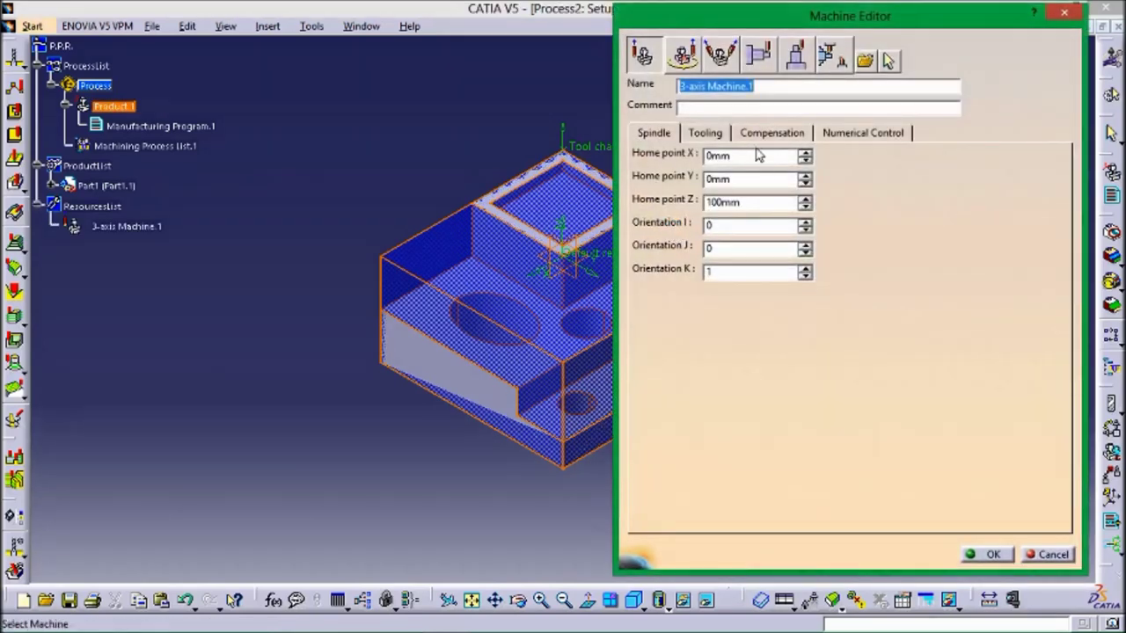
click(985, 555)
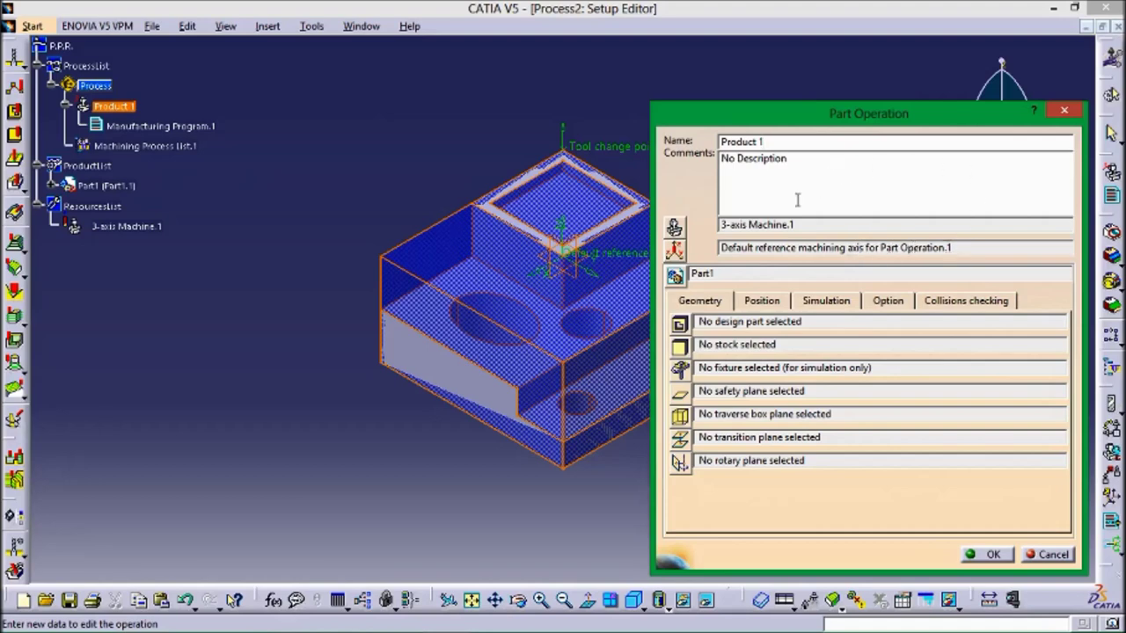
Place the origin of the default reference machining axis at the stock's upper front corner
click(674, 250)
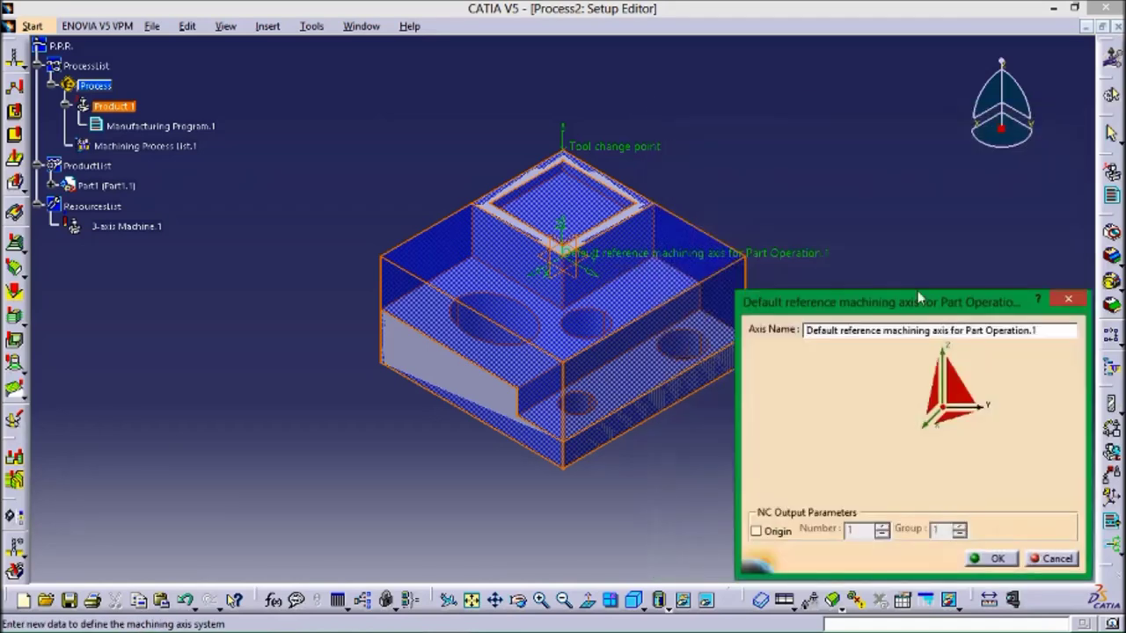
click(941, 407)
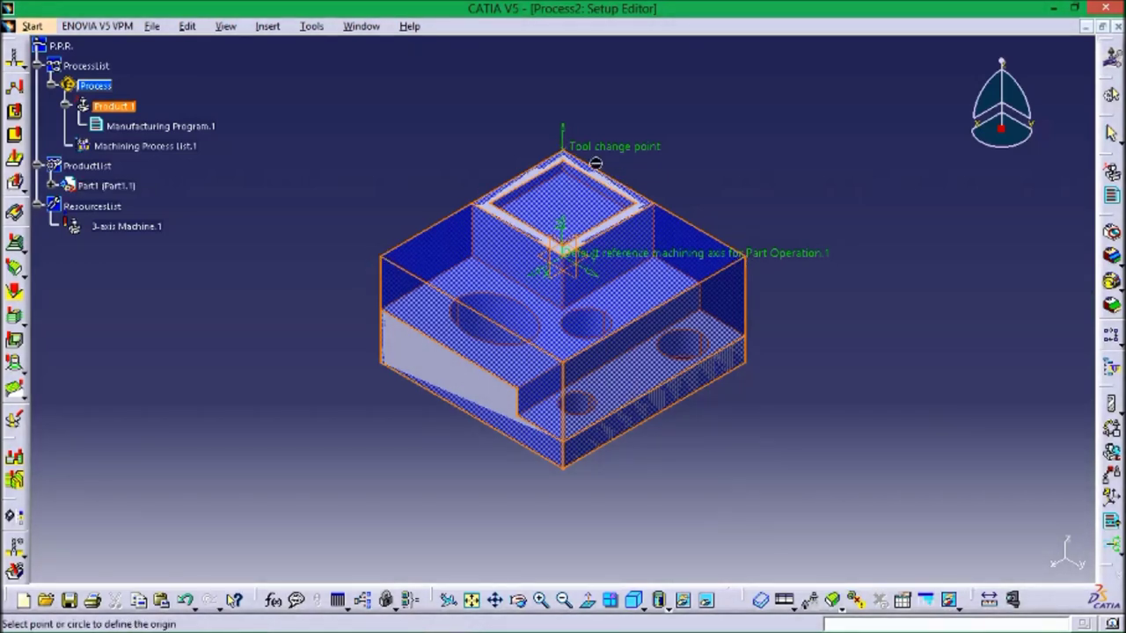
click(572, 369)
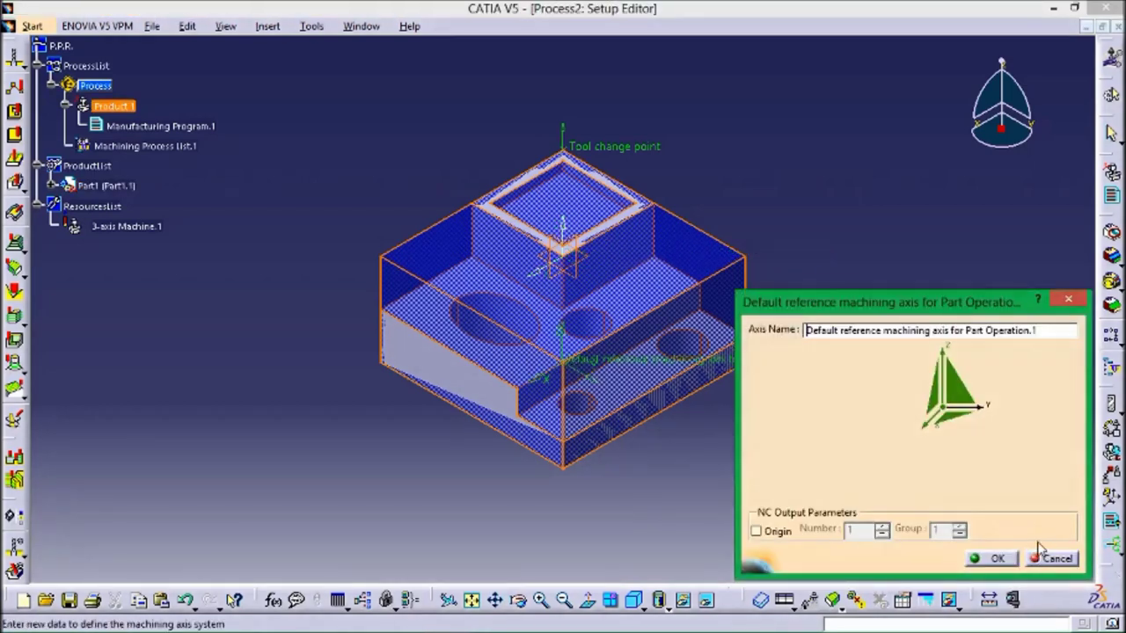
click(996, 559)
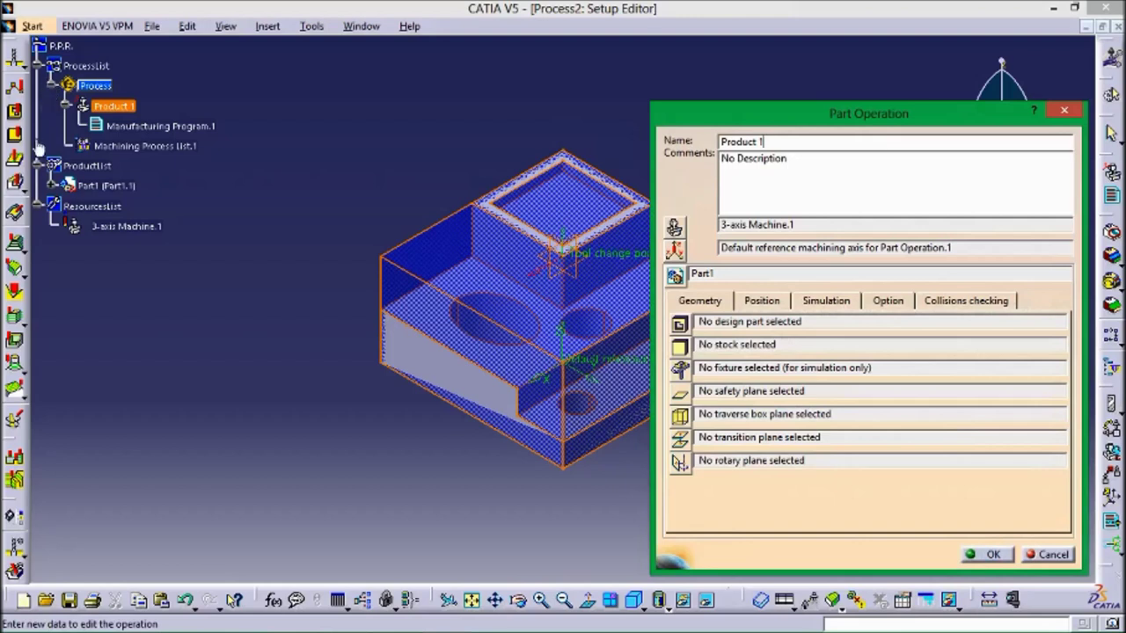
Assign PartBody of Part1 as the design part of the part operation
click(49, 189)
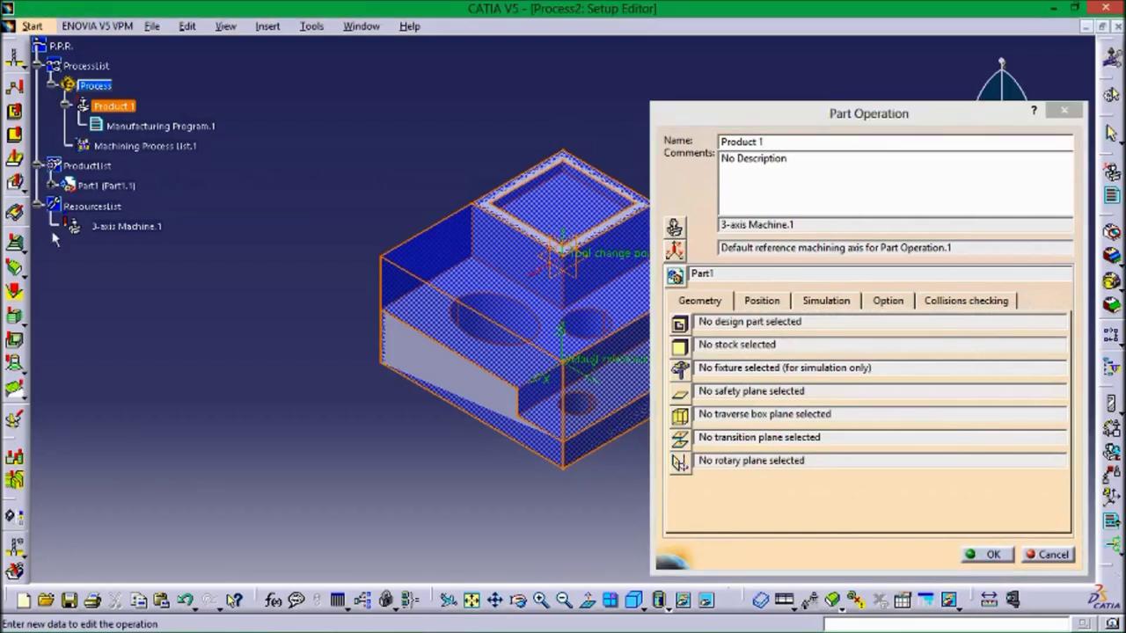
click(53, 185)
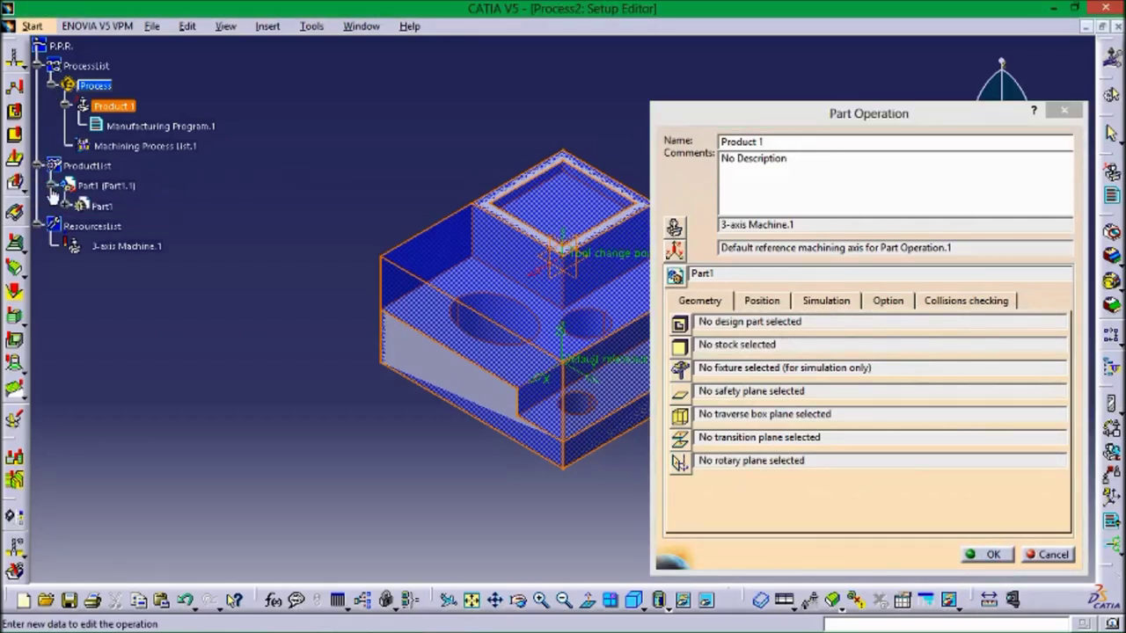
click(66, 205)
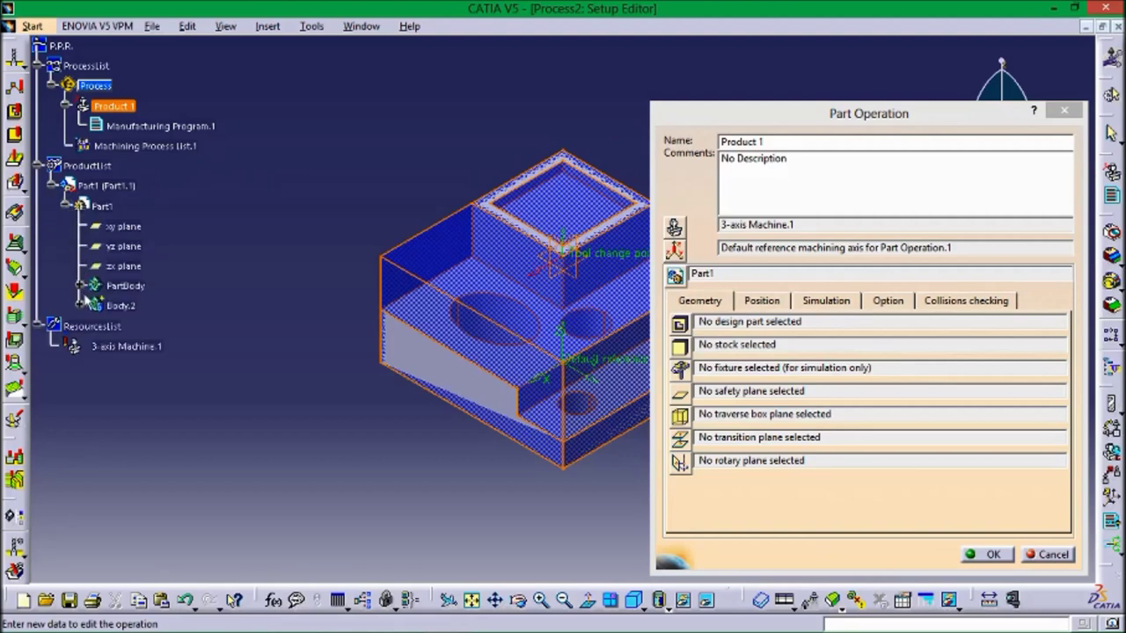
click(81, 287)
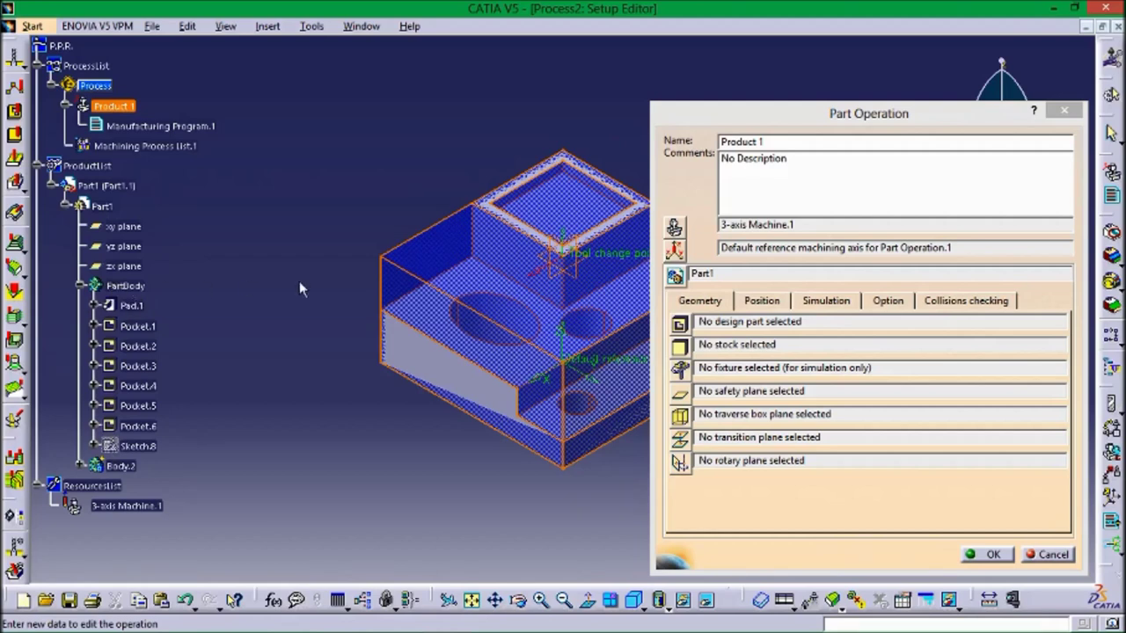
click(679, 323)
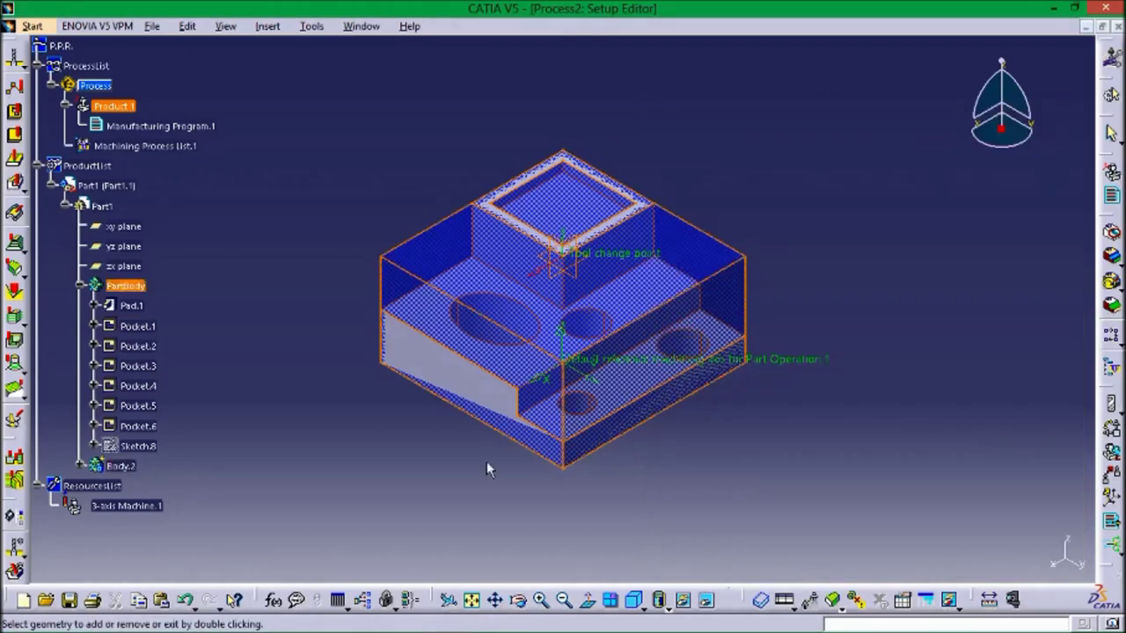
click(128, 294)
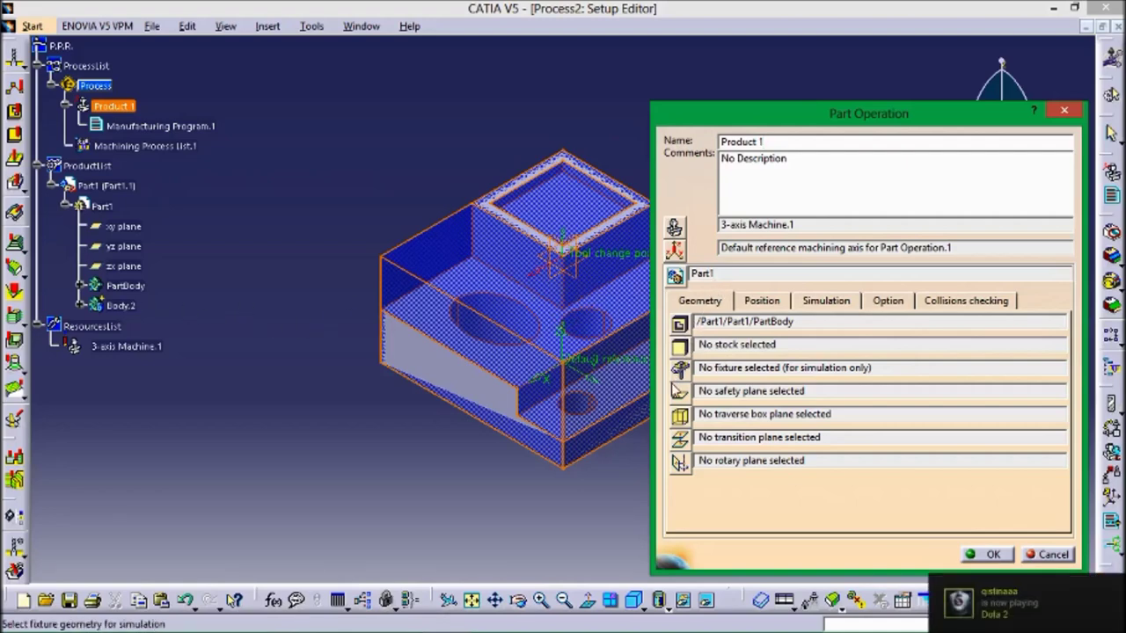
Define the stock body's top face as the safety plane and accept the part operation
click(680, 396)
click(659, 284)
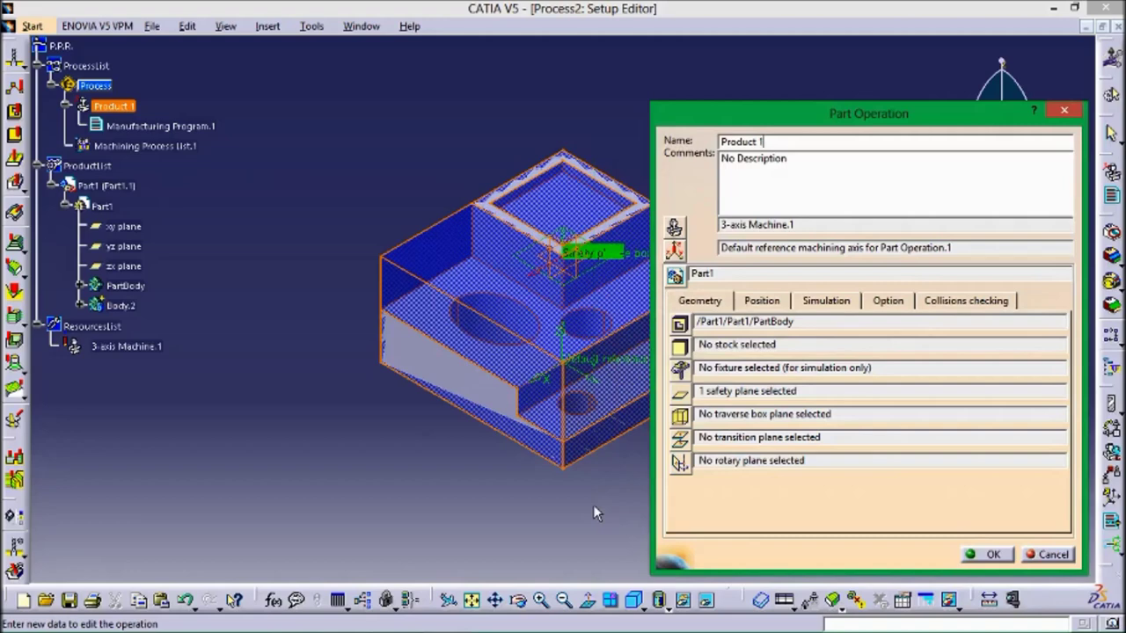
click(981, 555)
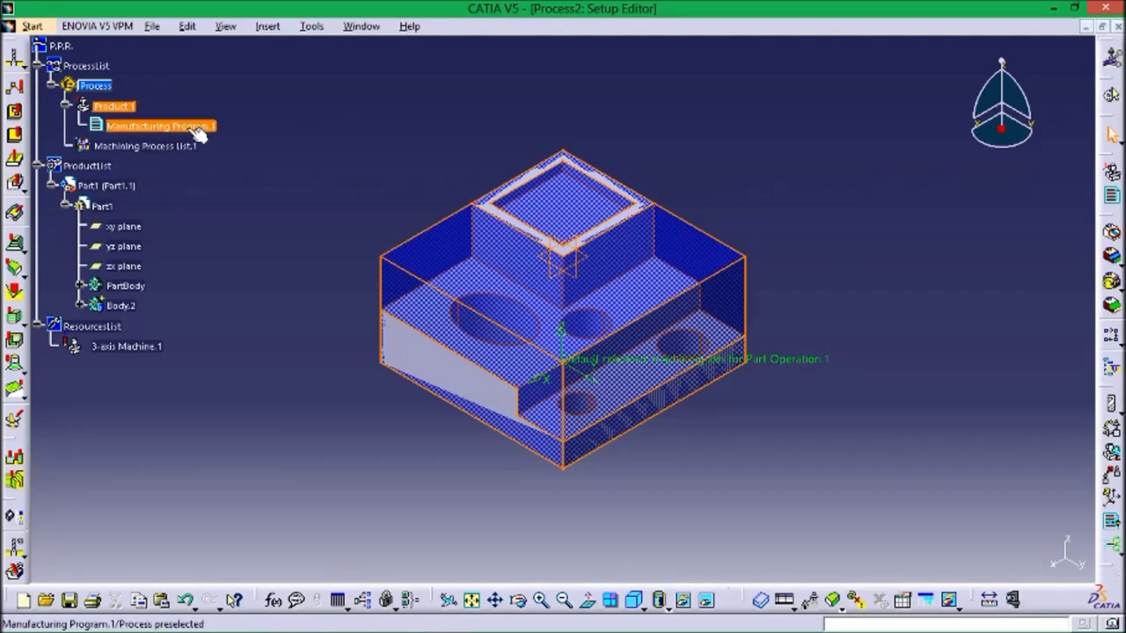
Insert an End Mill tool change into Manufacturing Program.1
click(67, 106)
click(66, 105)
click(323, 103)
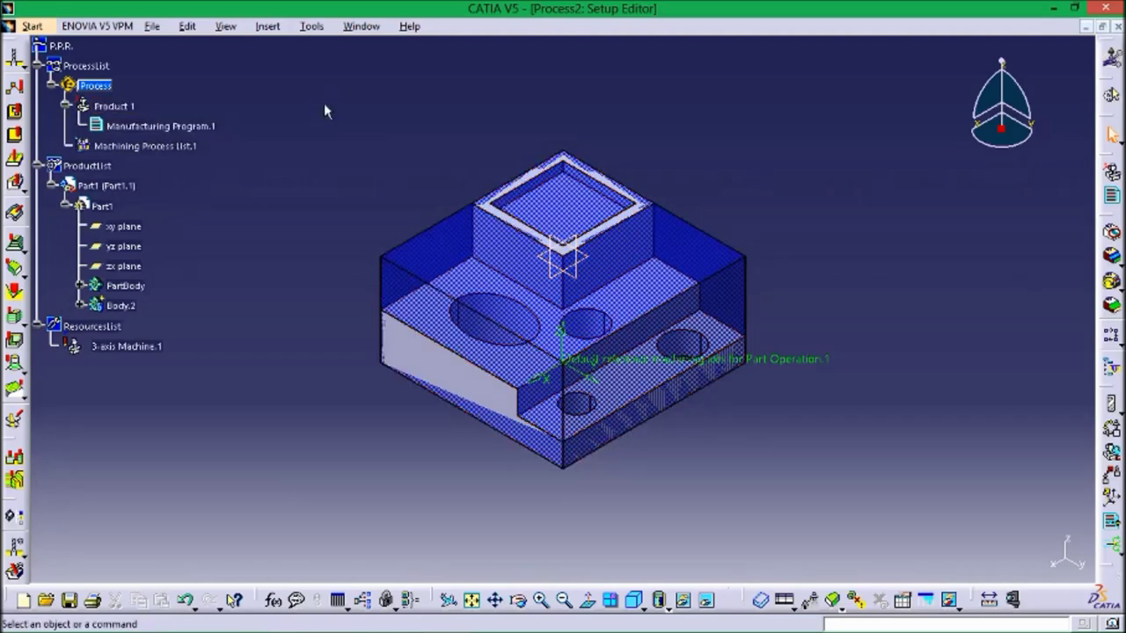
click(230, 124)
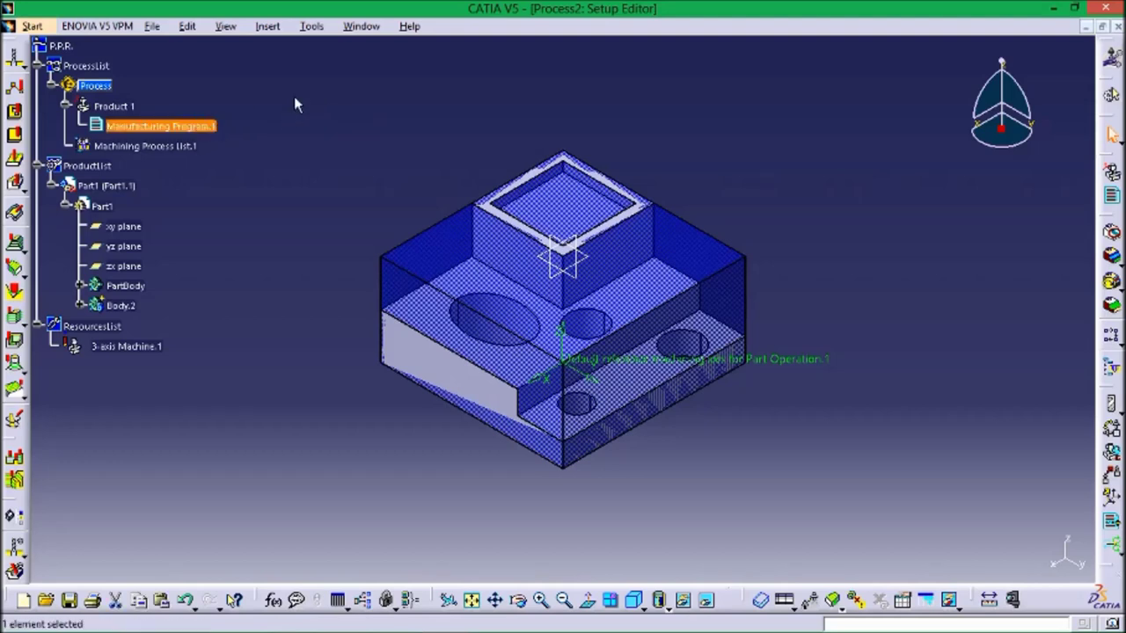
click(269, 27)
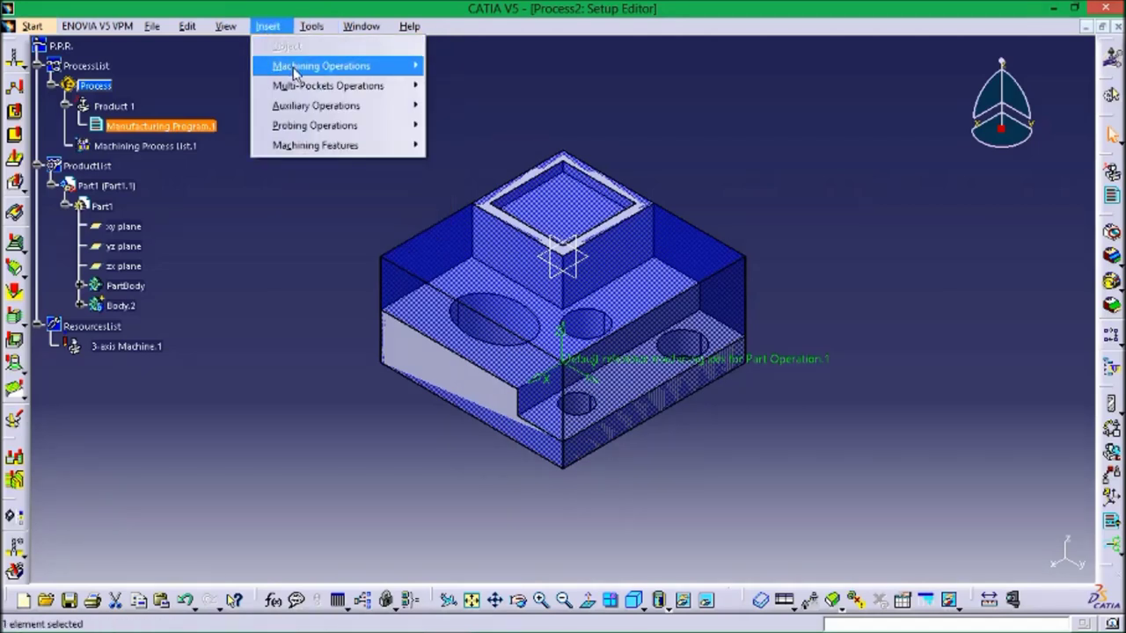
mouse_move(294, 74)
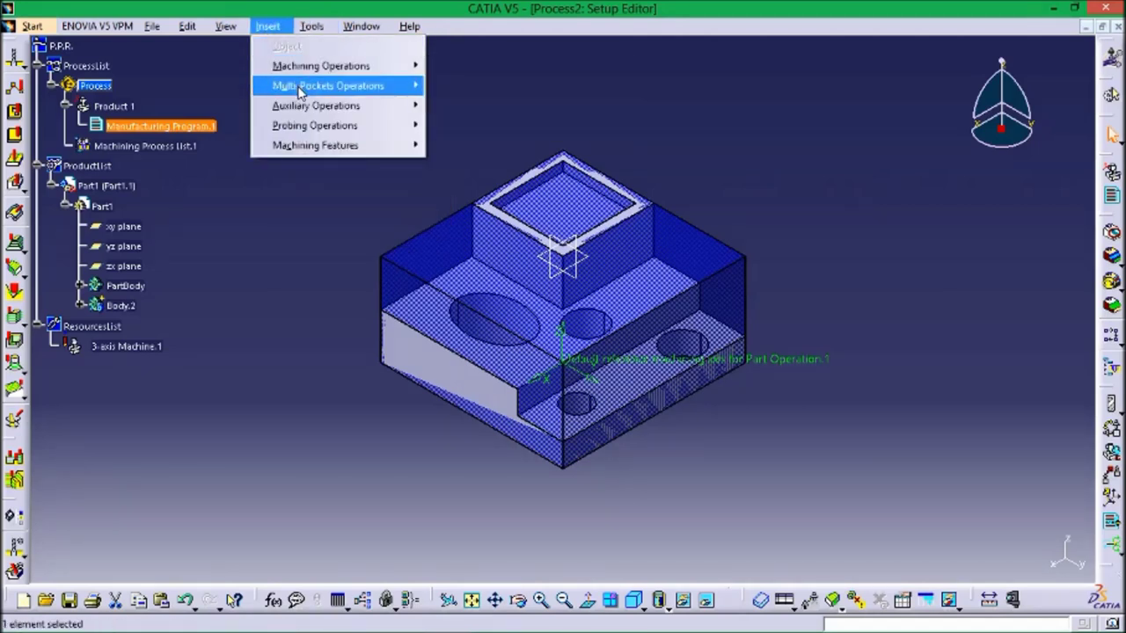
mouse_move(305, 110)
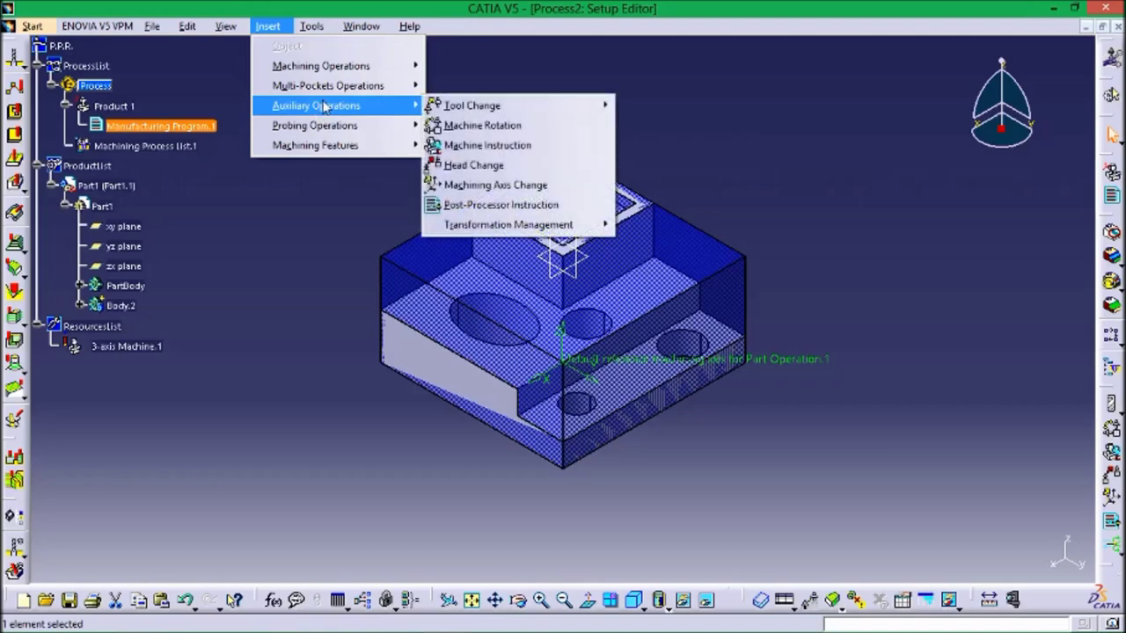
mouse_move(339, 70)
mouse_move(515, 115)
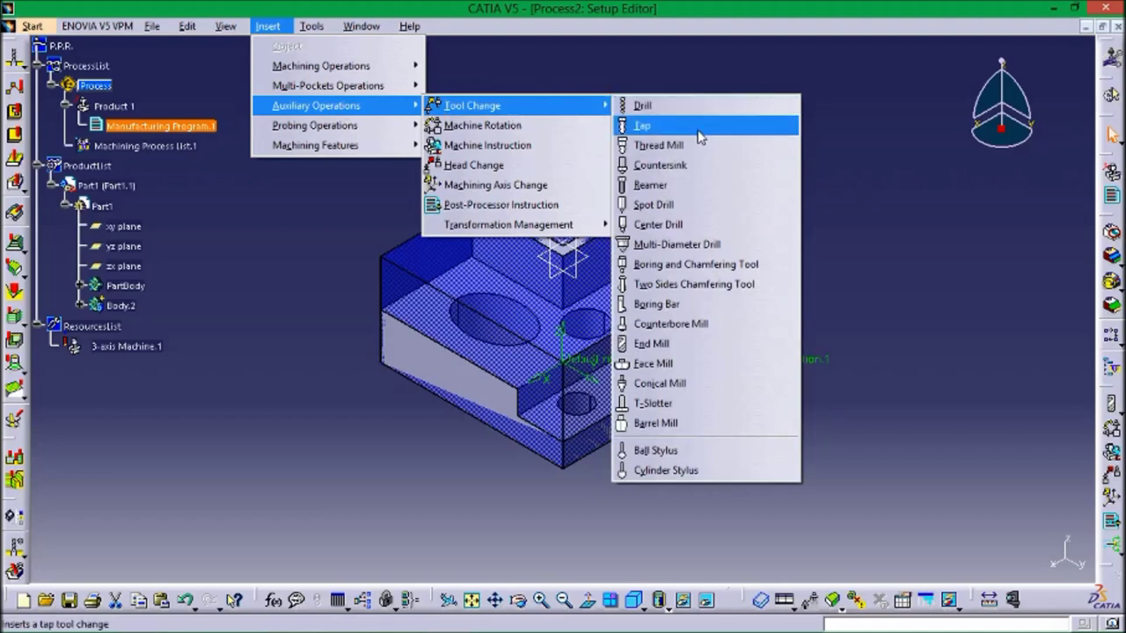
click(691, 346)
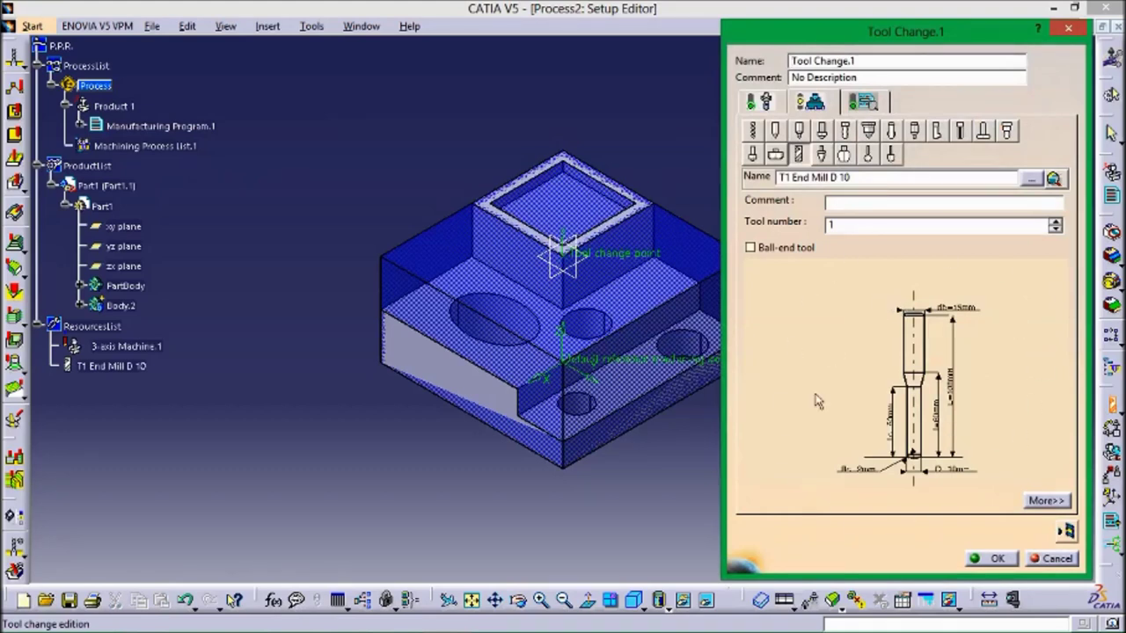
Set the end mill's body diameter and nominal diameter to 5 mm and accept the tool change
double_click(959, 309)
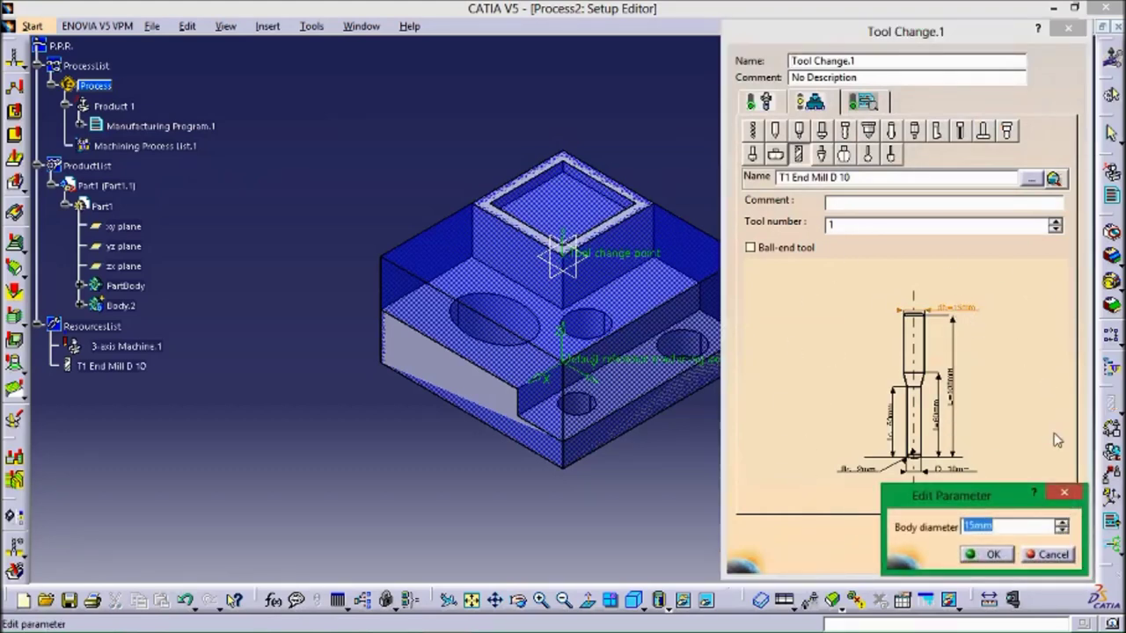
text(5)
click(1007, 556)
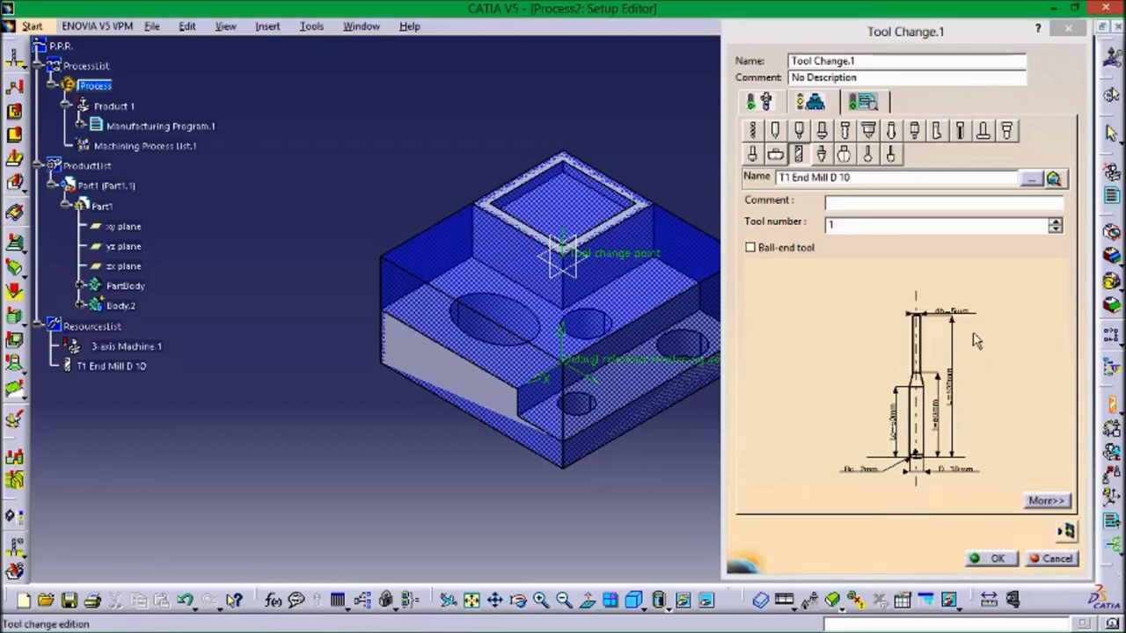
double_click(962, 471)
text(5)
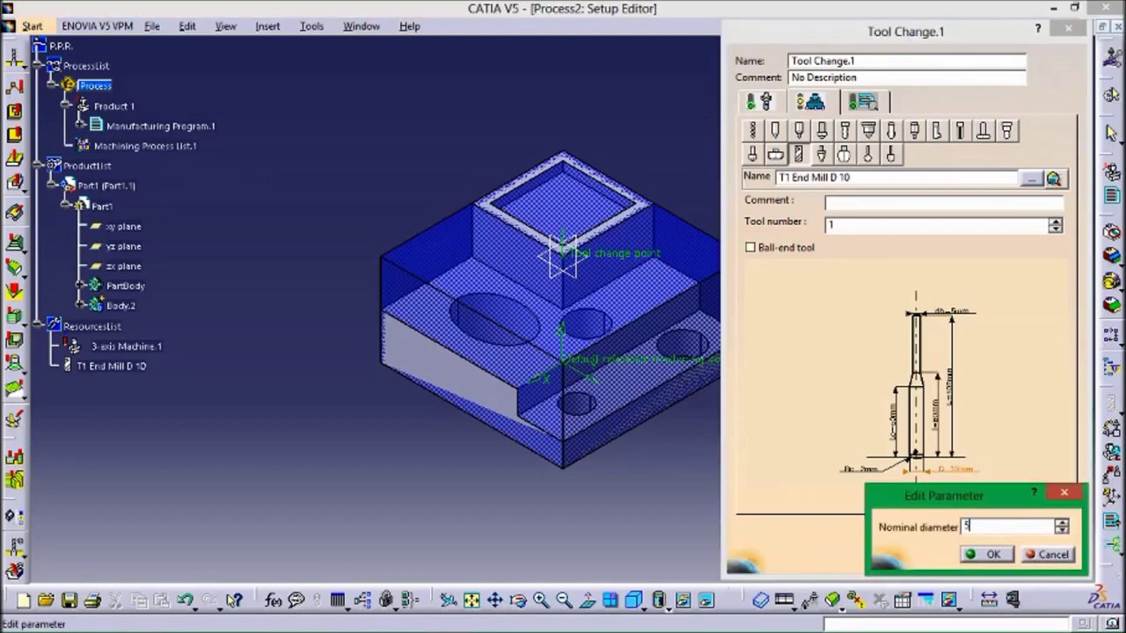
key(Return)
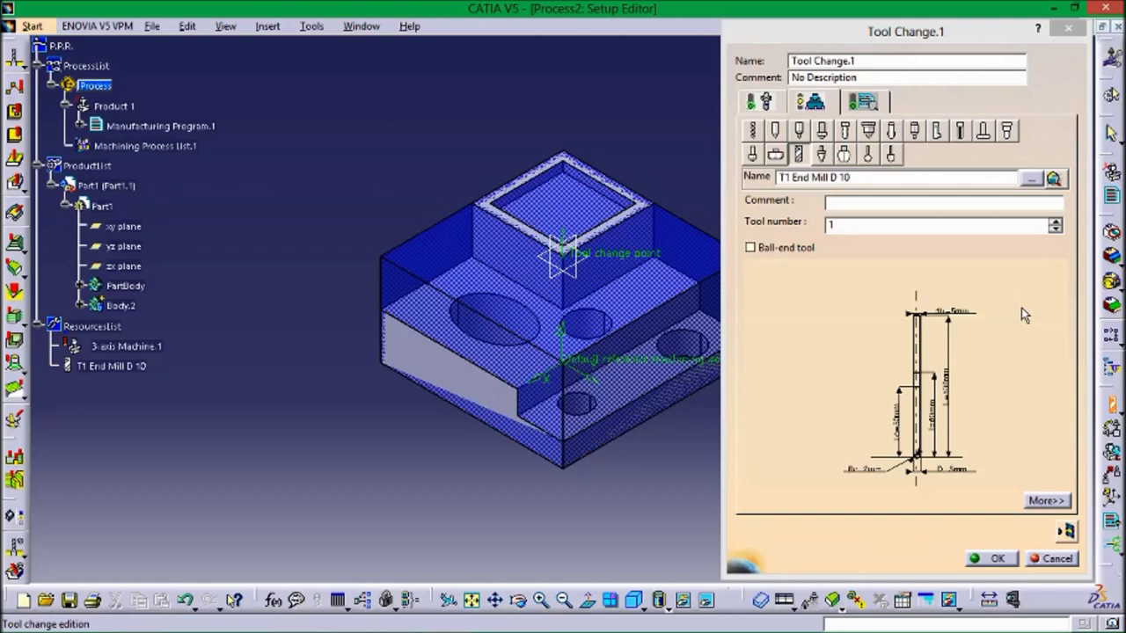
click(747, 102)
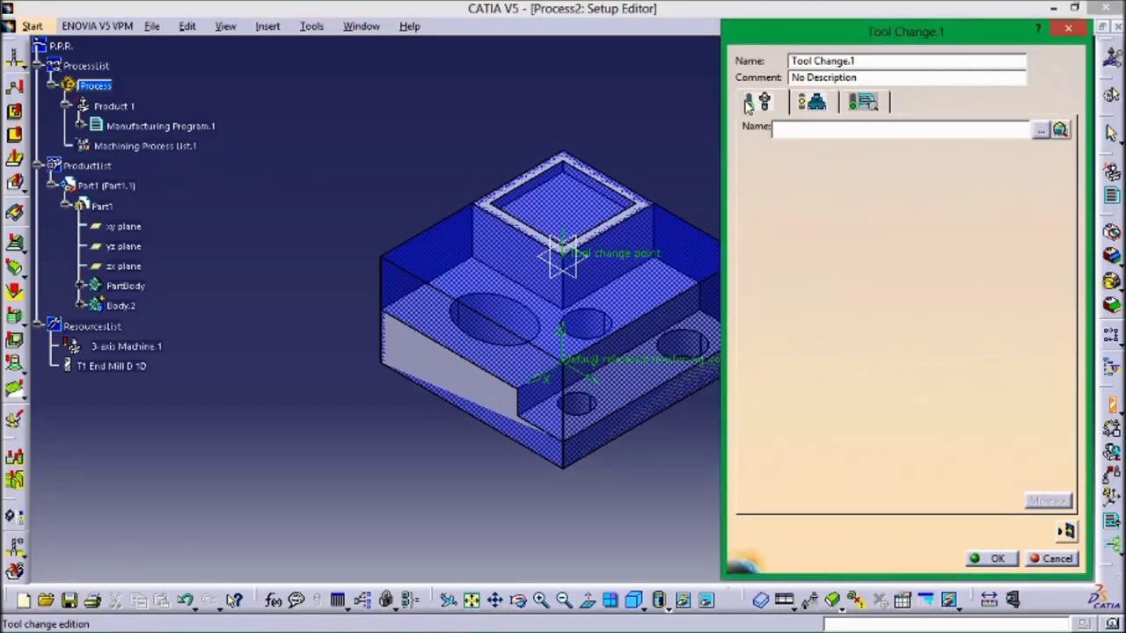
click(816, 103)
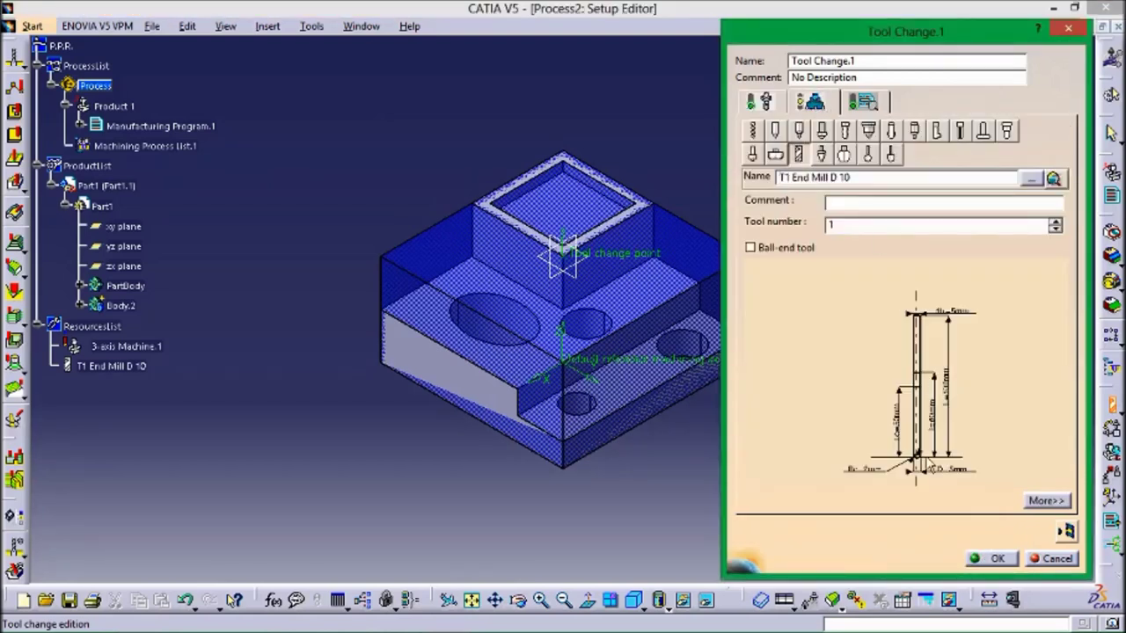
click(990, 559)
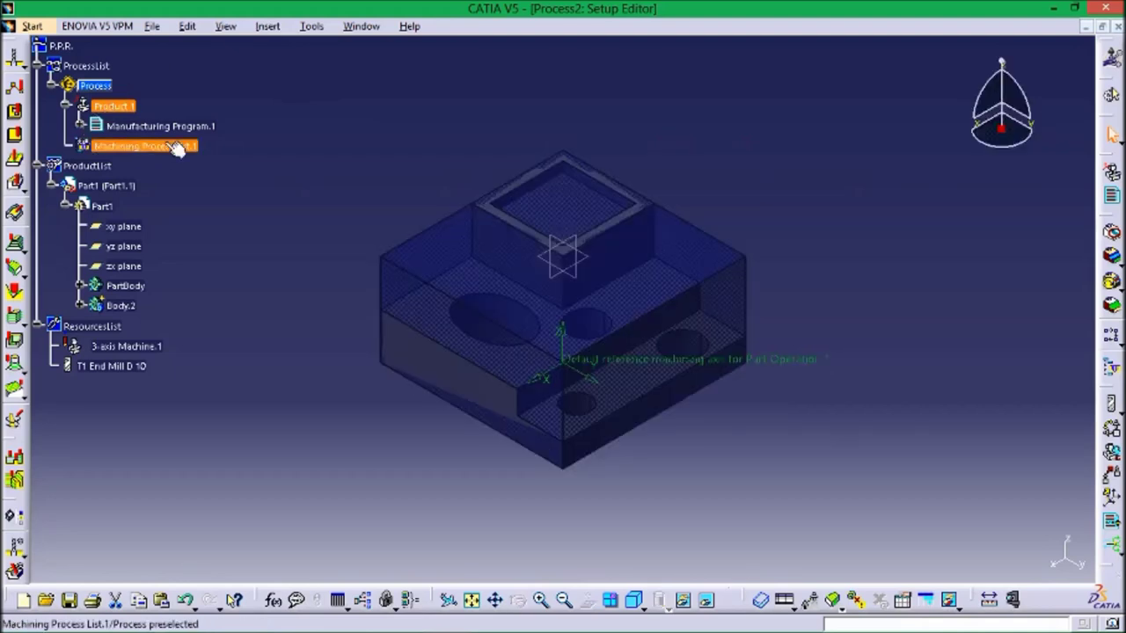
Add a surface Roughing operation after the end mill tool change and assign PartBody as its part geometry
click(80, 127)
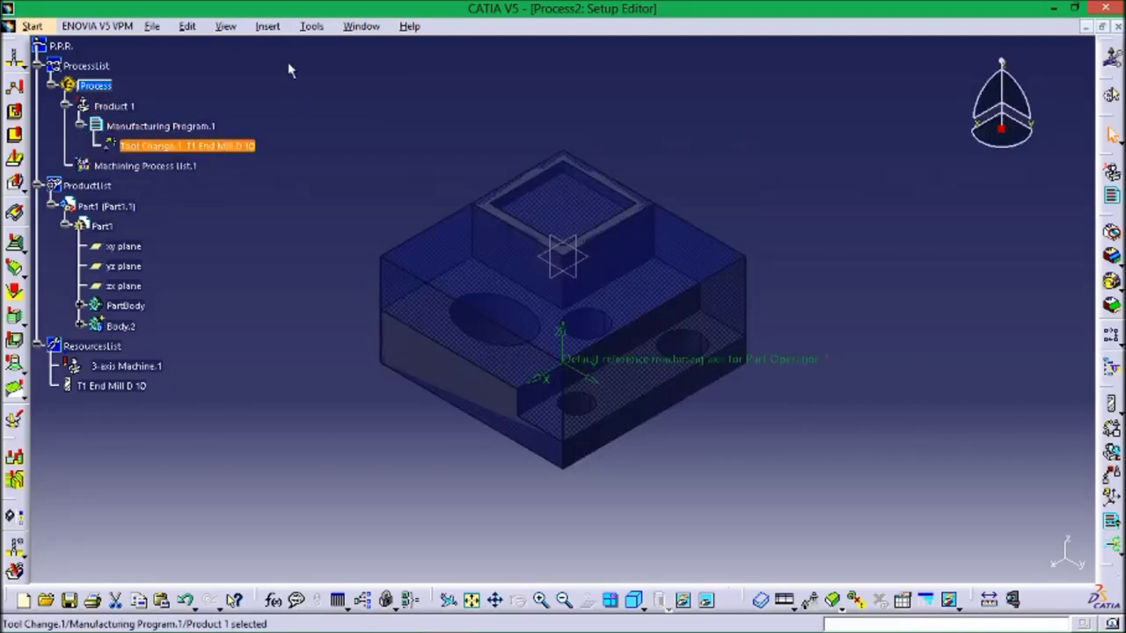
click(275, 27)
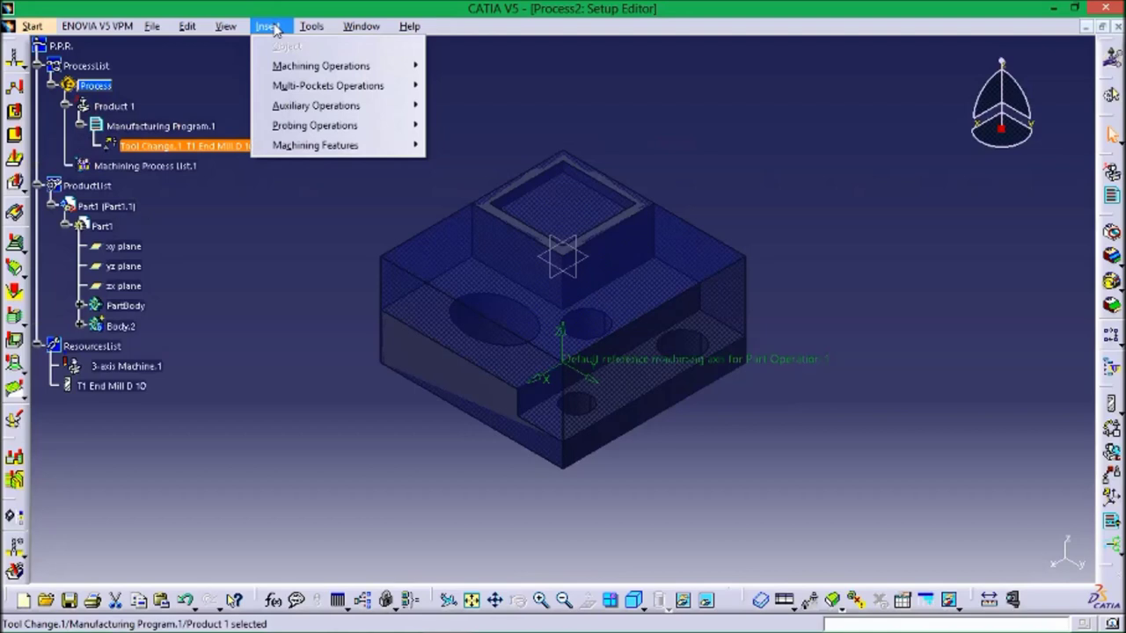
mouse_move(343, 68)
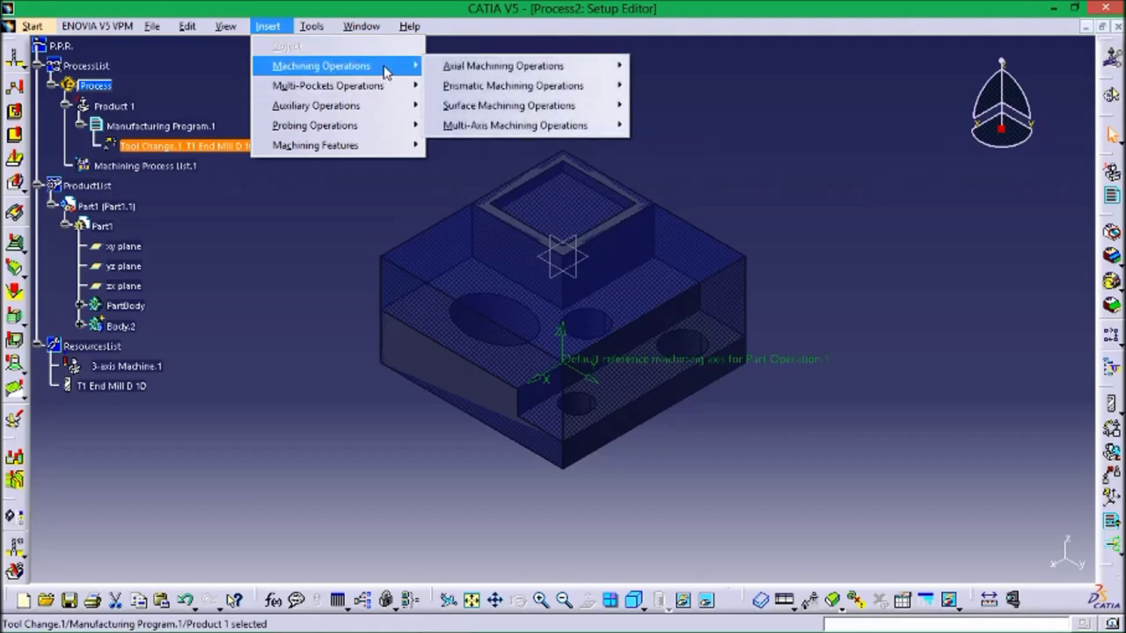
mouse_move(503, 67)
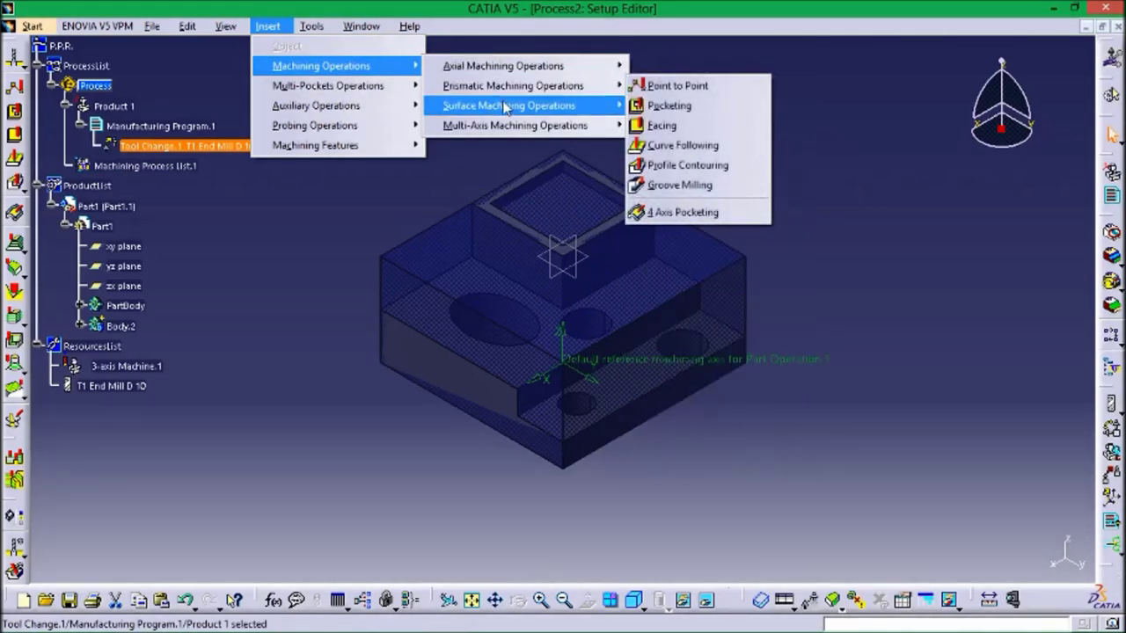
mouse_move(506, 106)
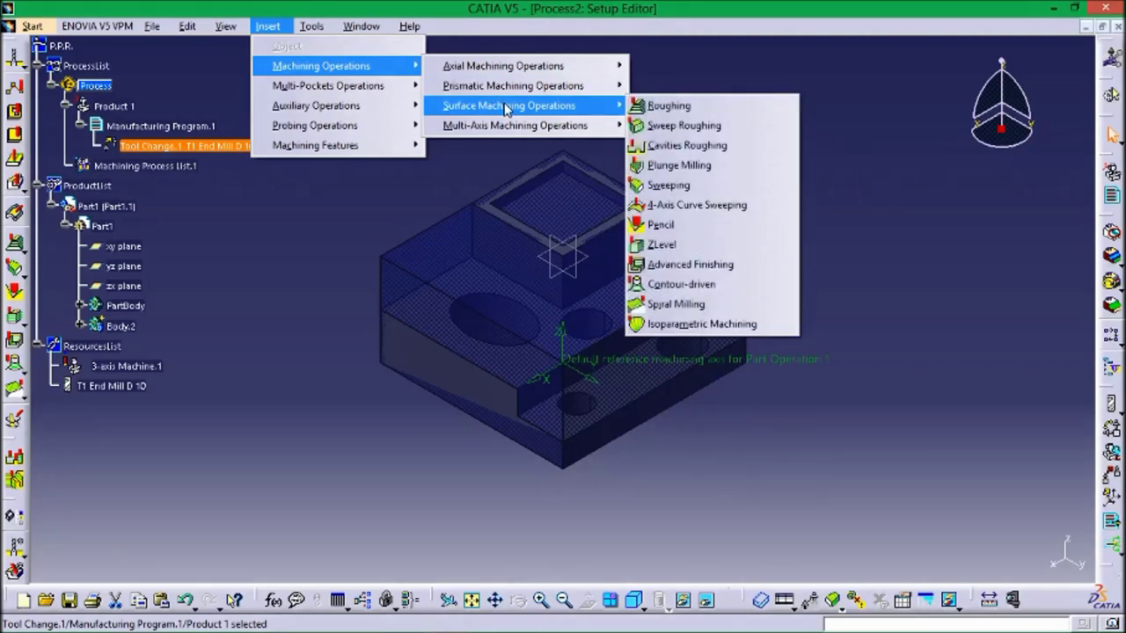
mouse_move(511, 128)
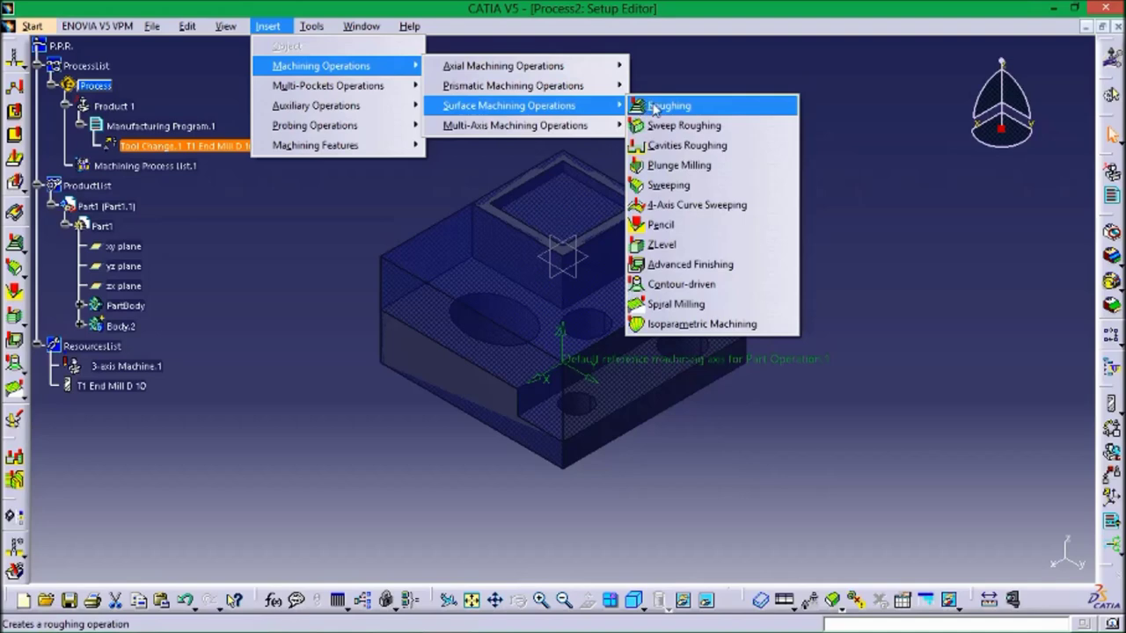
click(653, 106)
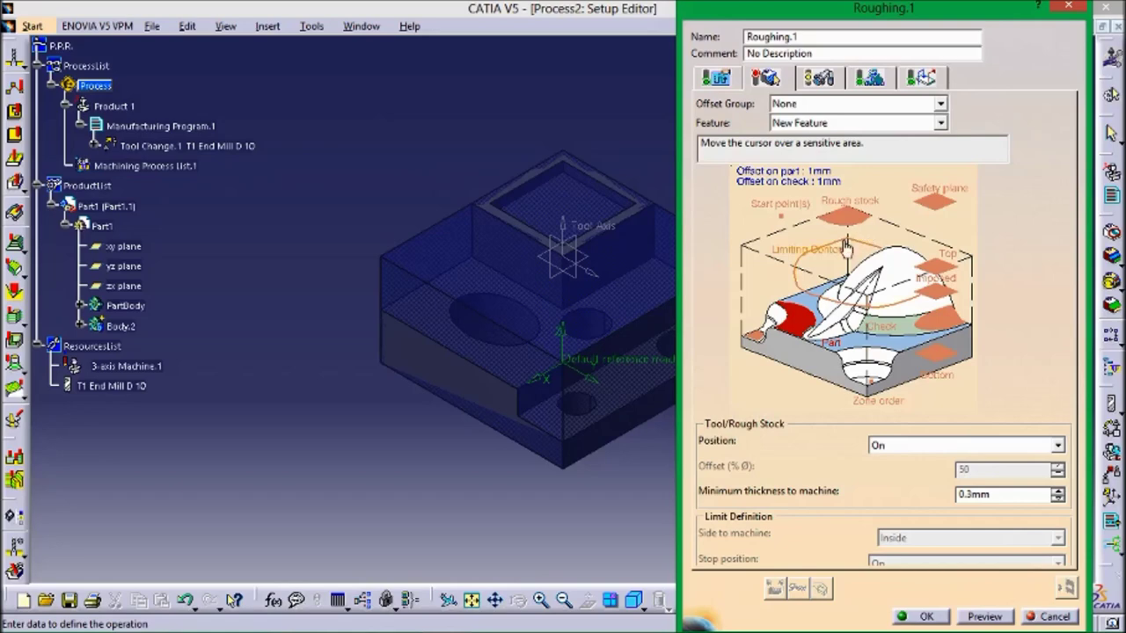
click(811, 325)
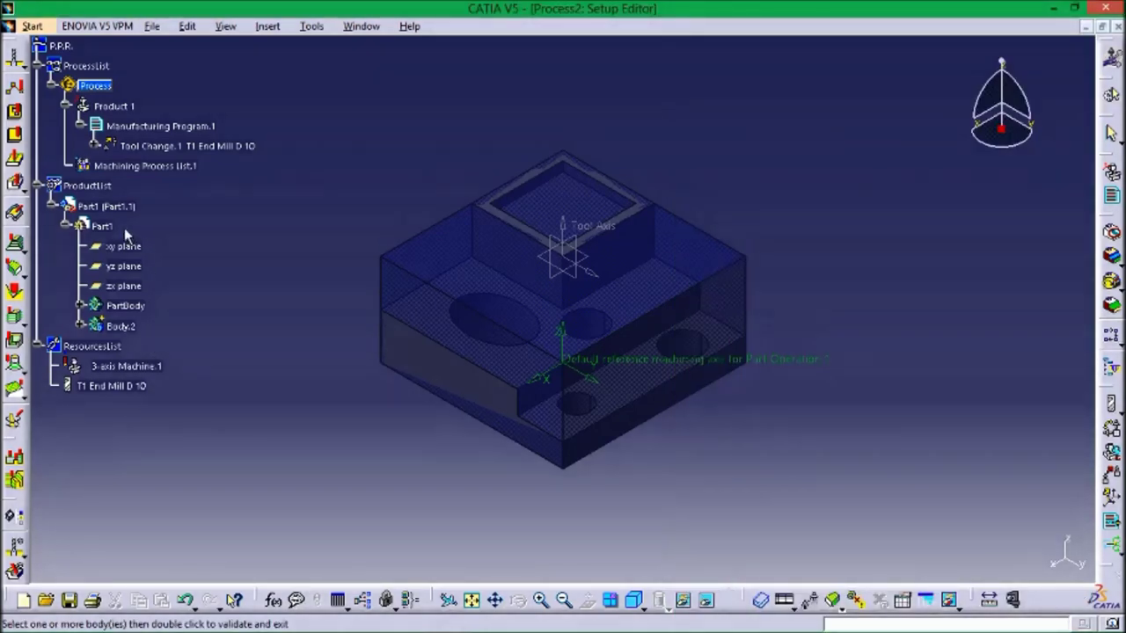
double_click(137, 307)
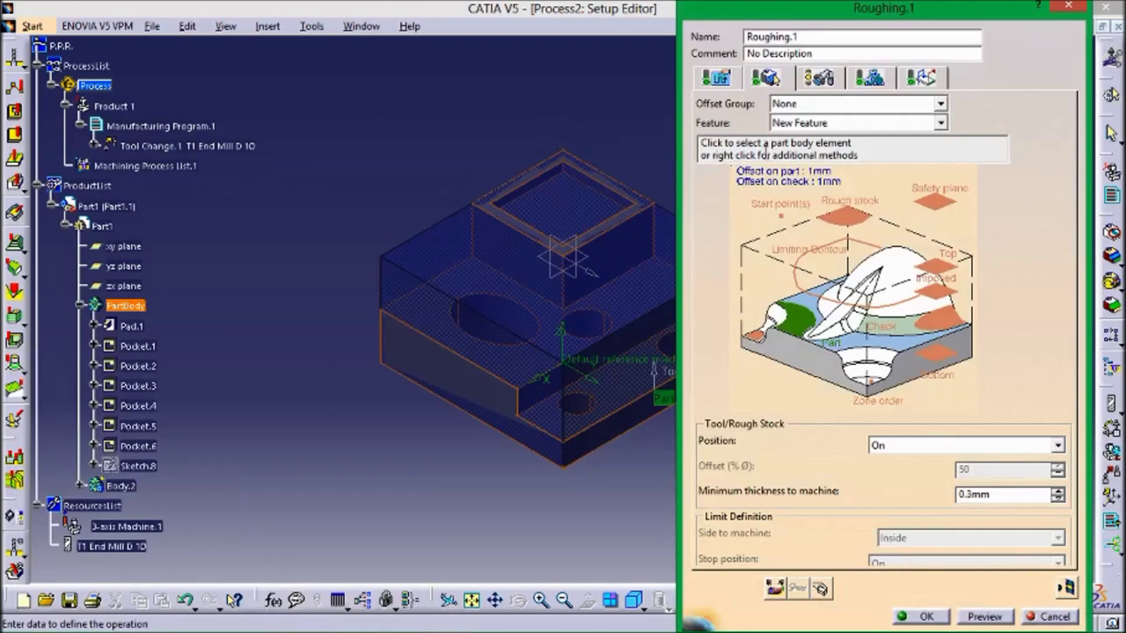
Assign Body.2 as the roughing operation's rough stock and the stock body's top face as its safety plane
click(851, 231)
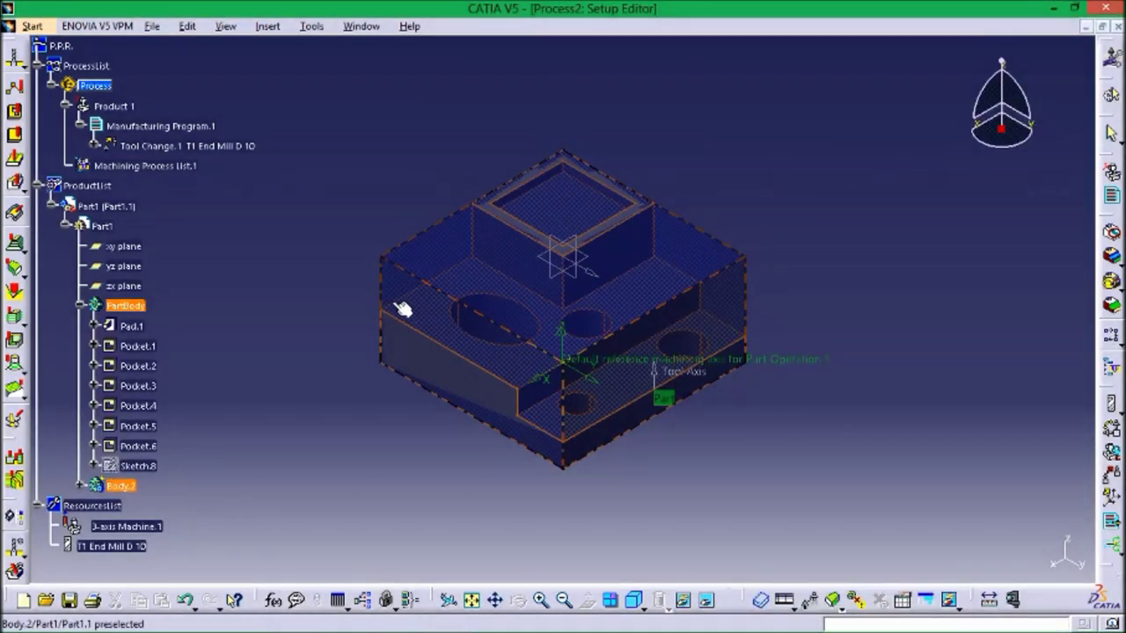
click(129, 487)
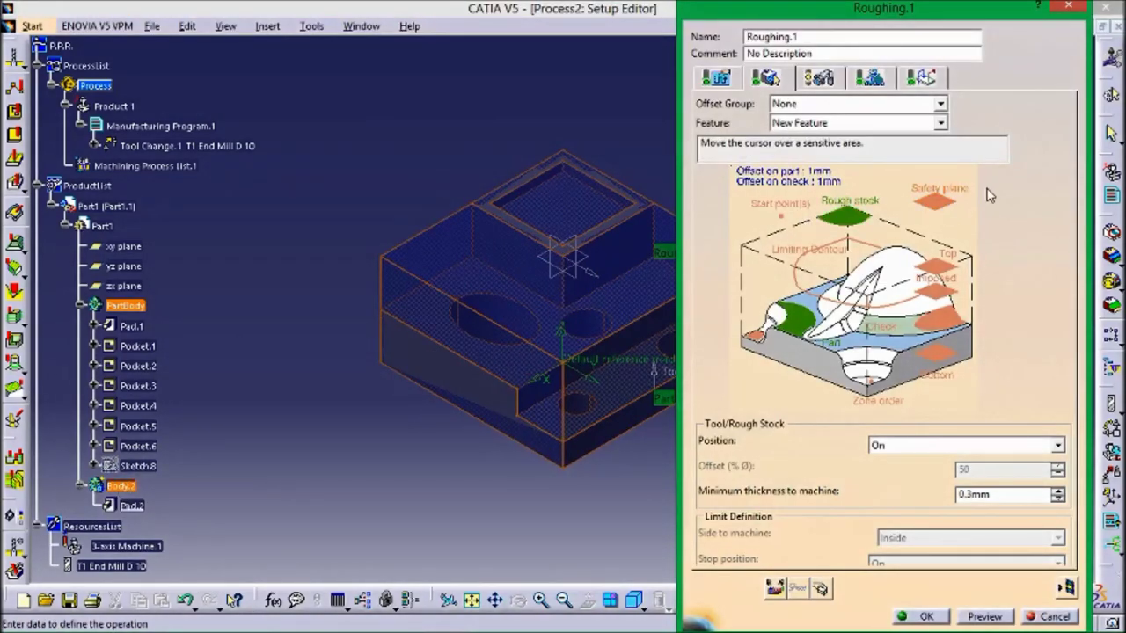
click(934, 202)
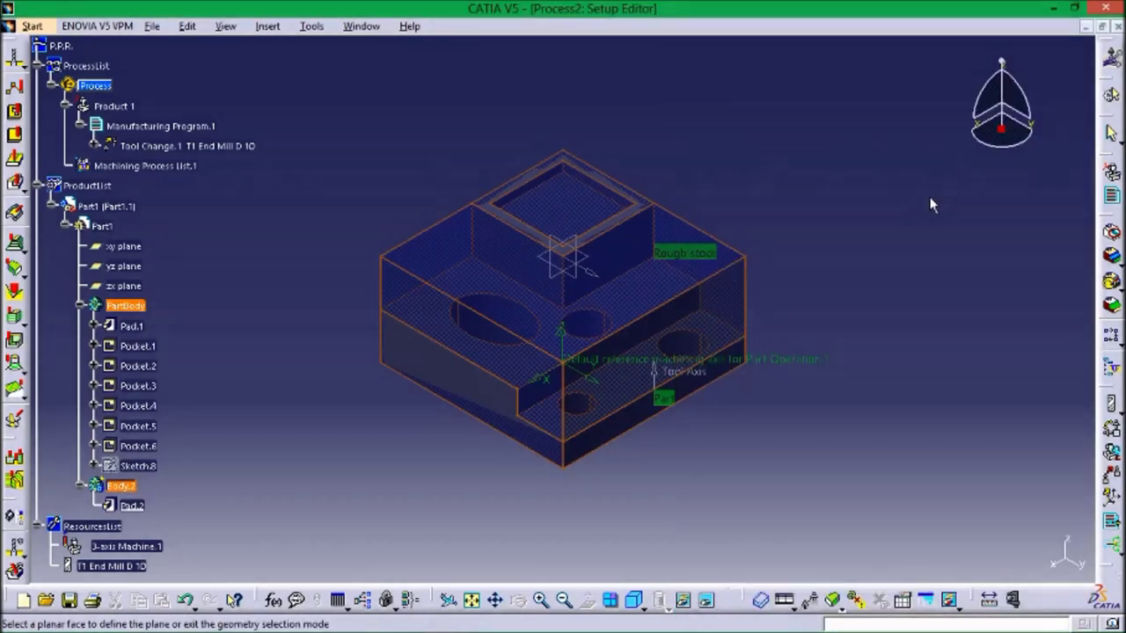
click(631, 290)
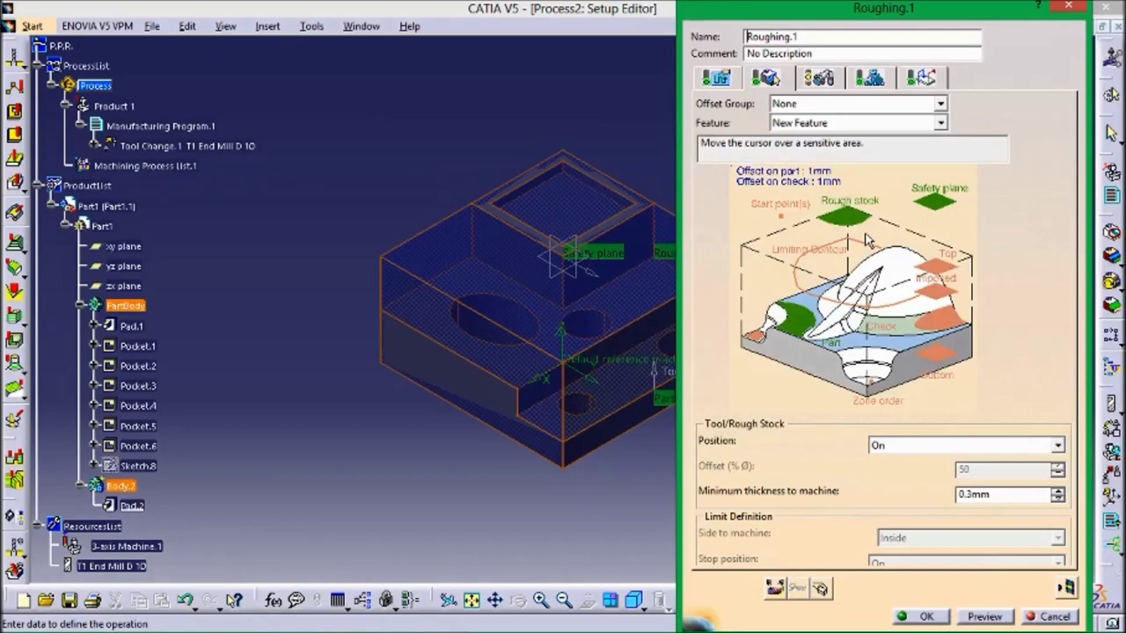
Define the underside face of the part as the bottom plane of the roughing operation
click(931, 366)
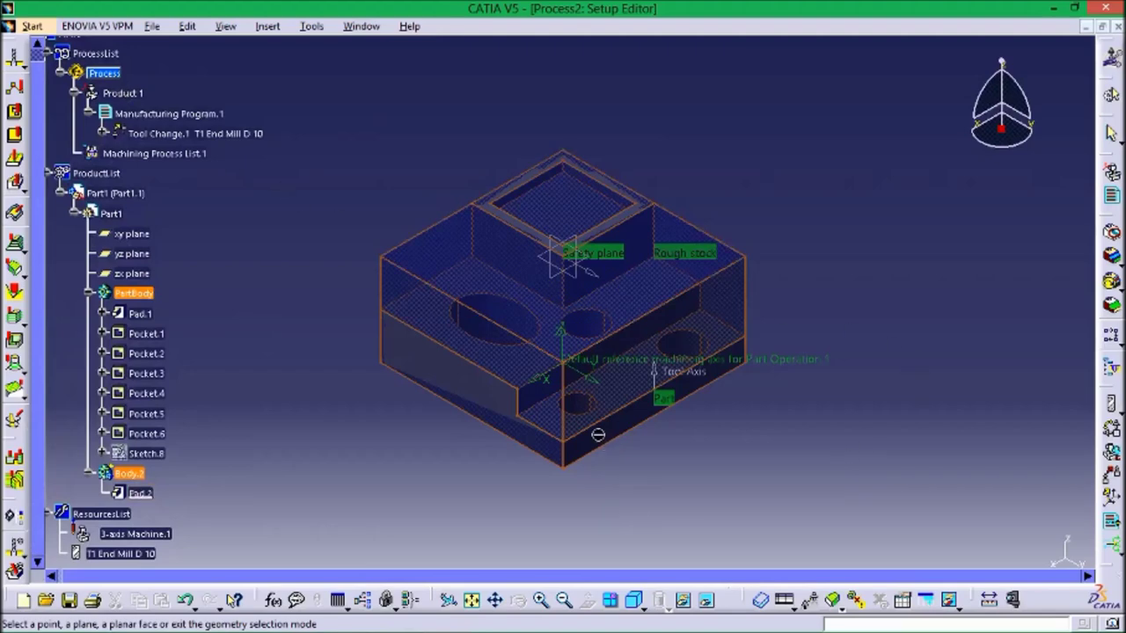
click(580, 521)
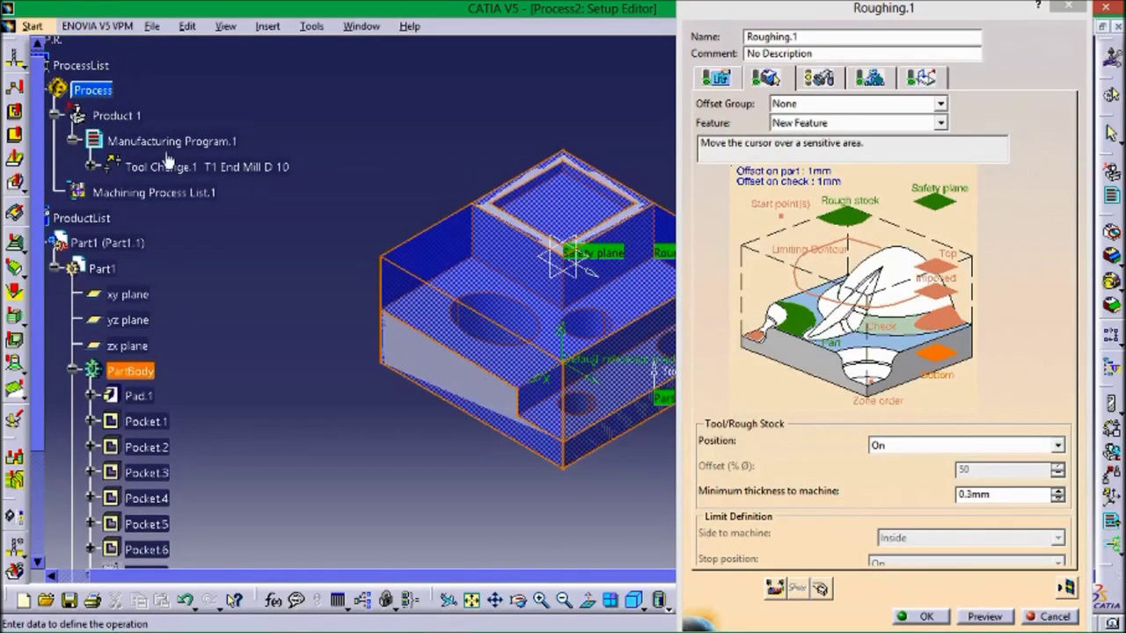
middle_drag(556, 501, 728, 275)
click(944, 354)
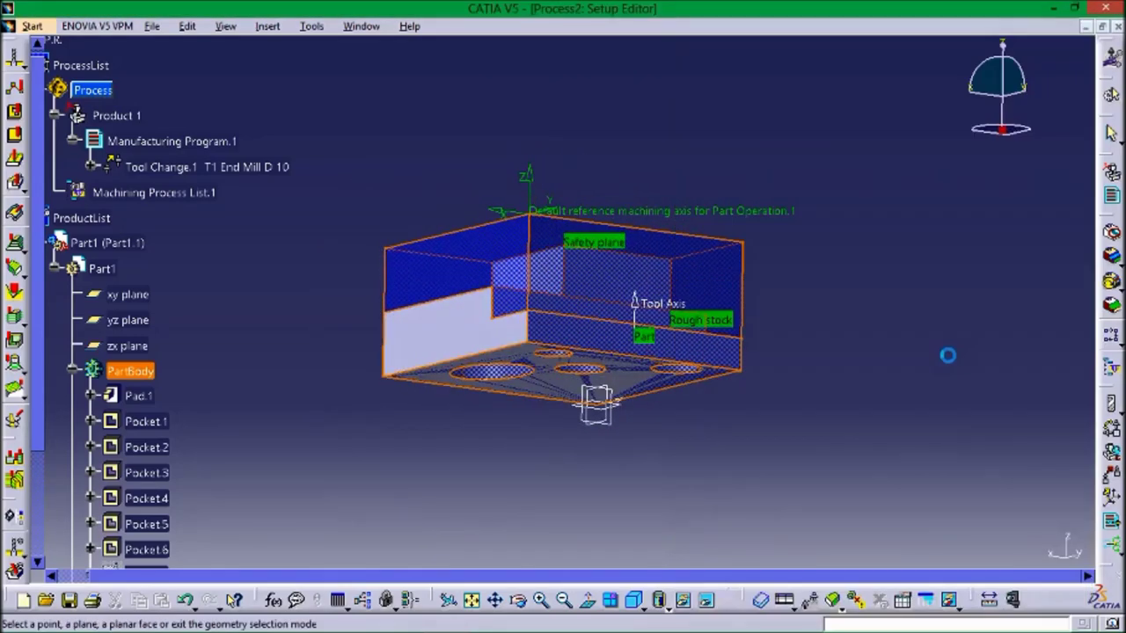
click(571, 394)
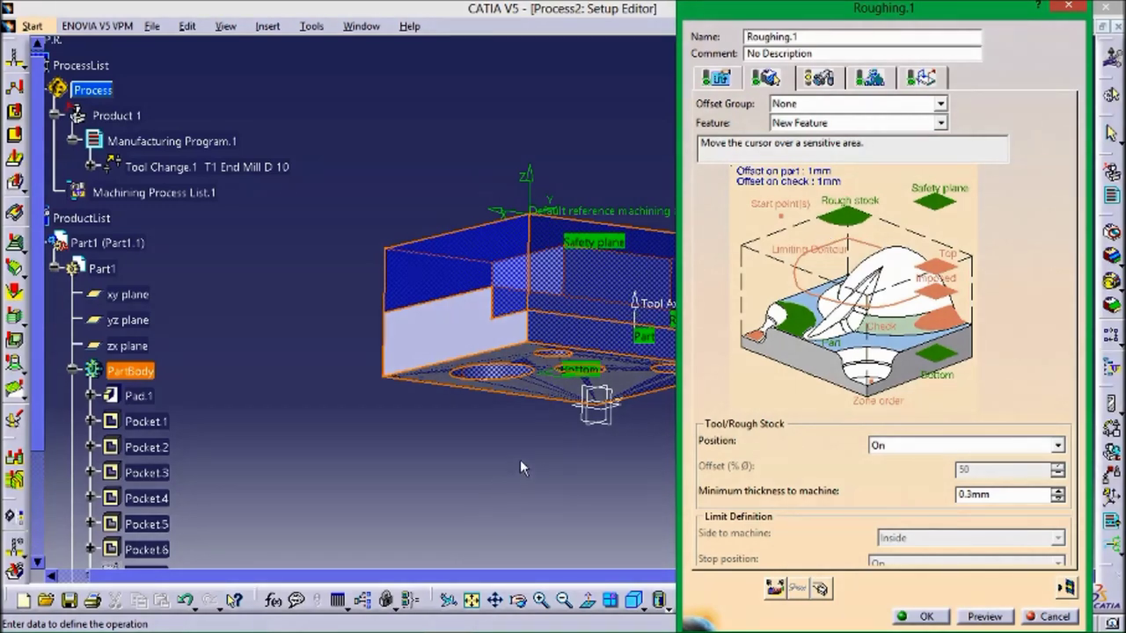
Examine the tool axis definition in the roughing operation's machining strategy and dismiss it
click(717, 79)
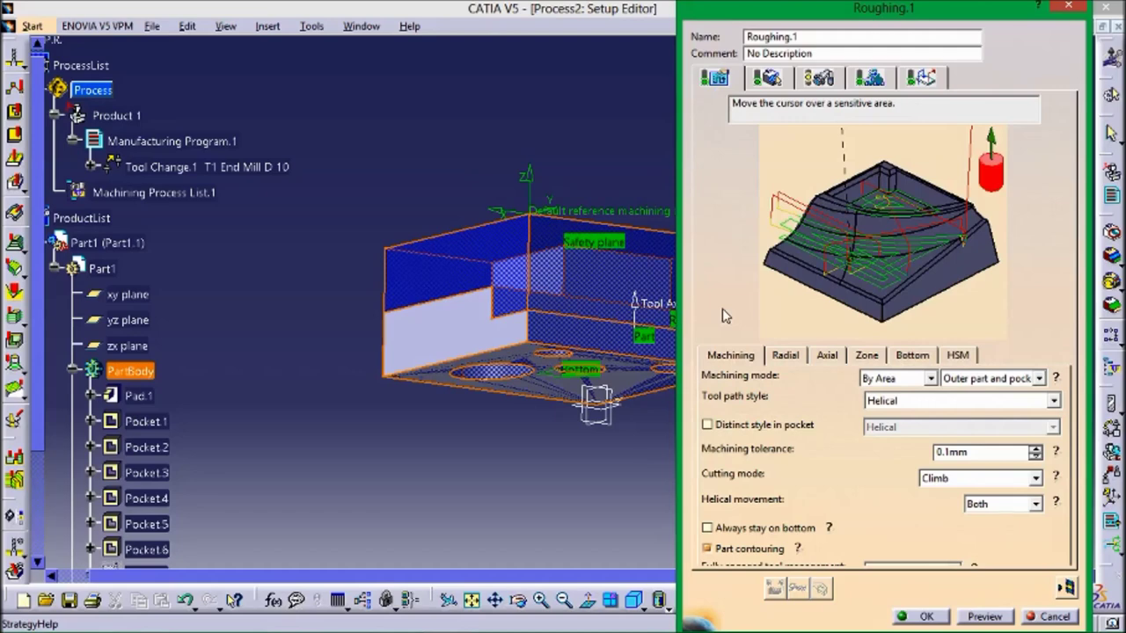
middle_drag(604, 132, 482, 151)
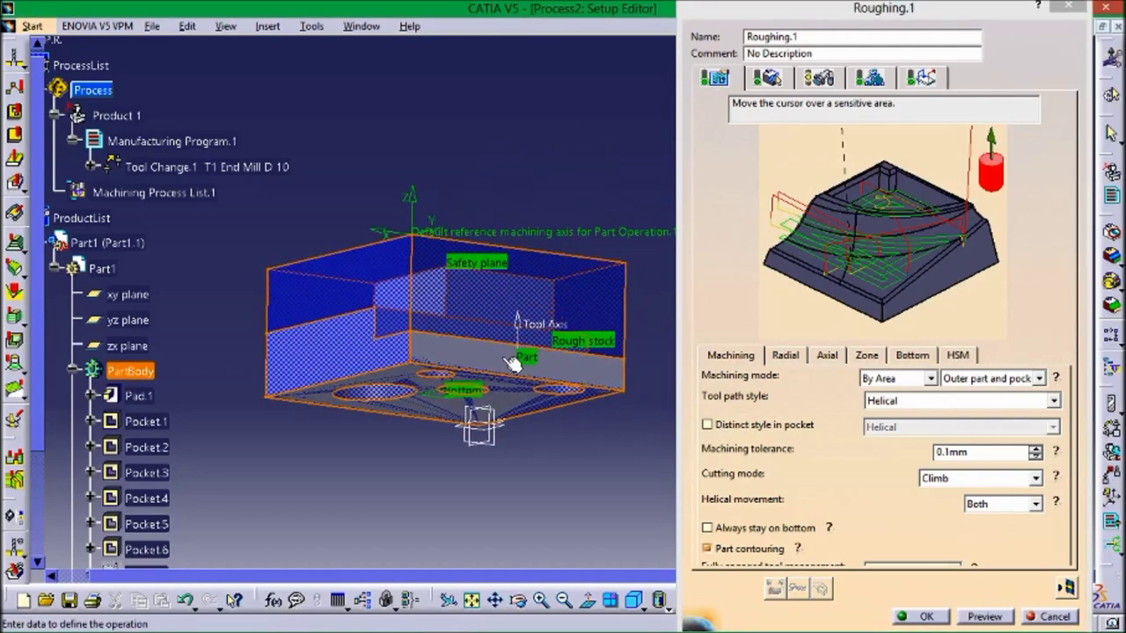
middle_drag(512, 363, 513, 223)
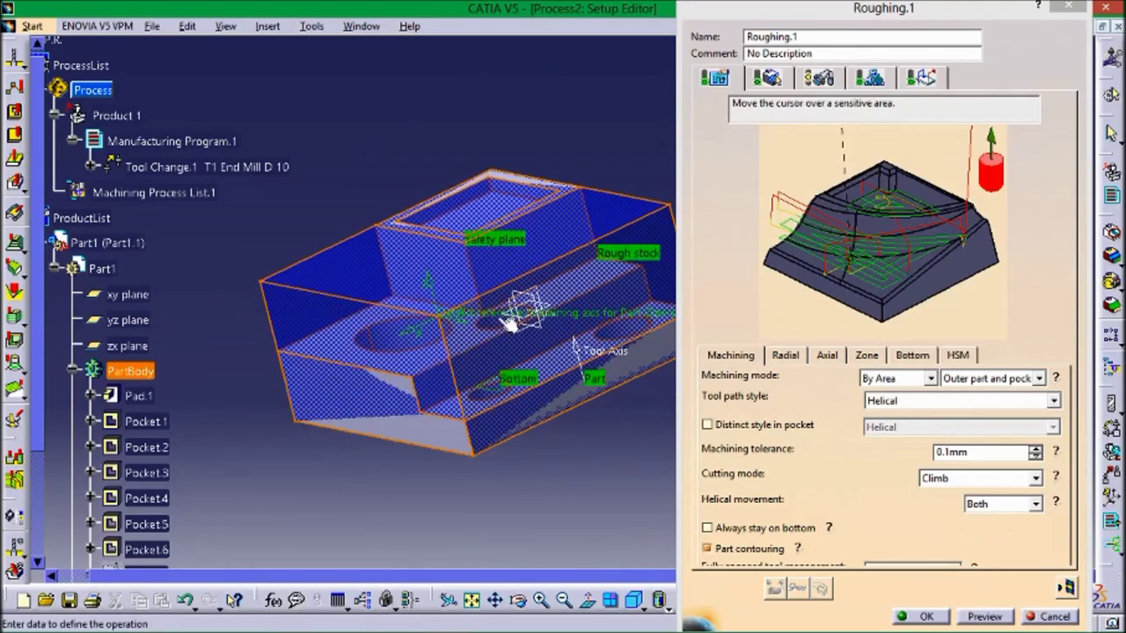
middle_drag(565, 380, 534, 370)
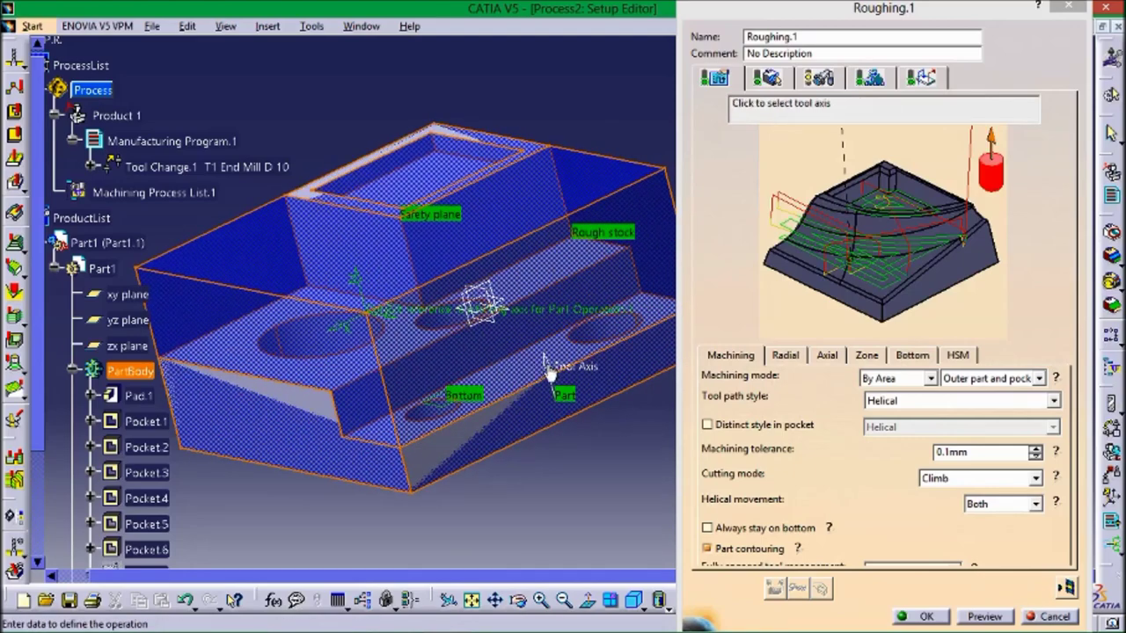
click(558, 368)
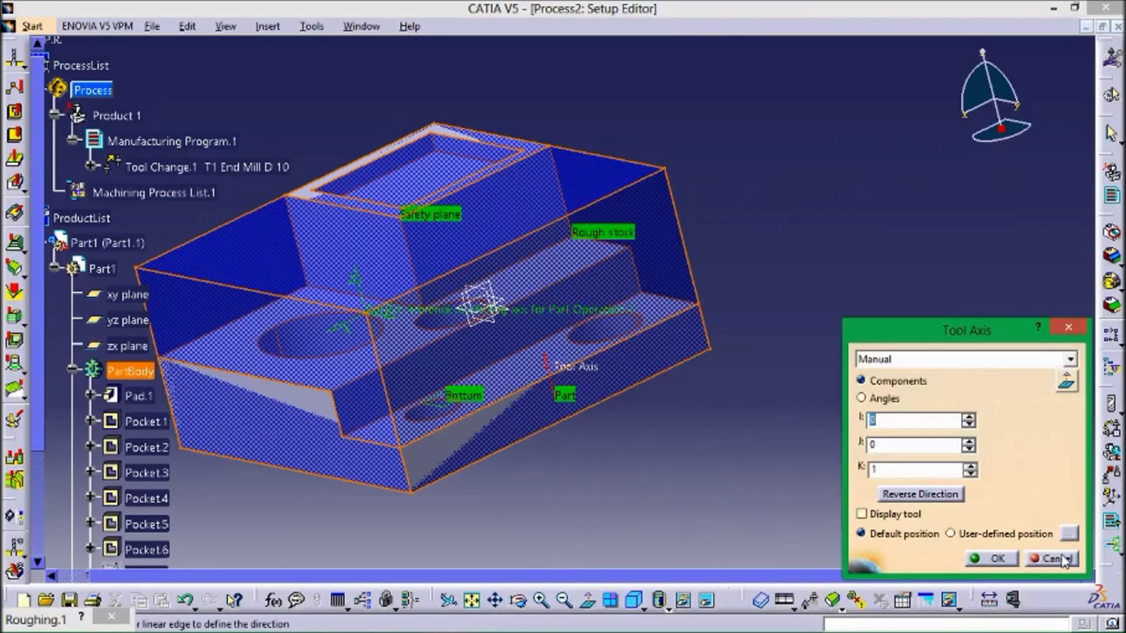
click(37, 620)
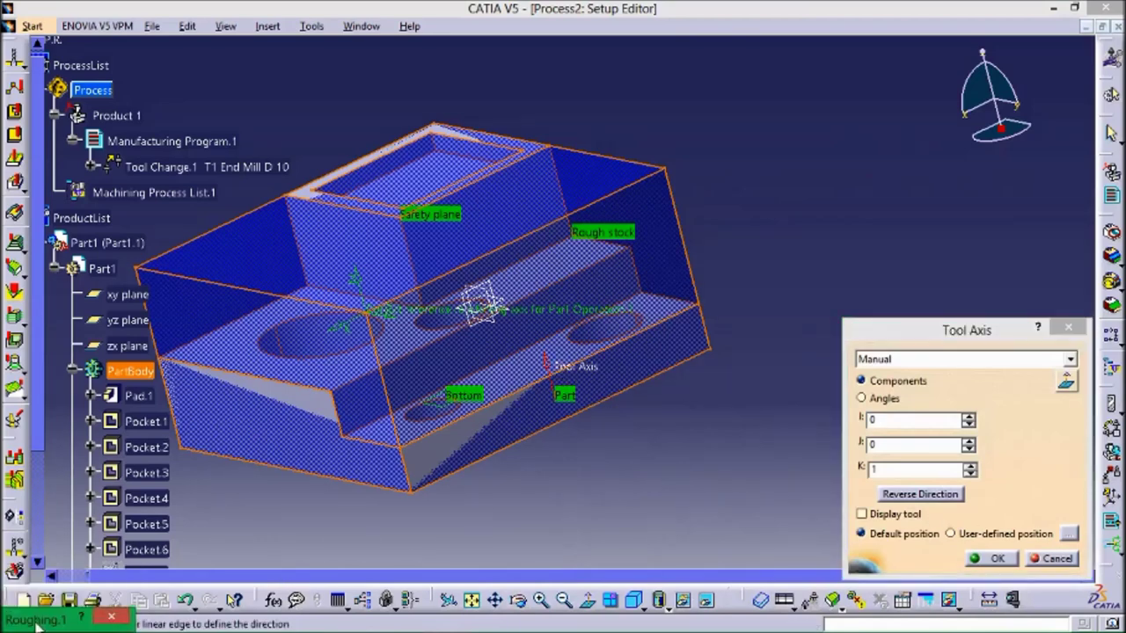
drag(37, 620, 849, 231)
click(850, 234)
click(818, 234)
click(817, 234)
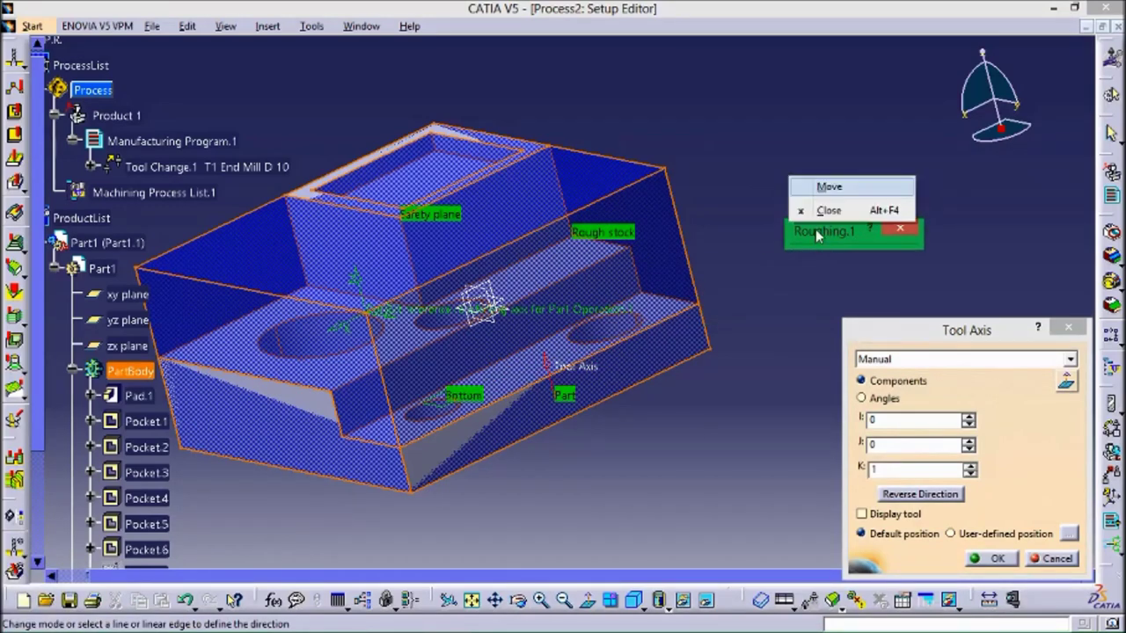
click(1034, 552)
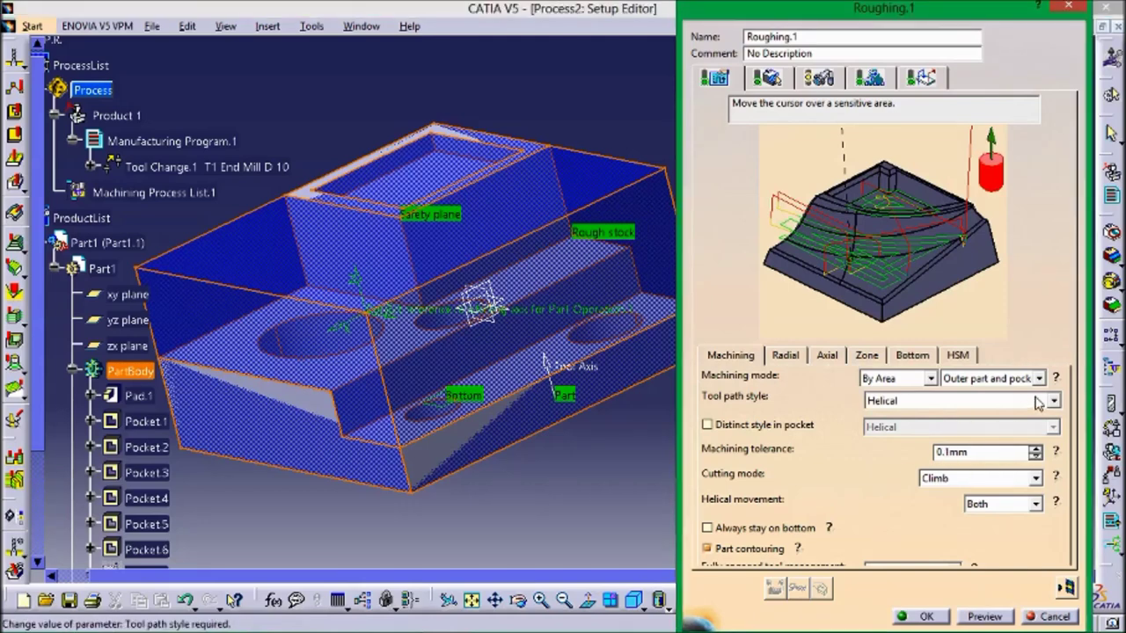
Set the roughing machining tolerance to 0.01 mm and the tool path style to Concentric
text(0)
click(1050, 401)
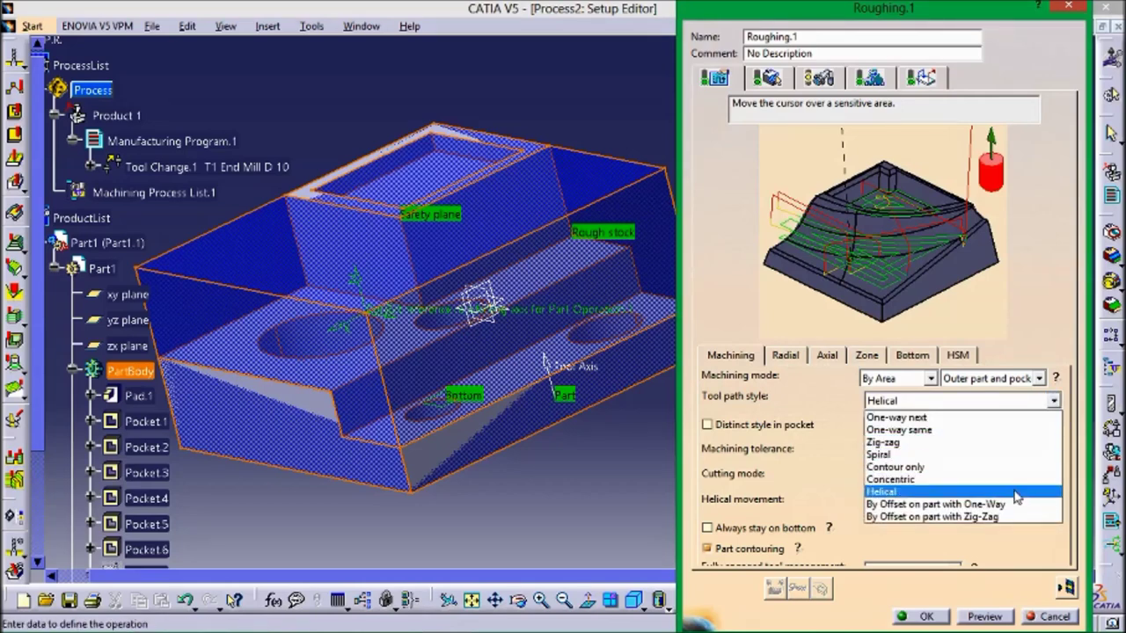
click(1016, 480)
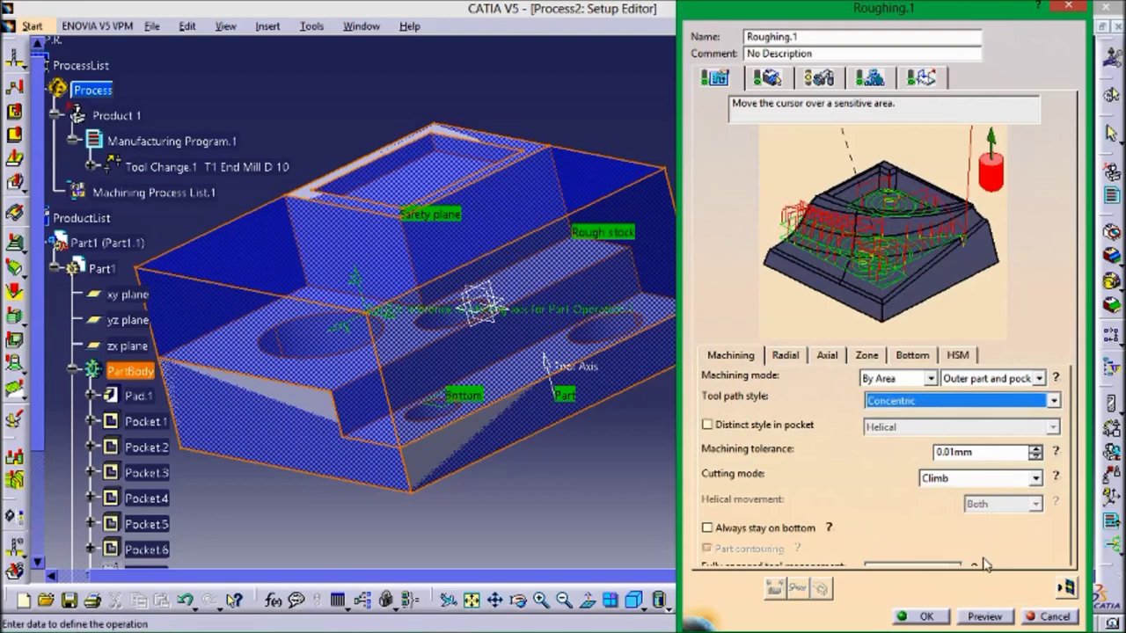
Validate the roughing strategy and geometry parameters and accept the operation
click(985, 616)
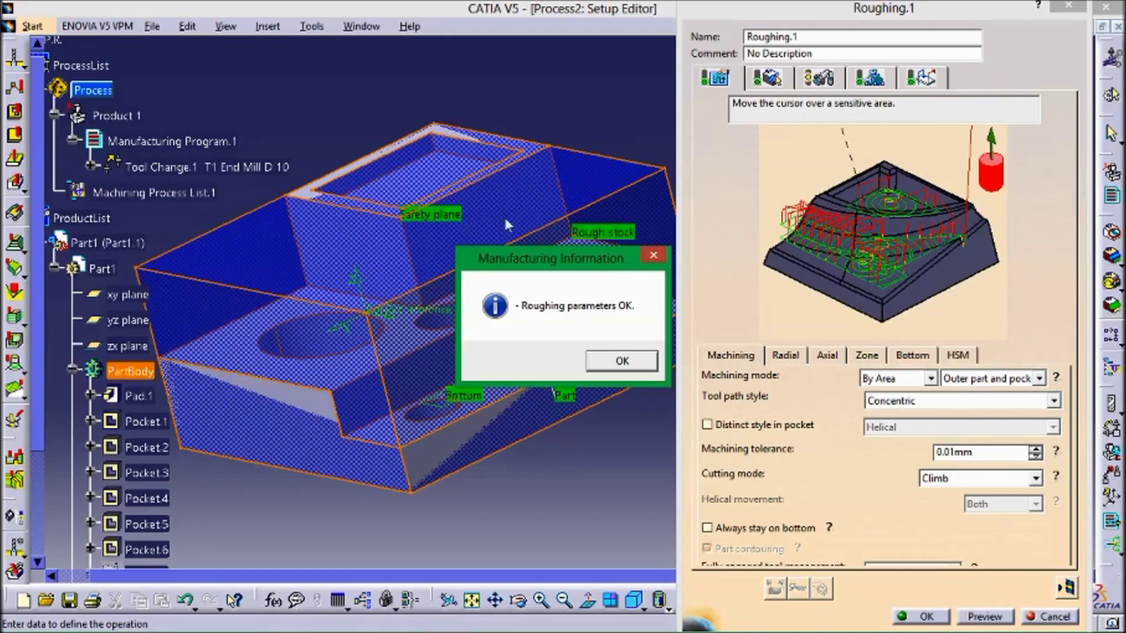
click(622, 362)
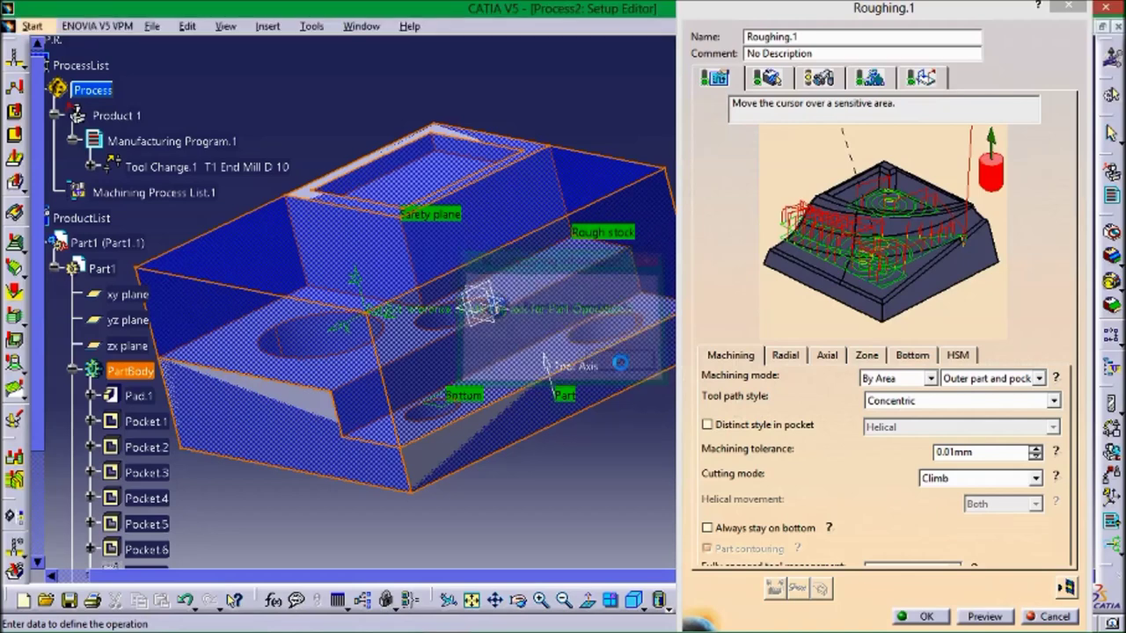
click(768, 79)
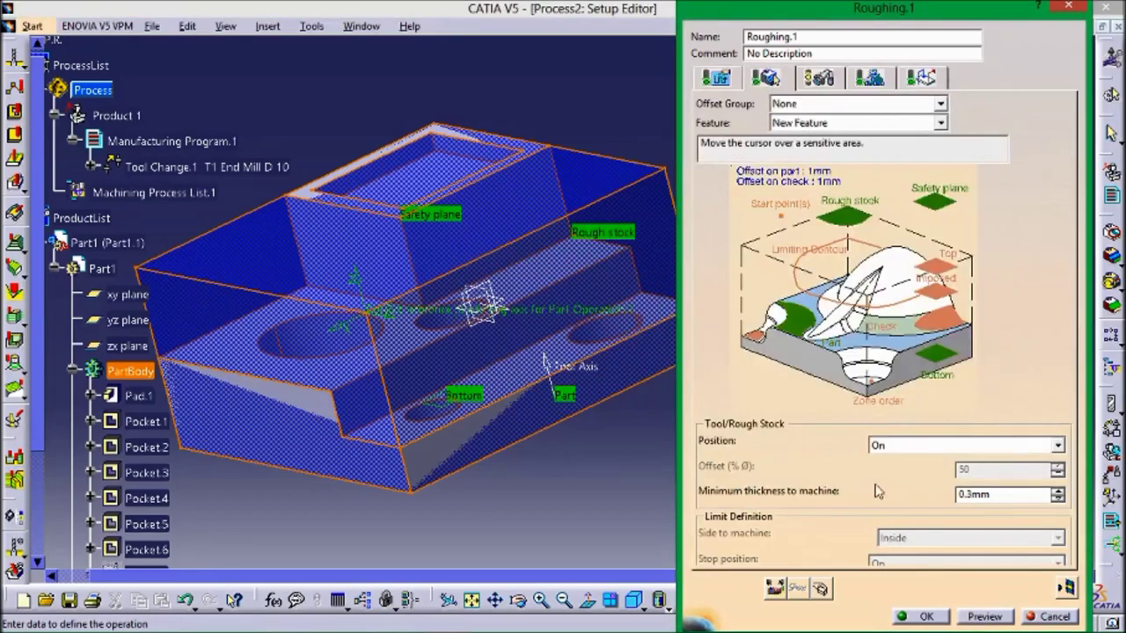
click(982, 618)
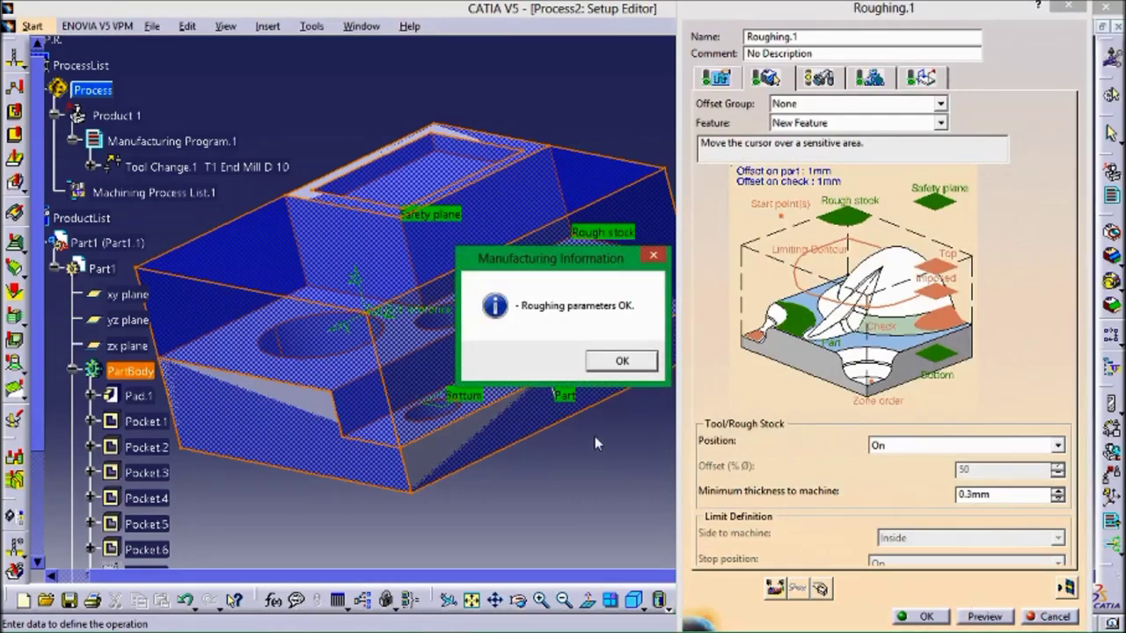
click(622, 362)
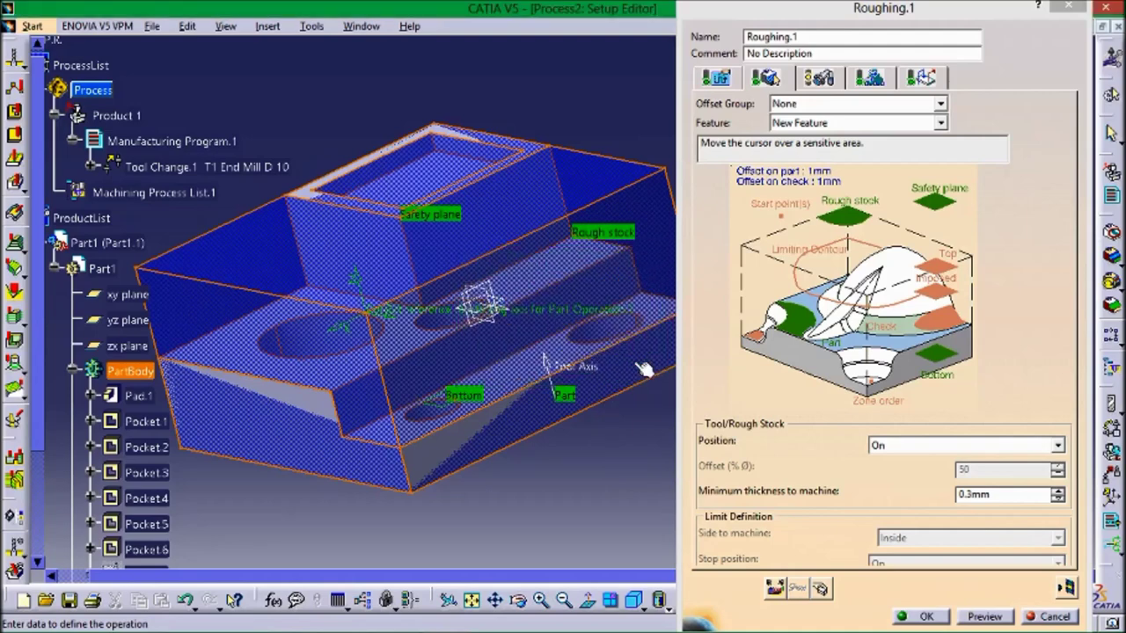
click(928, 618)
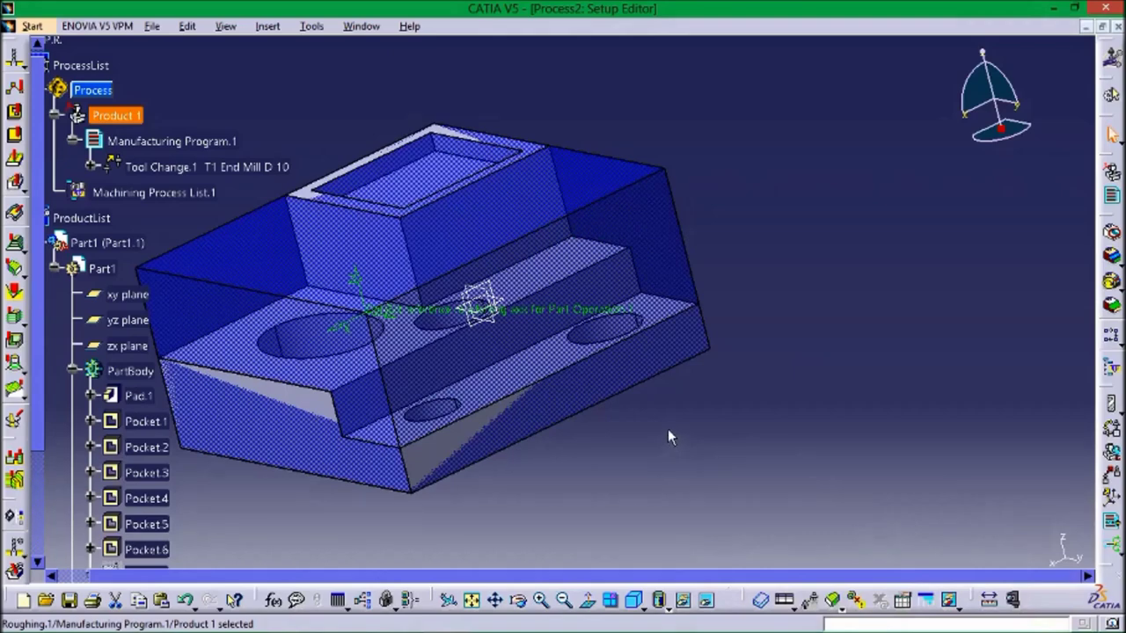
Compute and replay the tool path of Roughing.1 under the end mill tool change
middle_drag(568, 336, 785, 322)
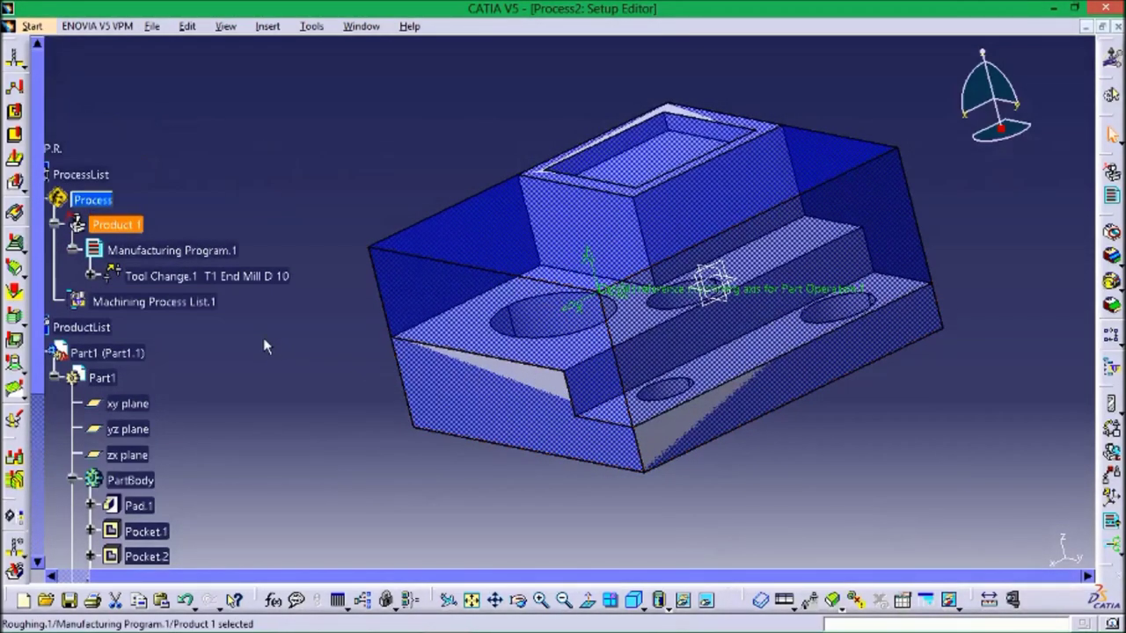
scroll(264, 340, down, 2)
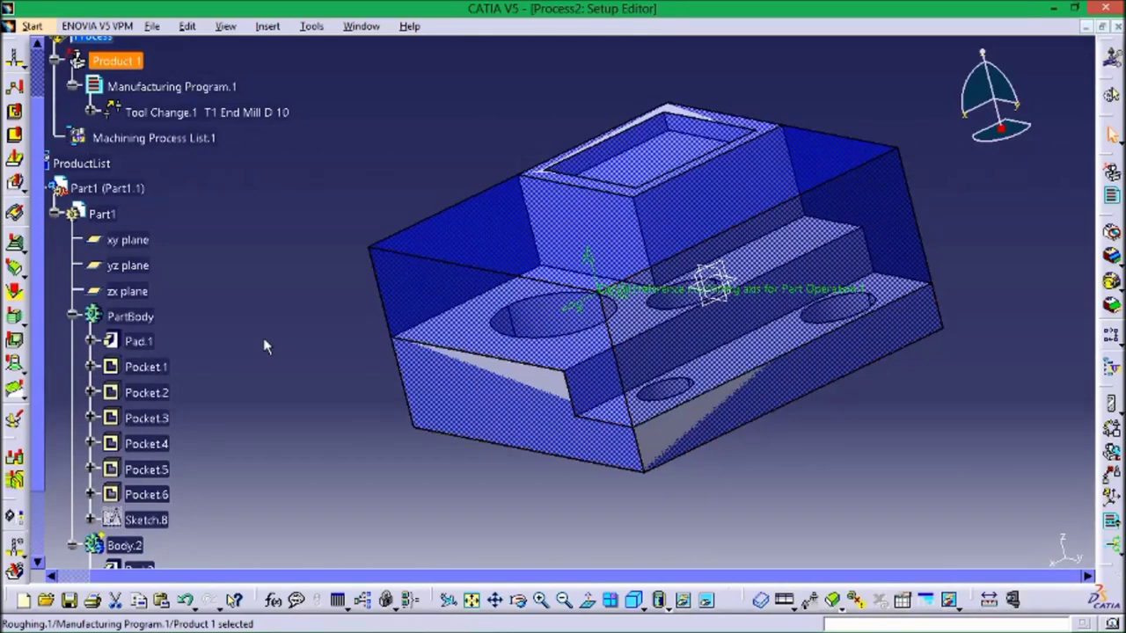
scroll(264, 345, up, 4)
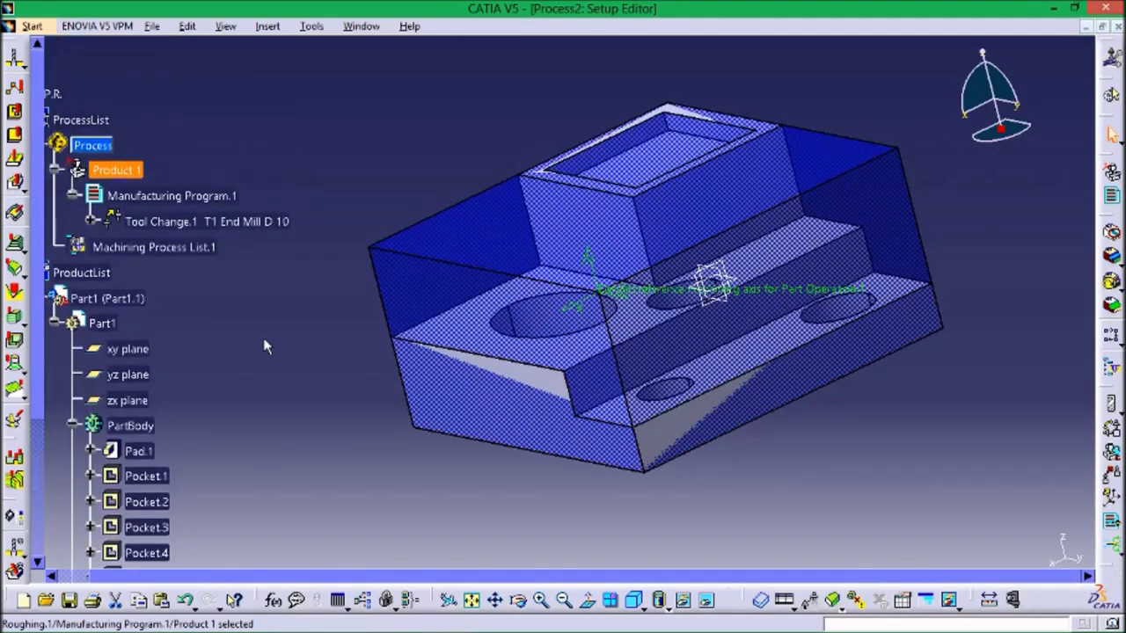
scroll(264, 346, down, 2)
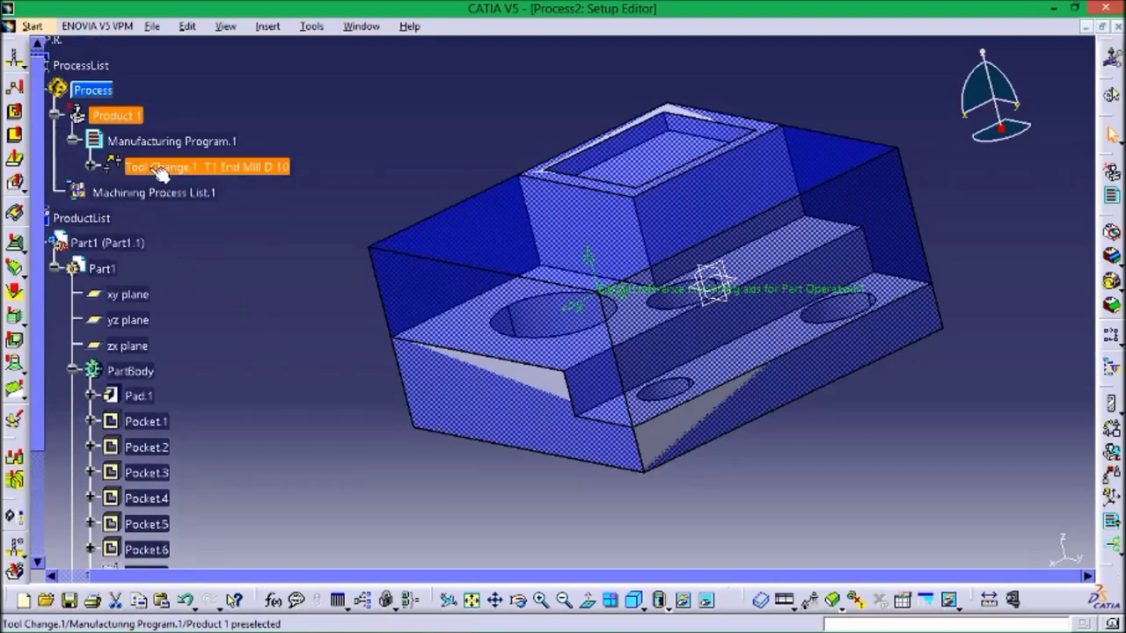
click(92, 167)
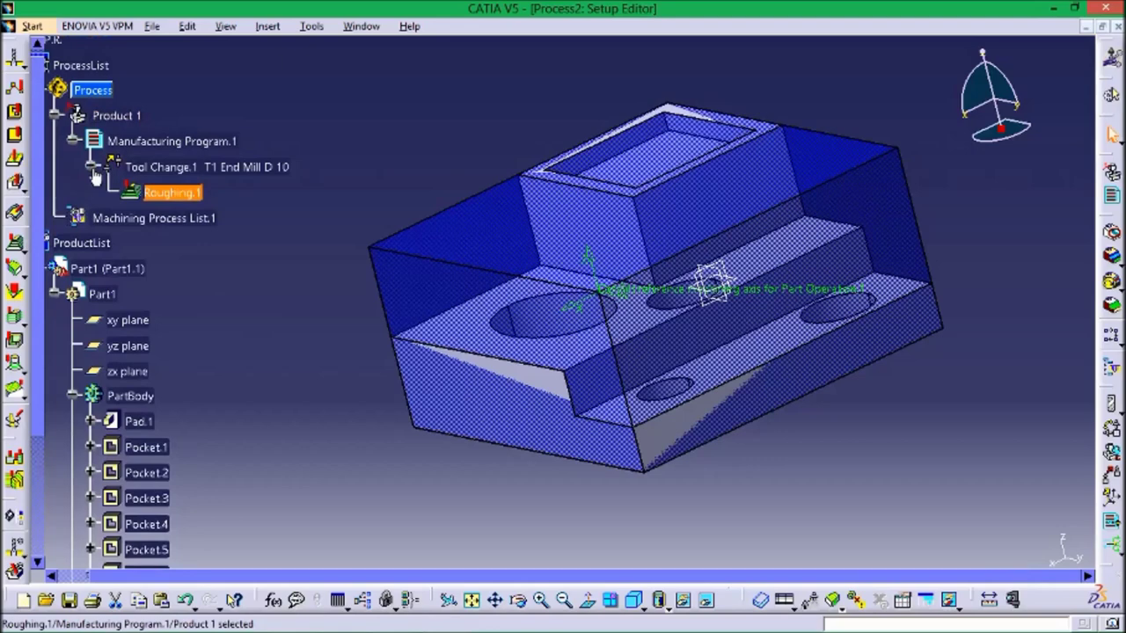
right_click(180, 197)
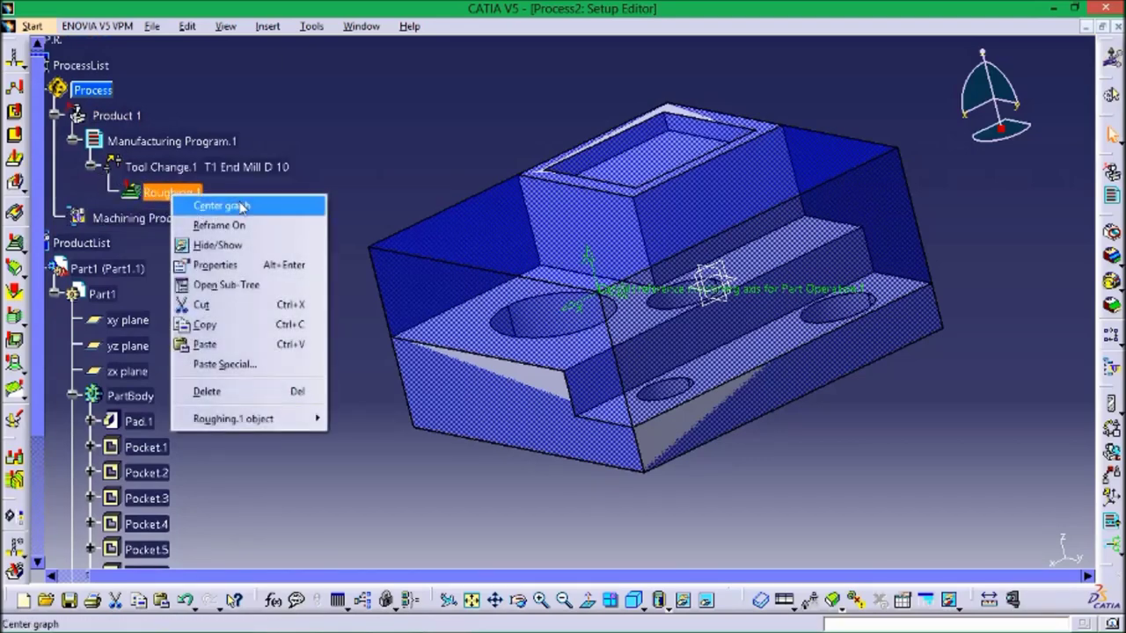
mouse_move(249, 420)
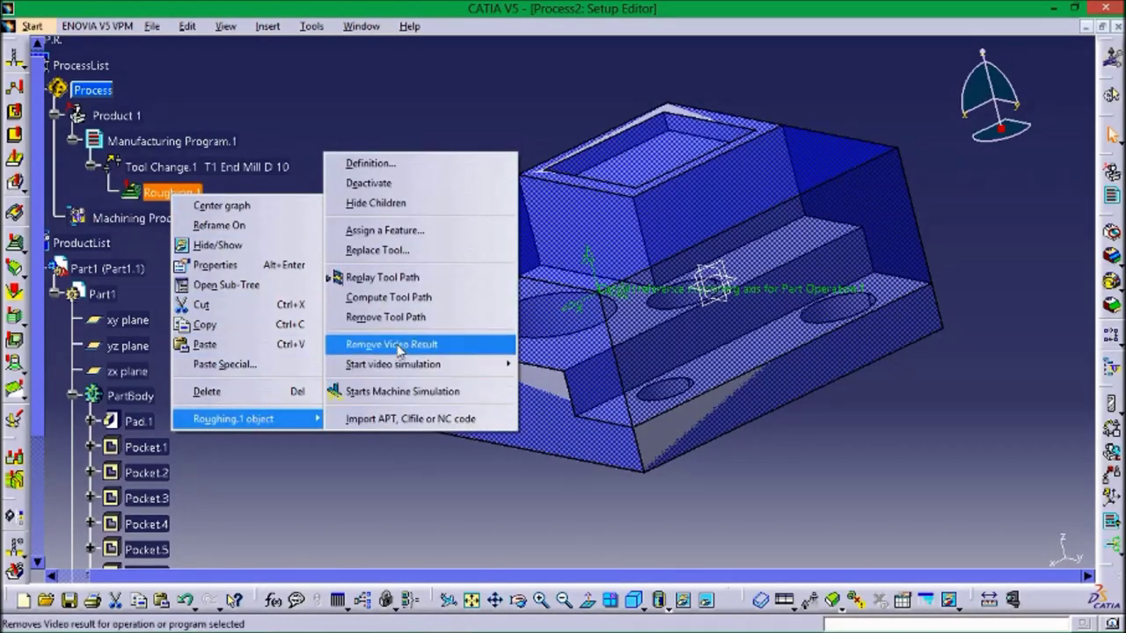
click(400, 279)
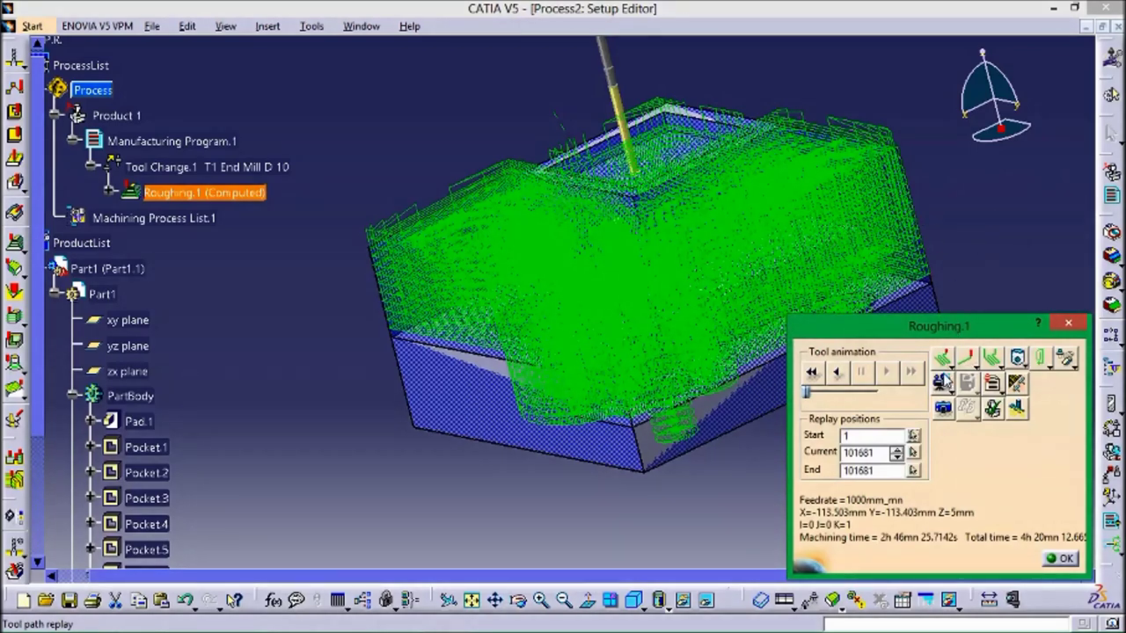
Switch the Roughing.1 replay to video simulation and accept the creation of a block stock
click(941, 382)
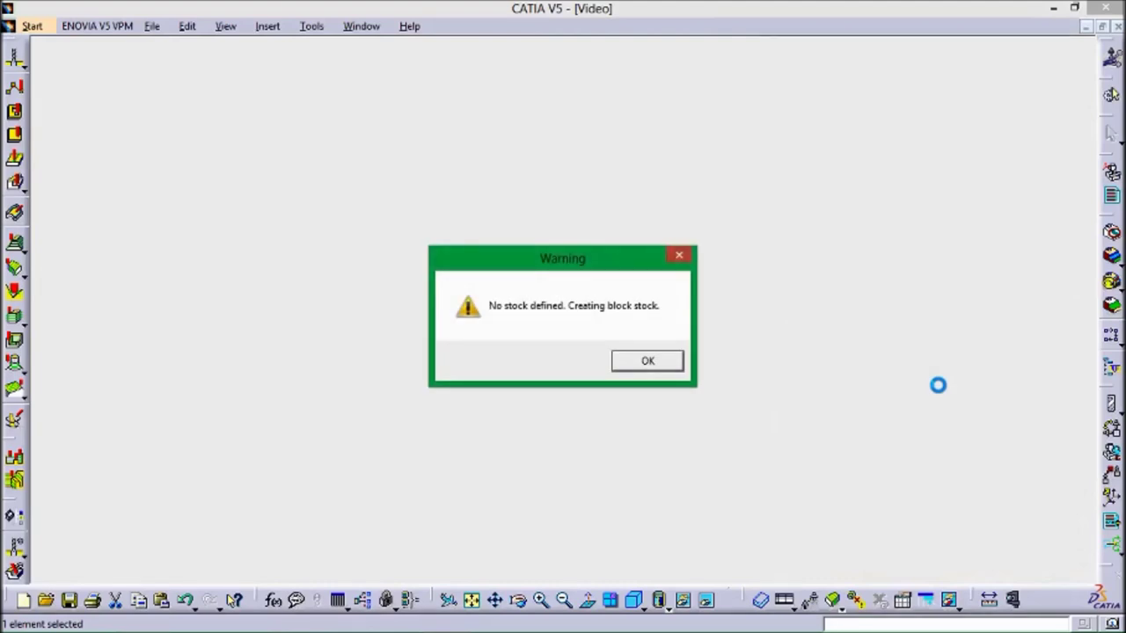
click(648, 363)
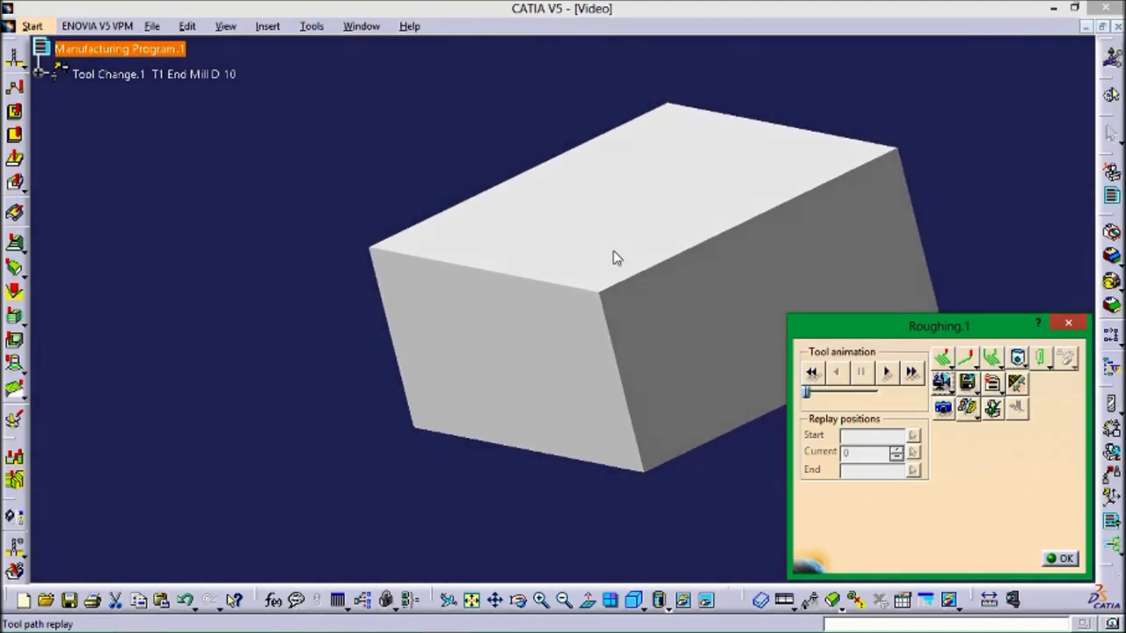
middle_drag(794, 226, 666, 237)
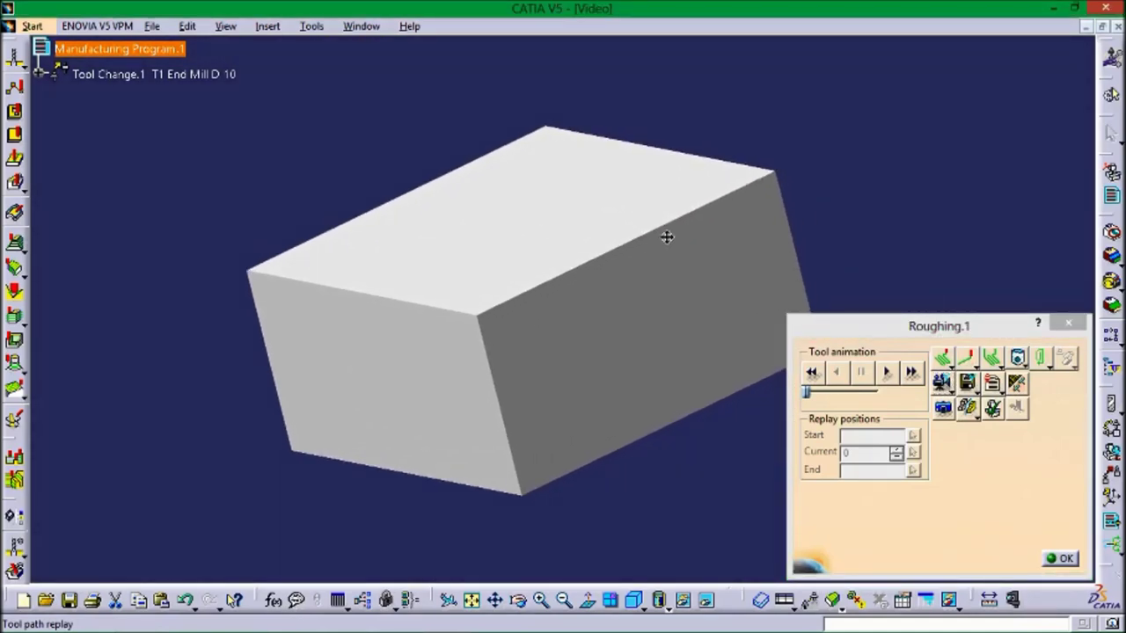
Play the Roughing.1 material removal video simulation to the end, inspect the machined block from several angles, and close the replay
click(886, 373)
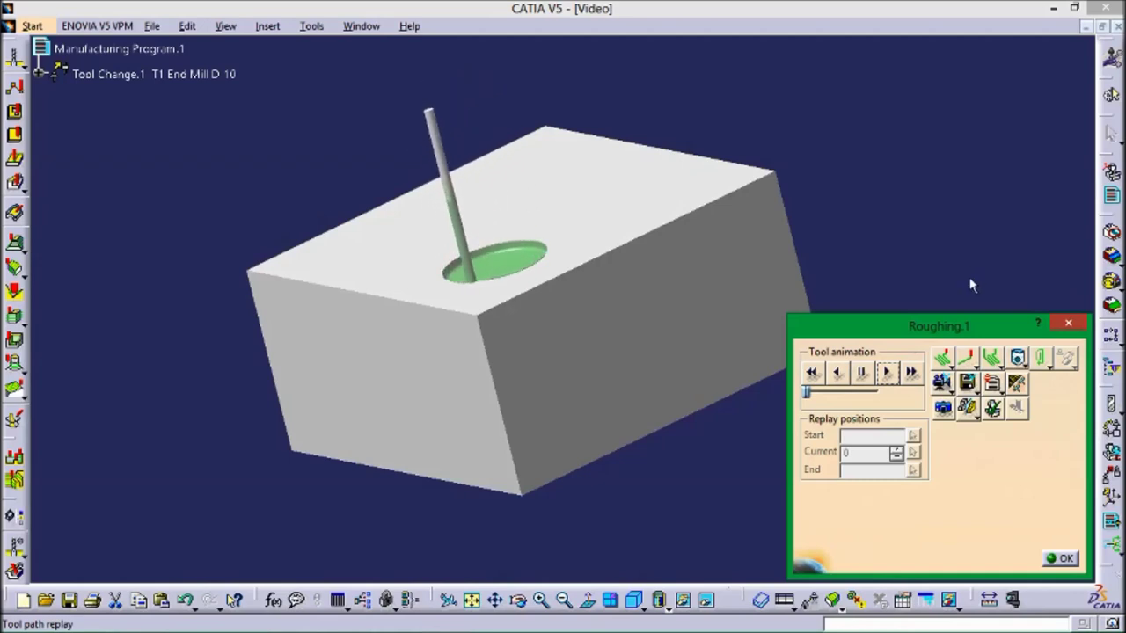
drag(960, 322, 1030, 370)
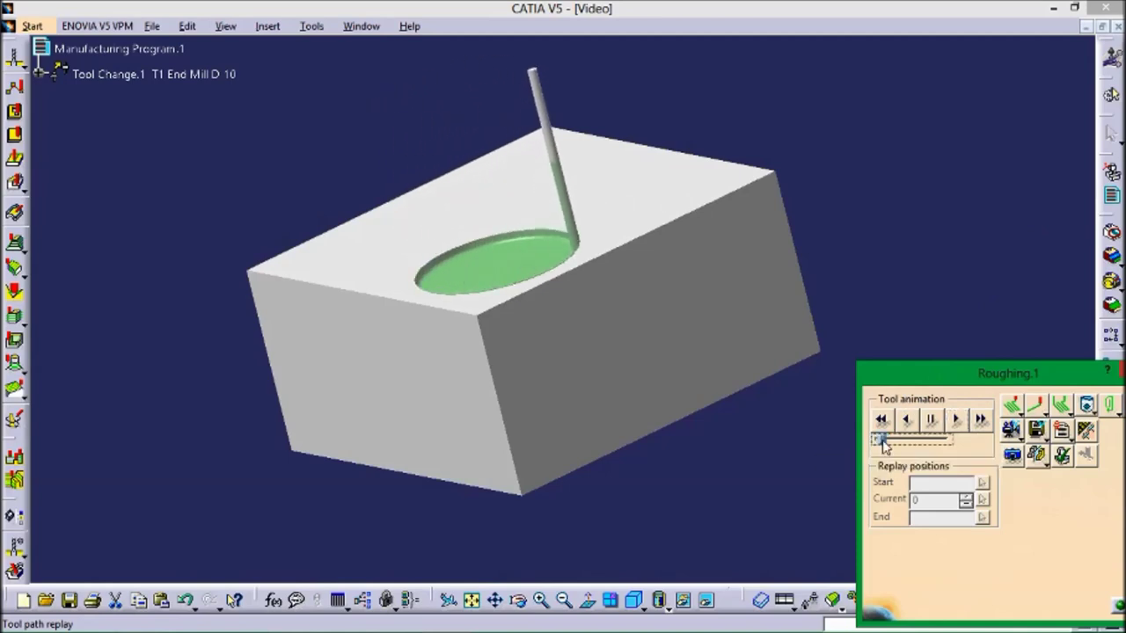
mouse_move(884, 444)
mouse_down()
mouse_move(905, 443)
mouse_move(879, 442)
mouse_up()
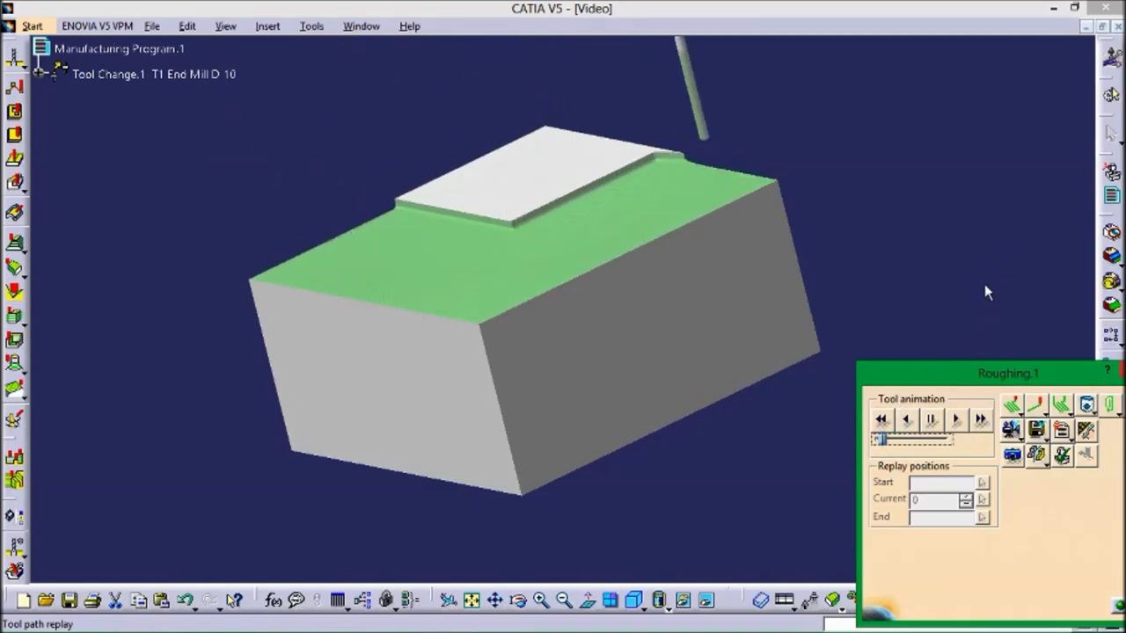
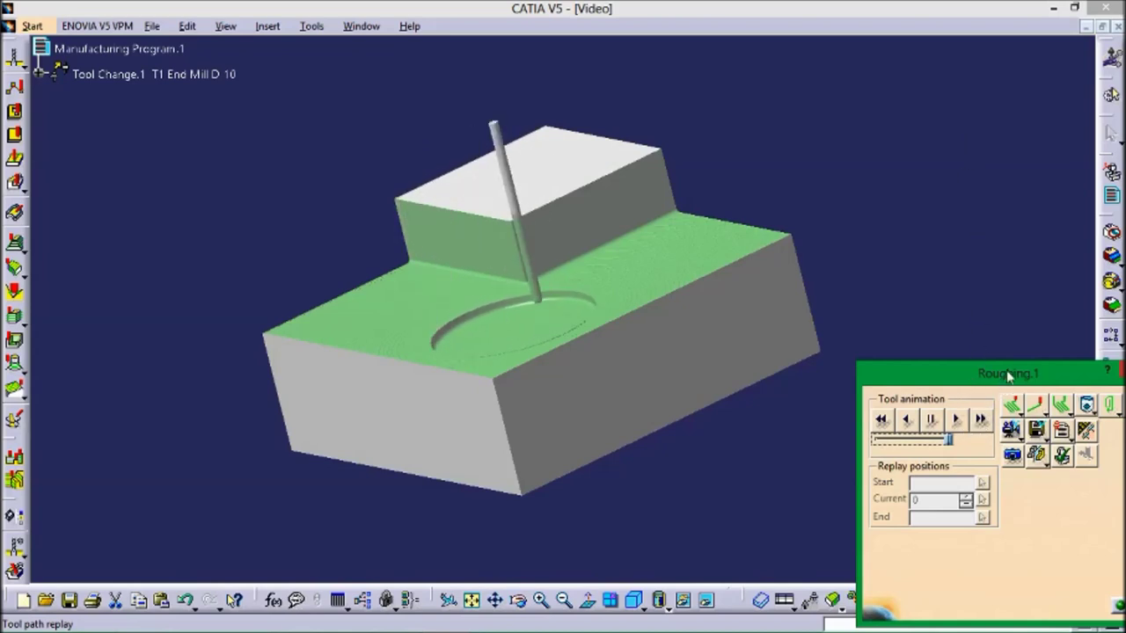
drag(1008, 374, 977, 366)
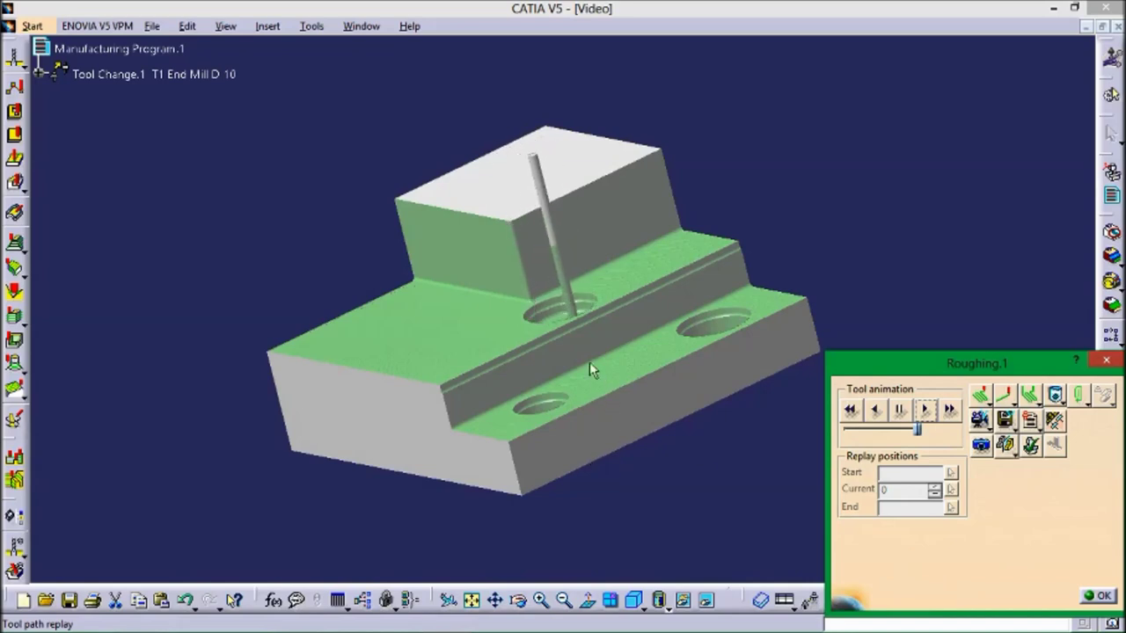
middle_drag(583, 354, 603, 372)
middle_drag(535, 350, 497, 521)
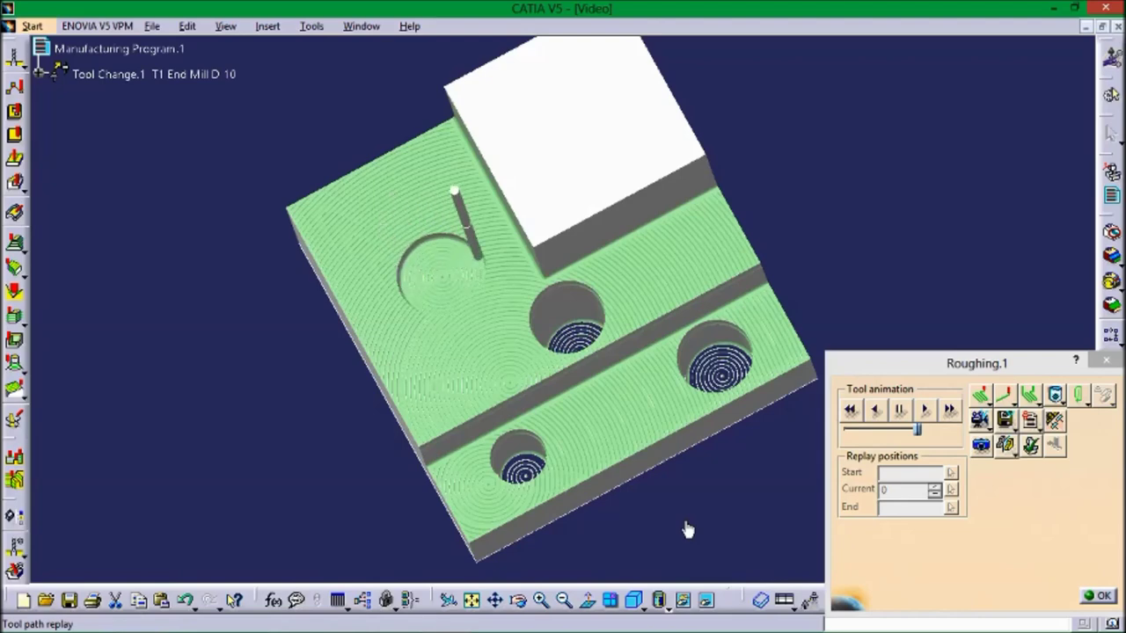
middle_drag(685, 517, 816, 356)
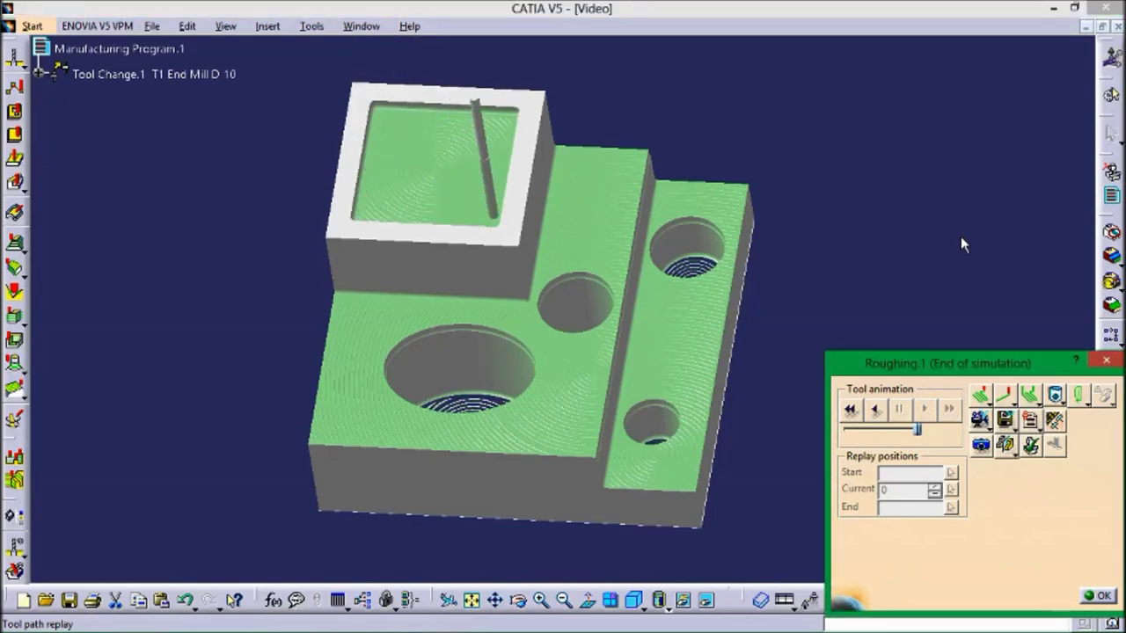
click(1095, 598)
Select IMS as the post processor in the machining output options, check the NC code file extension, and accept the options
click(311, 25)
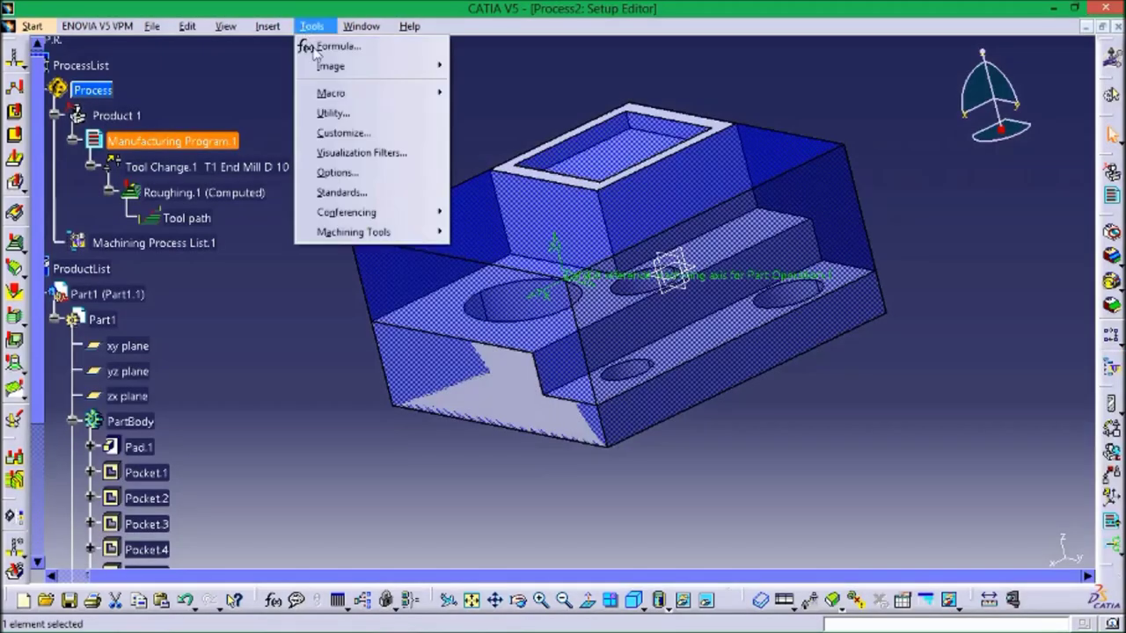
click(348, 172)
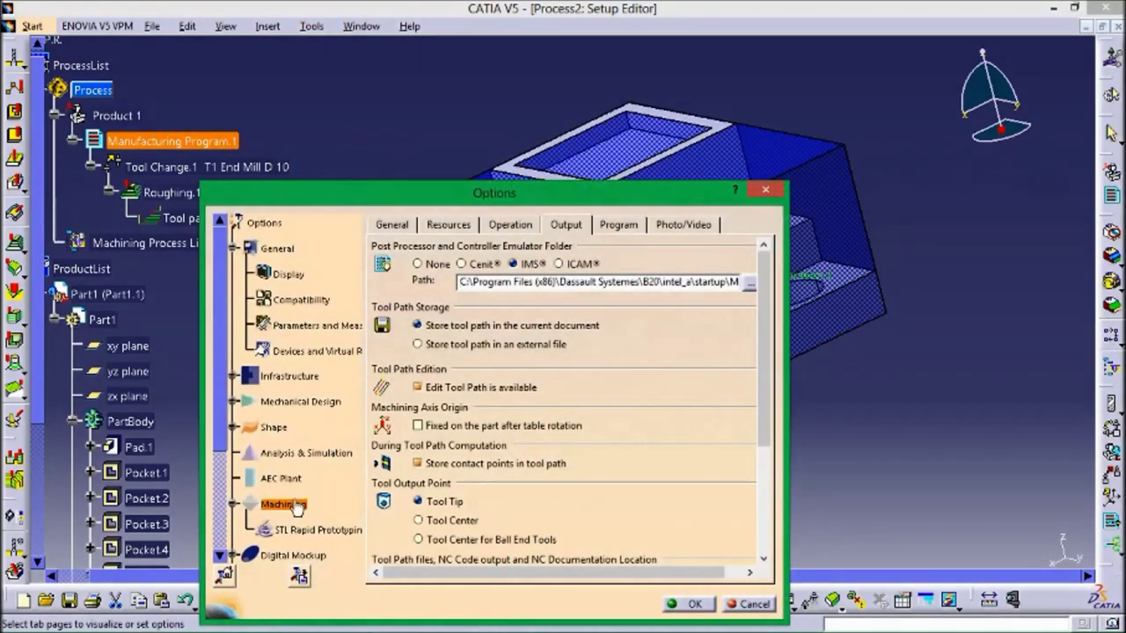
click(514, 264)
drag(763, 359, 782, 464)
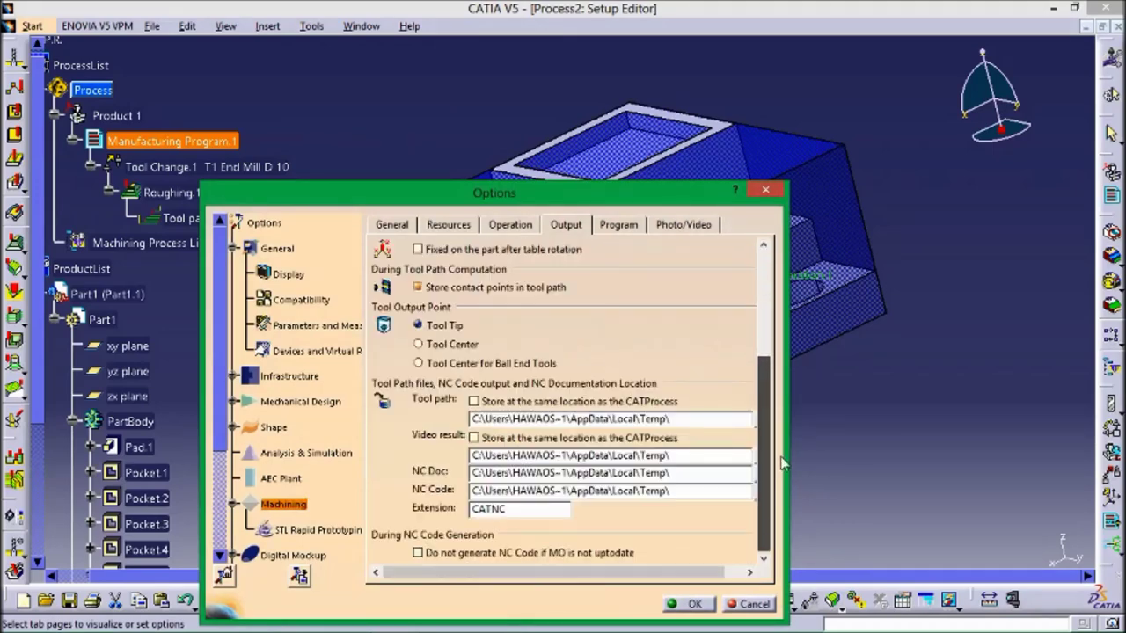
double_click(502, 510)
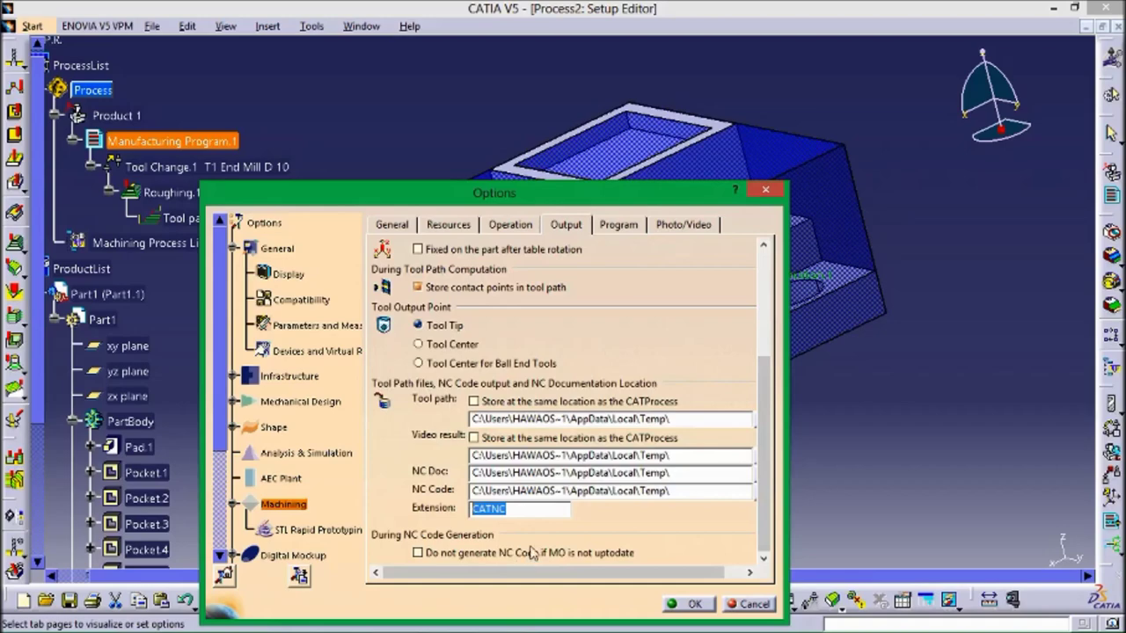
click(690, 604)
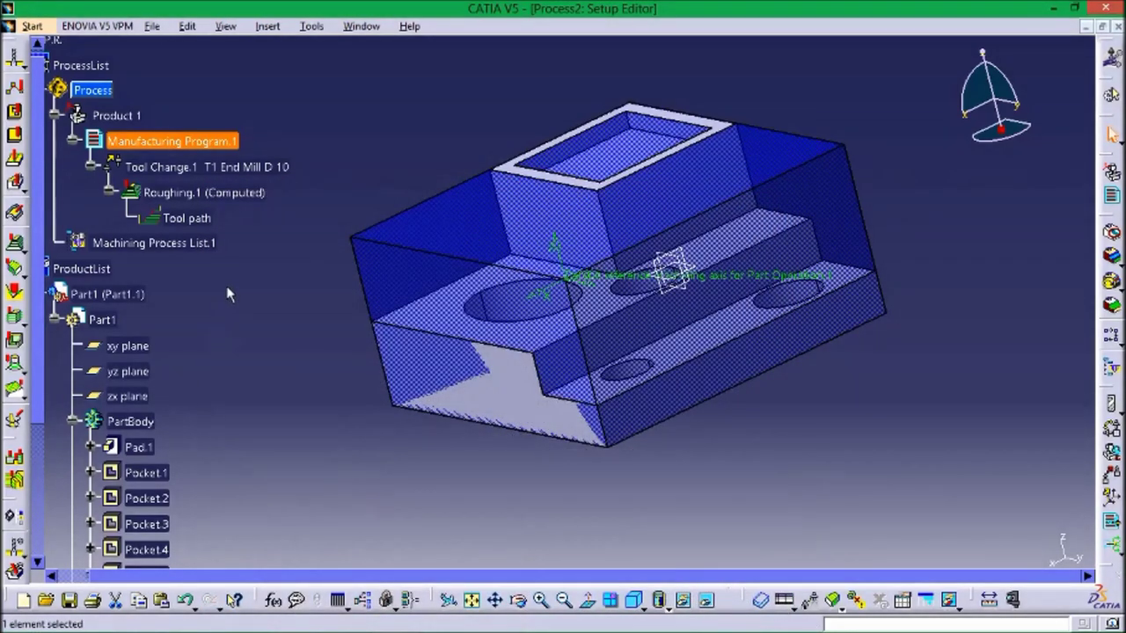
In the Part Operation's 3-axis machine, set the controller emulator to cardemo_fidia.ce and the post processor to fanuc0.lib
double_click(117, 115)
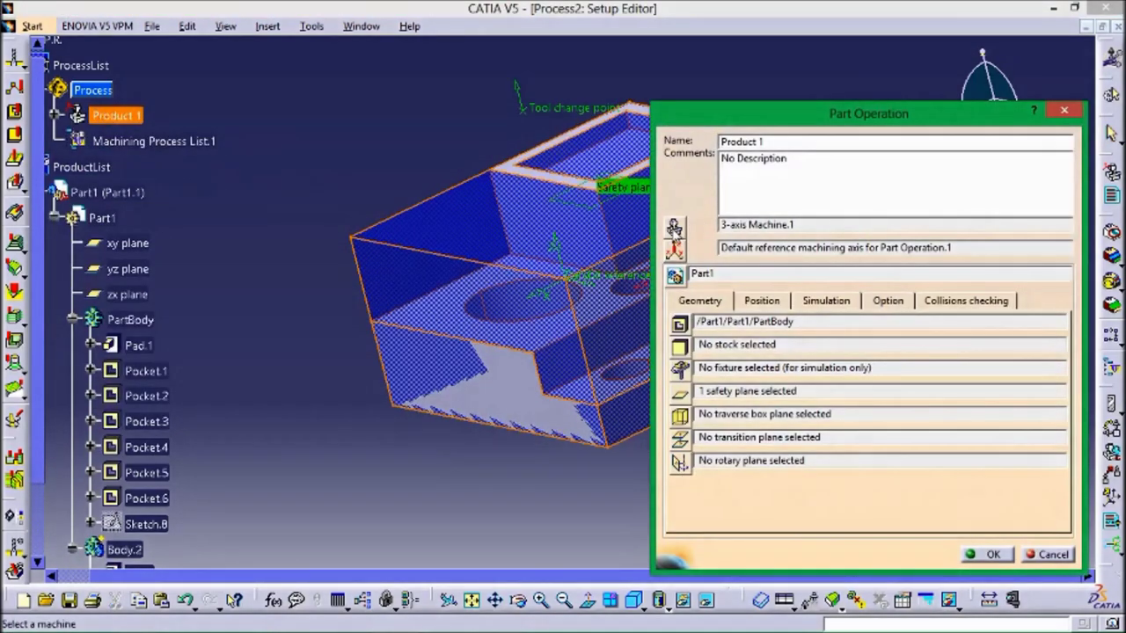
click(674, 228)
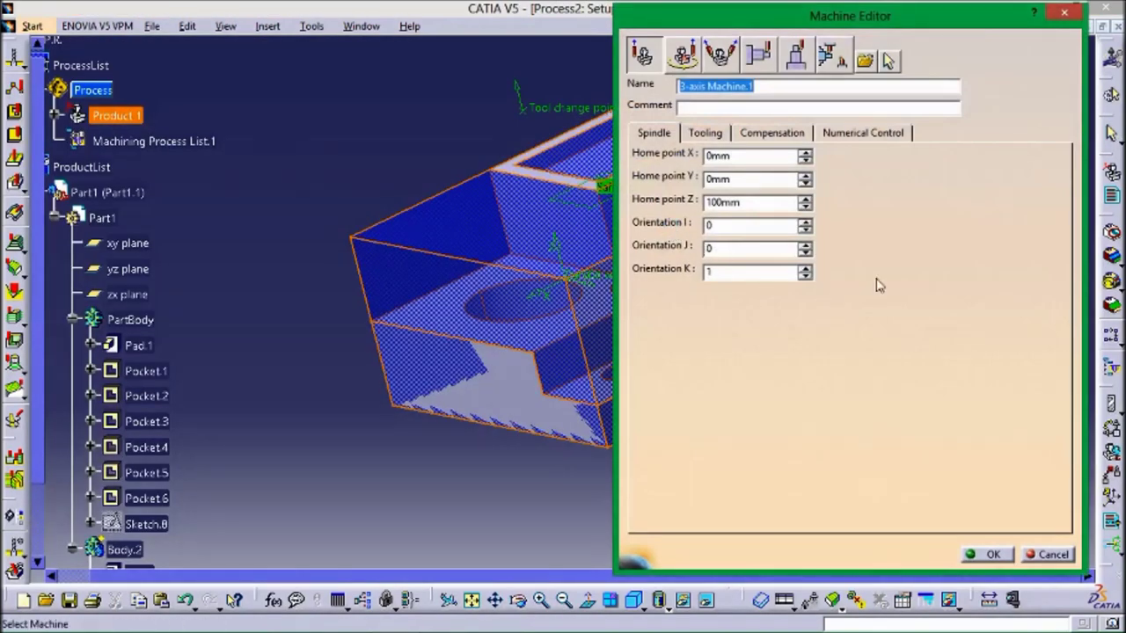
click(890, 133)
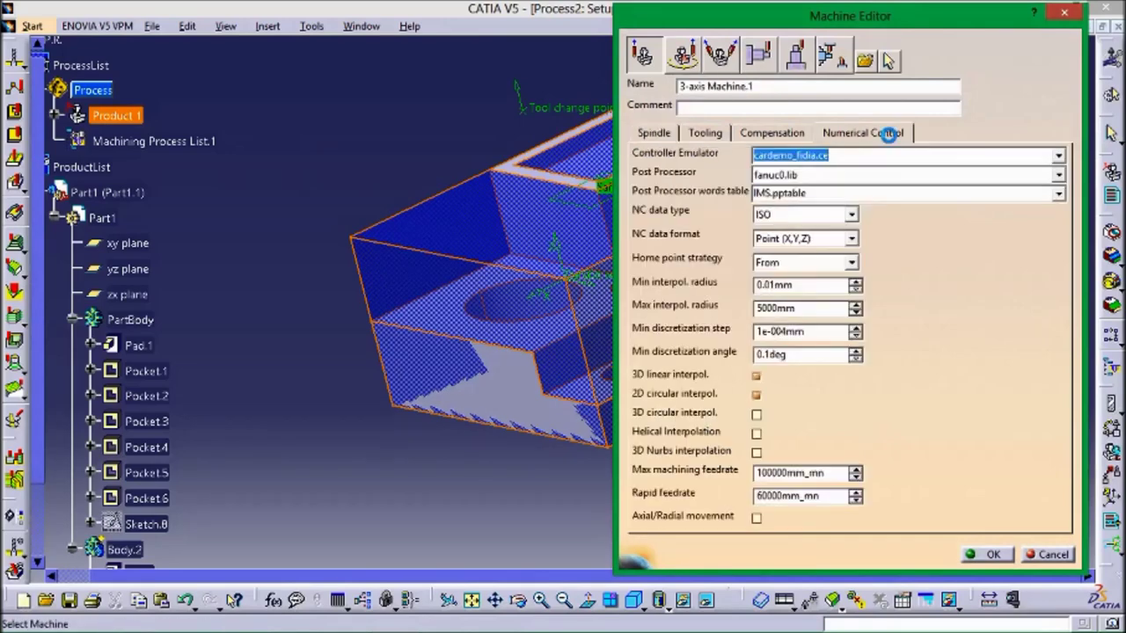
click(1058, 156)
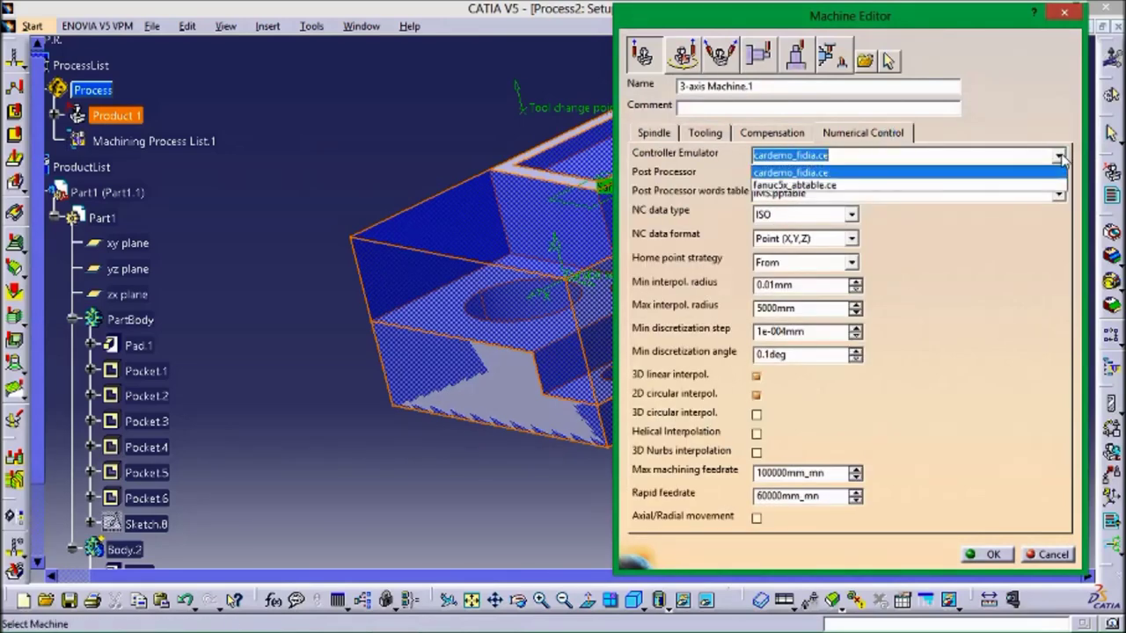
click(877, 174)
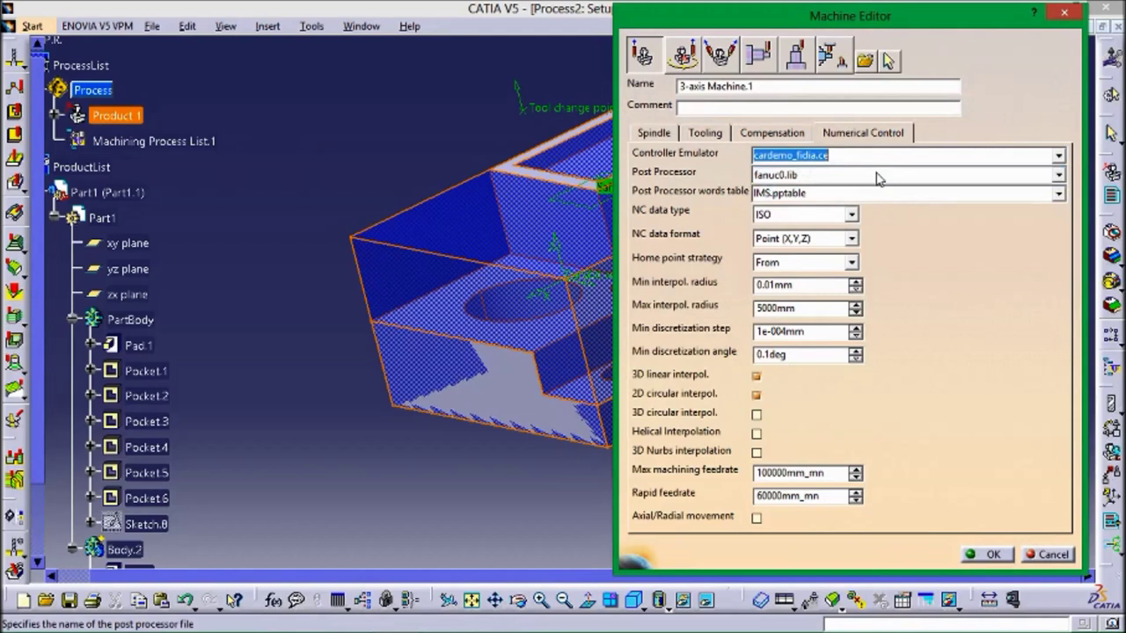
click(1059, 177)
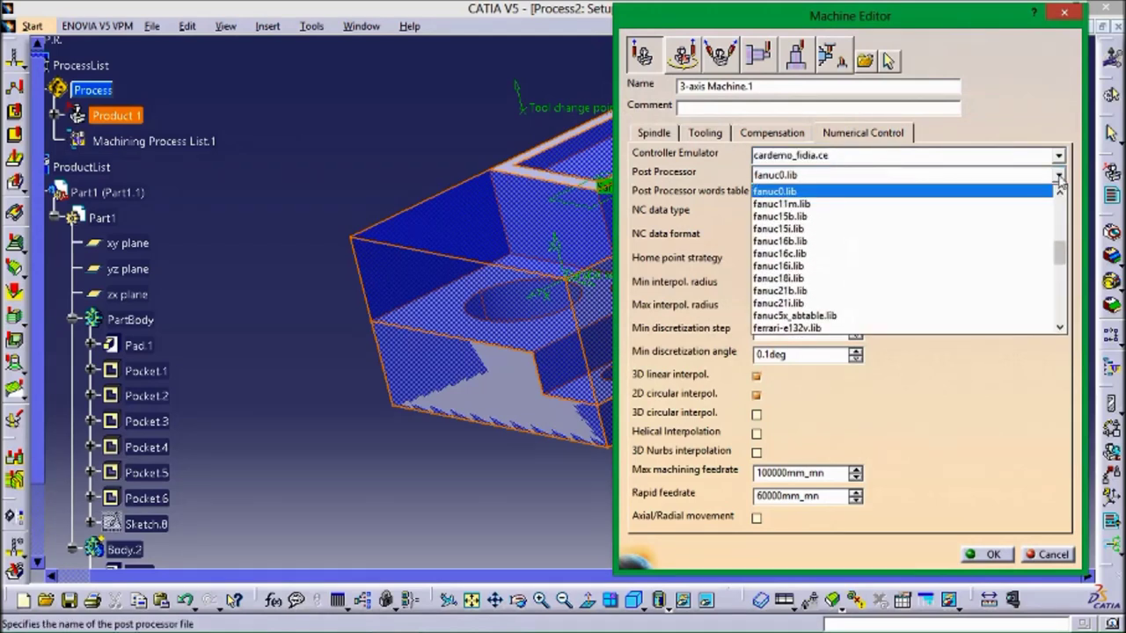
click(774, 192)
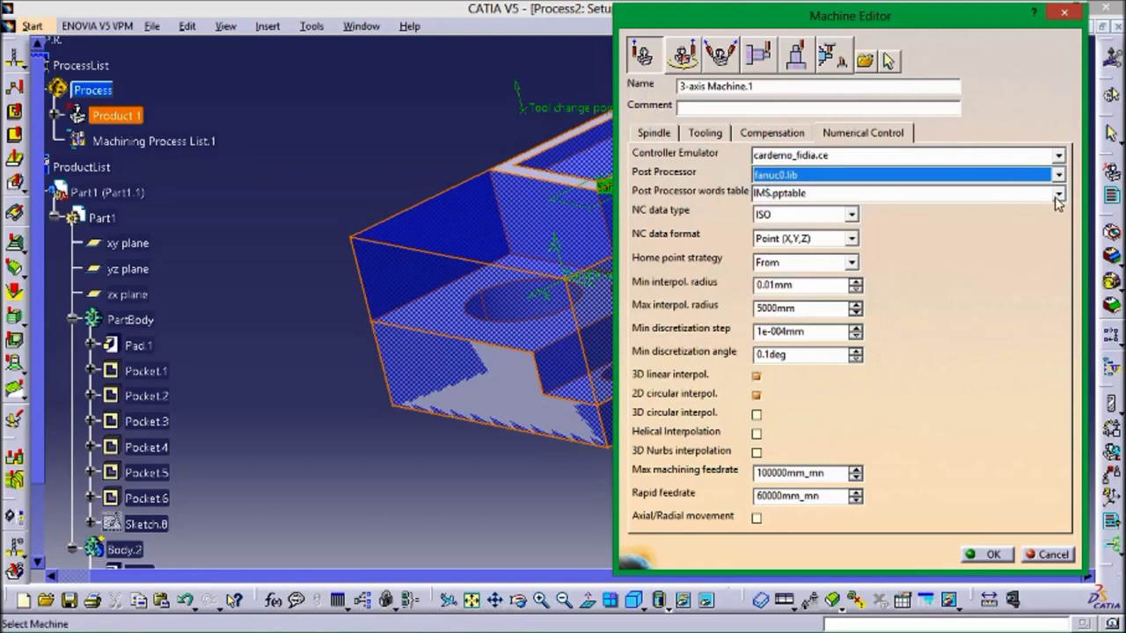
Set the machine's post processor words table to IMS.pptable and NC data type to ISO, and accept the machine and part operation
click(1058, 195)
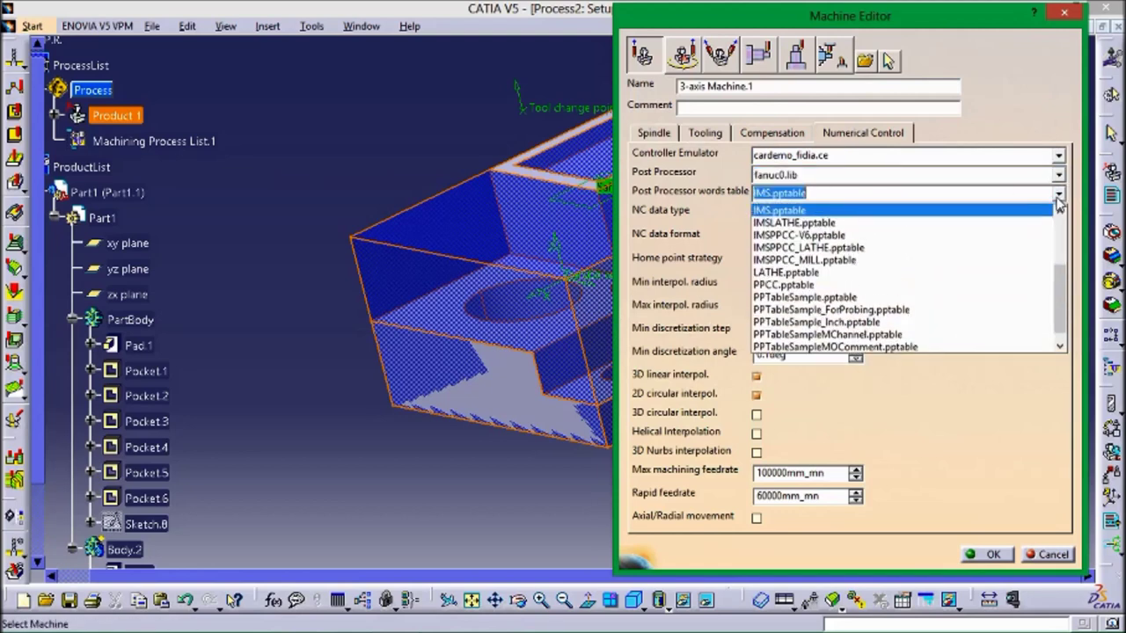
click(784, 211)
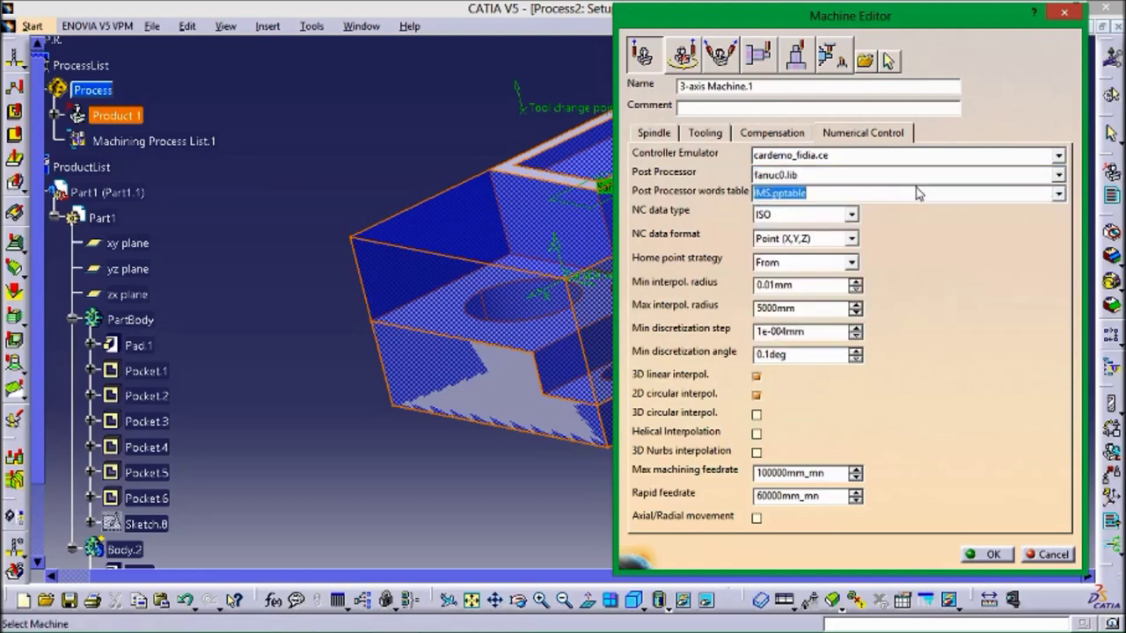
click(852, 215)
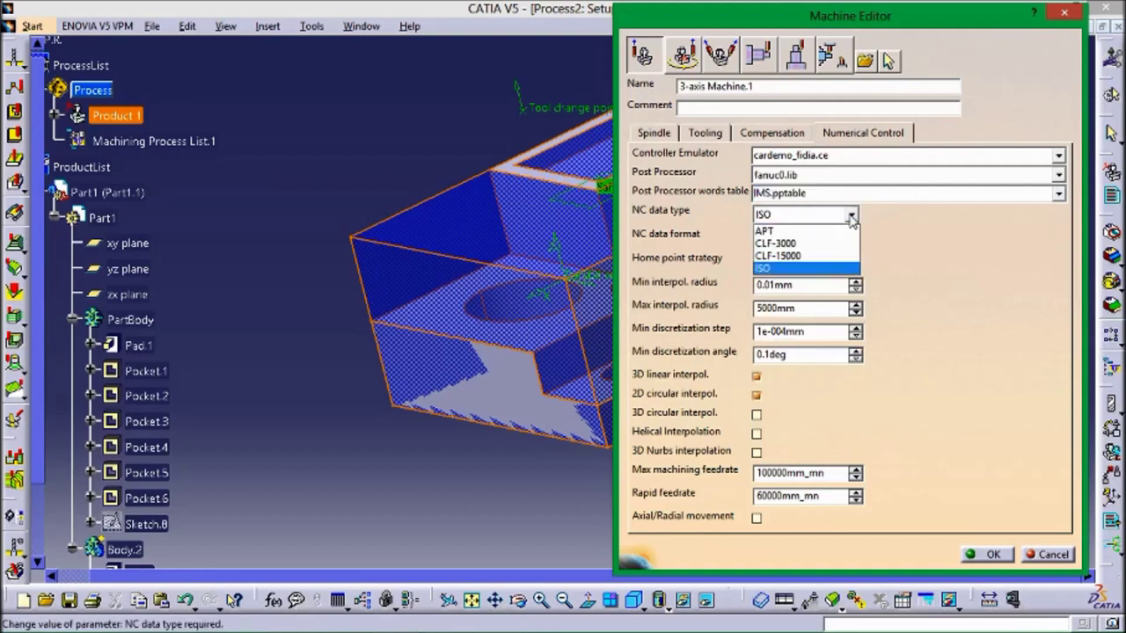
click(834, 270)
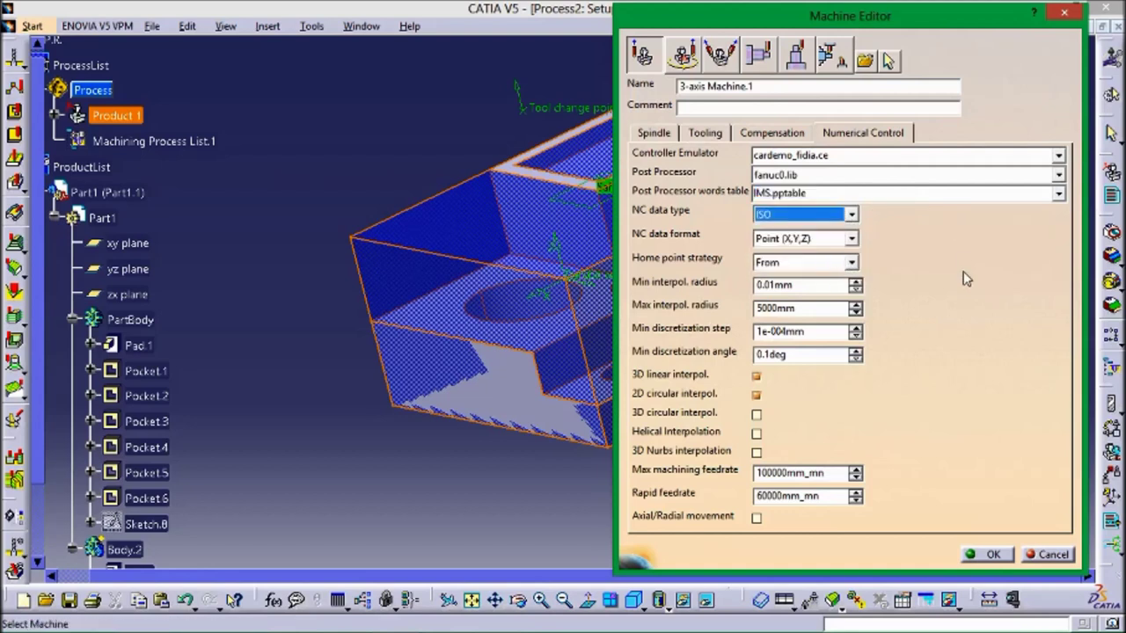
click(992, 555)
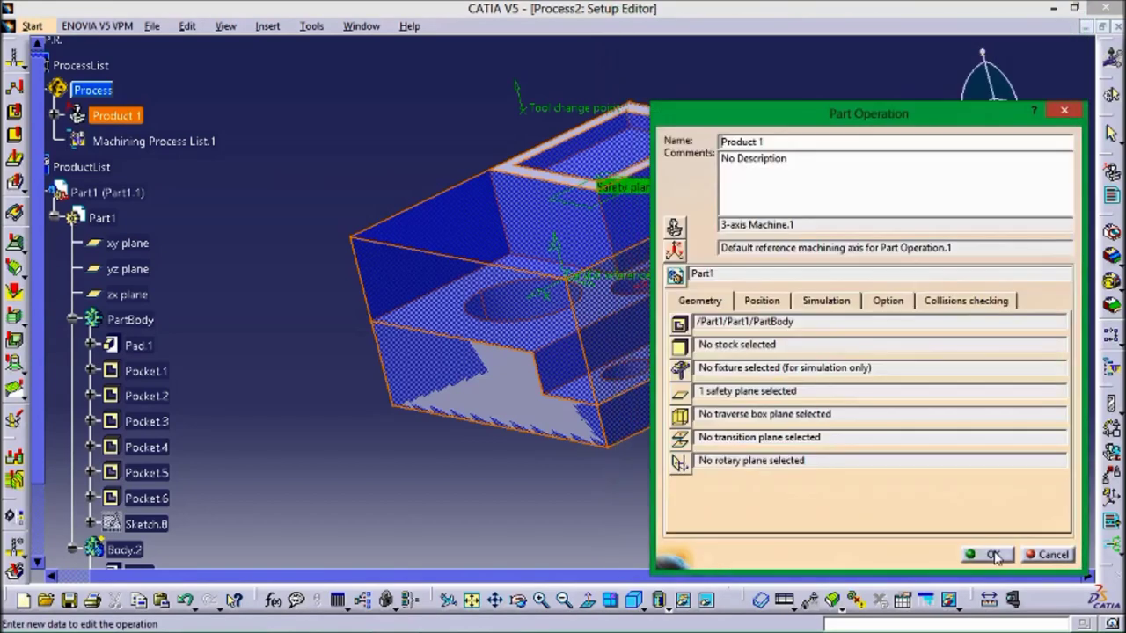
click(992, 555)
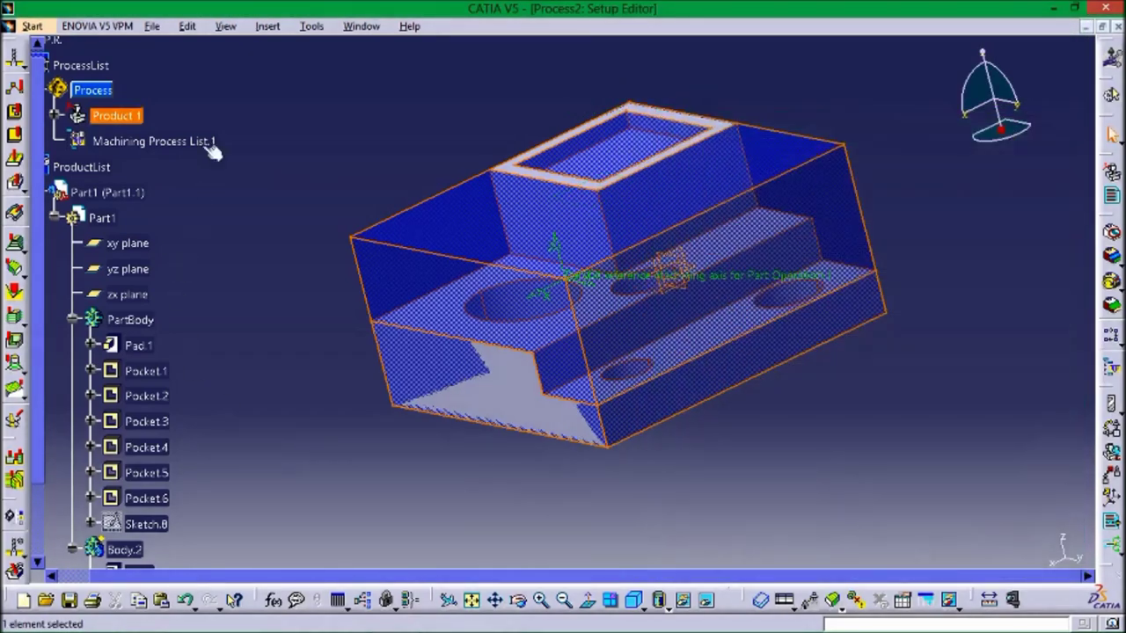
Start interactive NC code generation for Manufacturing Program.1 and select that program as the input
click(54, 118)
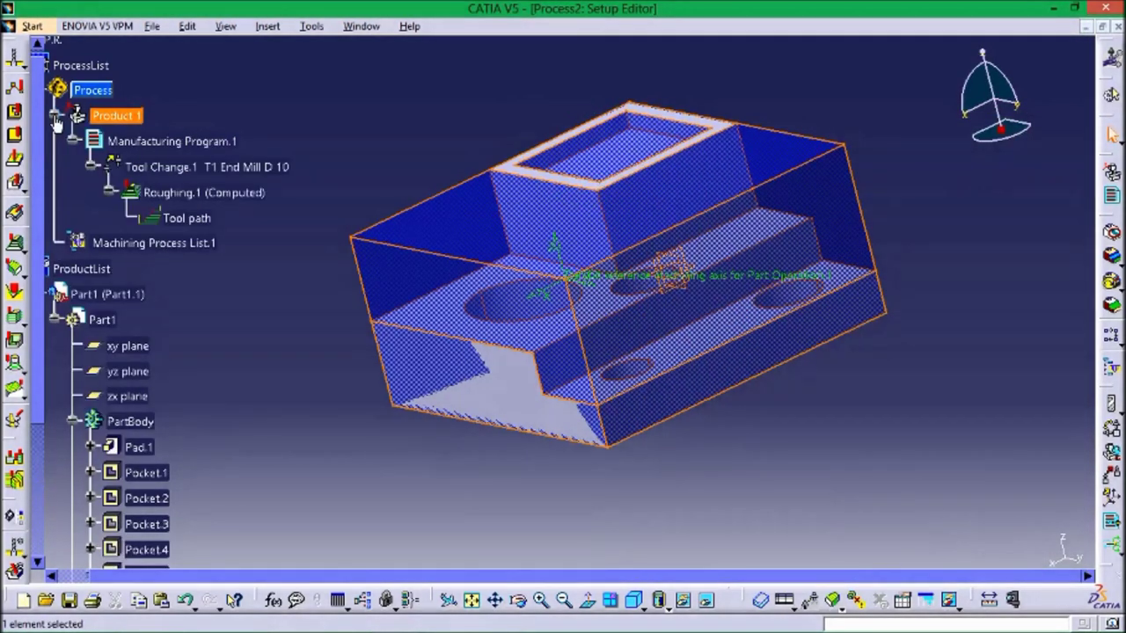
click(220, 144)
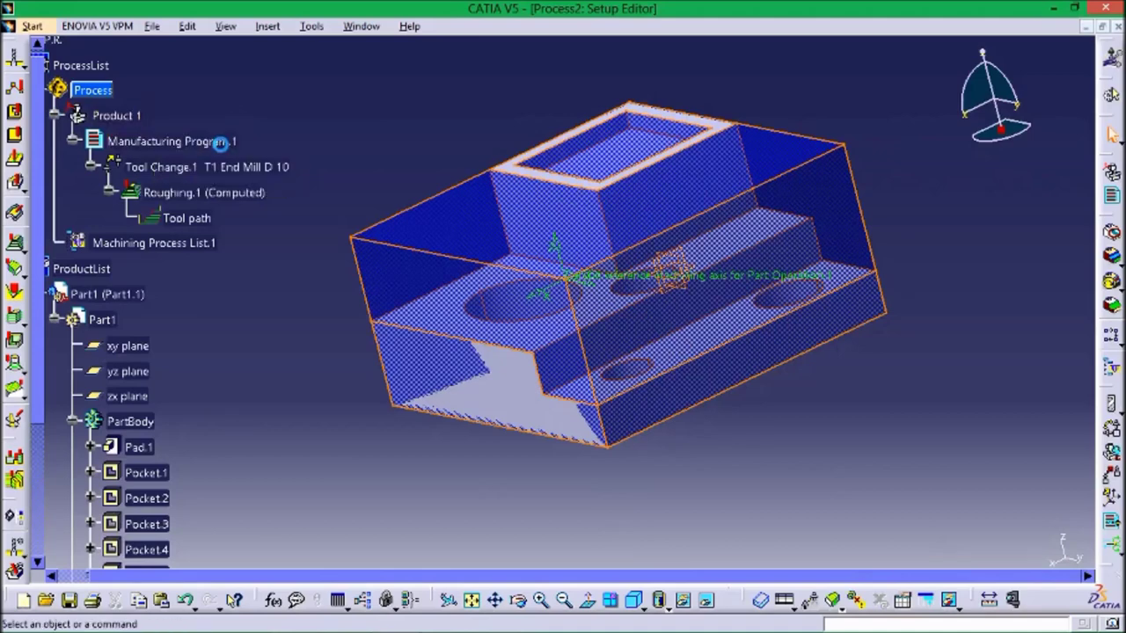
right_click(220, 144)
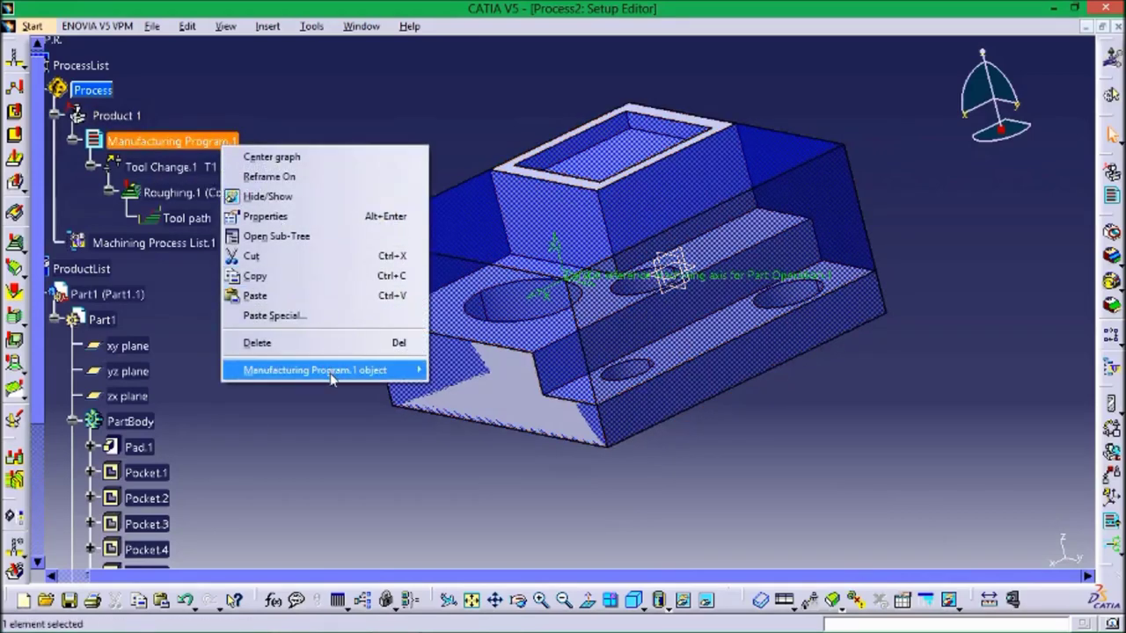
mouse_move(333, 376)
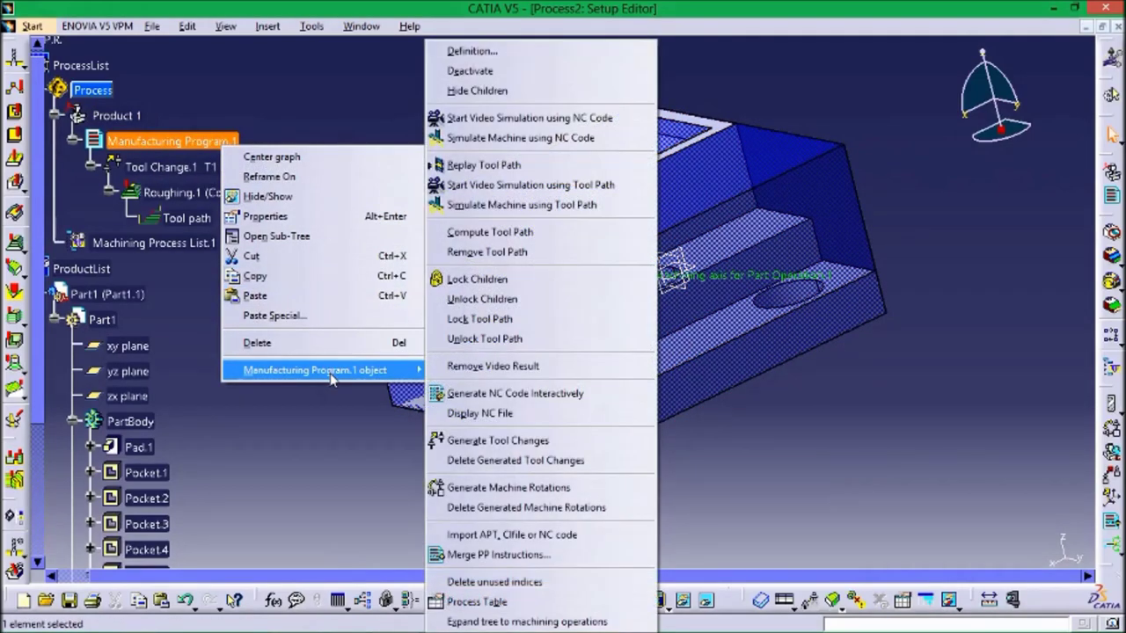
click(521, 394)
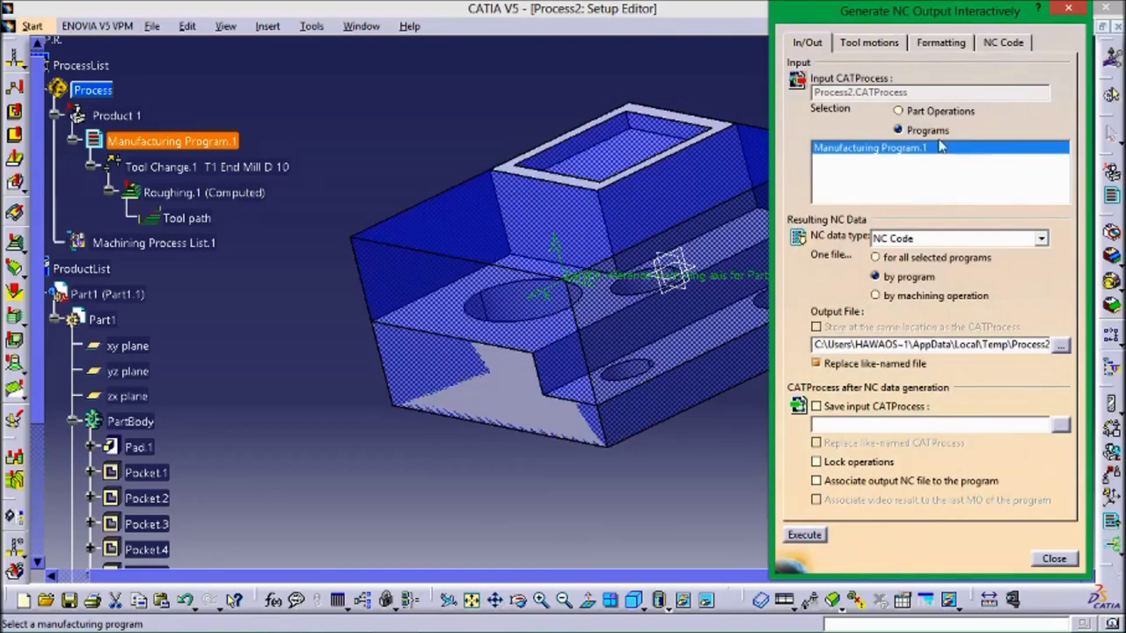
click(904, 149)
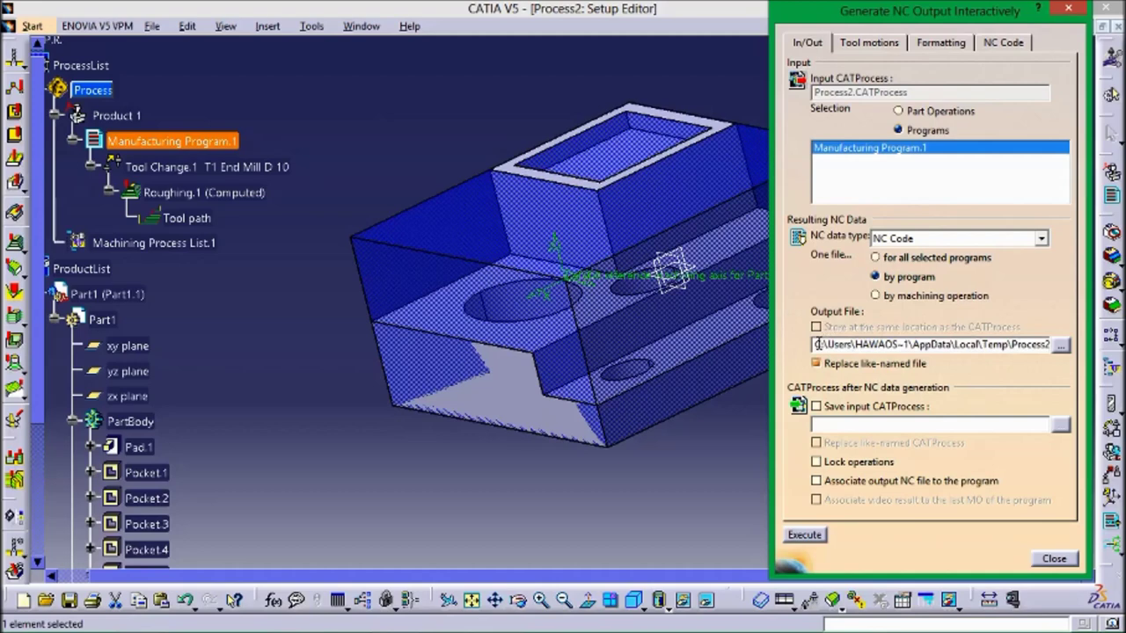
Copy the full output file path of the NC code to be generated
drag(816, 345, 1064, 348)
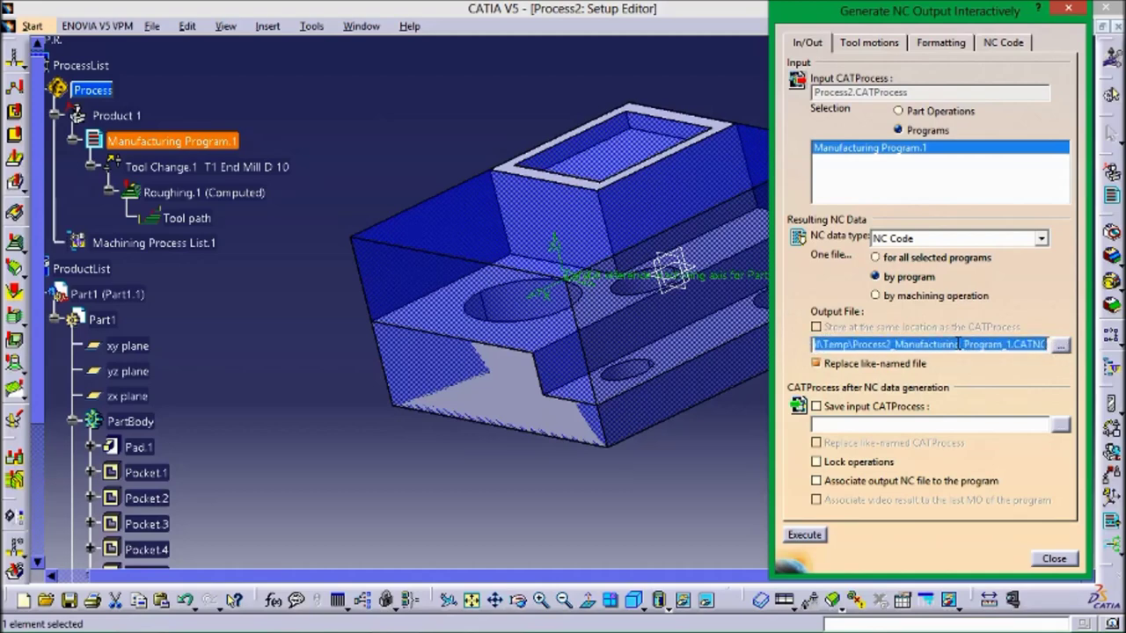
right_click(959, 346)
click(948, 395)
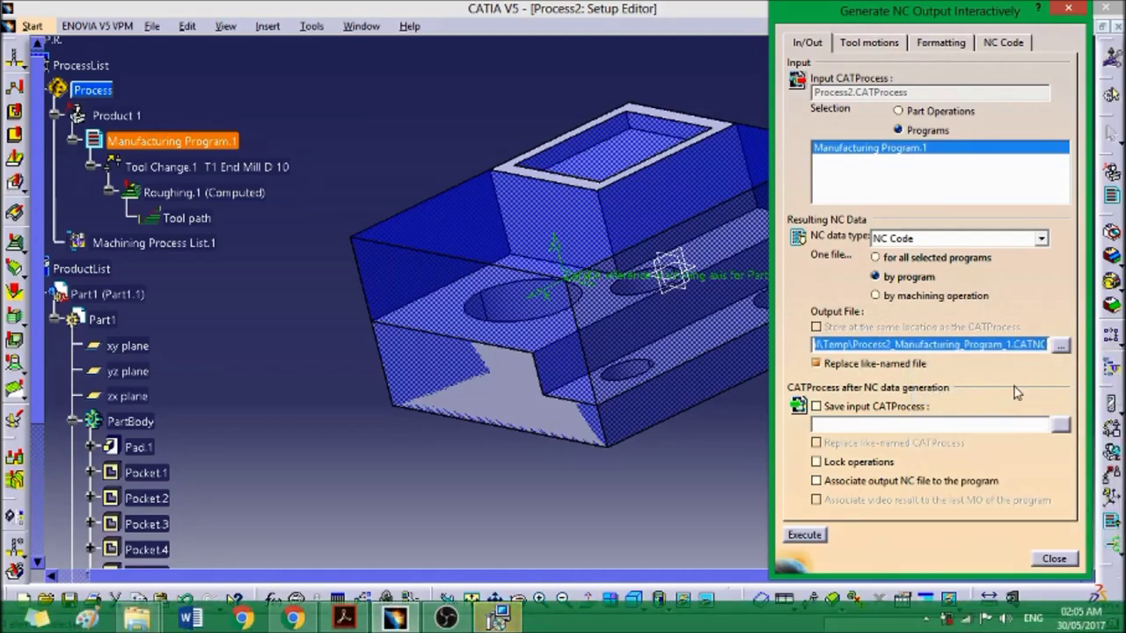
Generate the NC code for Manufacturing Program.1 with program number 1000 and close the NC output generation
click(806, 535)
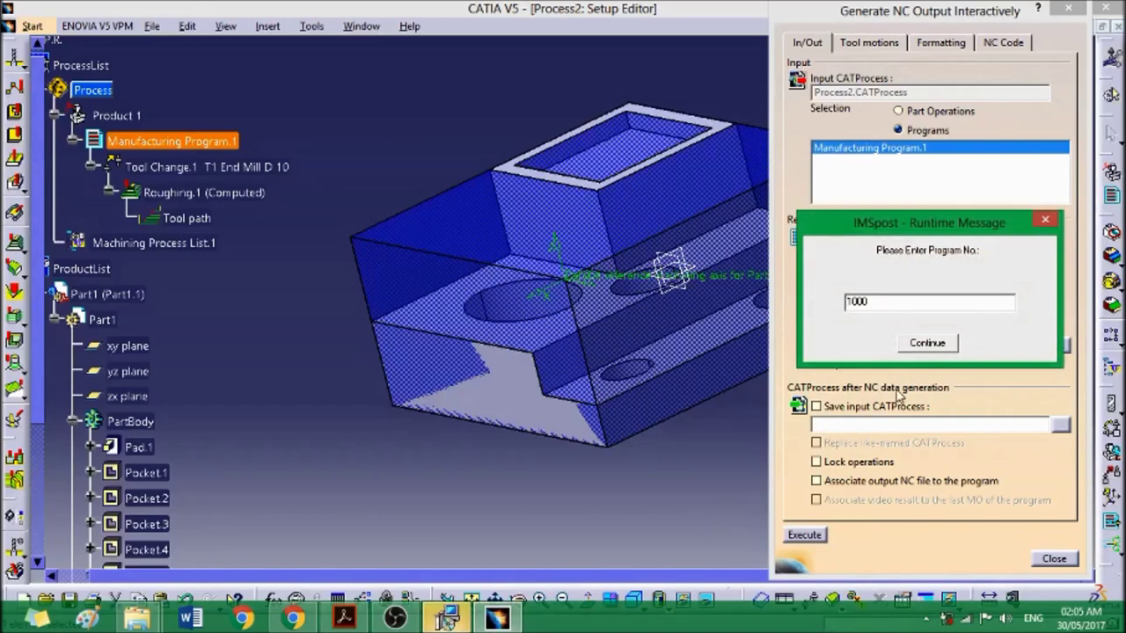
drag(903, 304, 819, 300)
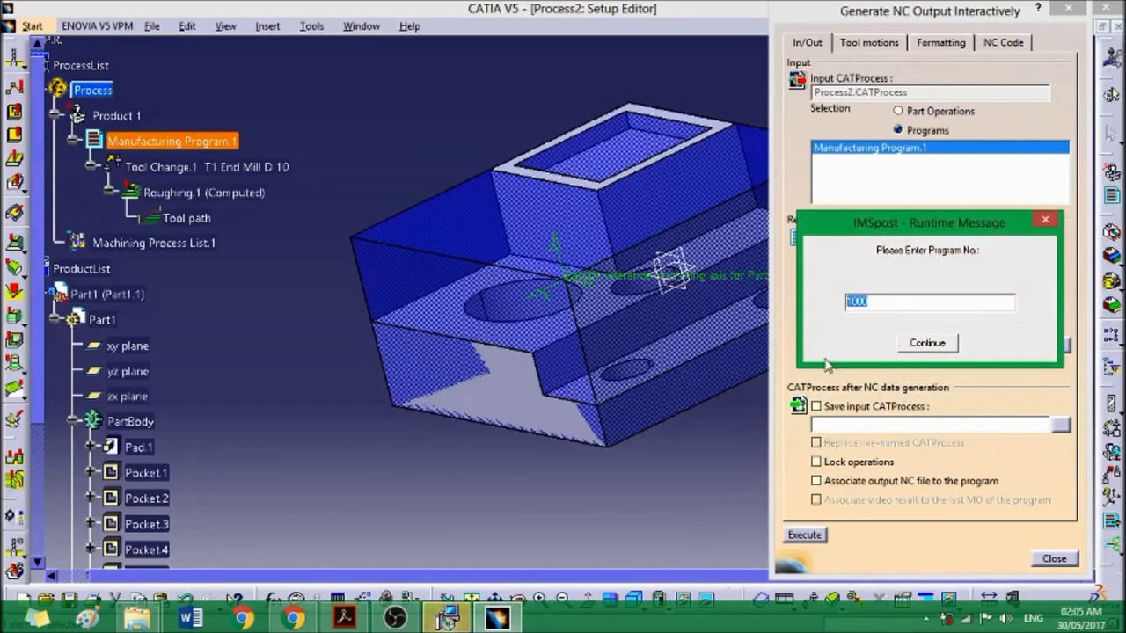
click(925, 343)
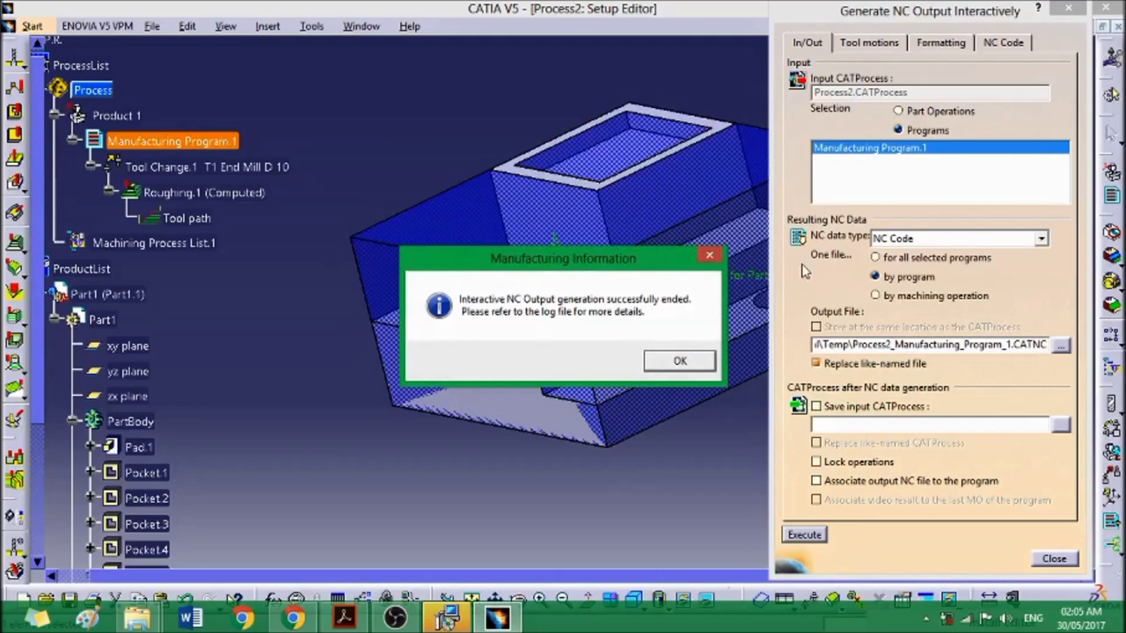
click(673, 360)
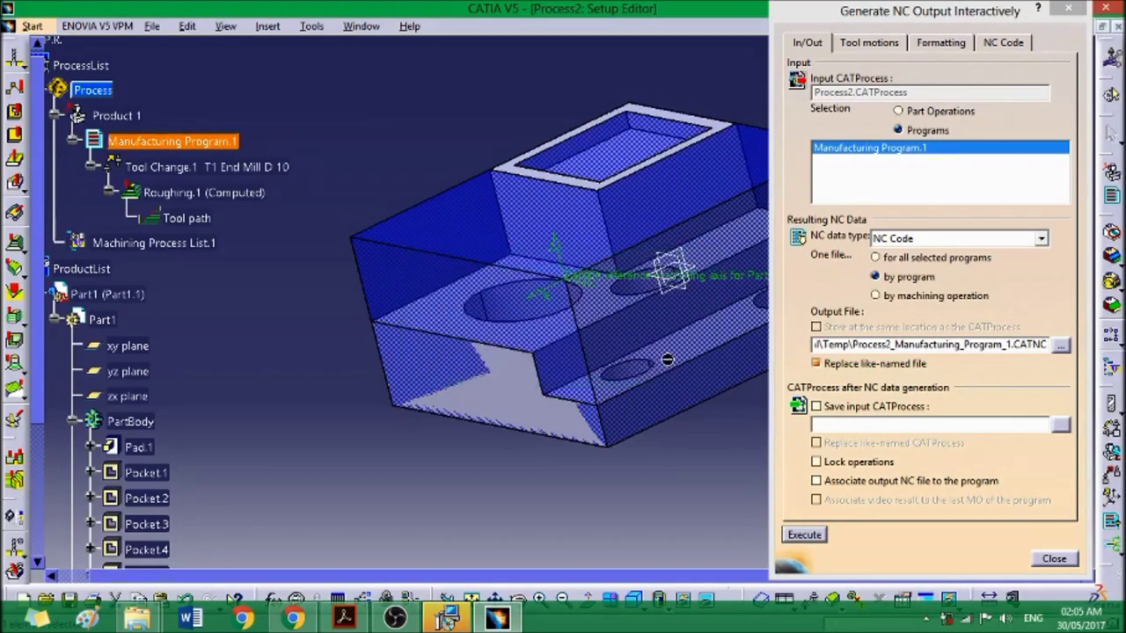
click(1055, 560)
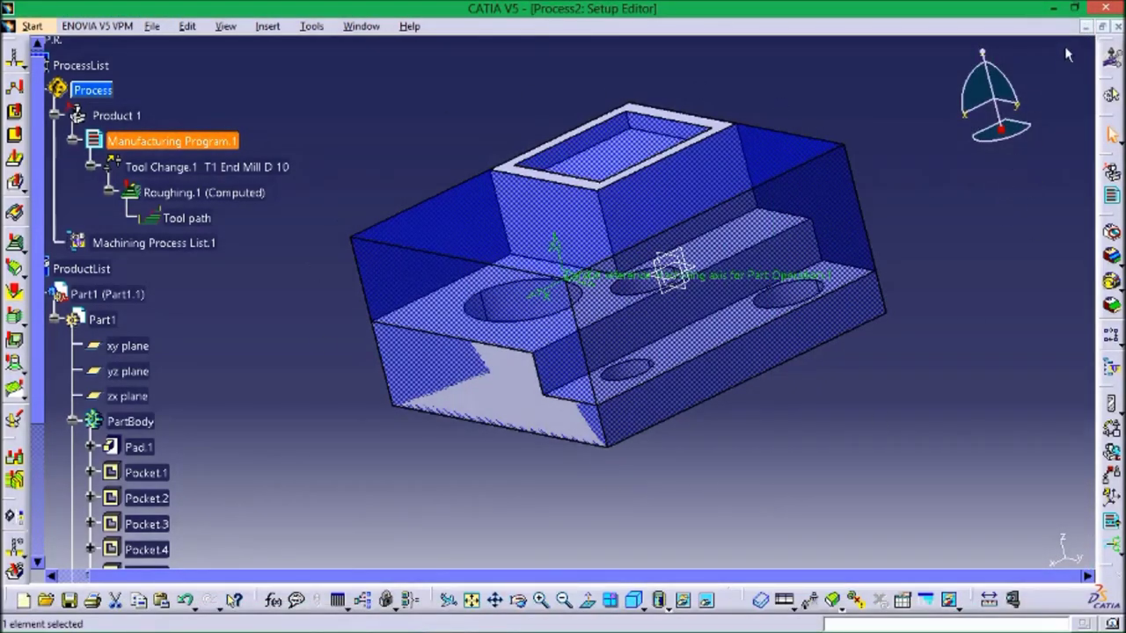
Minimize CATIA and switch to the Temp folder in File Explorer containing the generated Process2_Manufacturing_Program_1 CATNC file
click(1053, 8)
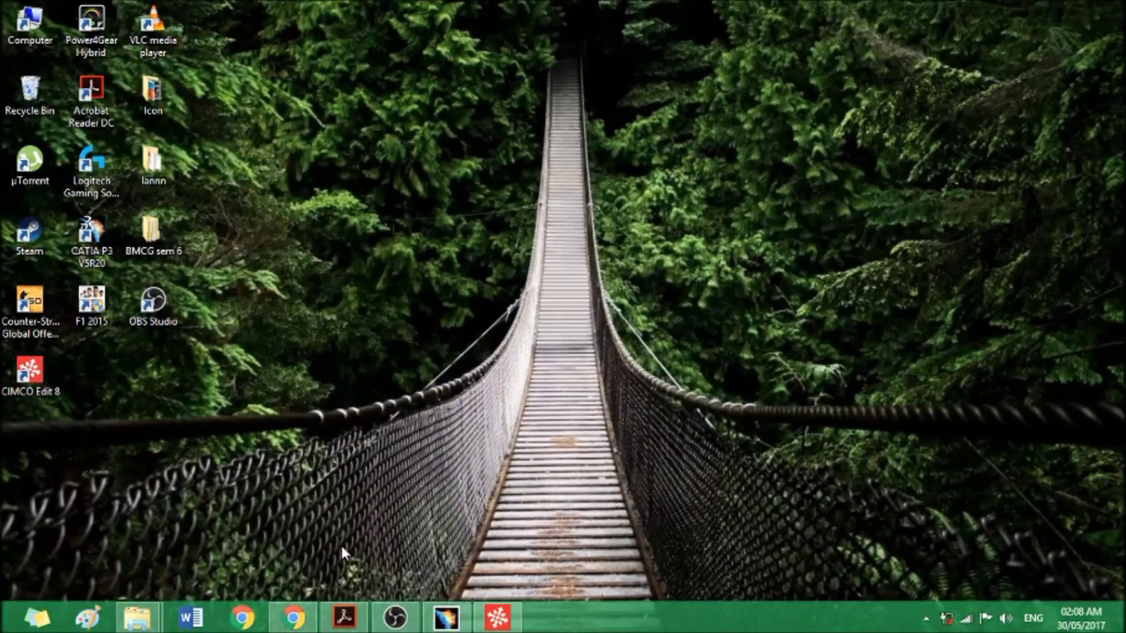
mouse_move(137, 617)
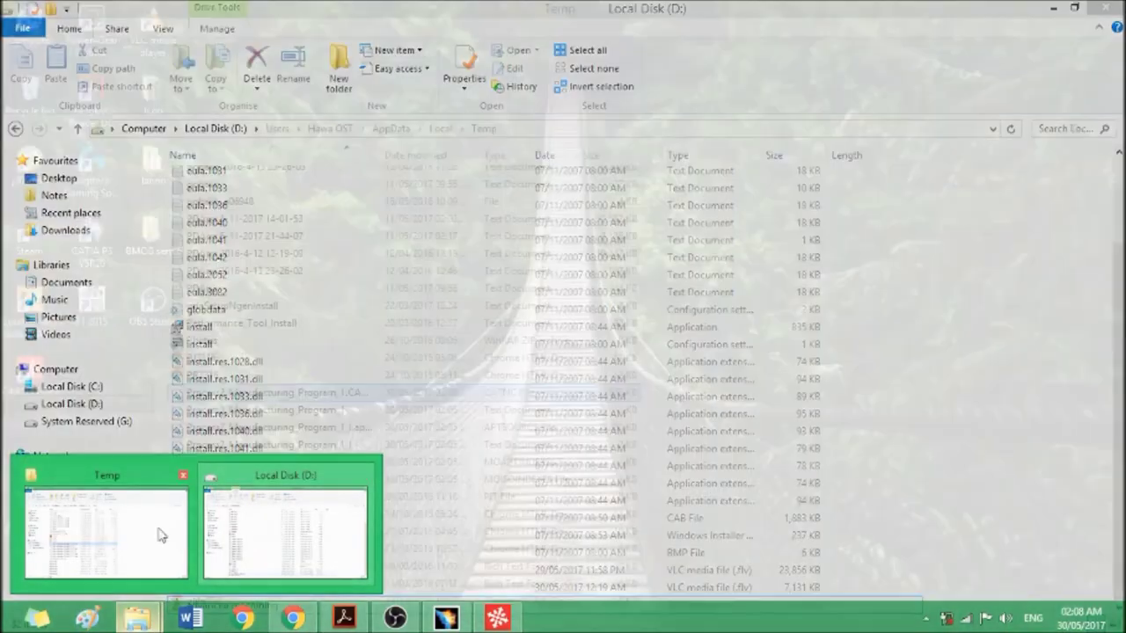
click(159, 532)
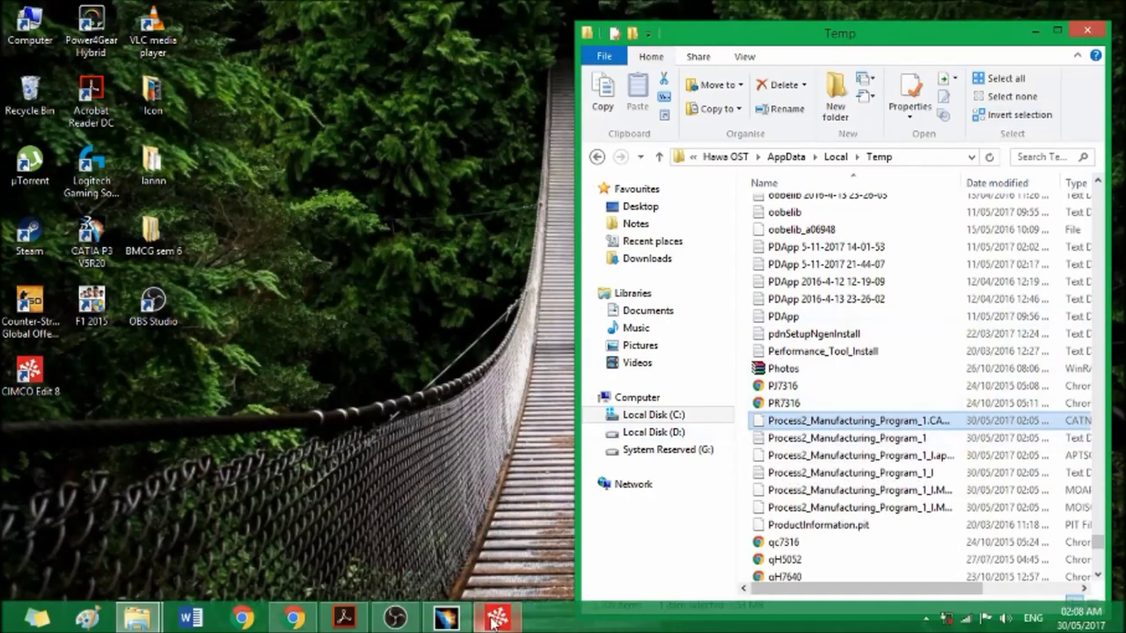
Switch to CIMCO Edit and examine the NC code of Process2_Manufacturing_Program_1.CATNC from the program header through to its last block
click(495, 620)
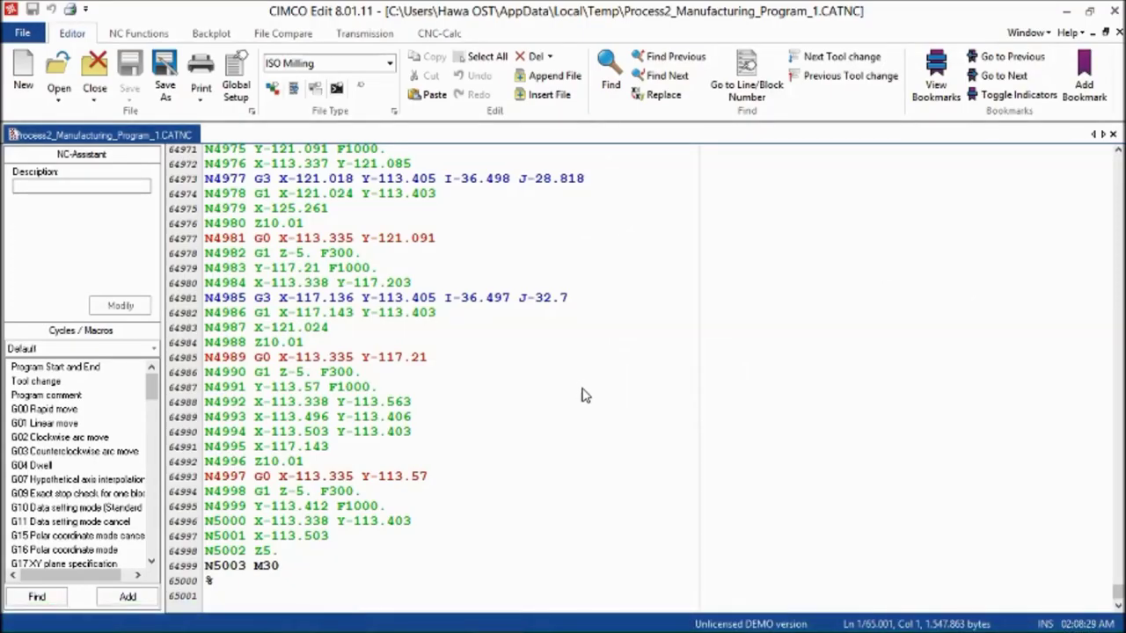
drag(1116, 594, 1117, 161)
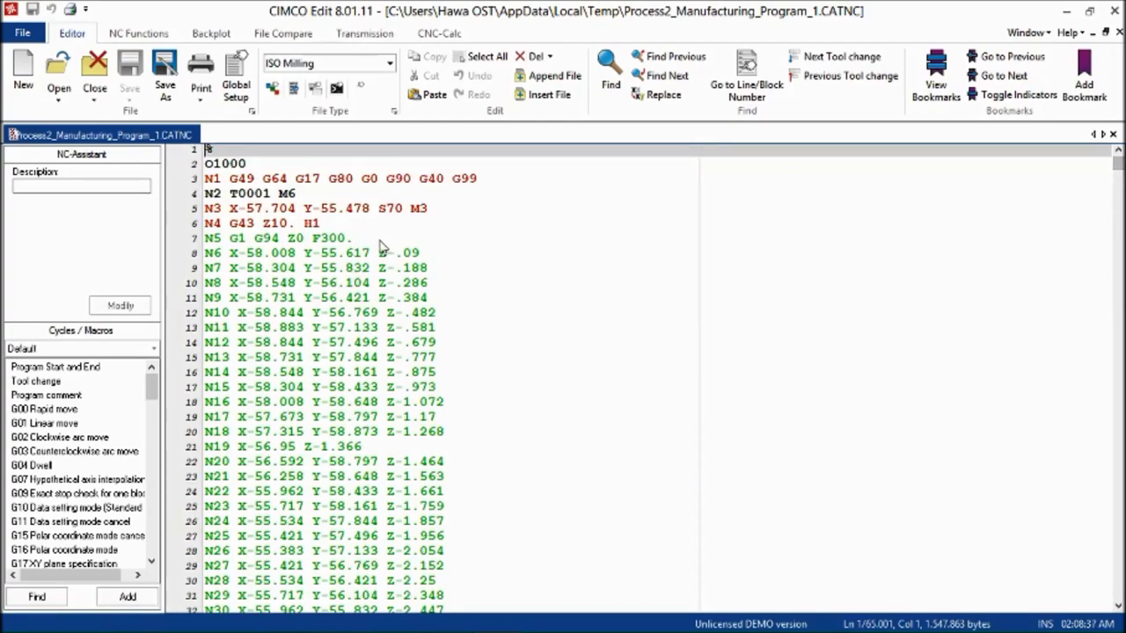
drag(1118, 158, 1117, 210)
scroll(987, 296, up, 10)
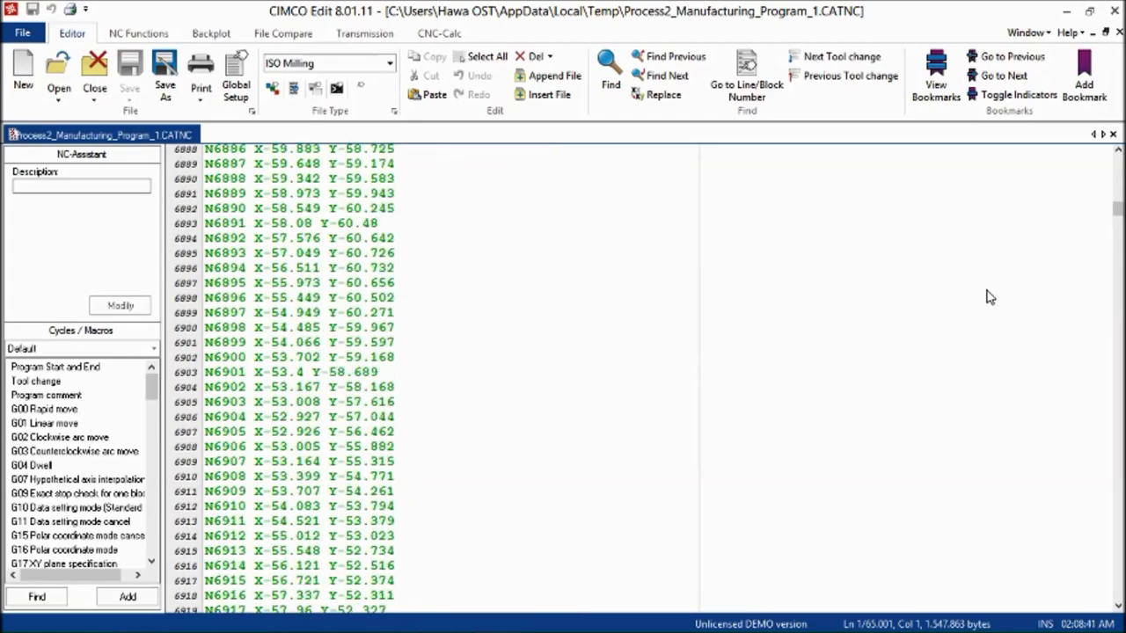
scroll(987, 296, up, 20)
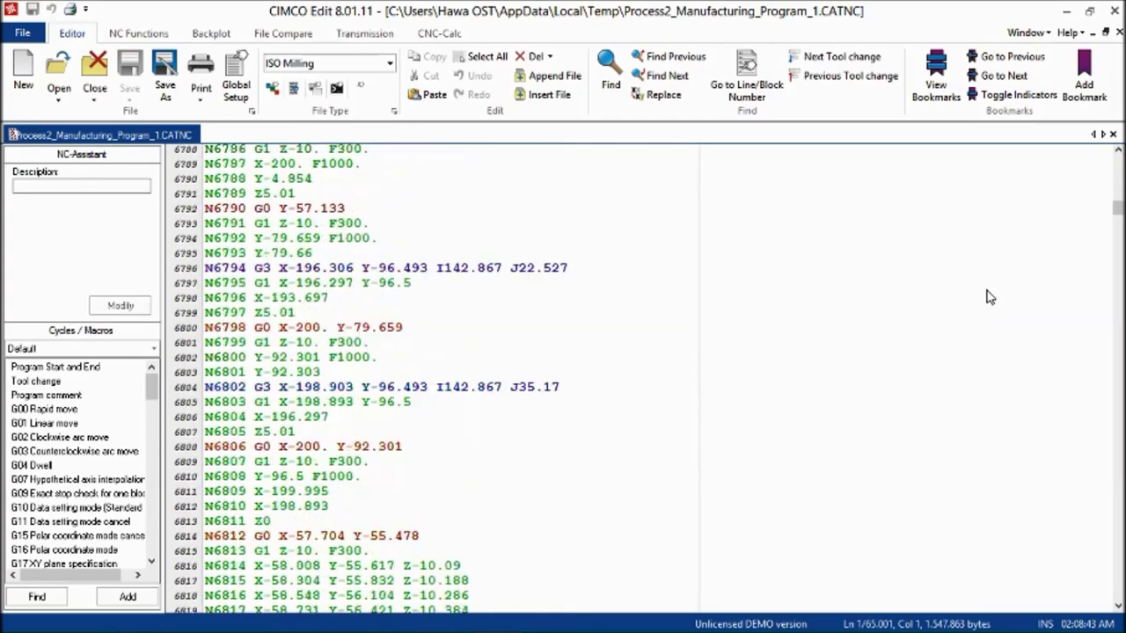
scroll(987, 296, down, 11)
drag(1116, 208, 1117, 594)
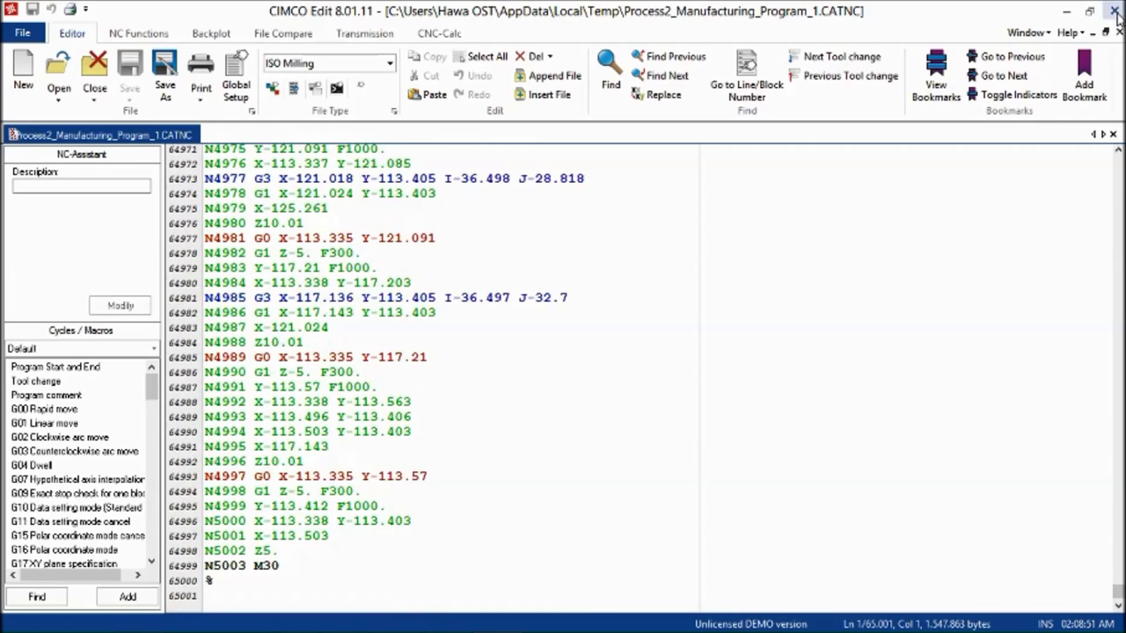
mouse_move(440, 632)
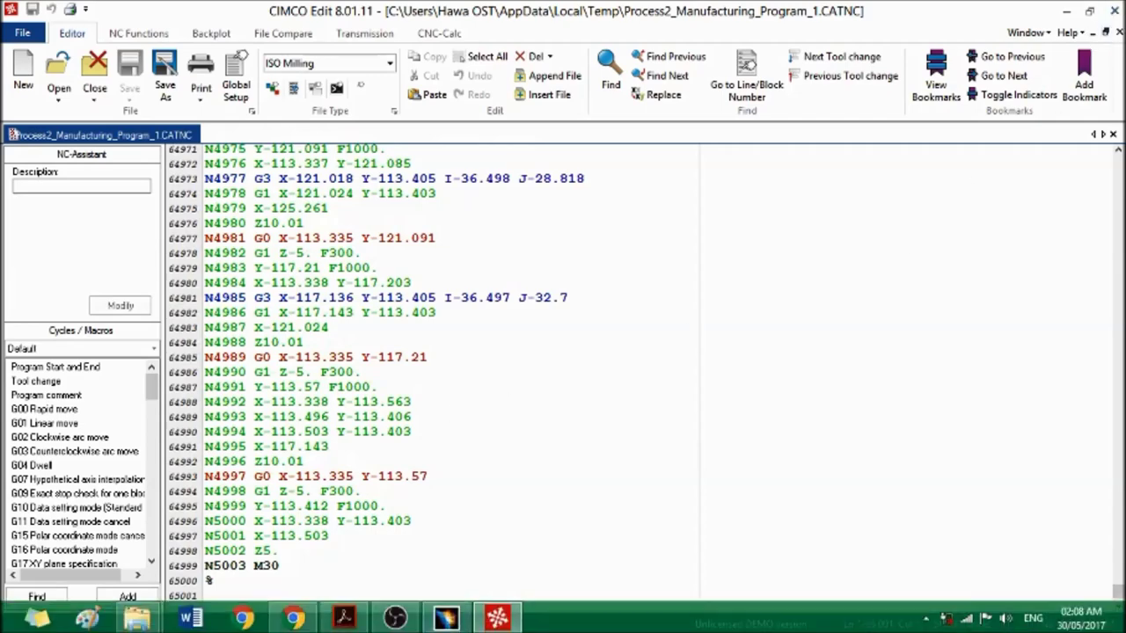